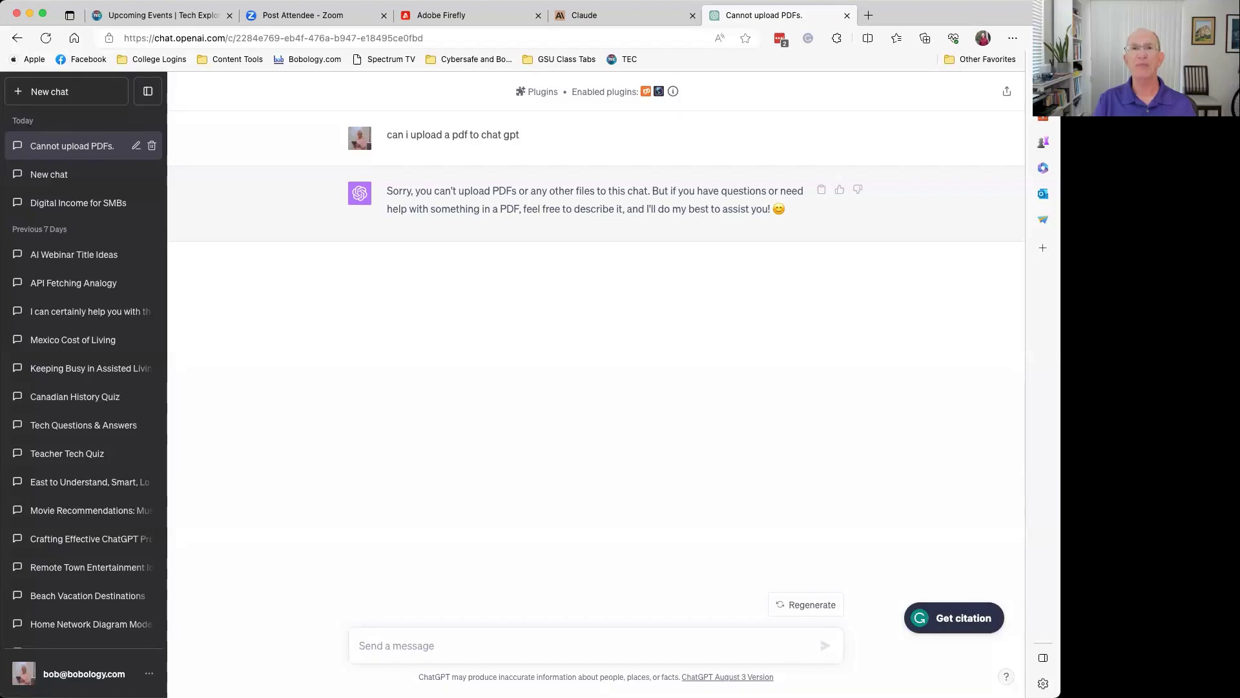
- Compare ChatGPT's reply about uploading PDFs with Claude's topic summary of the uploaded Live, Work, Retire Abroad handout
left_click(614, 18)
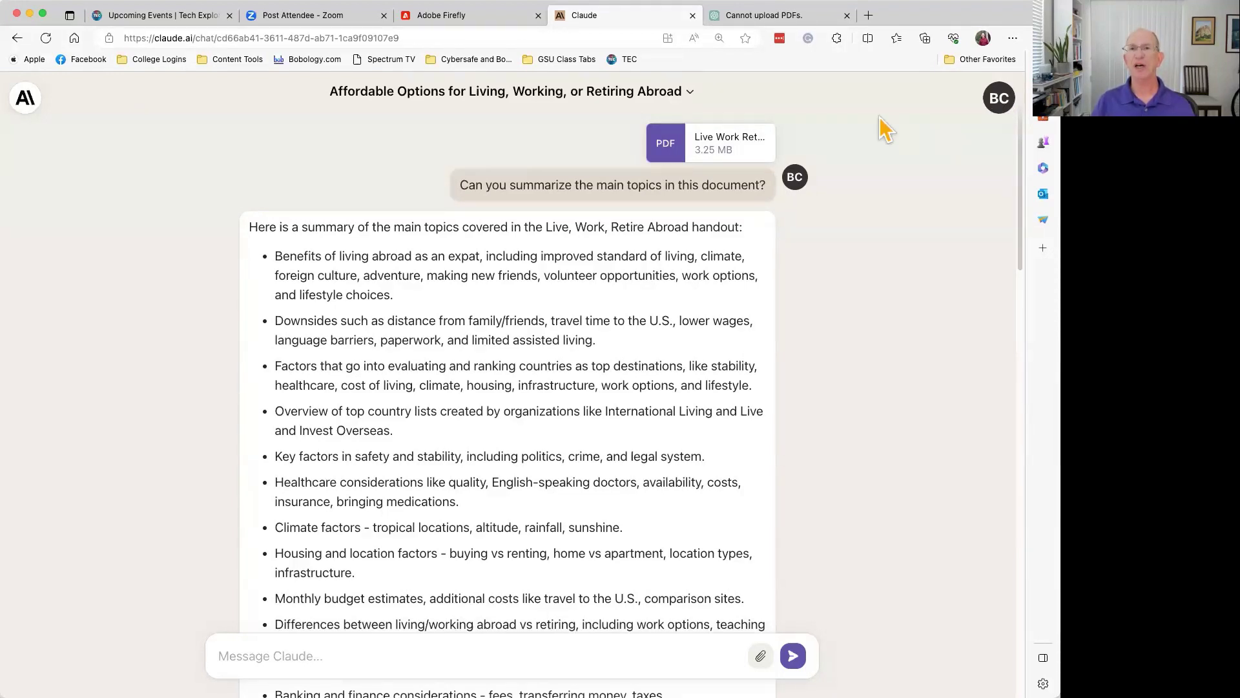
left_click(773, 19)
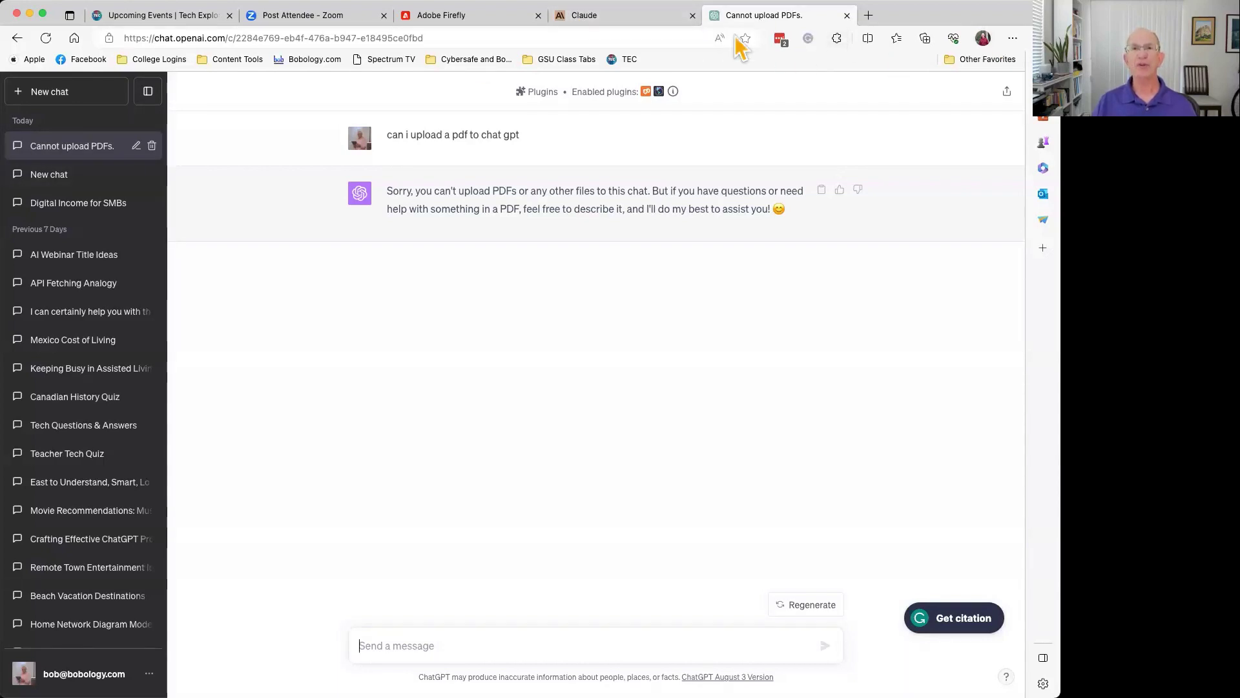
left_click(628, 19)
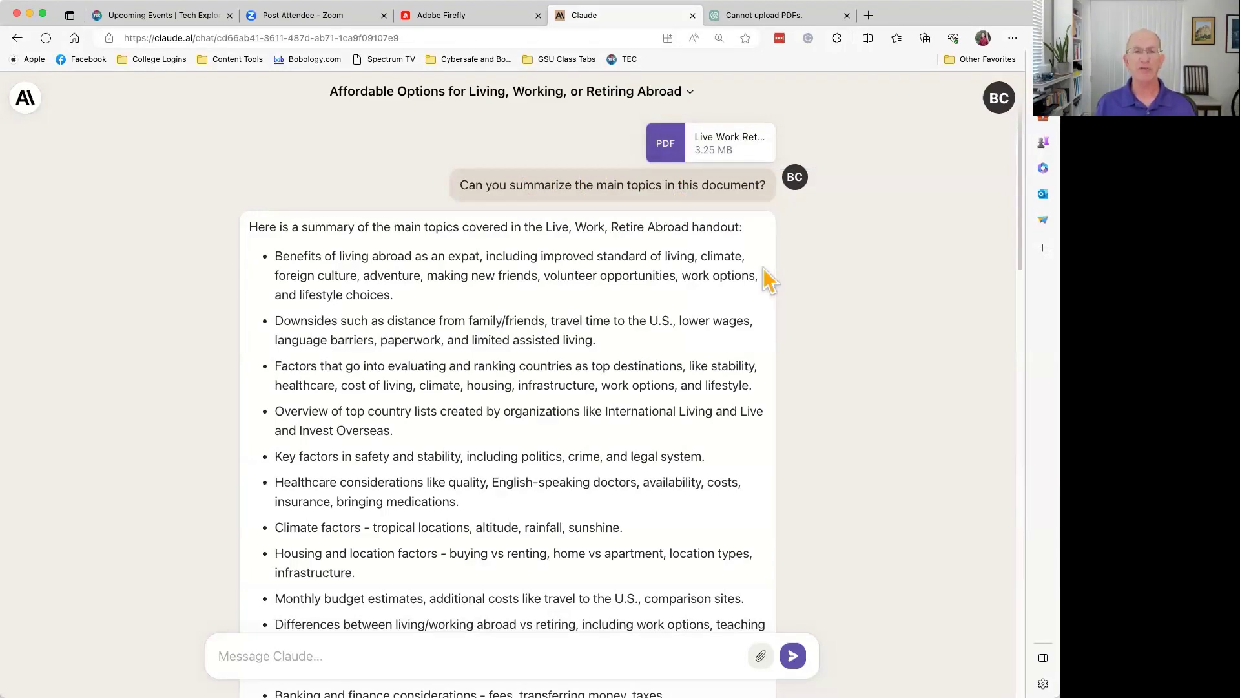
scroll(767, 278, "down", 2)
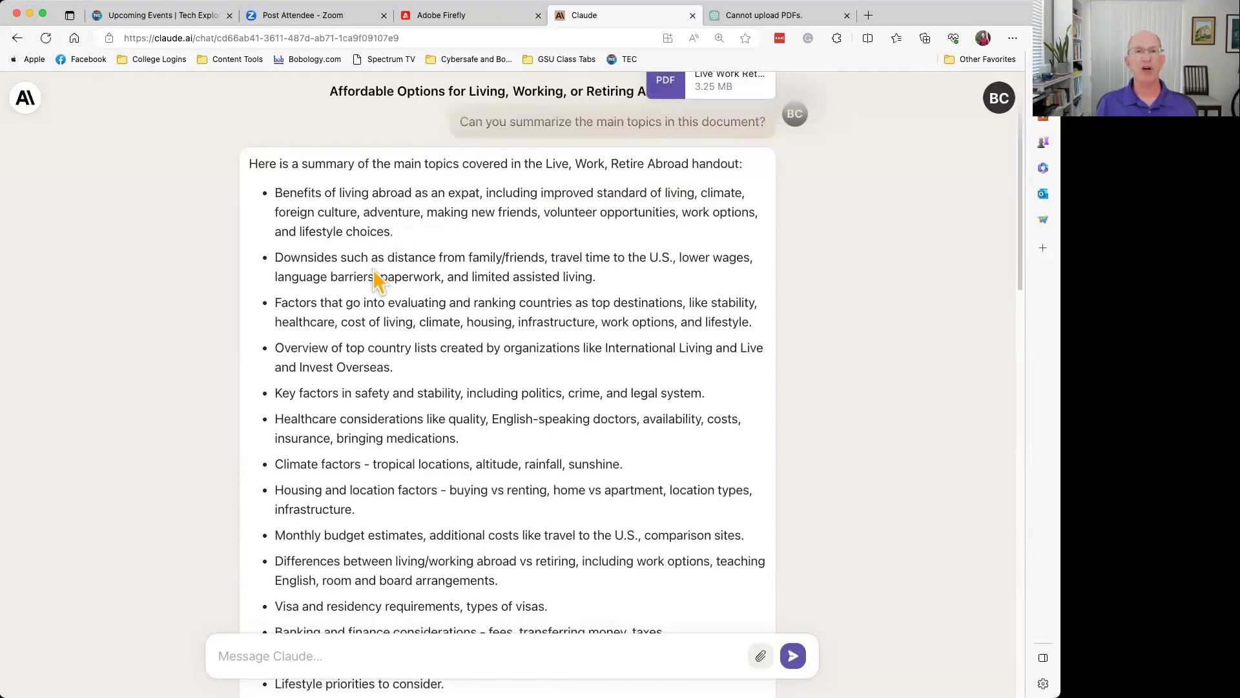
scroll(373, 270, "down", 5)
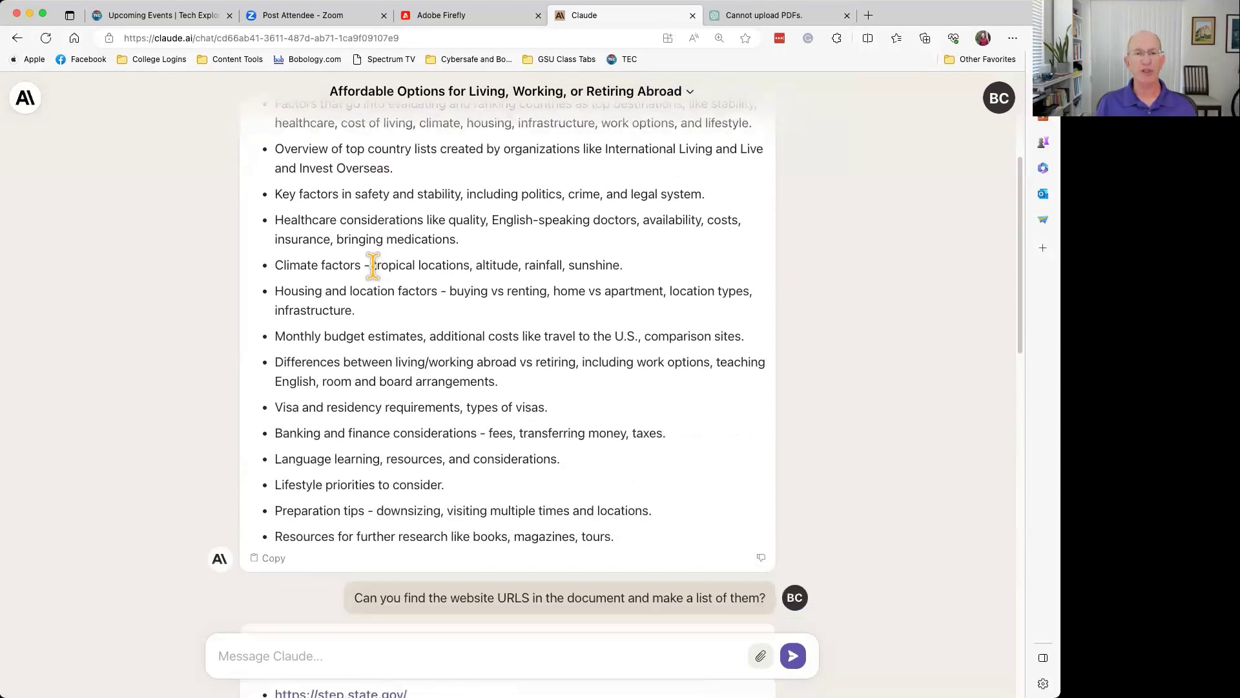
scroll(374, 271, "down", 4)
scroll(373, 270, "up", 4)
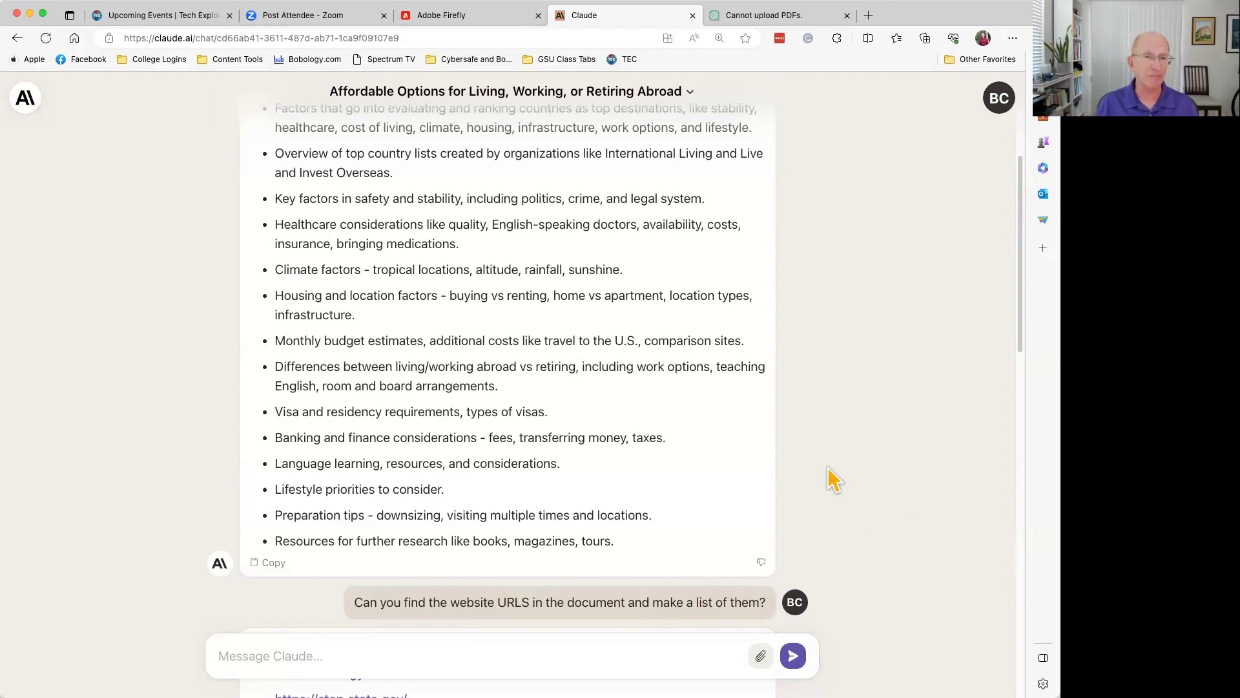
- Review Claude's list of website URLs extracted from the Live, Work, Retire Abroad handout
scroll(833, 479, "down", 6)
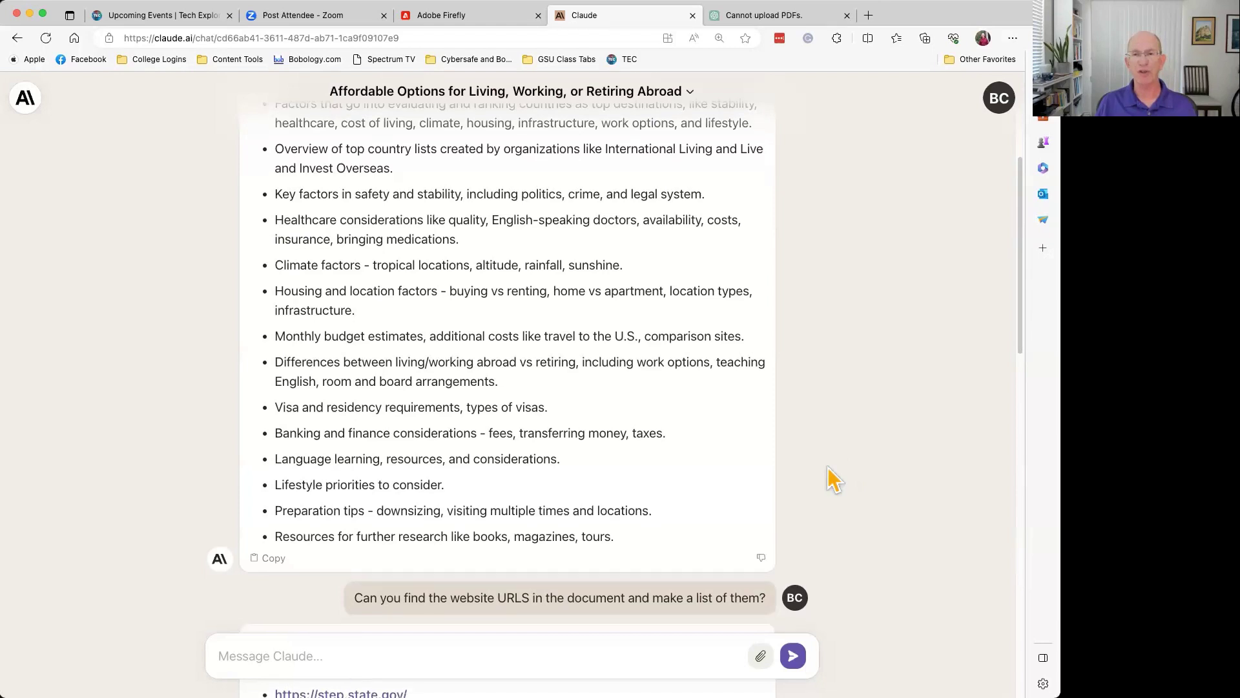
scroll(833, 479, "down", 1)
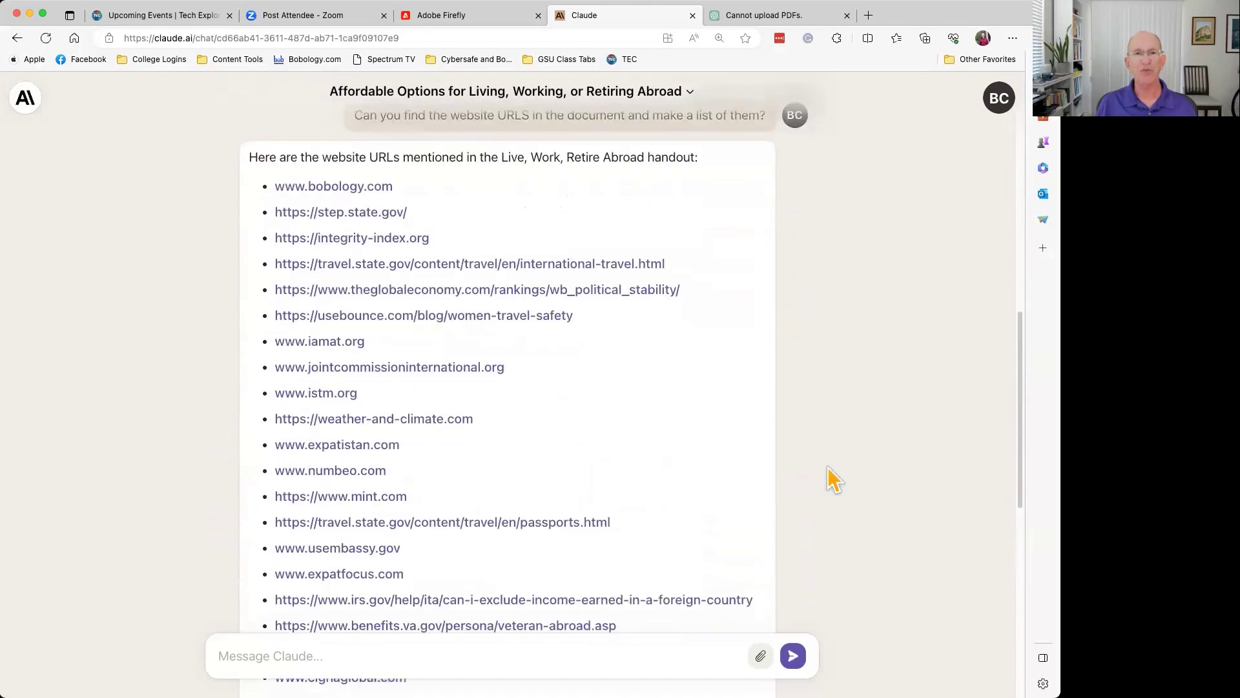
scroll(833, 479, "down", 1)
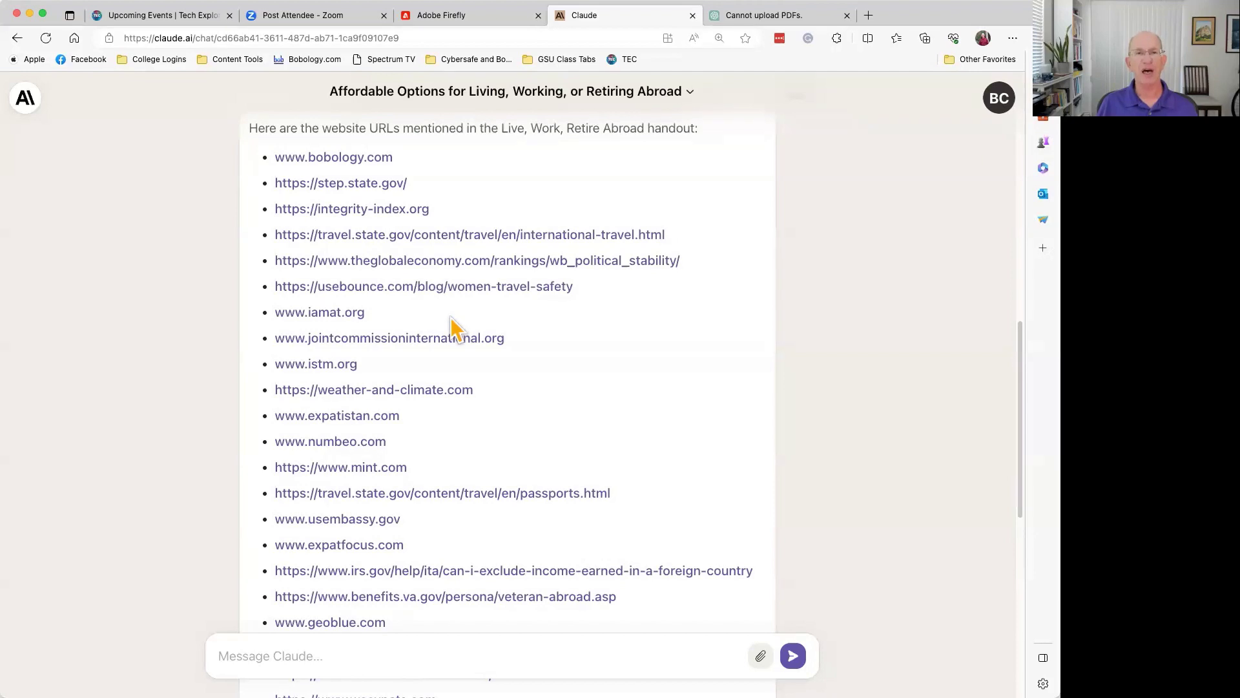
scroll(452, 329, "down", 5)
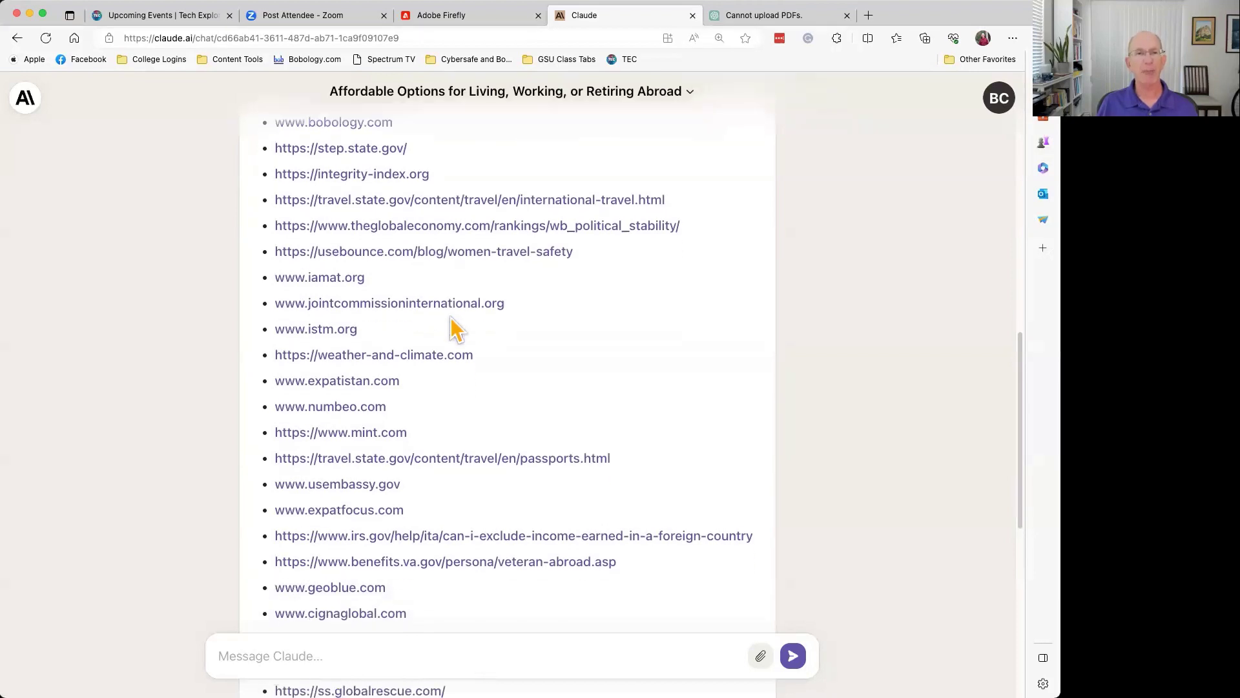
scroll(452, 323, "down", 5)
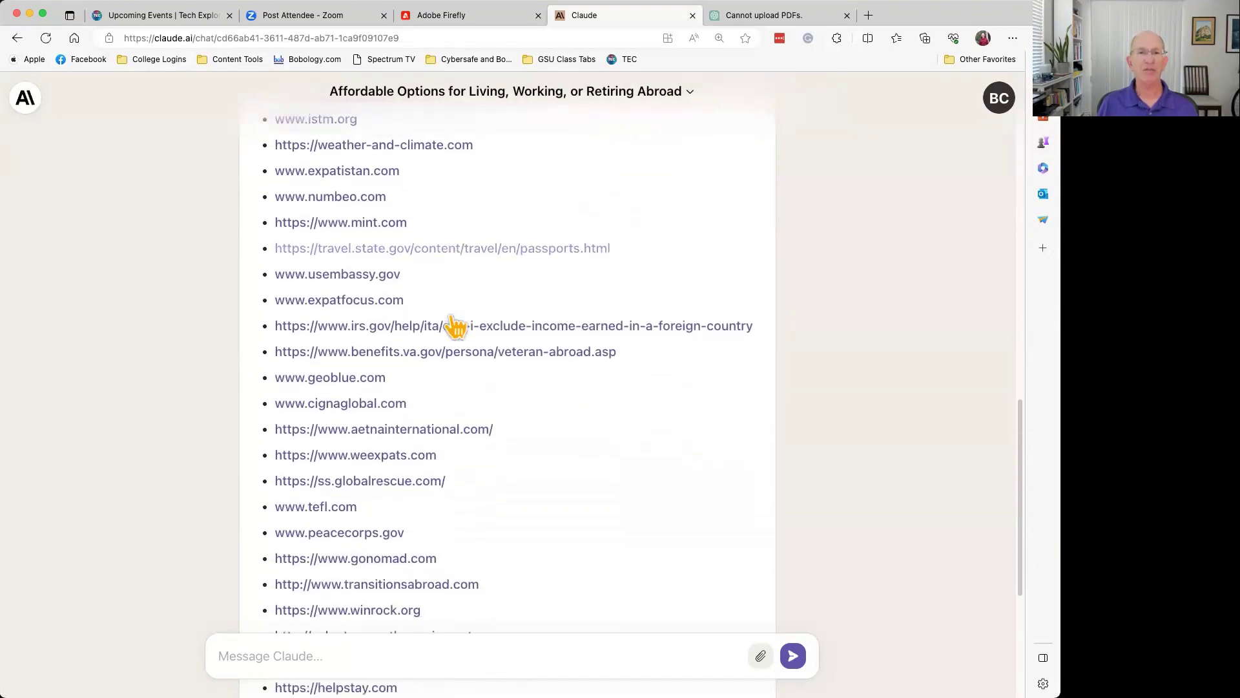
scroll(491, 328, "down", 5)
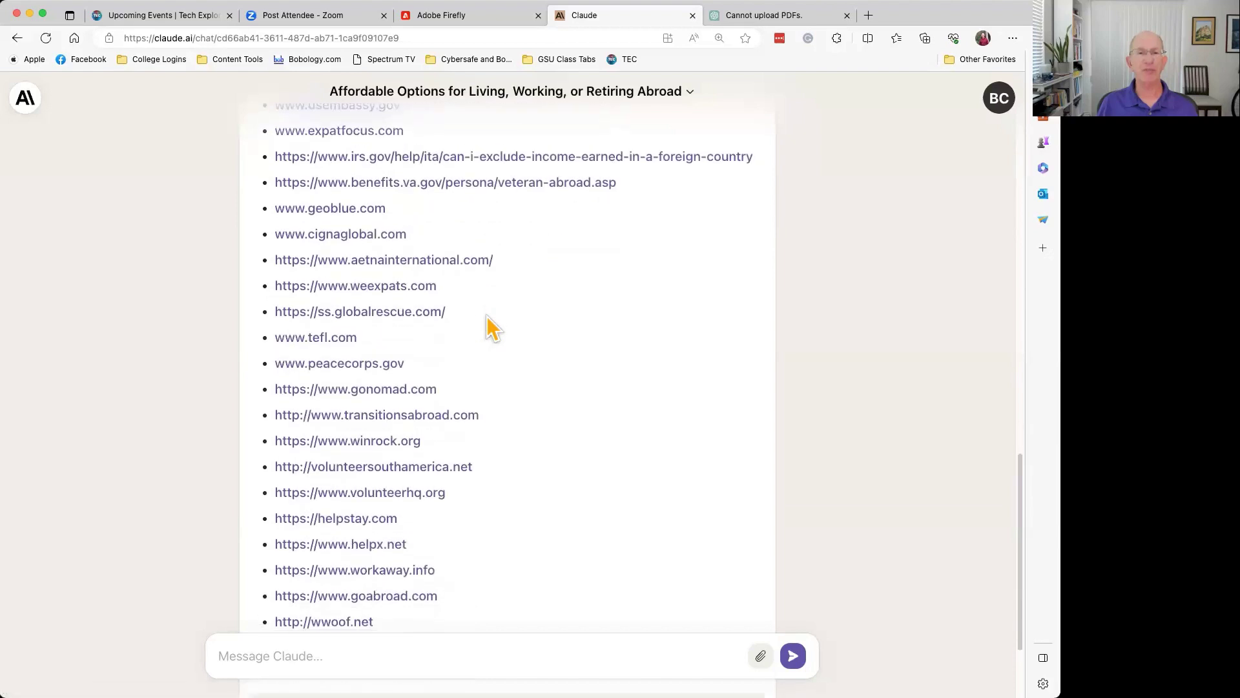
scroll(491, 328, "up", 2)
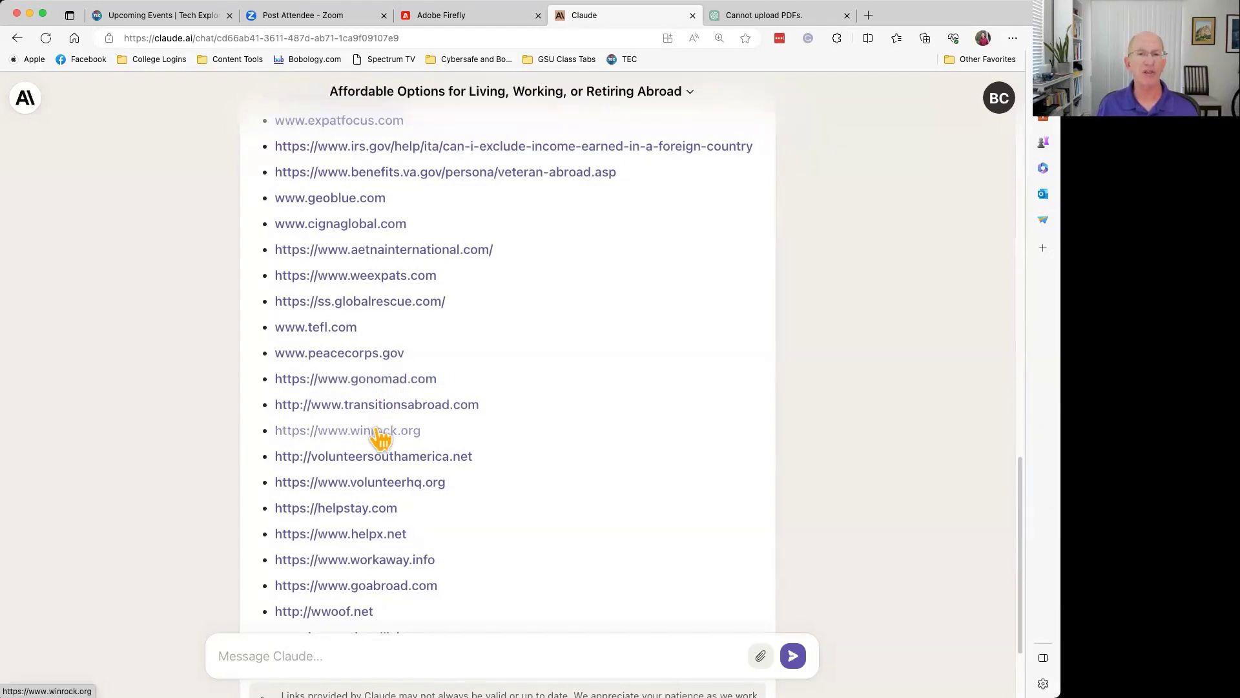
- Open the ss.globalrescue.com link from the URL list in a new tab, view the page and return to the Claude chat
right_click(391, 303)
left_click(420, 311)
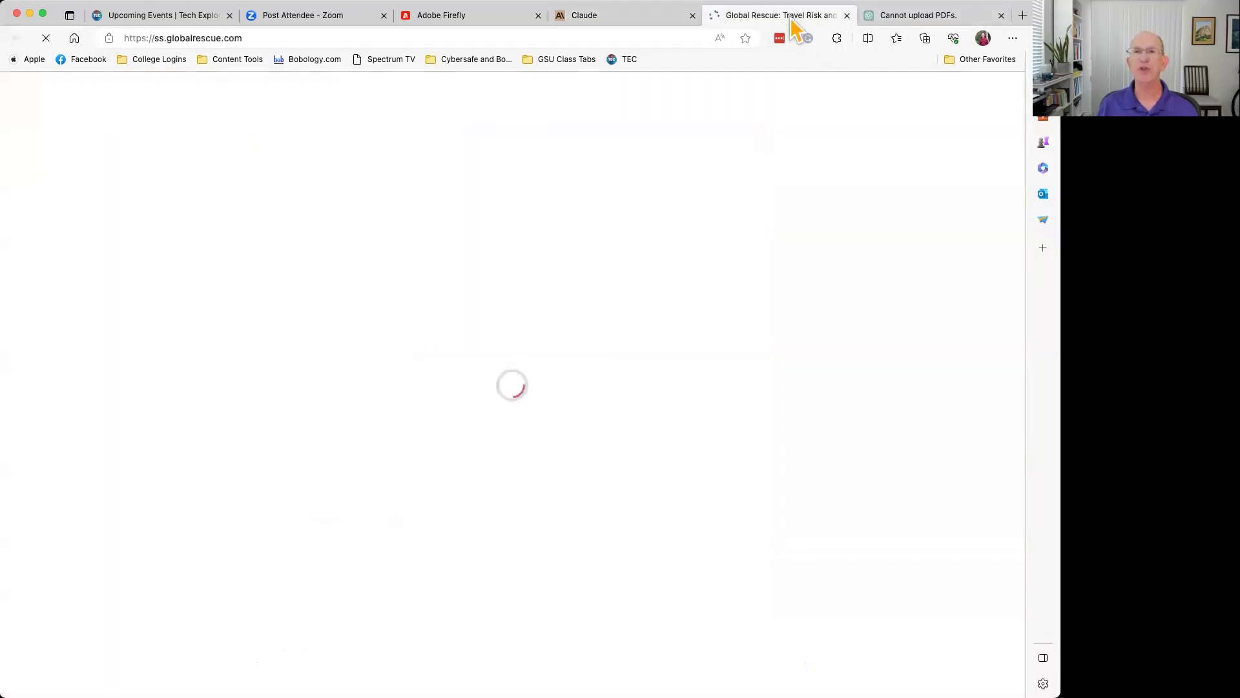
left_click(794, 24)
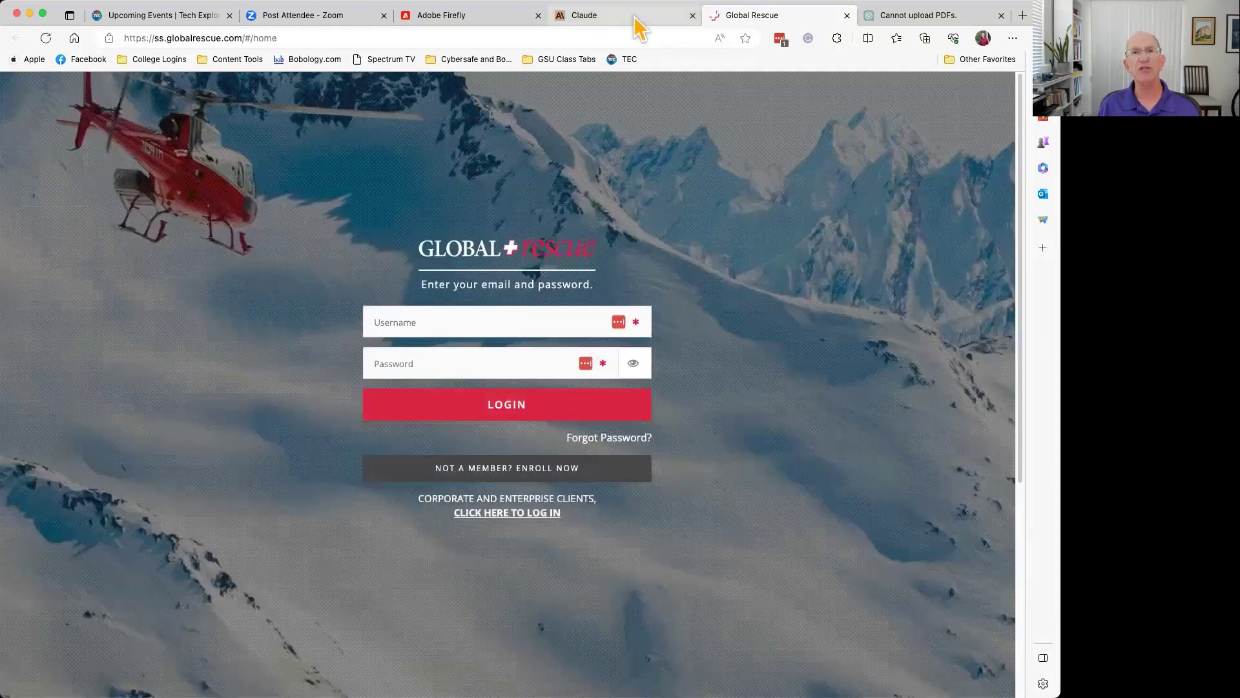
left_click(630, 18)
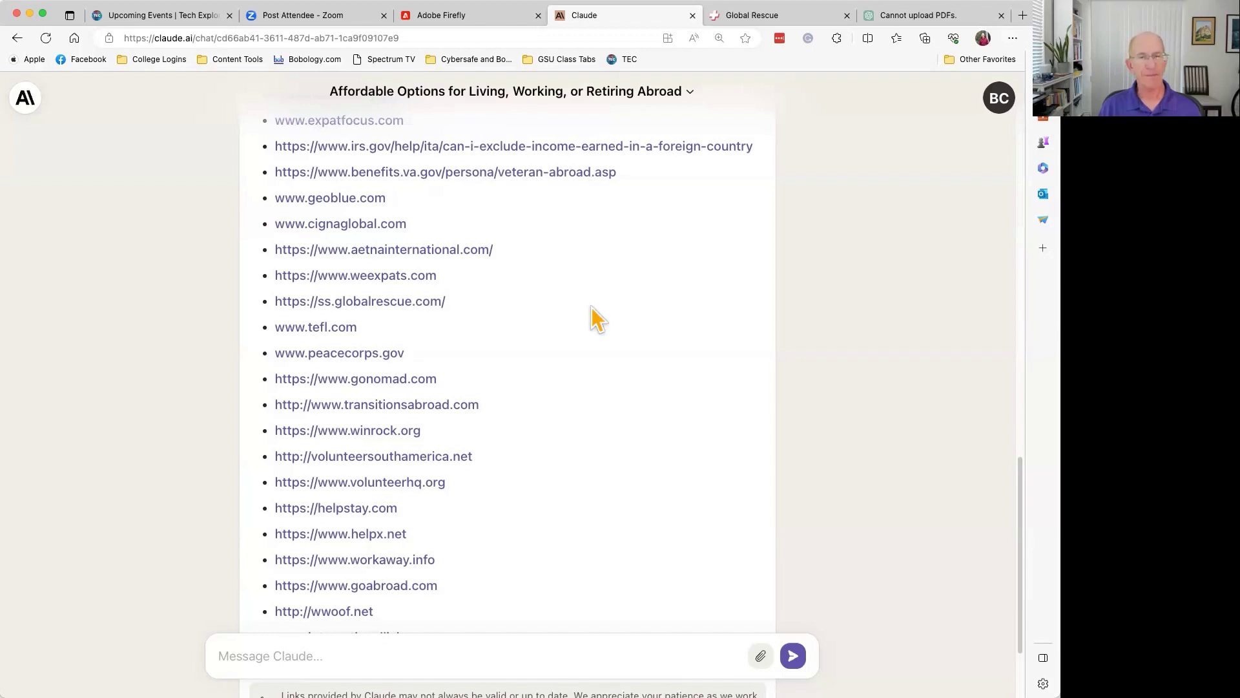
- Ask Claude "can you find the keywords in the document?"
left_click(290, 649)
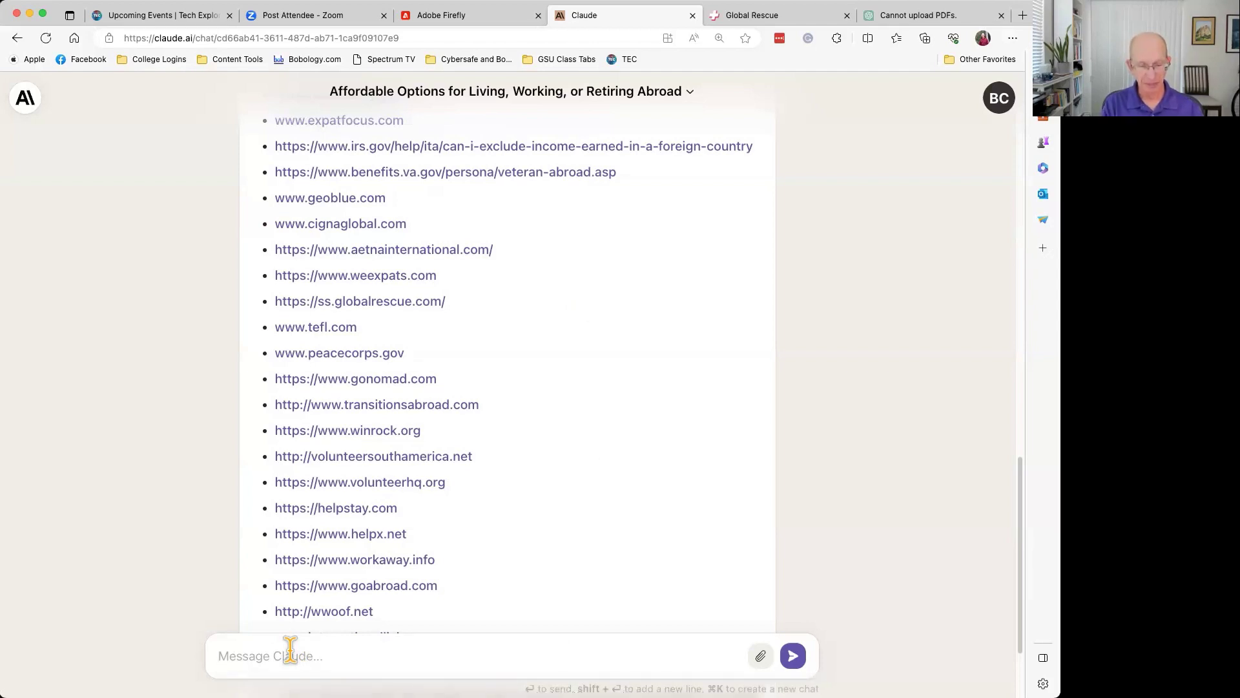
type("can you fin")
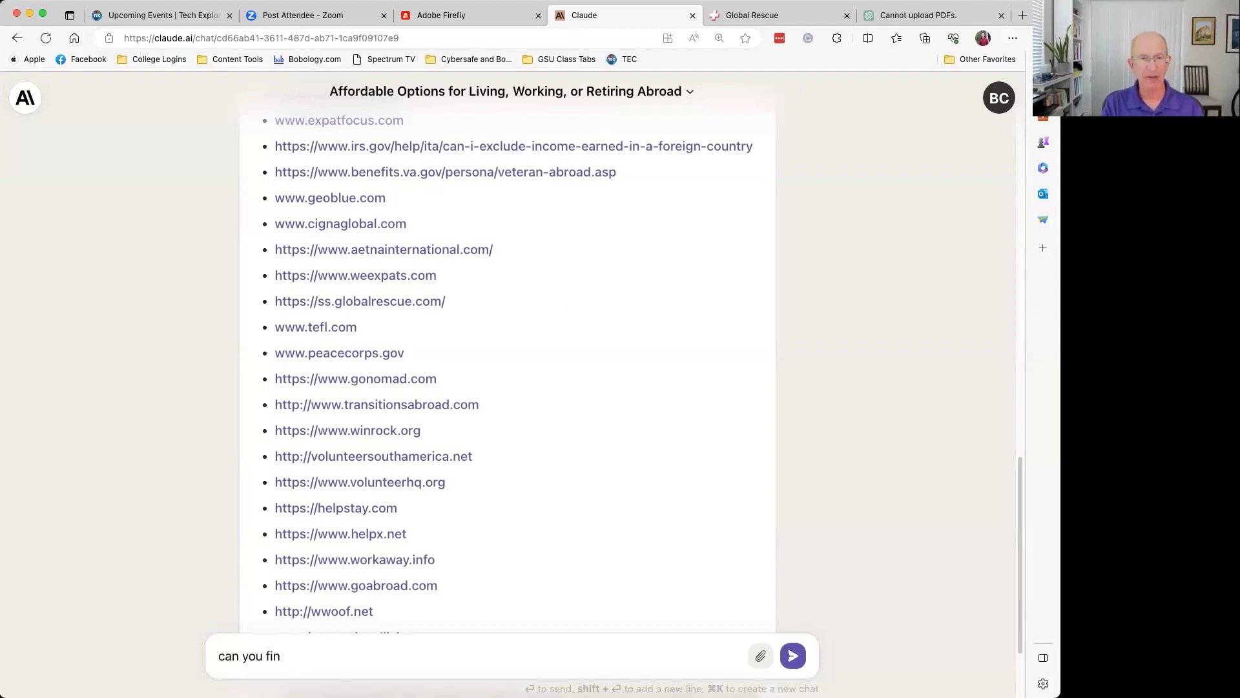
type("d the ke")
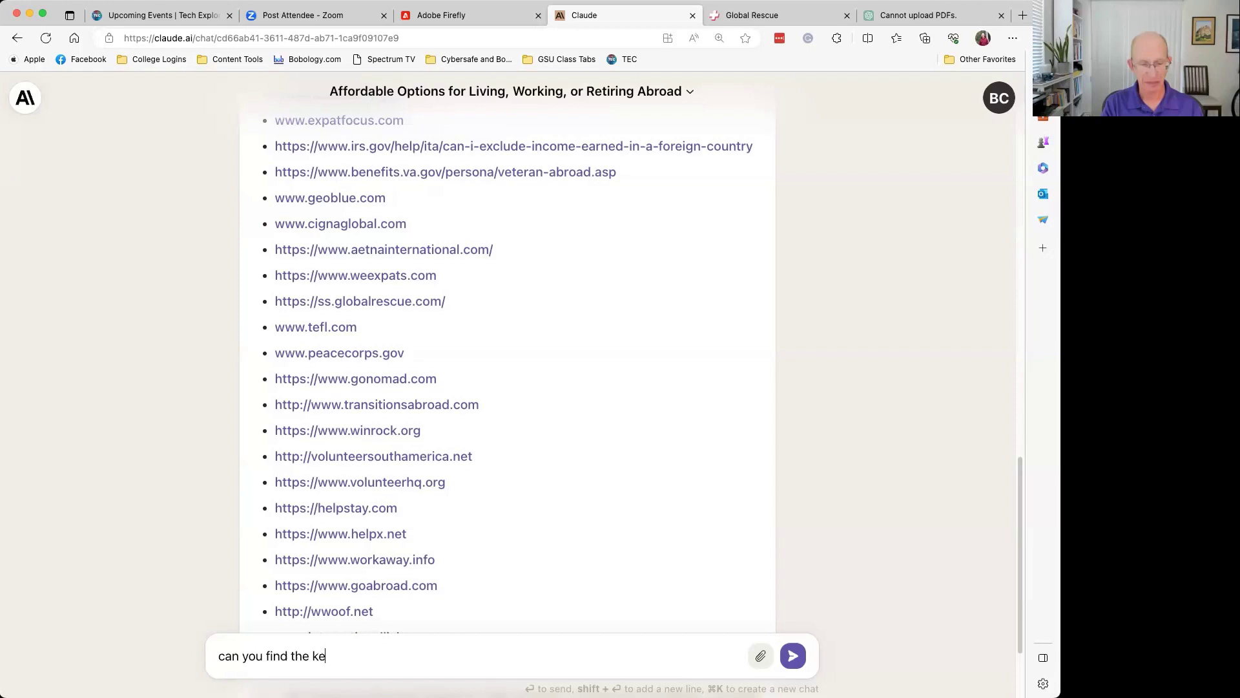
type("ywords in the")
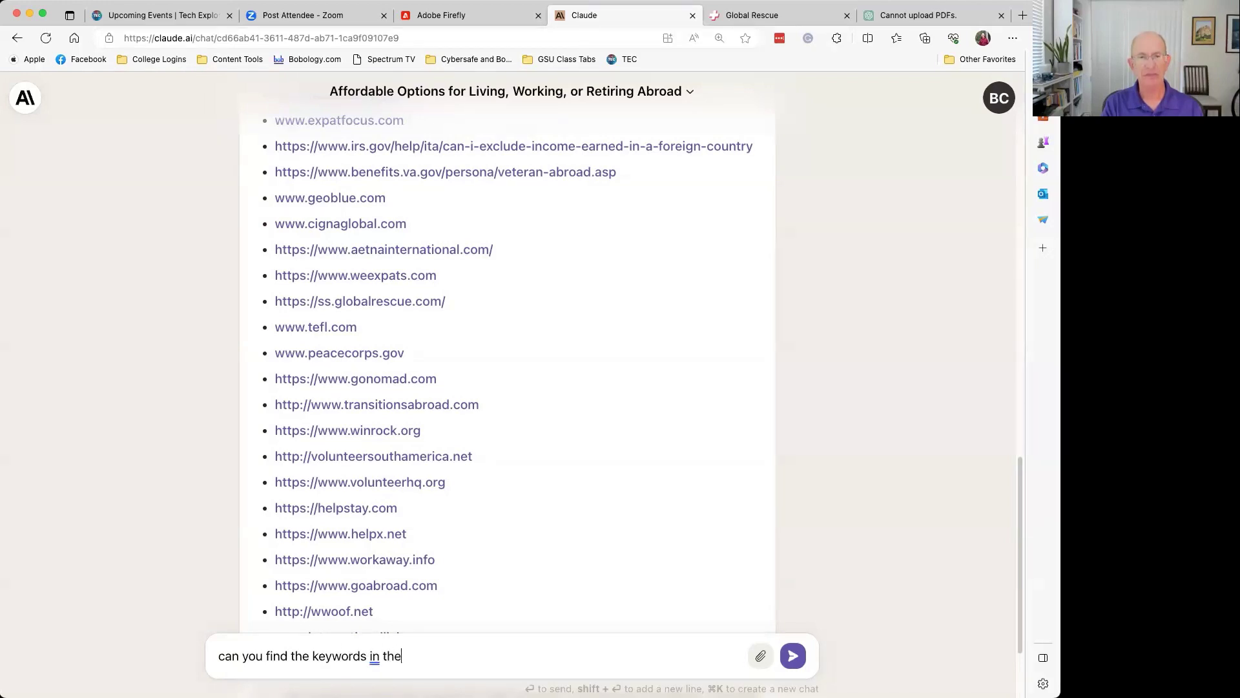
type(" document?")
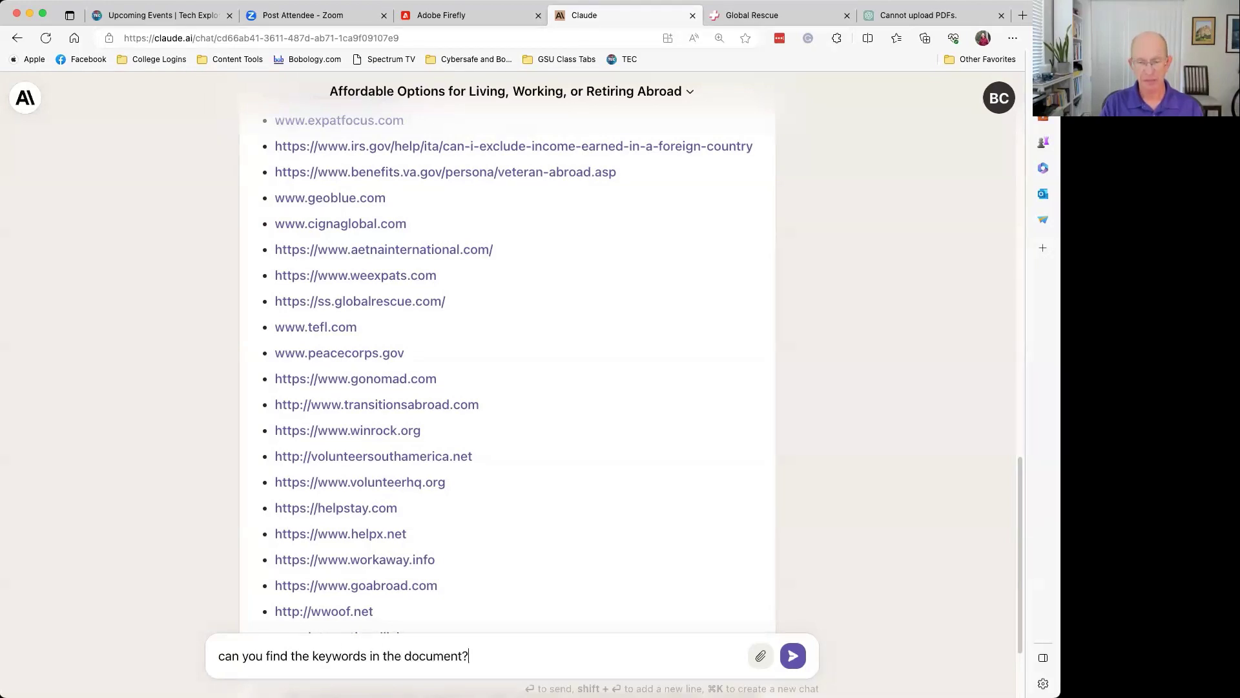
key("Return")
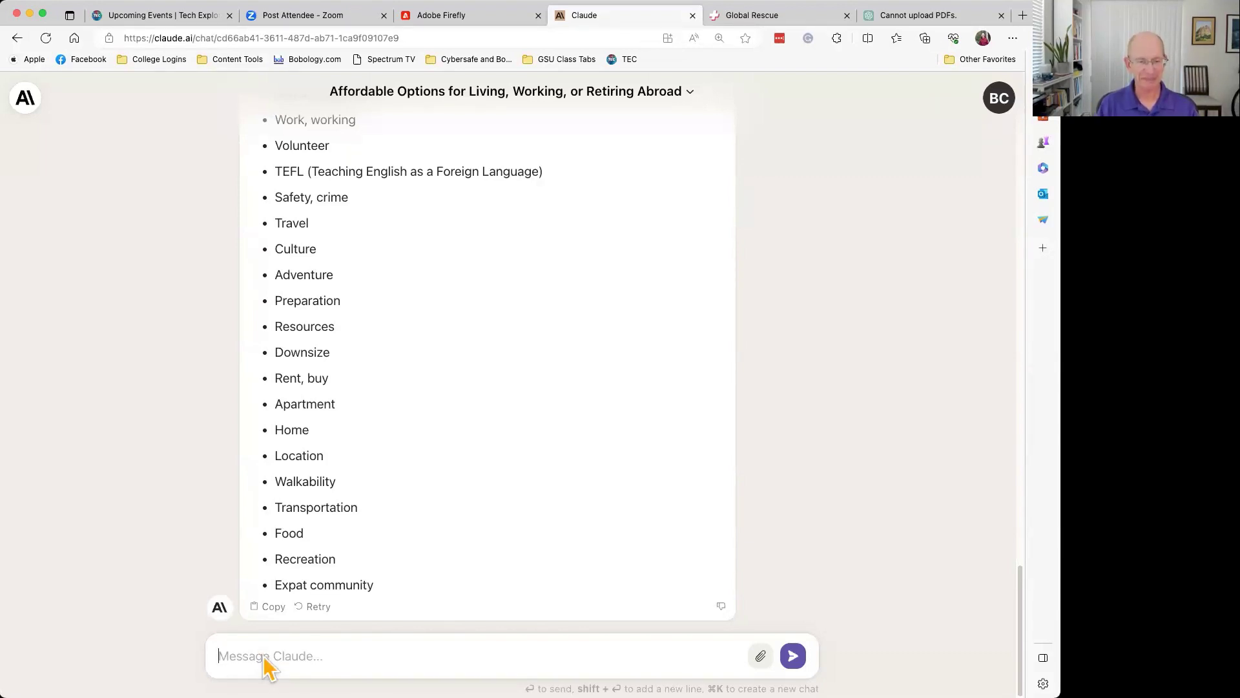
- Ask Claude "what is the limit of prompts i can make in a day?"
type("what is the lim")
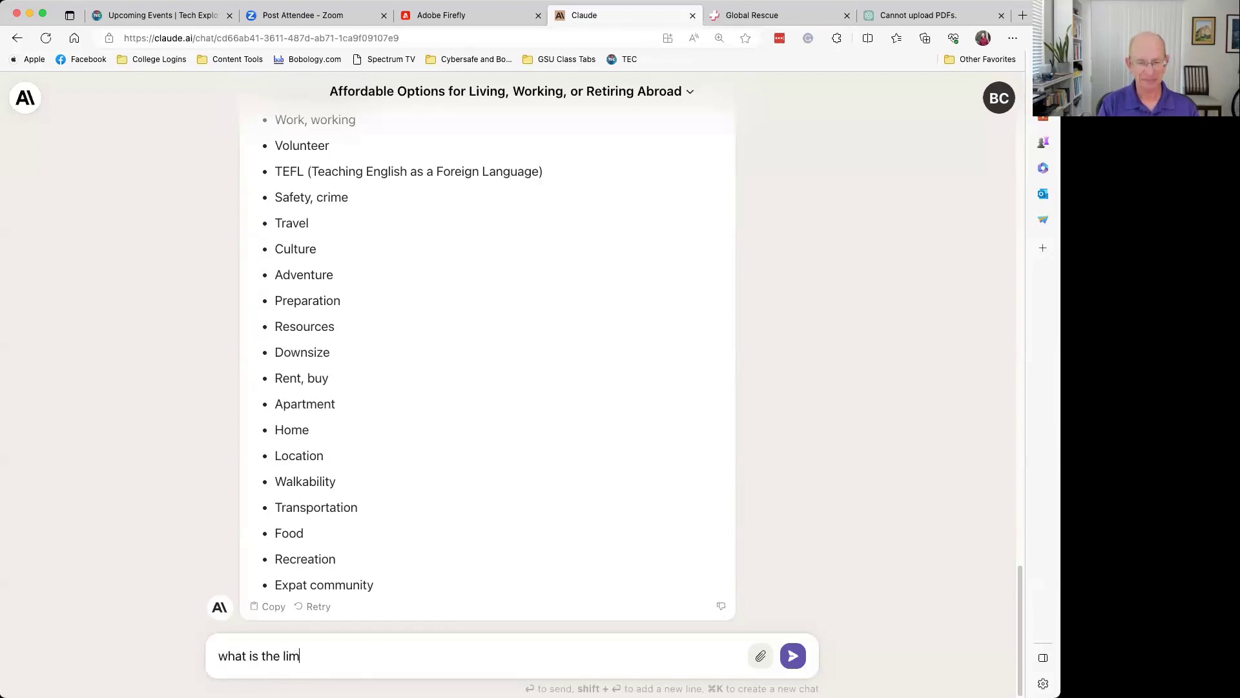
type("it of prompt")
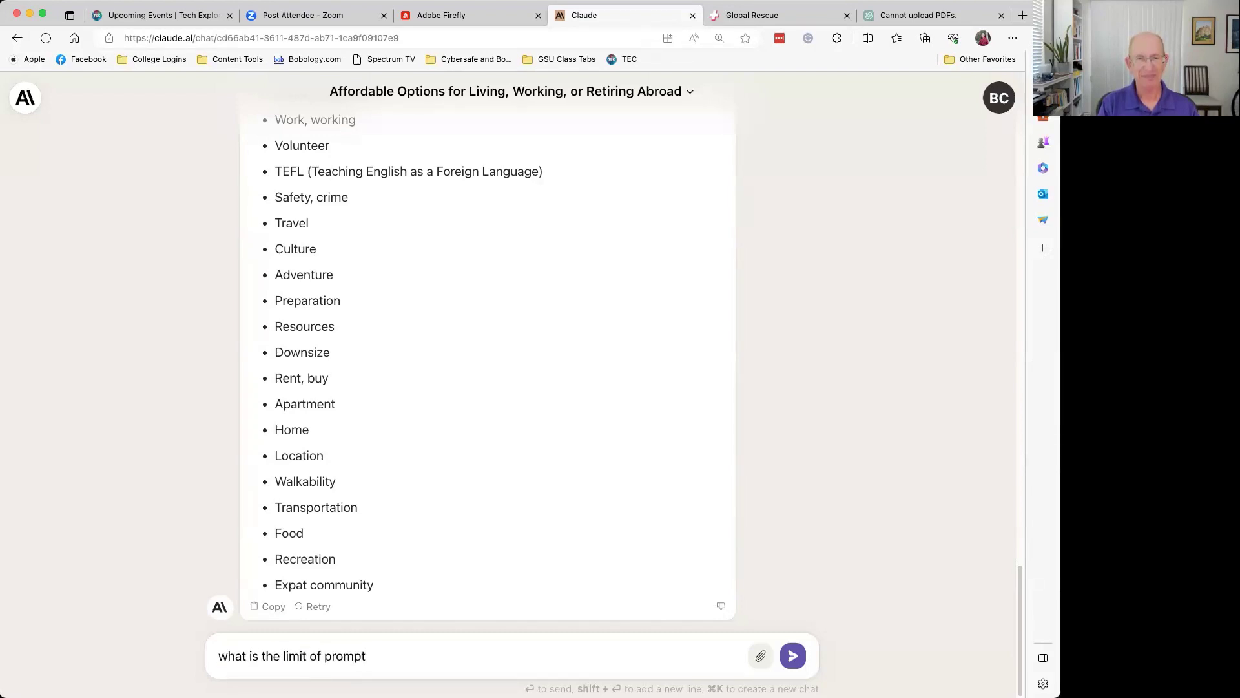
type("s i can make in a day?")
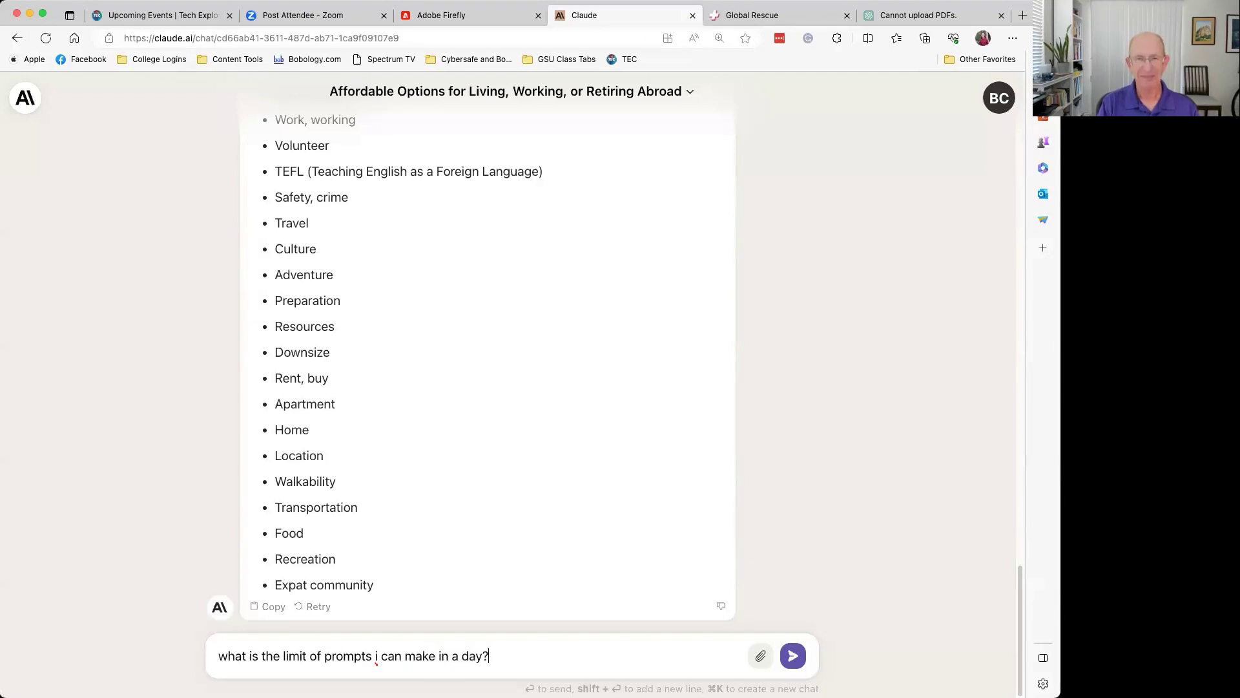
key("Return")
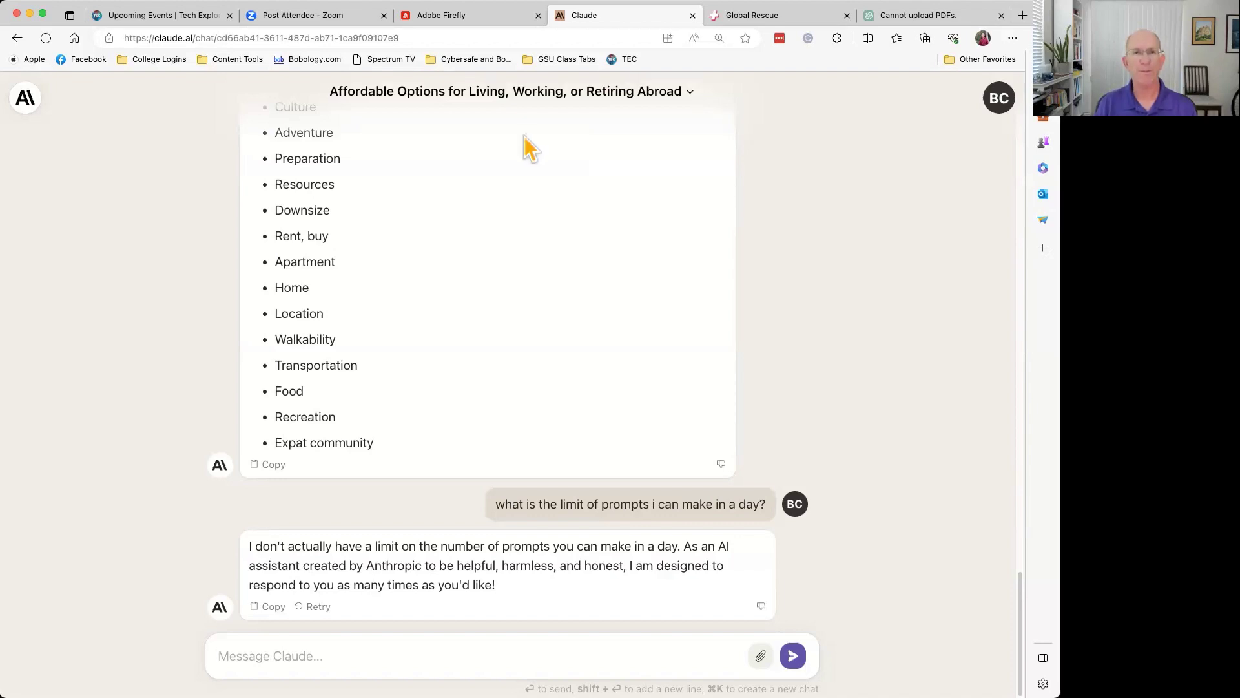
- Check the document's keyword list and ask Claude "can you give me the keywords in alphabetical order"
scroll(567, 317, "up", 2)
scroll(567, 317, "up", 15)
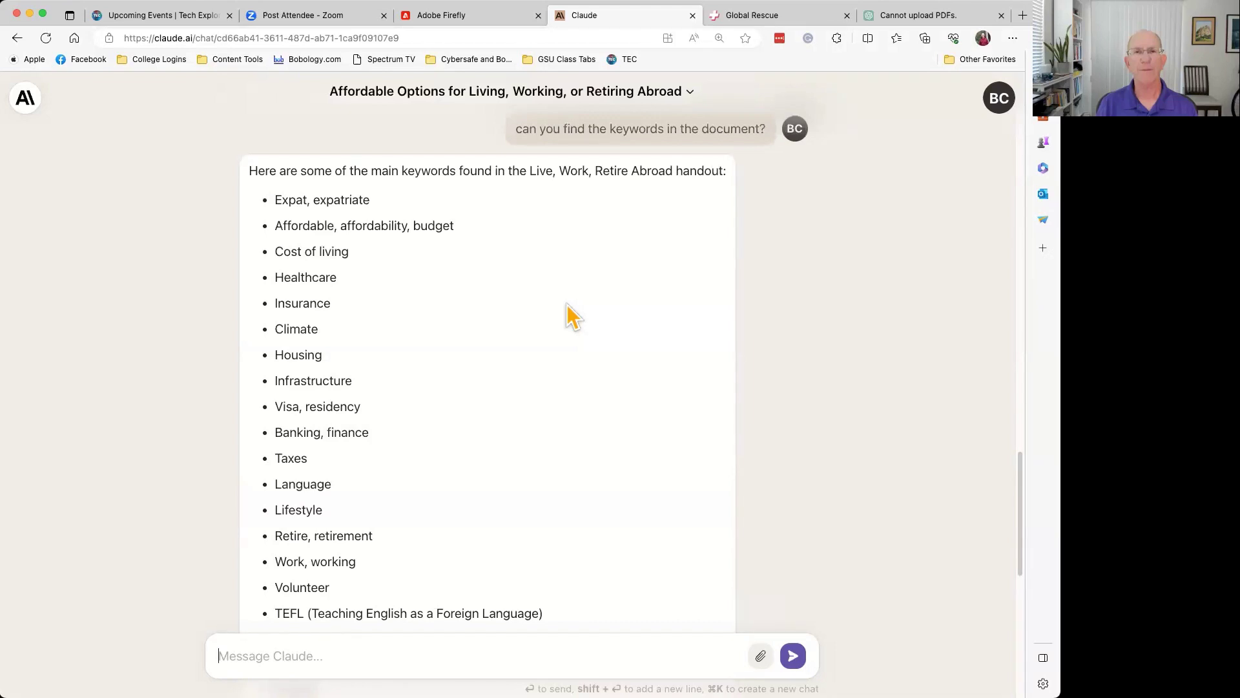
type("can you give me th e")
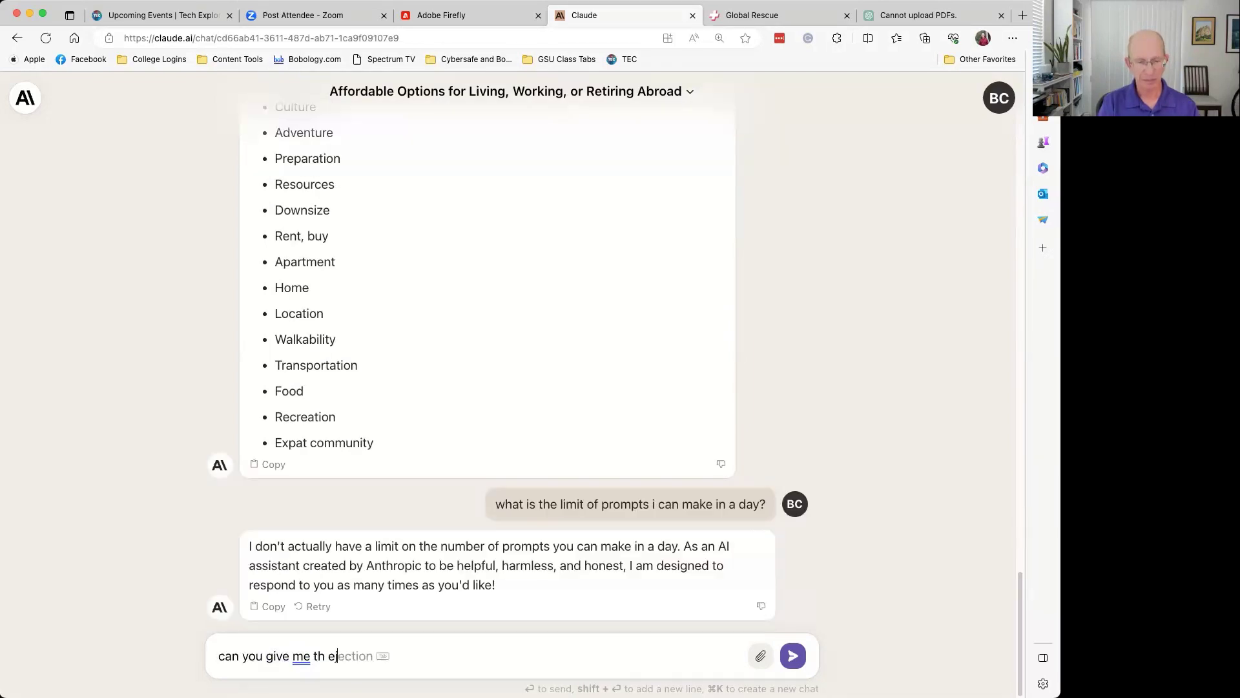
type("j")
key("BackSpace")
key("BackSpace")
key("BackSpace")
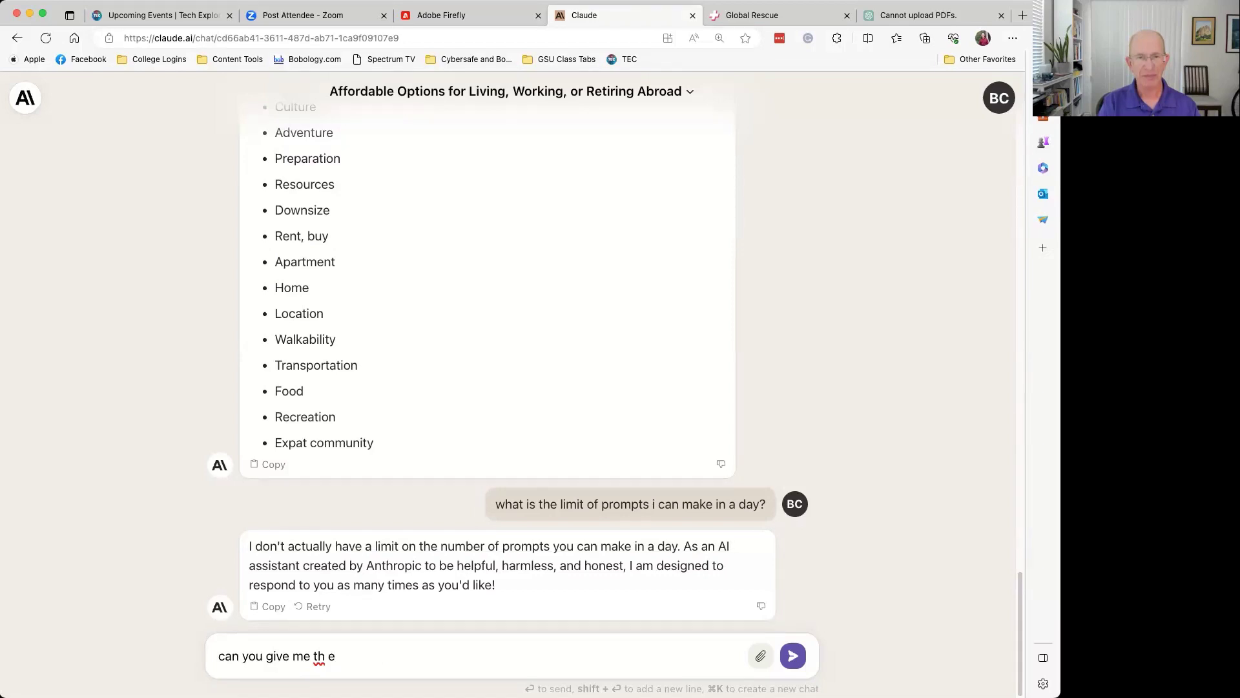
type("e keywords in alphabetical order")
key("Return")
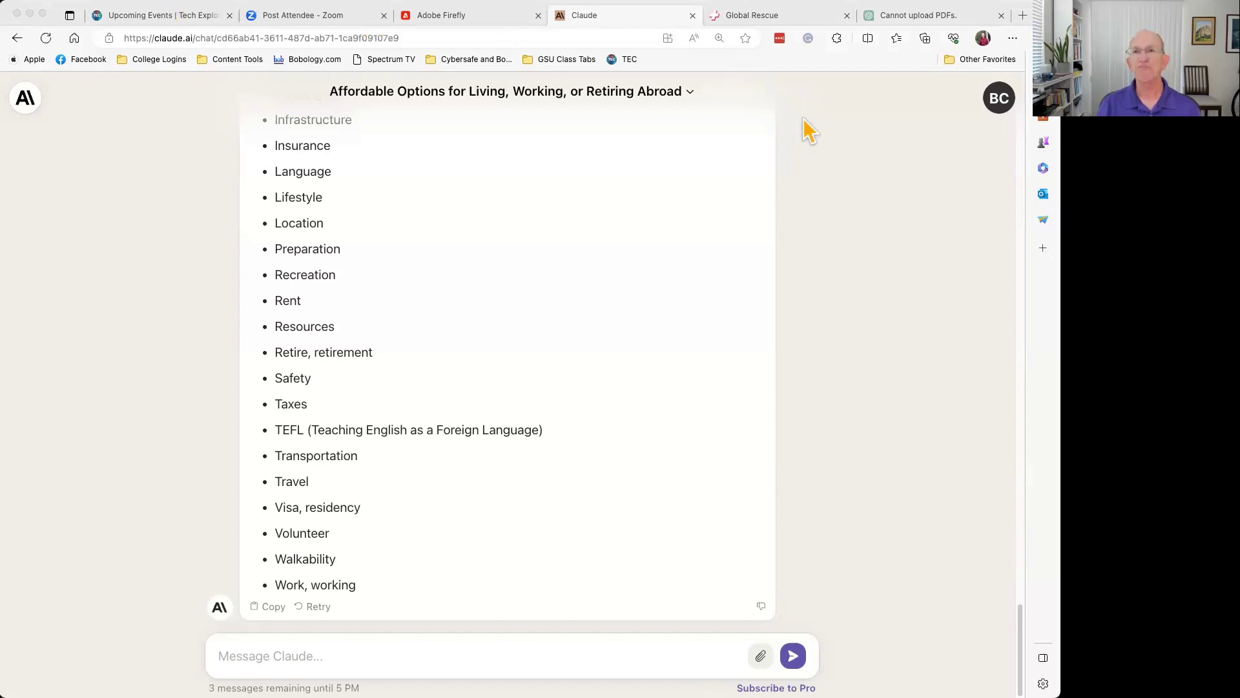
- Ask Claude "what can you do with a csv file?" and look over the answer
left_click(291, 659)
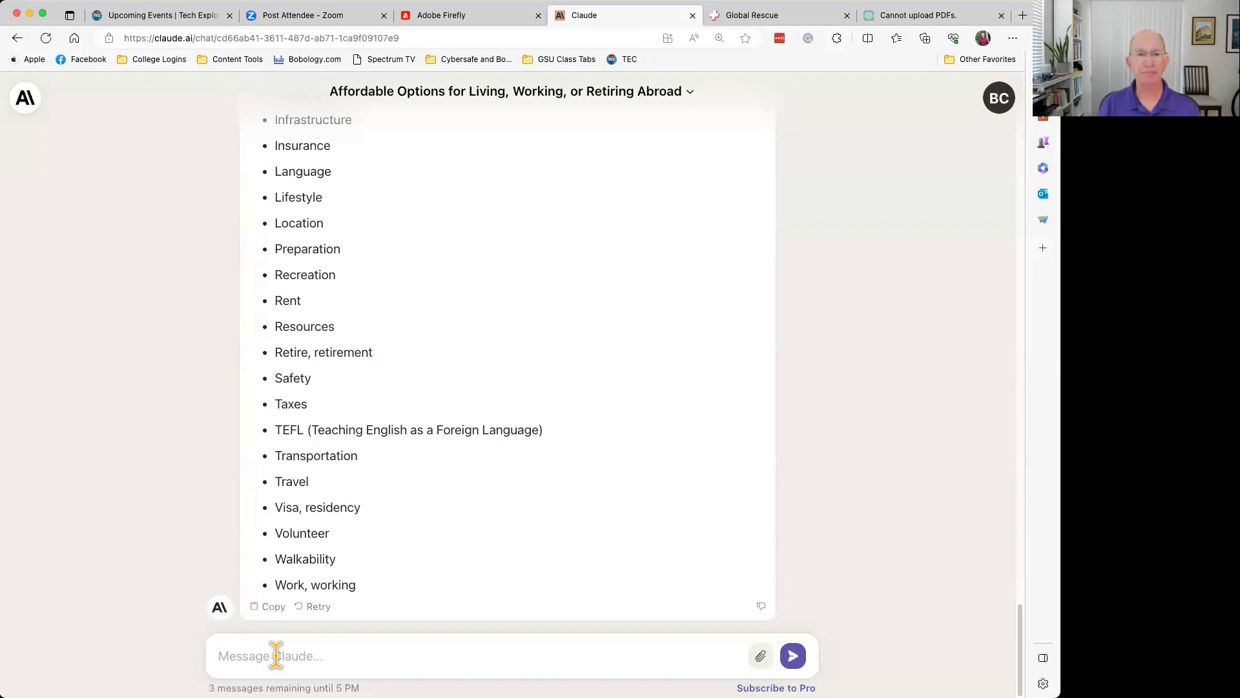
left_click(276, 656)
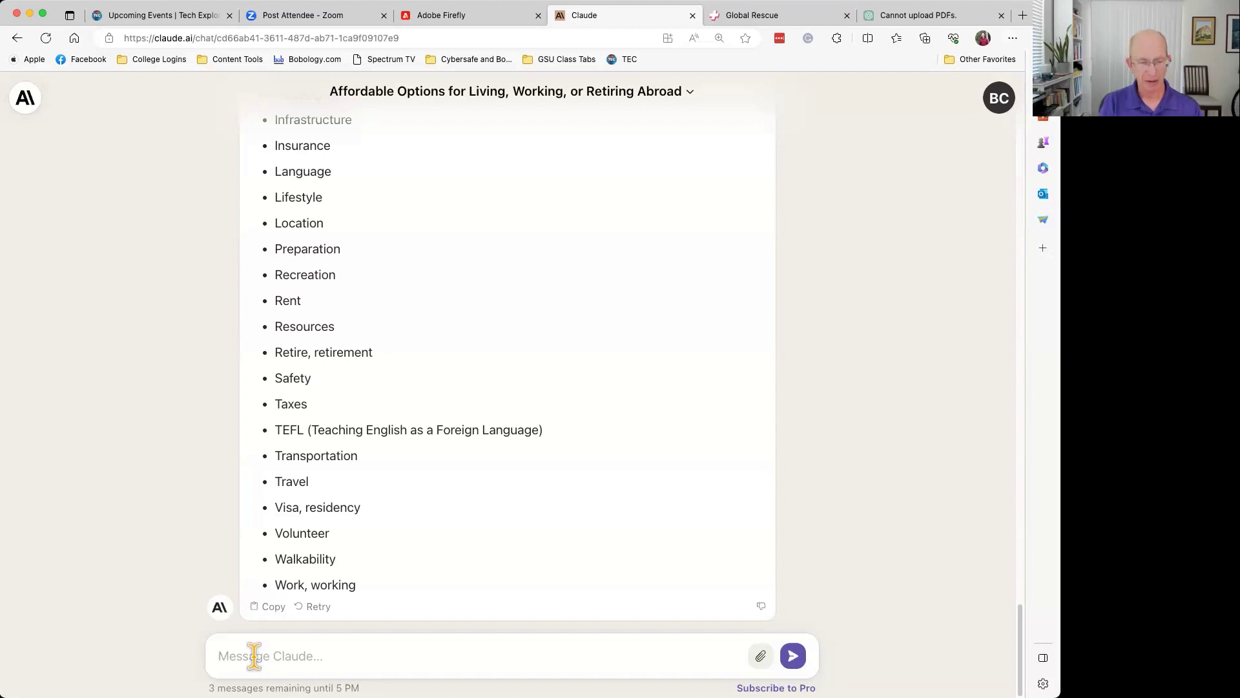
type("what can you do with a csv file?")
key("Return")
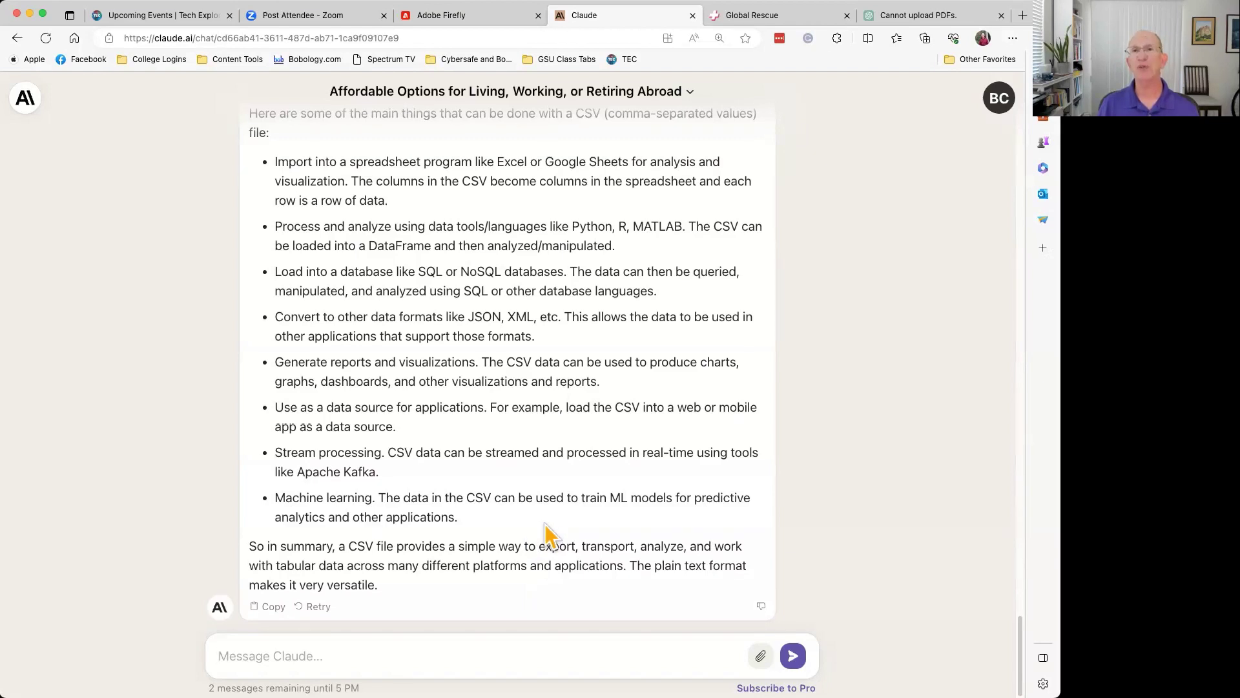
scroll(546, 533, "up", 1)
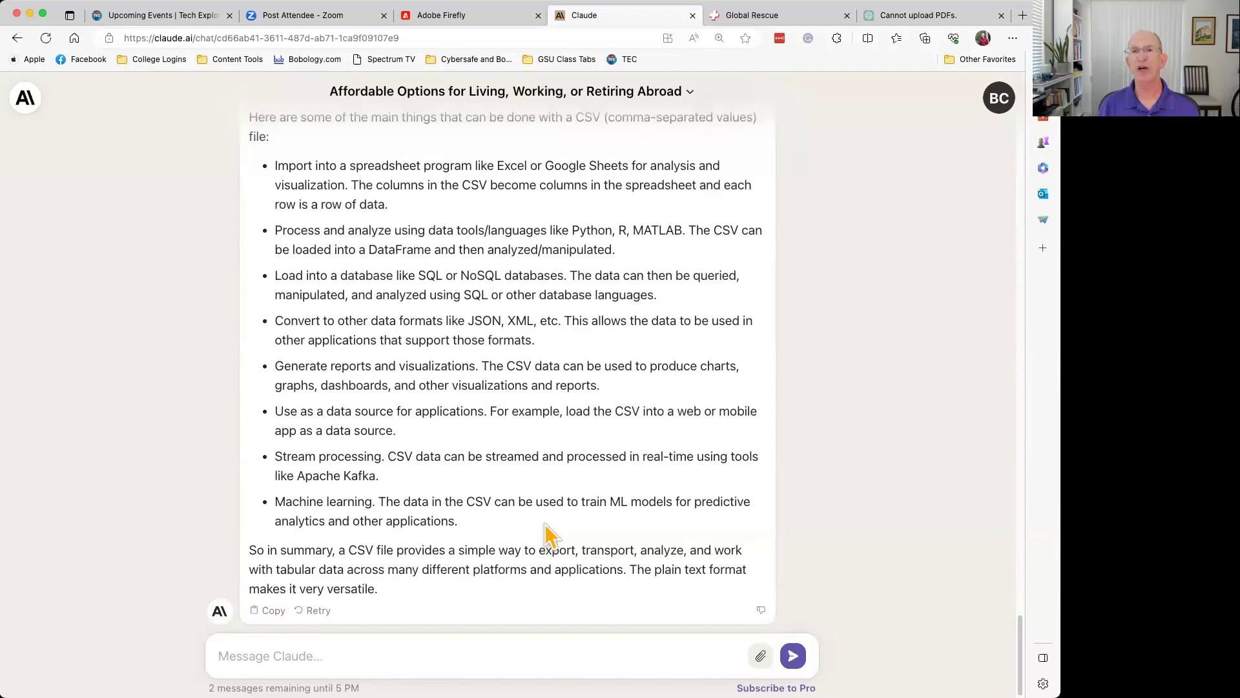
scroll(545, 533, "down", 1)
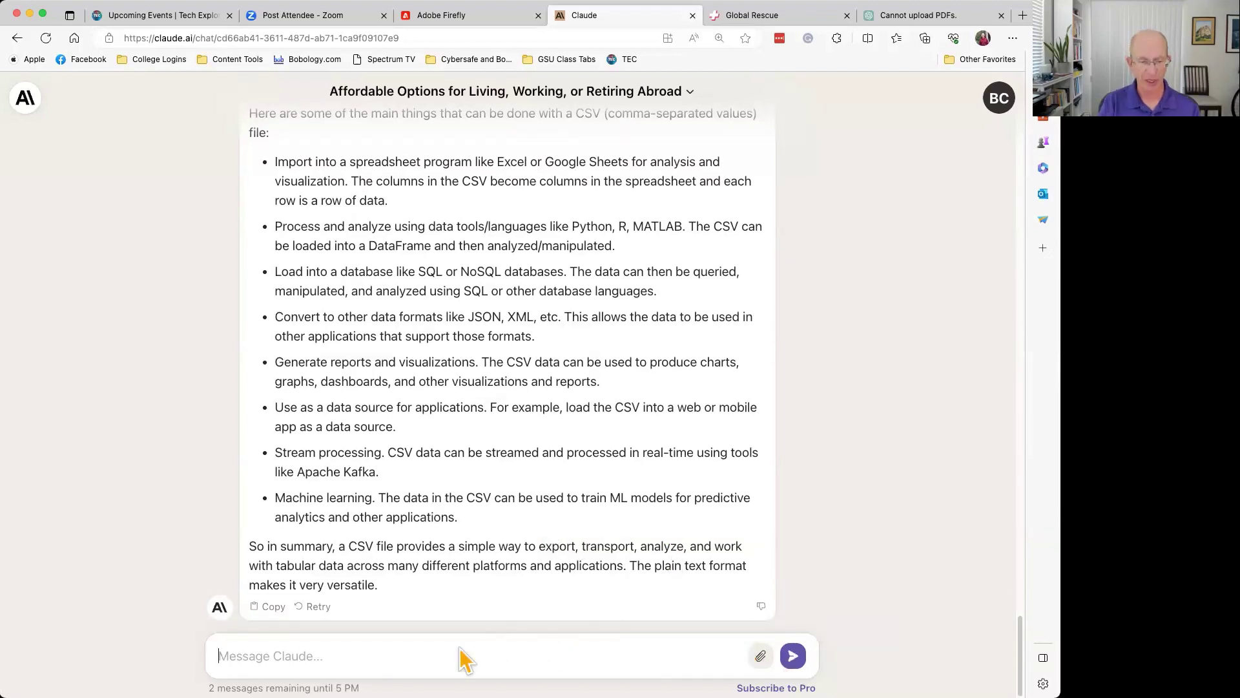
- Ask Claude "what types files can i upload"
type("what typ")
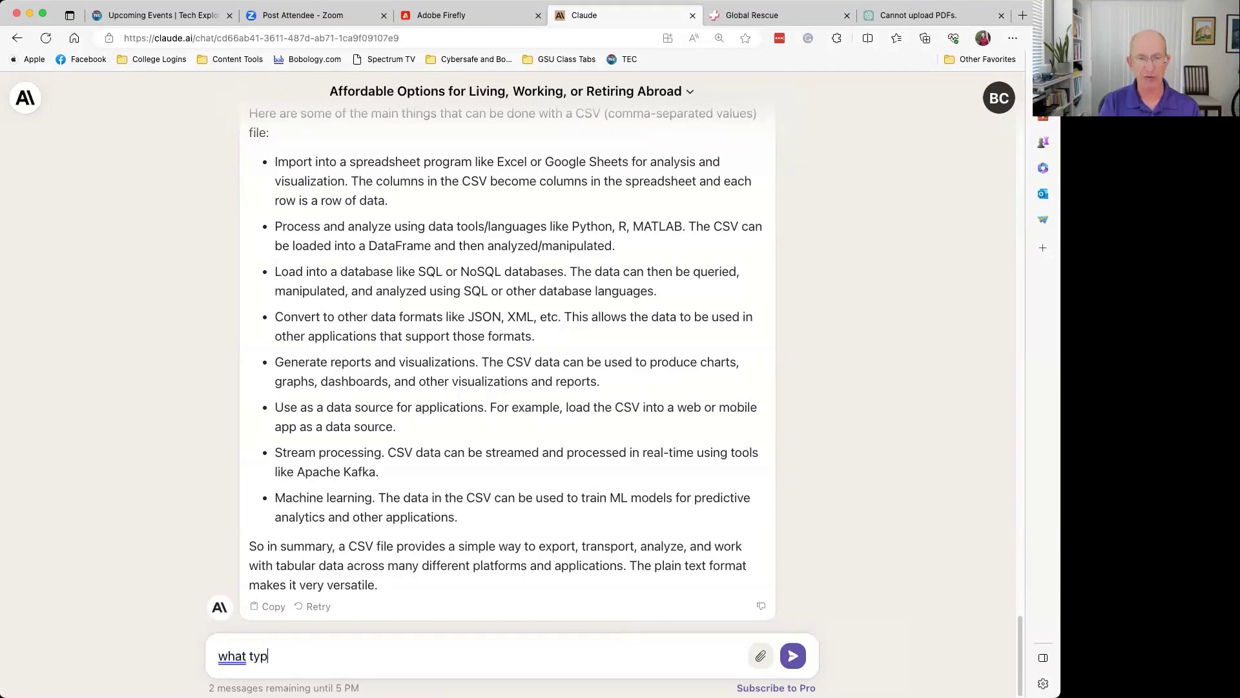
type("es files cna i upload?")
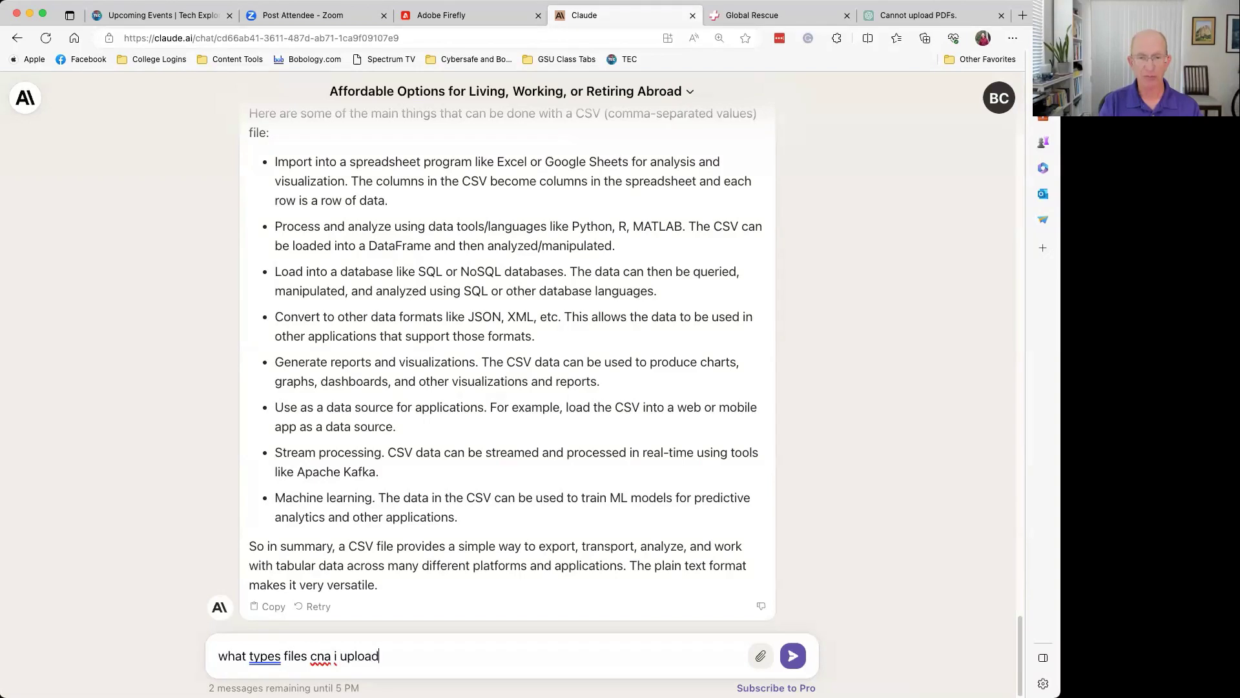
key("BackSpace")
key("BackSpace")
key("BackSpace")
key("BackSpace")
key("BackSpace")
key("BackSpace")
key("BackSpace")
key("BackSpace")
key("BackSpace")
key("BackSpace")
key("BackSpace")
key("BackSpace")
type("a ")
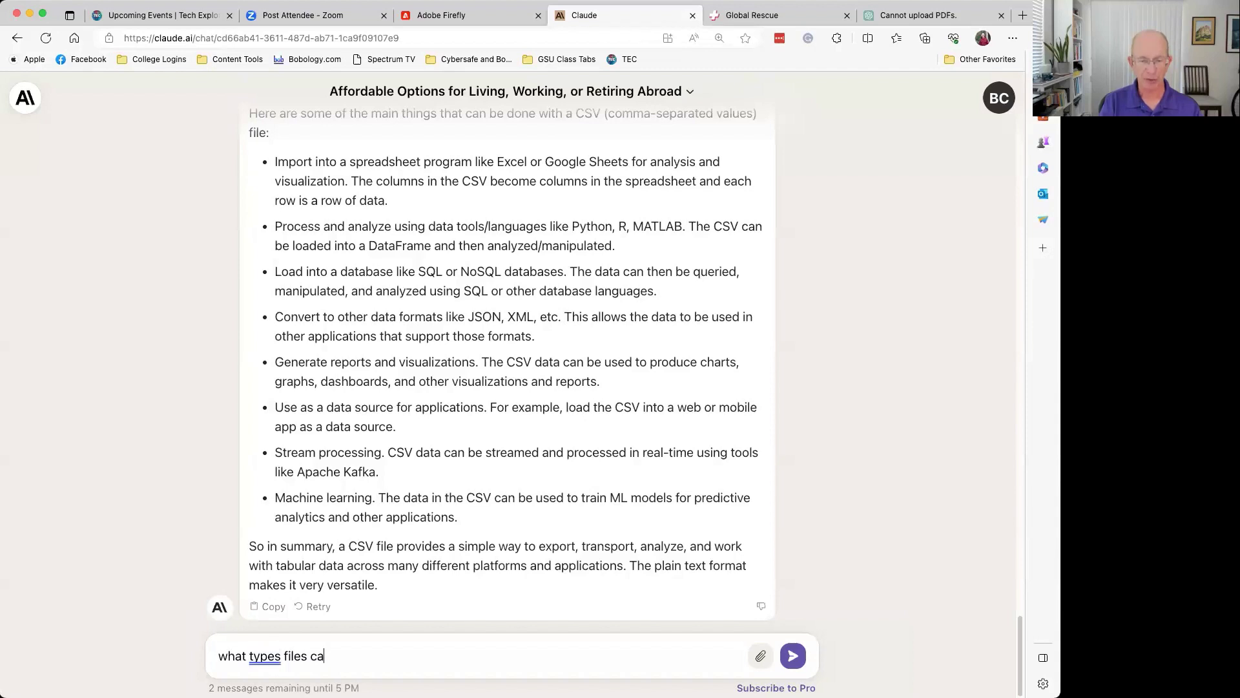
type("n i upload")
key("Return")
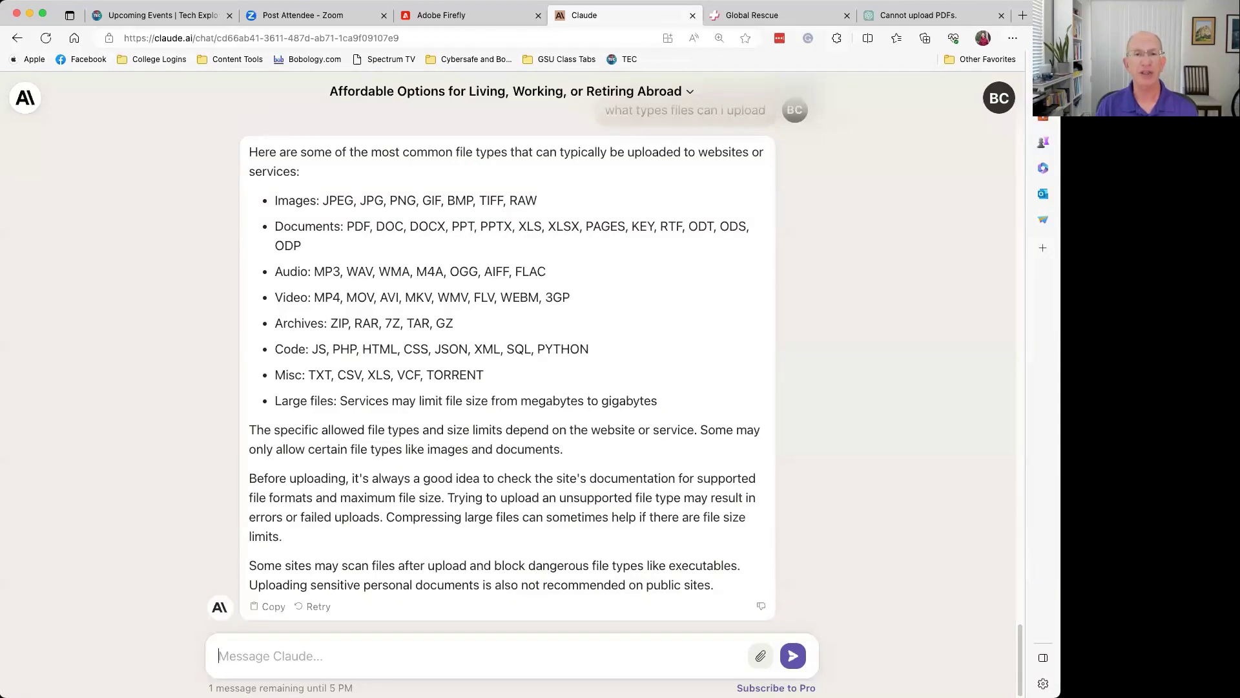
- Switch to the ChatGPT chat to review its answer about uploading a PDF, and return to Claude
left_click(894, 18)
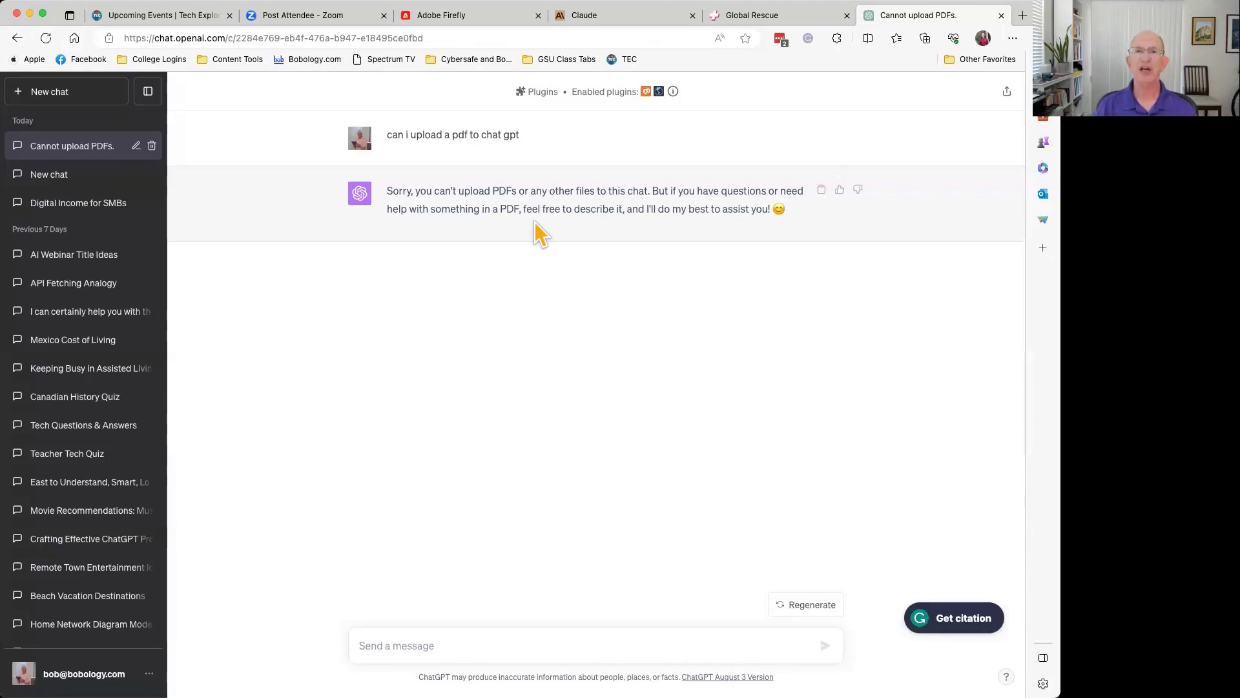
left_click(646, 19)
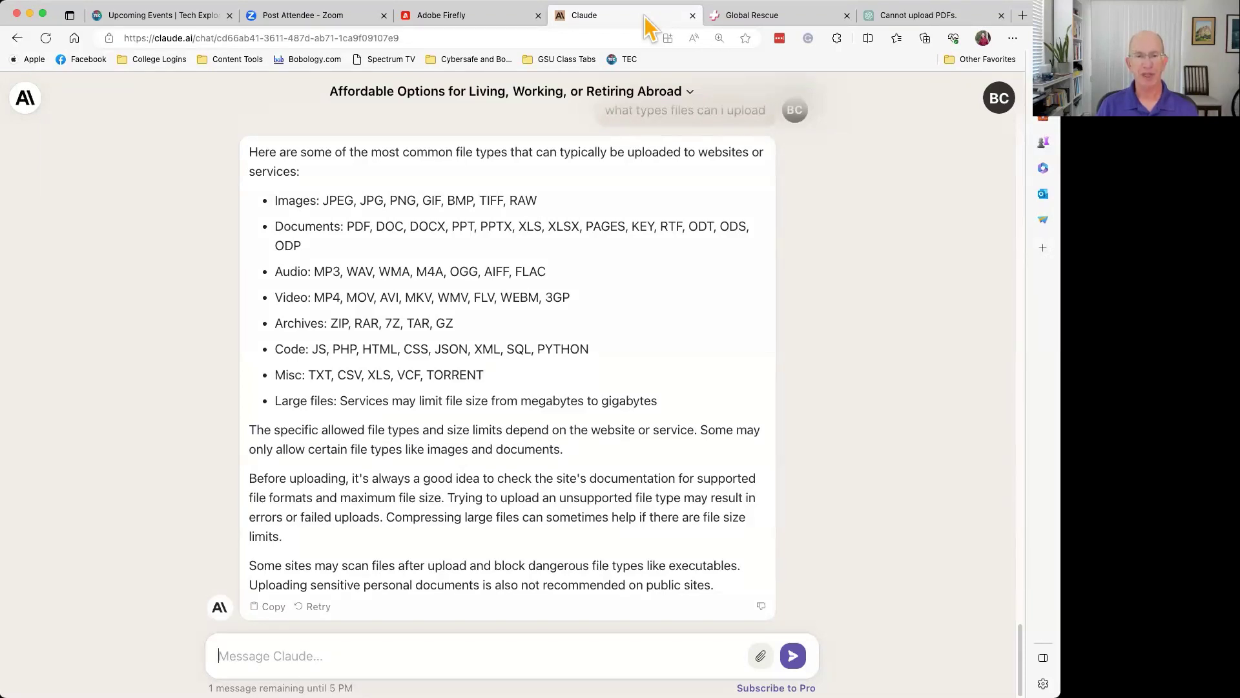
- Switch to Adobe Firefly and open the samples of the futuristic man in a beanie hat from the community gallery
left_click(489, 19)
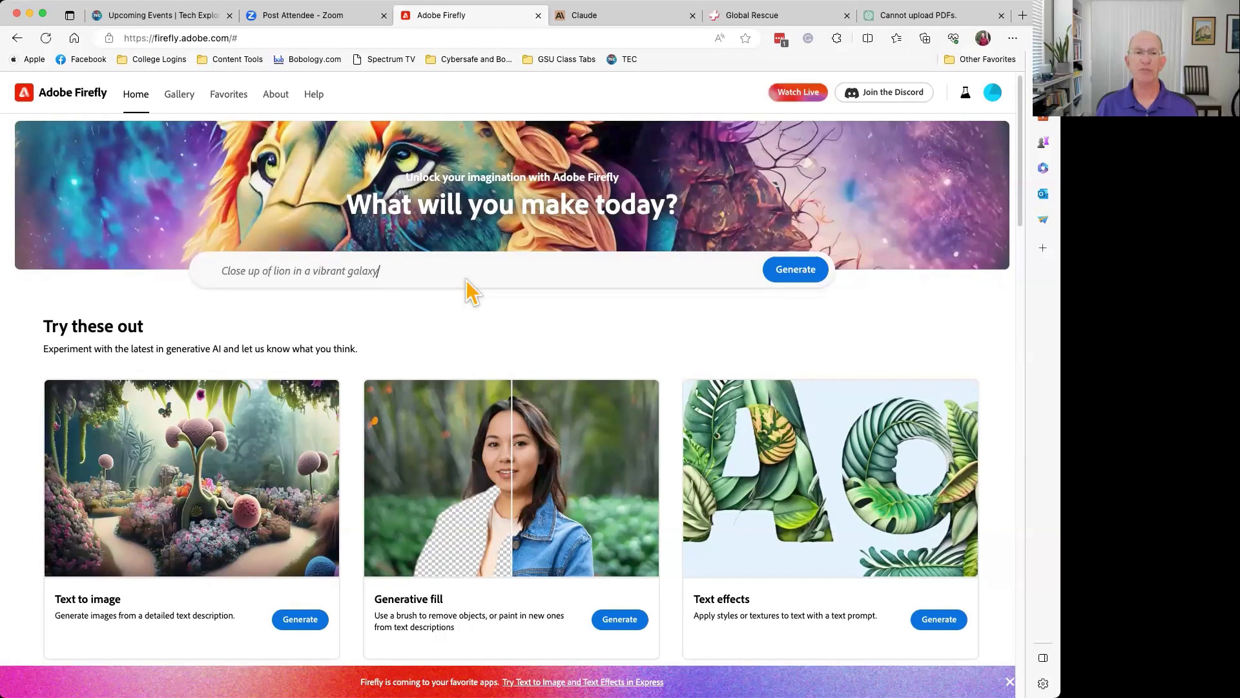
scroll(466, 279, "down", 5)
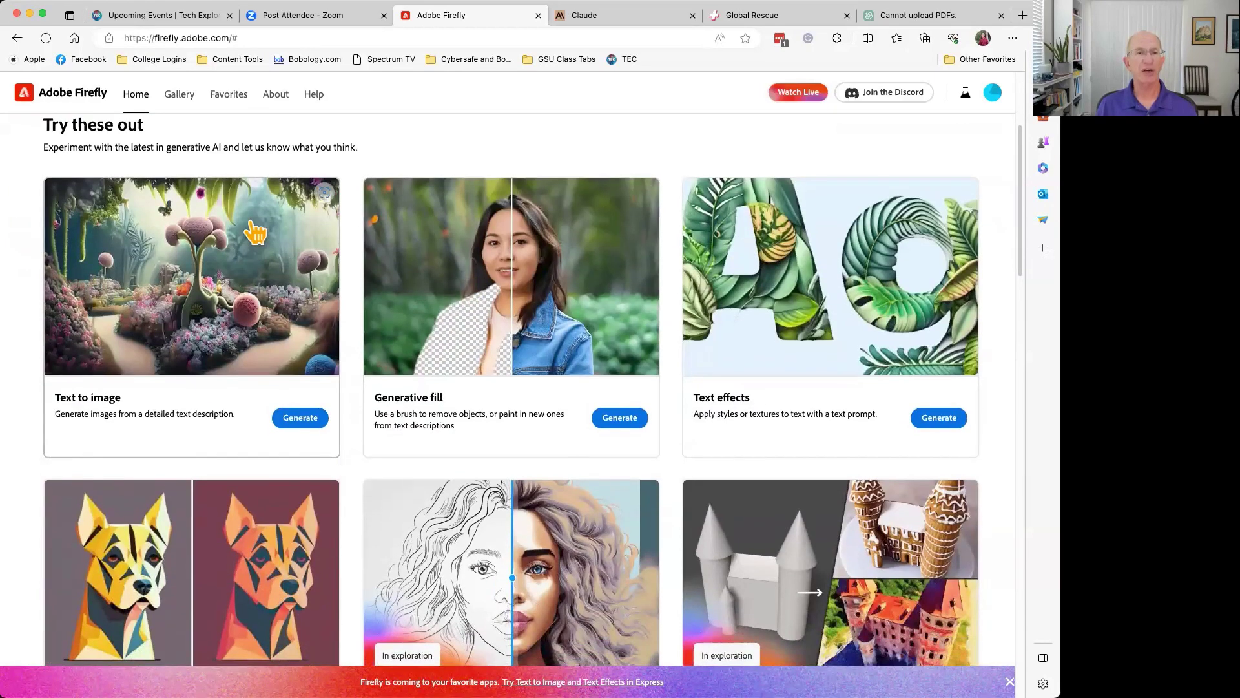
scroll(217, 297, "up", 5)
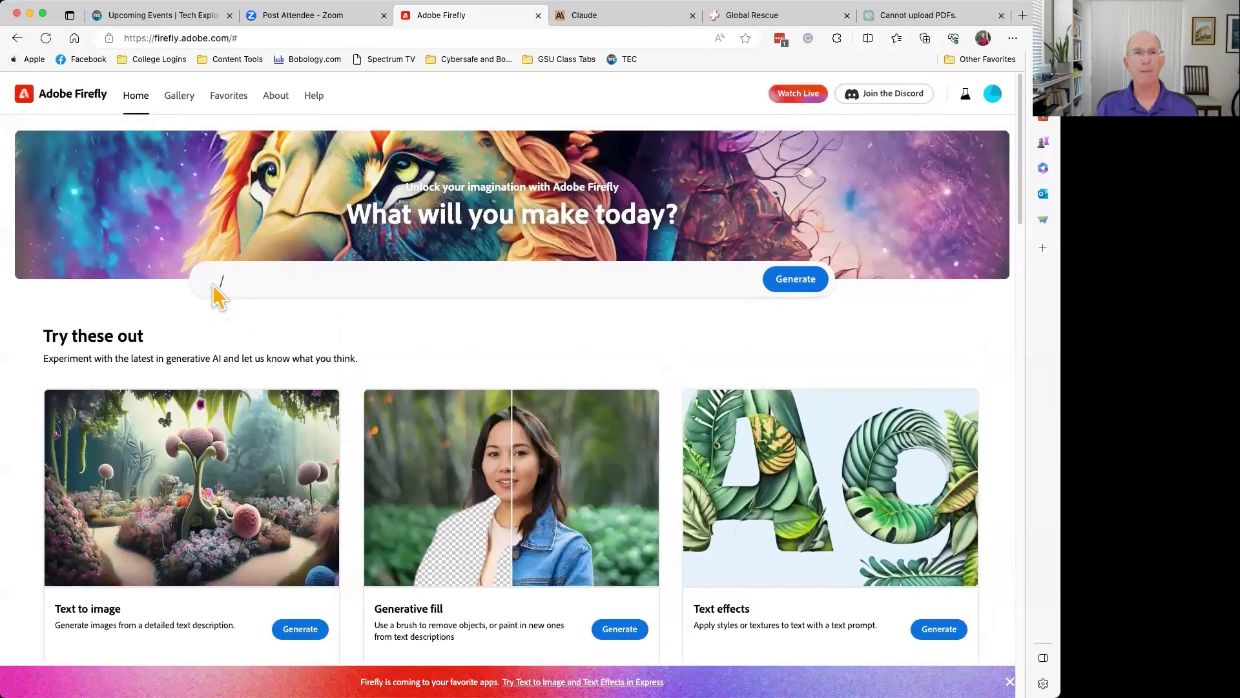
left_click(180, 97)
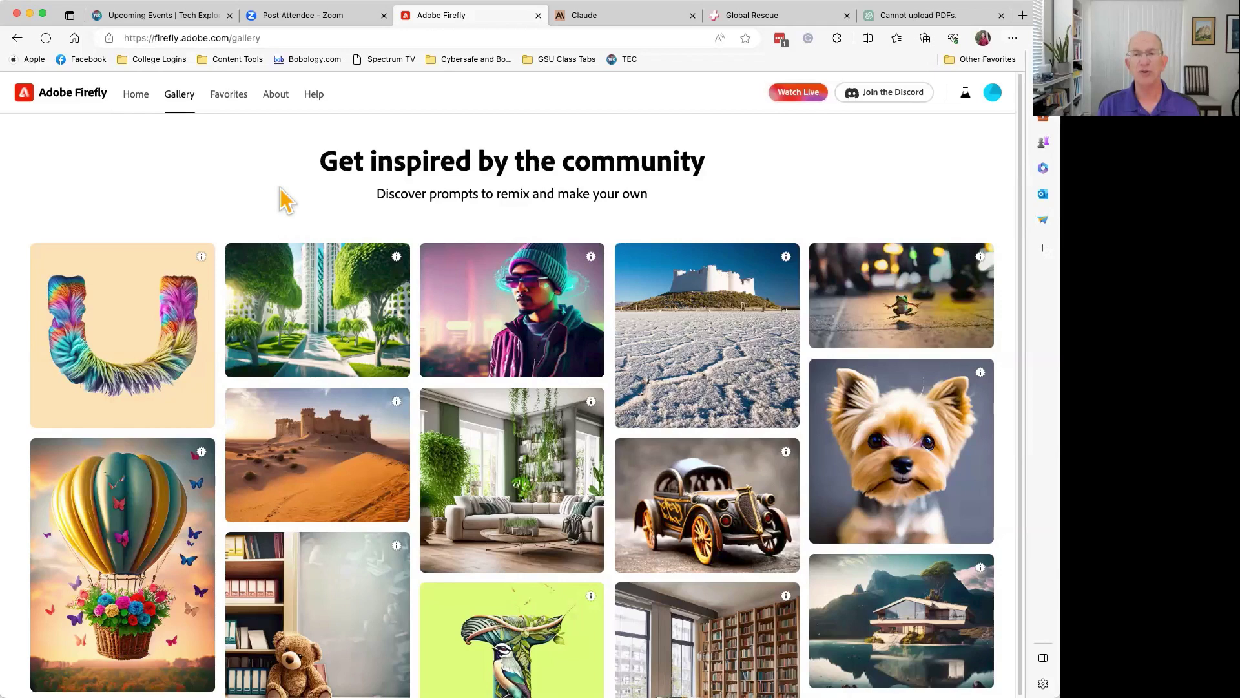
mouse_move(312, 314)
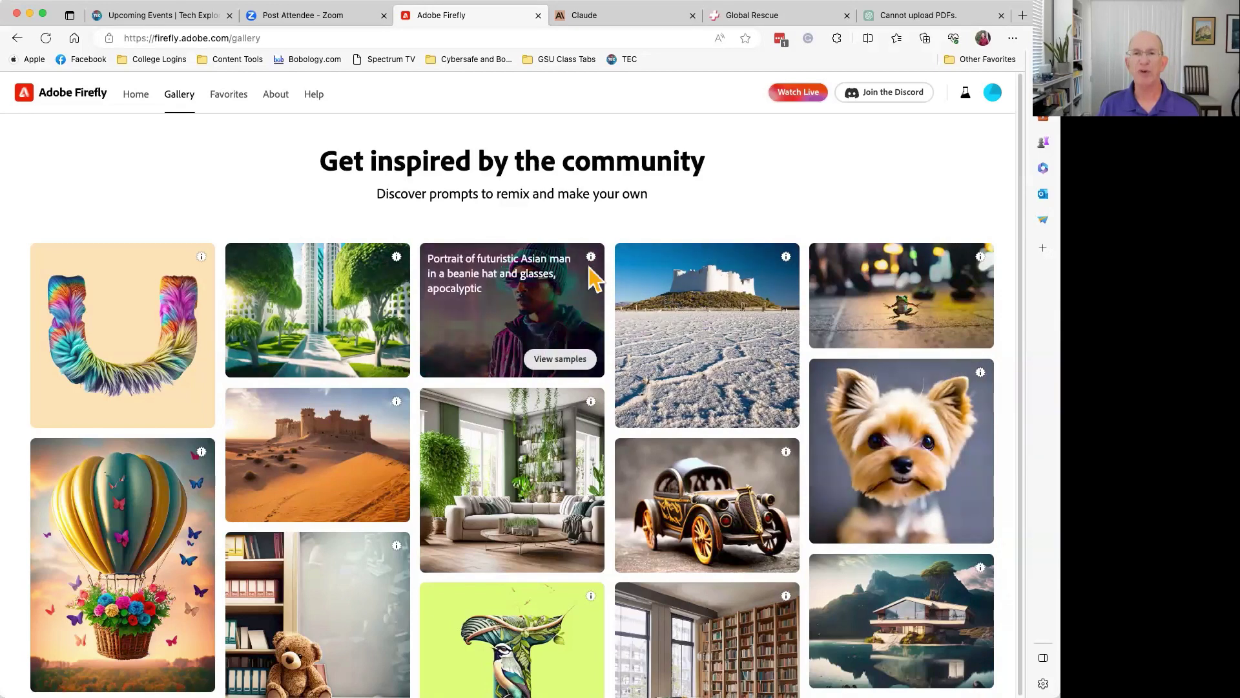
left_click(560, 358)
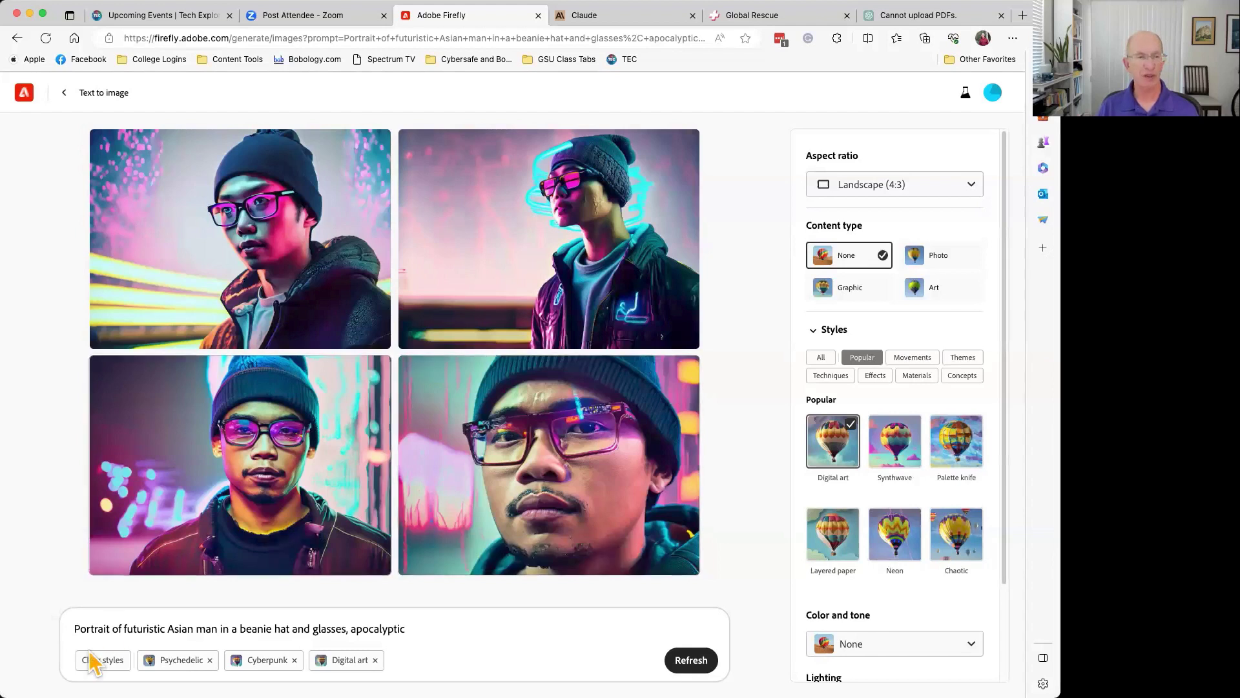
- Add "in a subway background" to the end of the portrait prompt, generate new images and look over the style settings
left_click_drag(77, 626, 423, 625)
left_click(423, 626)
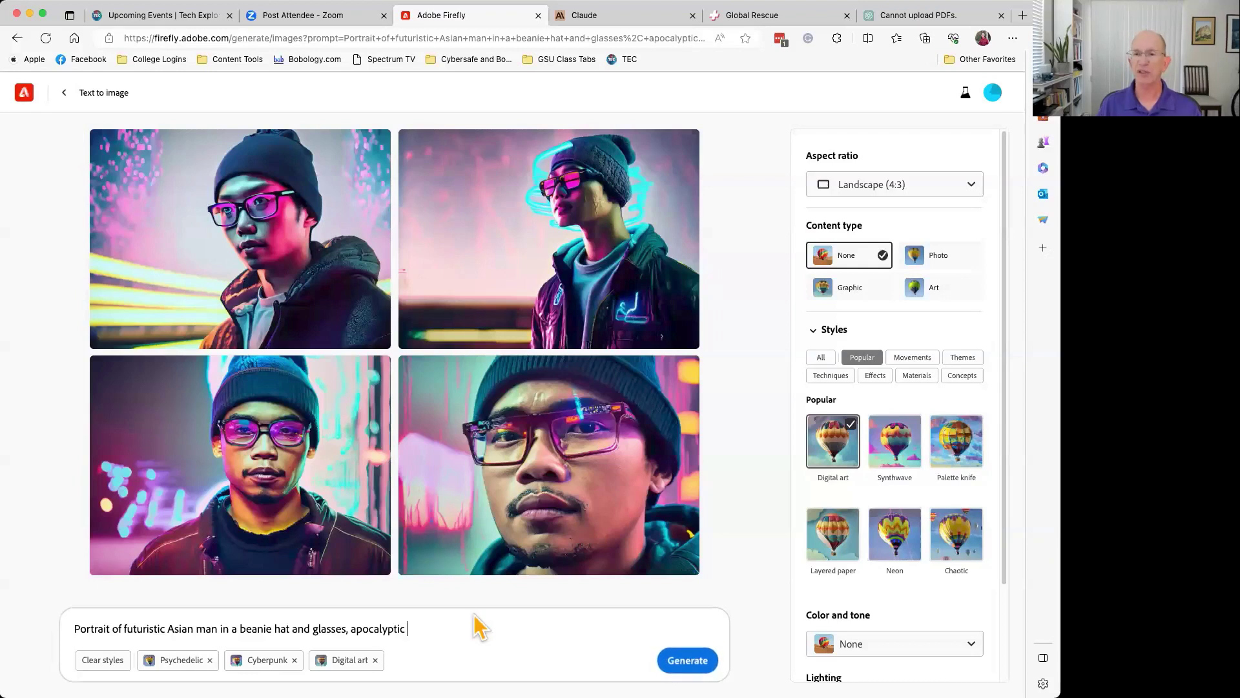
scroll(815, 577, "down", 3)
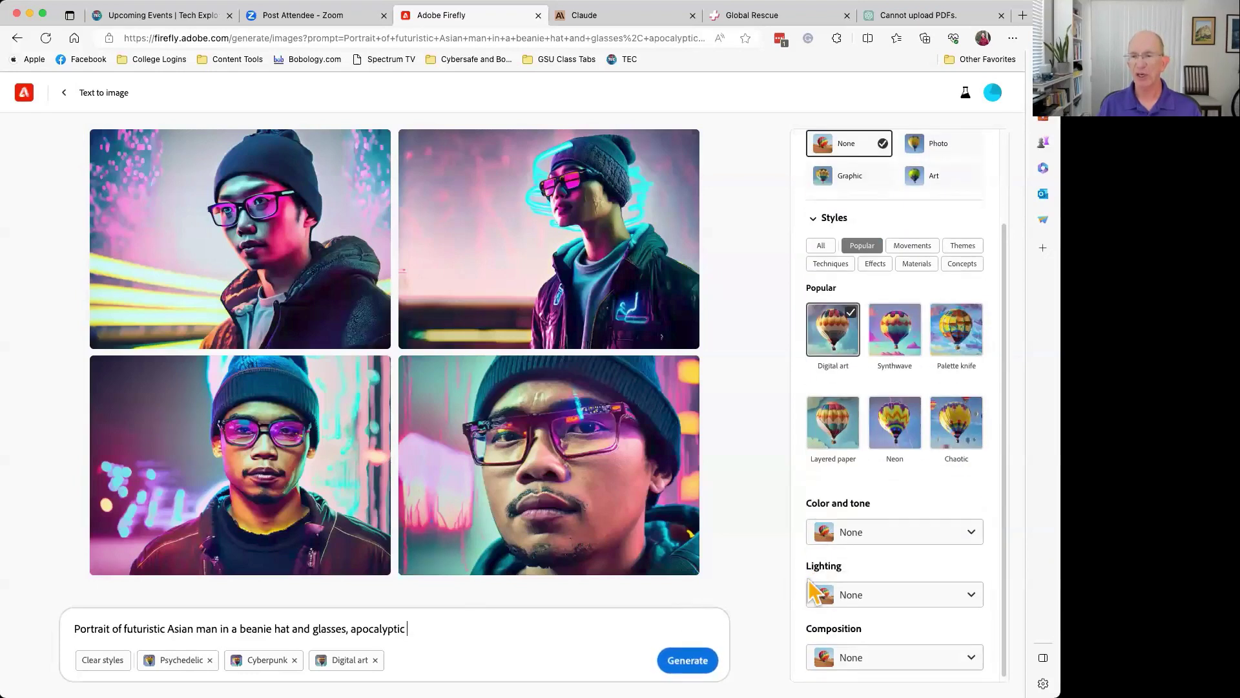
scroll(811, 580, "up", 3)
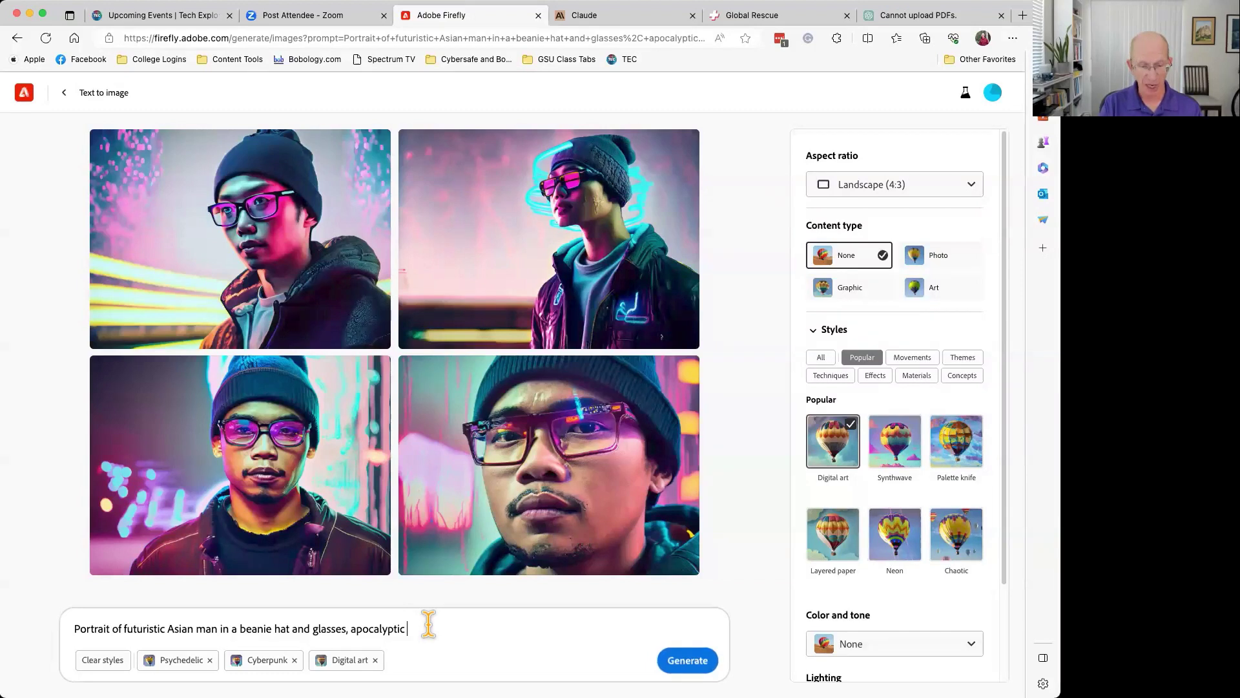
type("in an subway background")
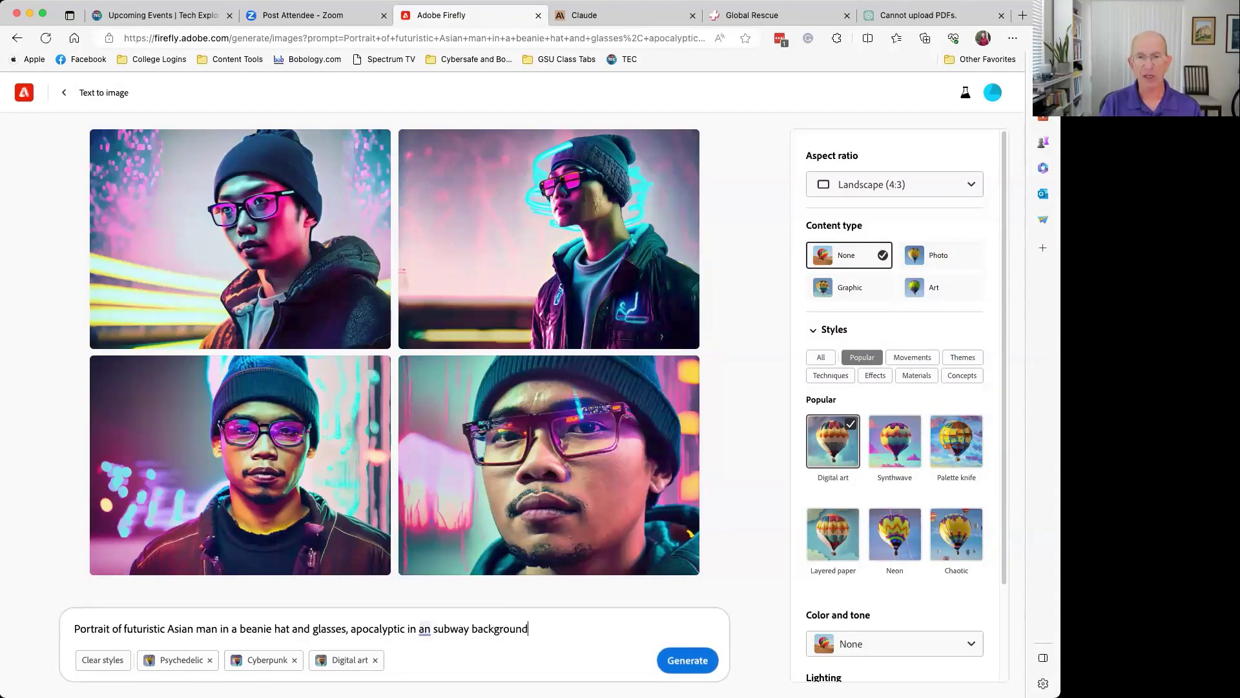
left_click(431, 628)
key("BackSpace")
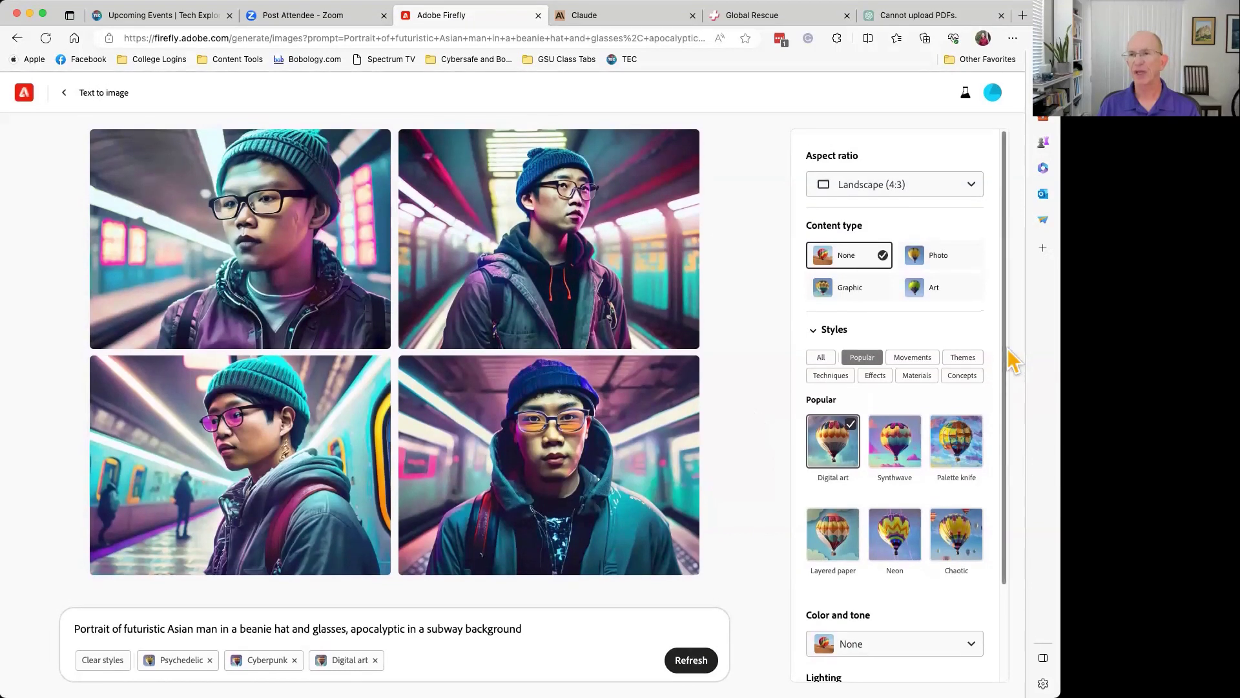
left_click_drag(1008, 362, 1015, 475)
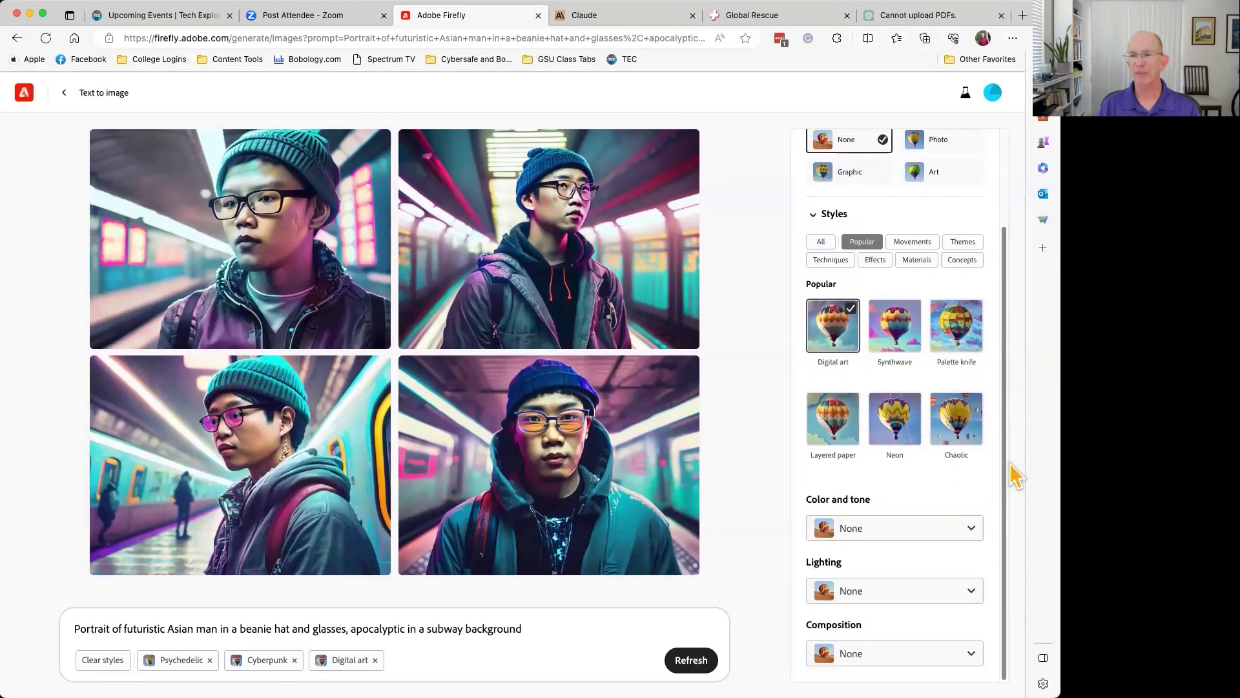
scroll(1013, 481, "up", 3)
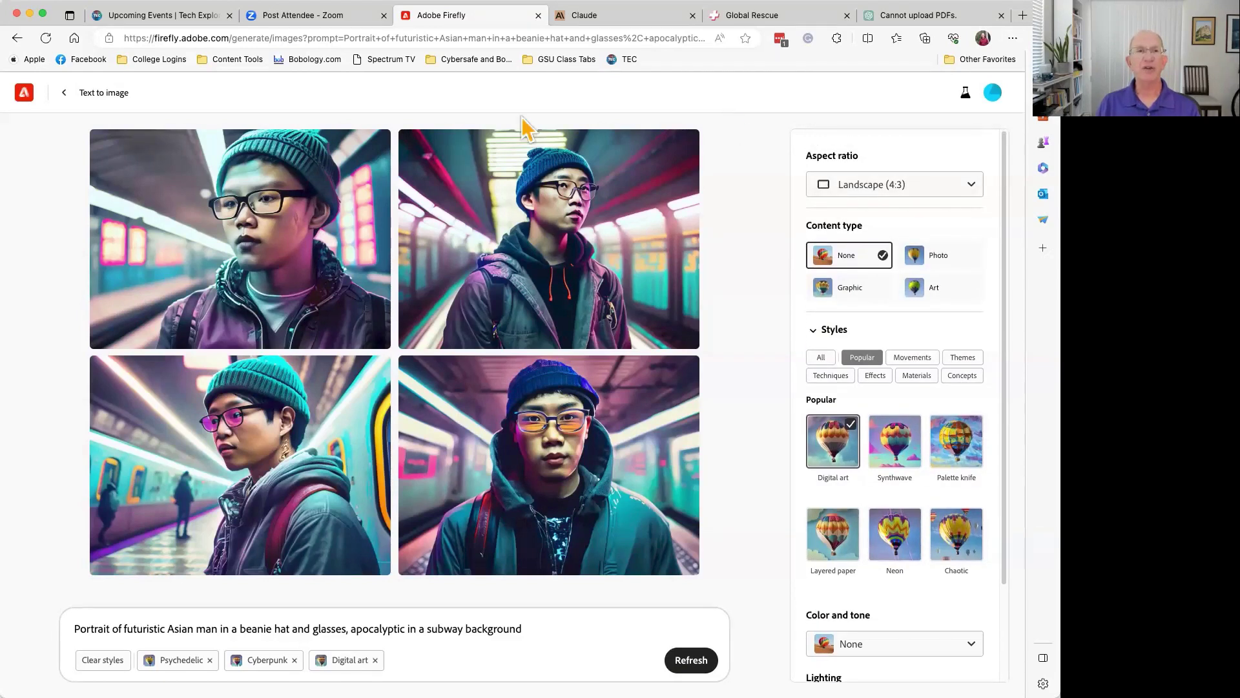
- Leave the generated portraits, browse the Text to image sample gallery and return to the Firefly home page
left_click(64, 92)
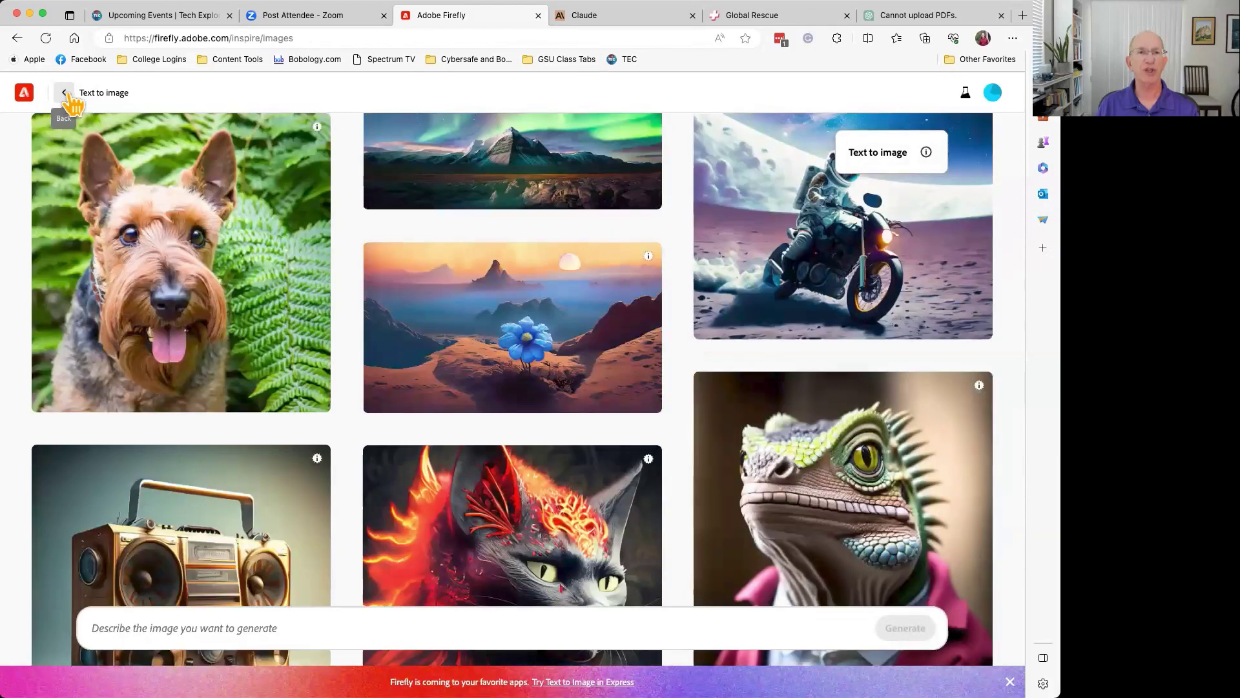
scroll(344, 178, "up", 15)
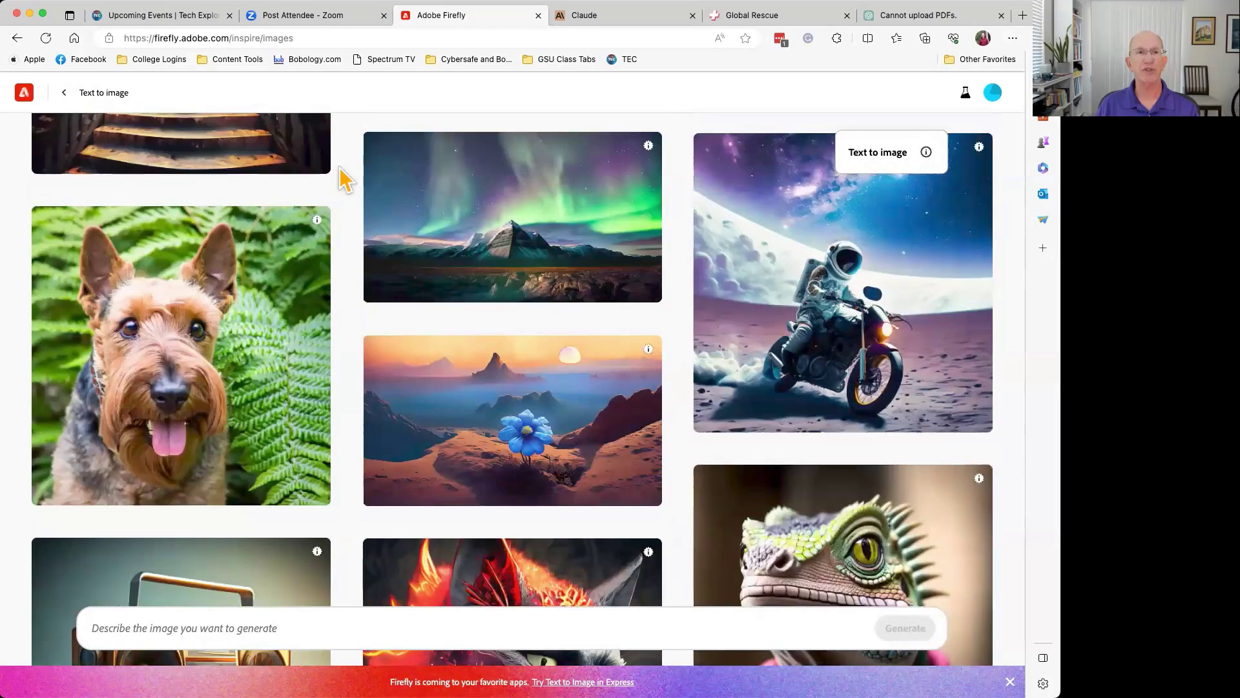
scroll(344, 178, "up", 15)
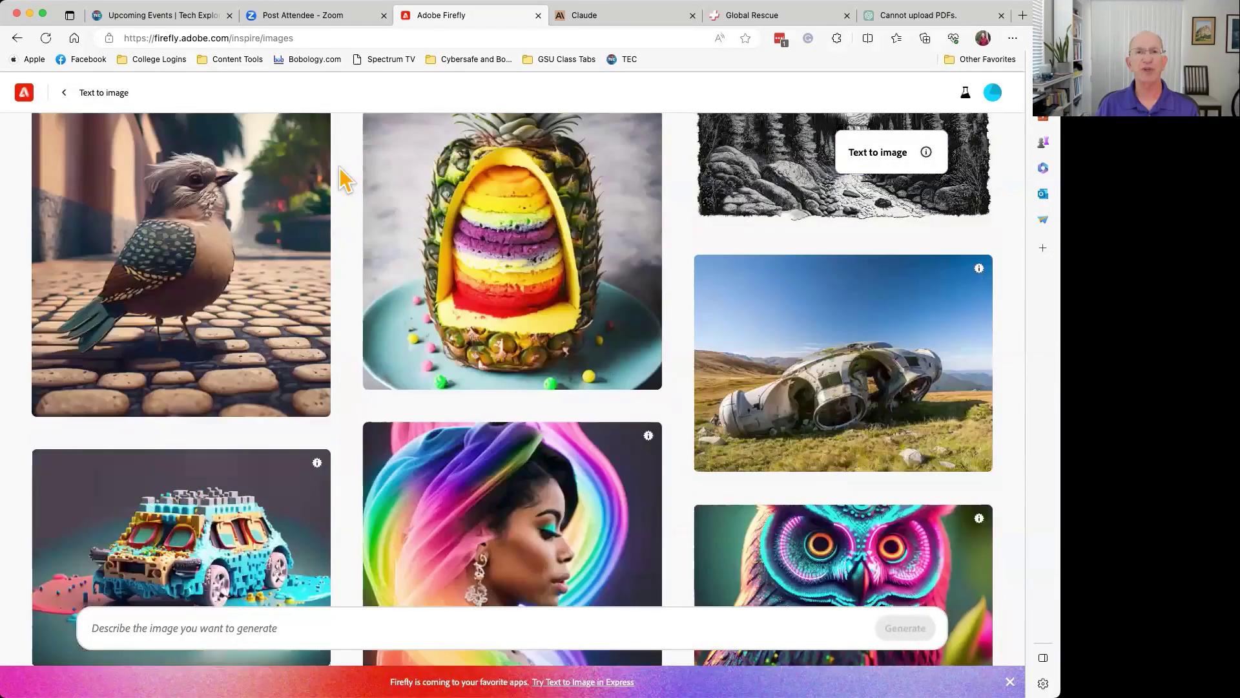
scroll(345, 178, "up", 15)
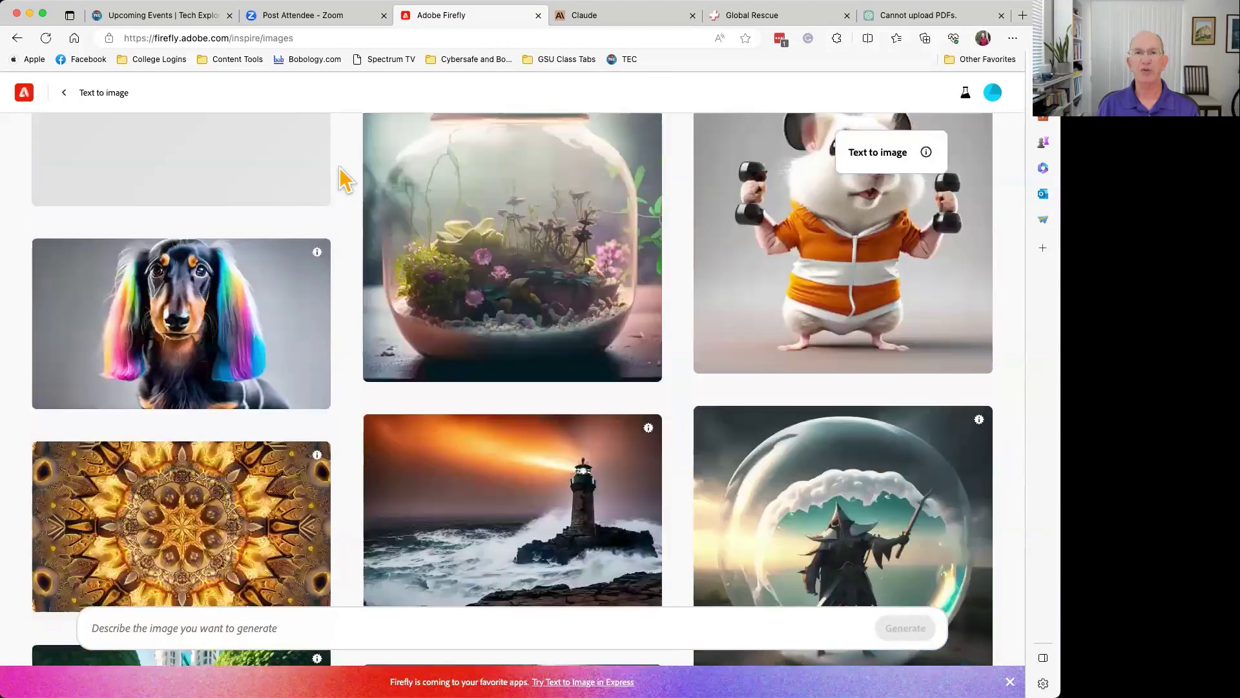
scroll(344, 178, "up", 15)
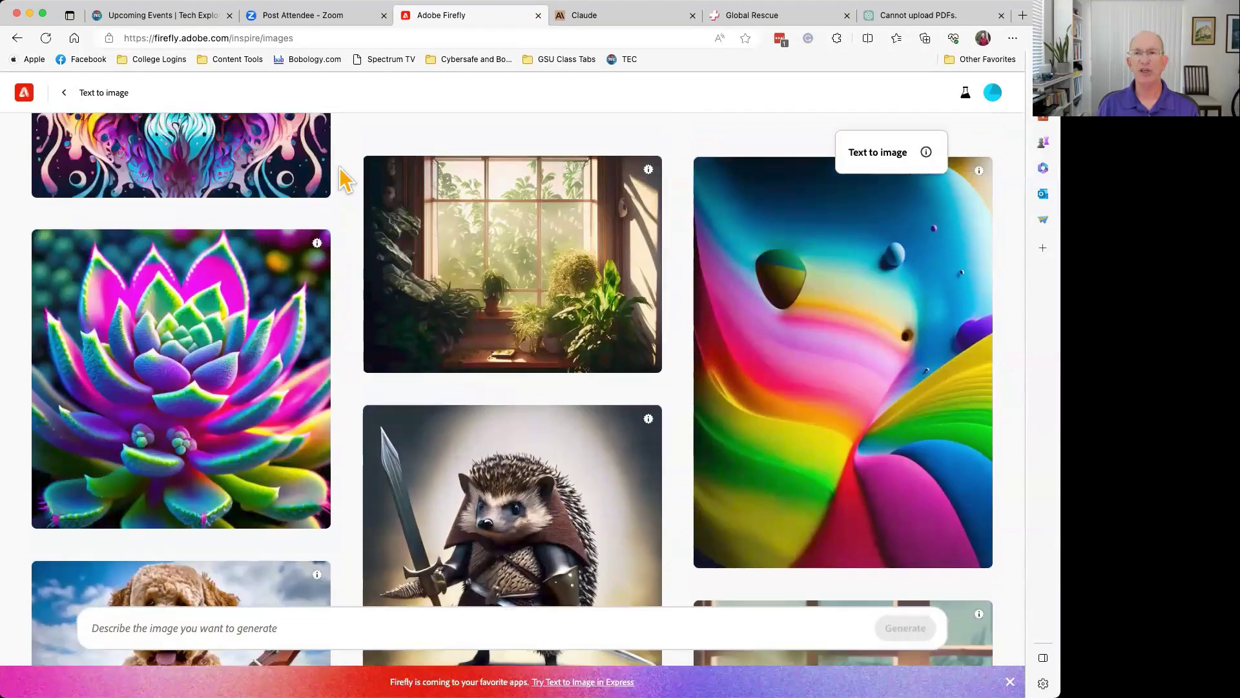
scroll(345, 178, "up", 15)
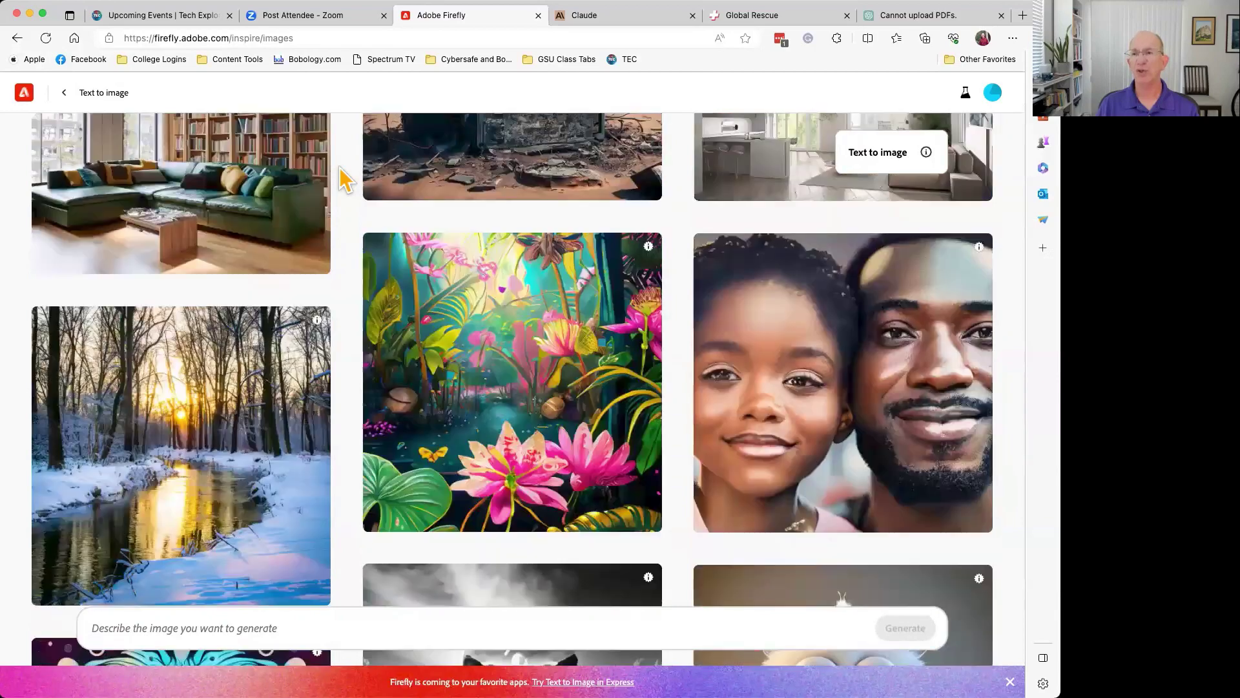
scroll(344, 179, "up", 3)
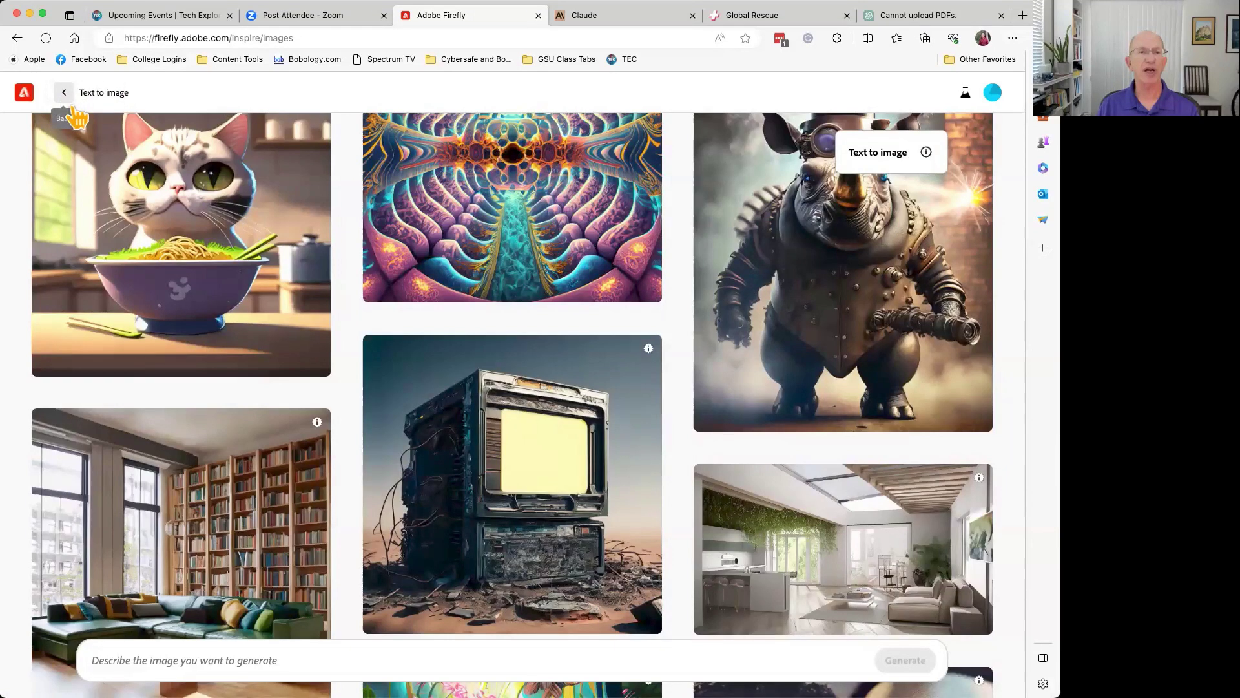
mouse_move(177, 216)
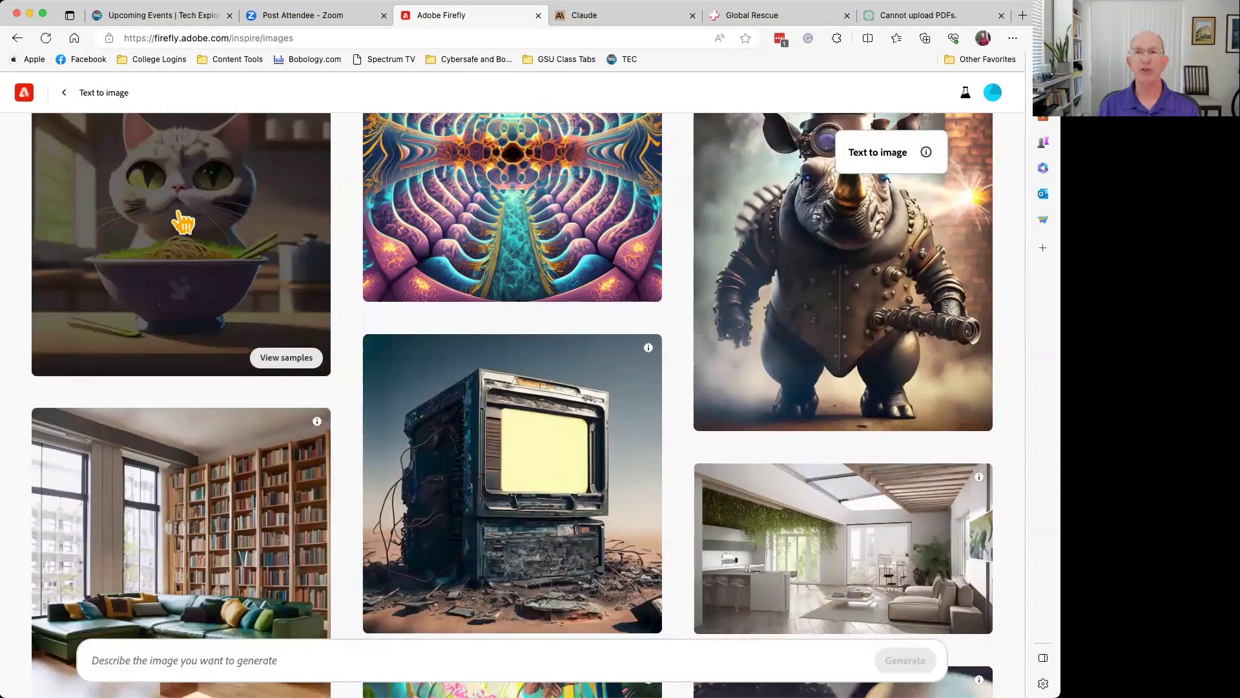
left_click(67, 96)
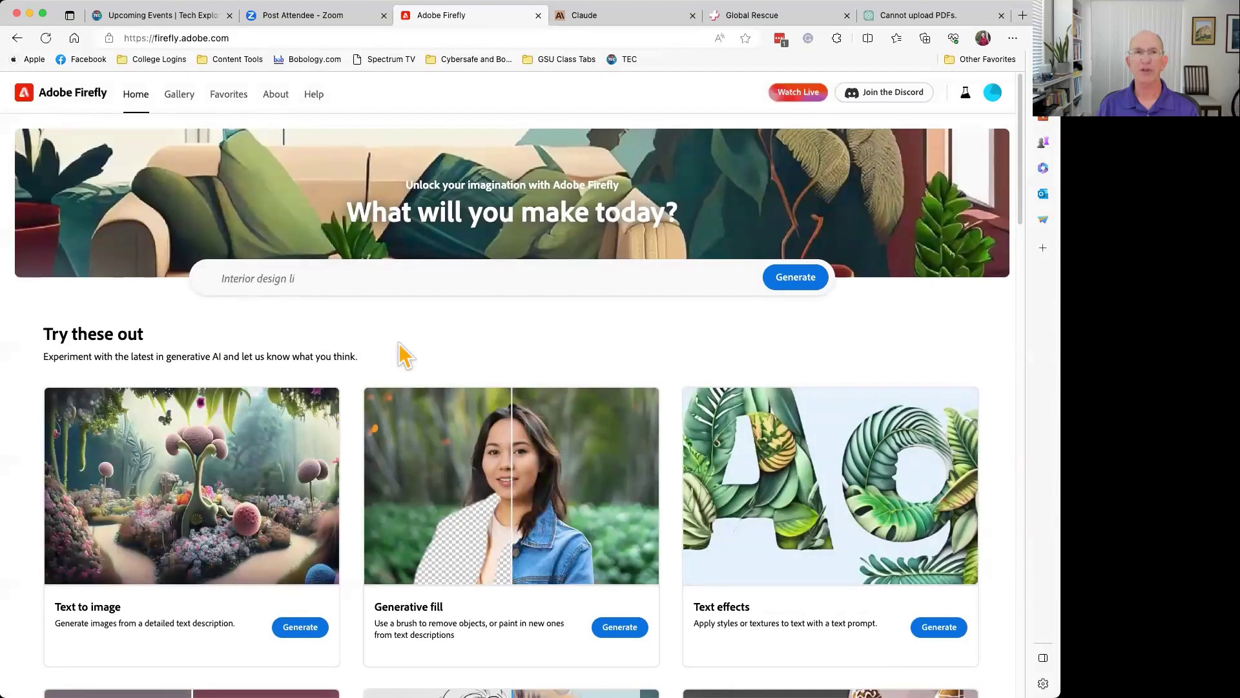
- Open Generative fill, look through its sample images and open the underwater fish sample for editing
scroll(549, 361, "down", 1)
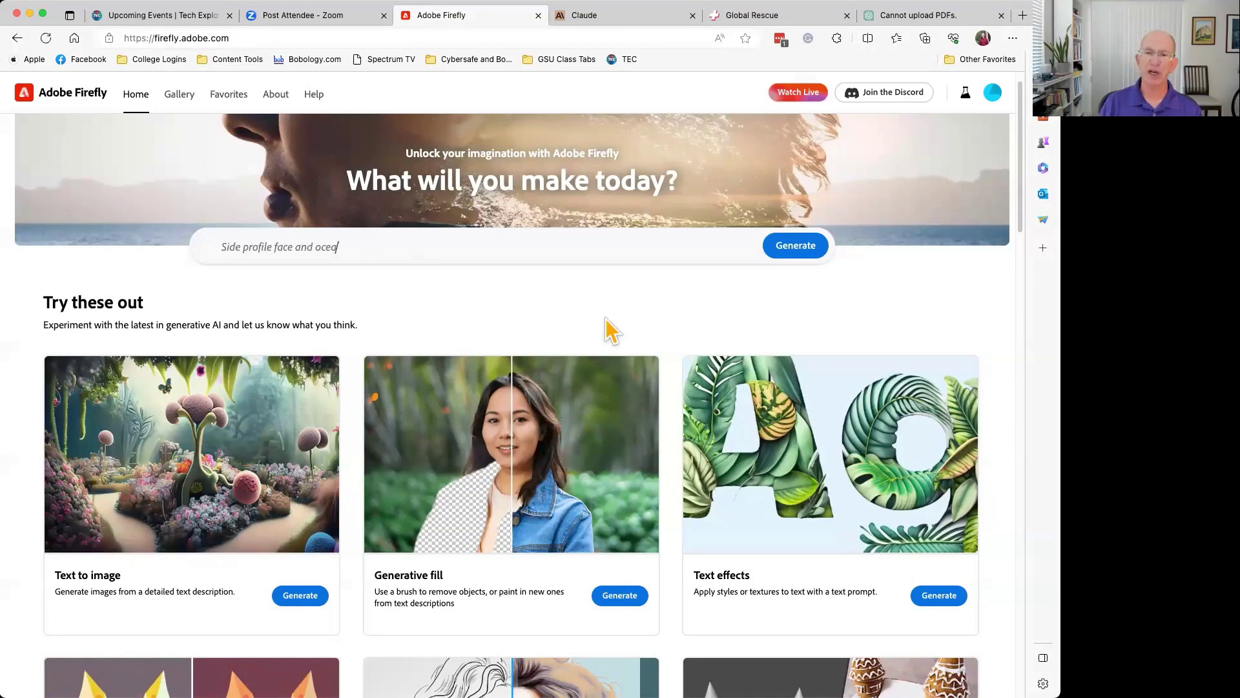
scroll(611, 331, "down", 2)
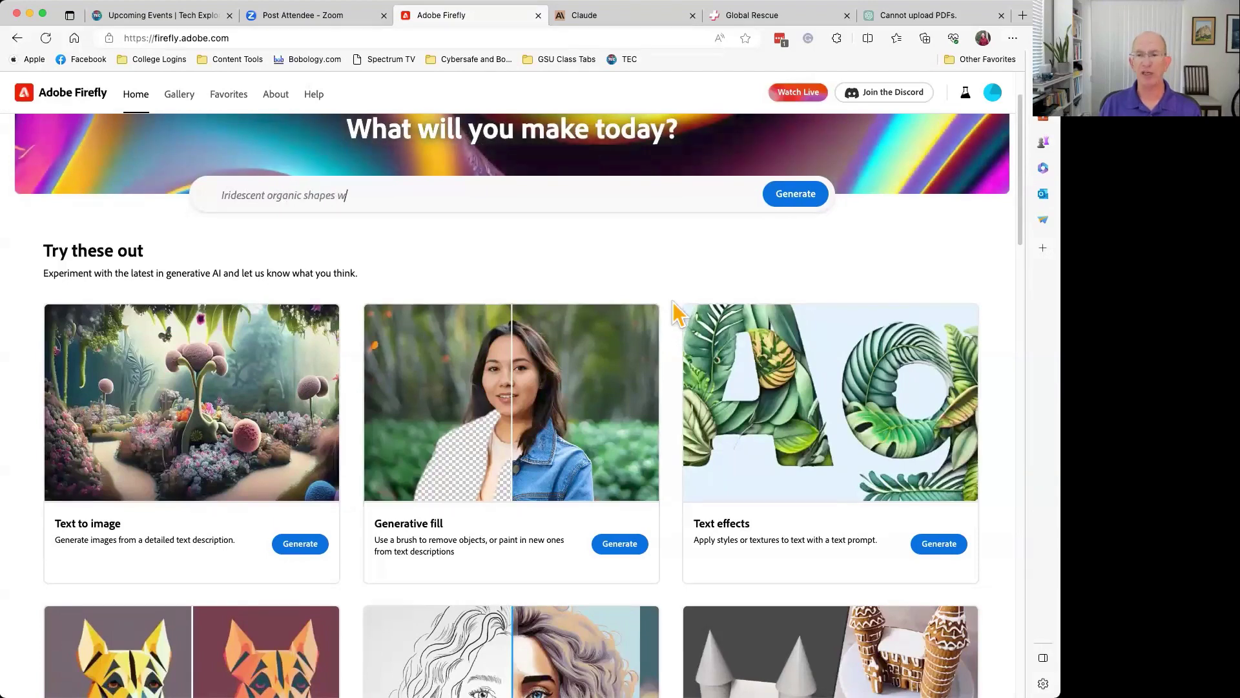
scroll(675, 315, "down", 3)
scroll(675, 314, "down", 2)
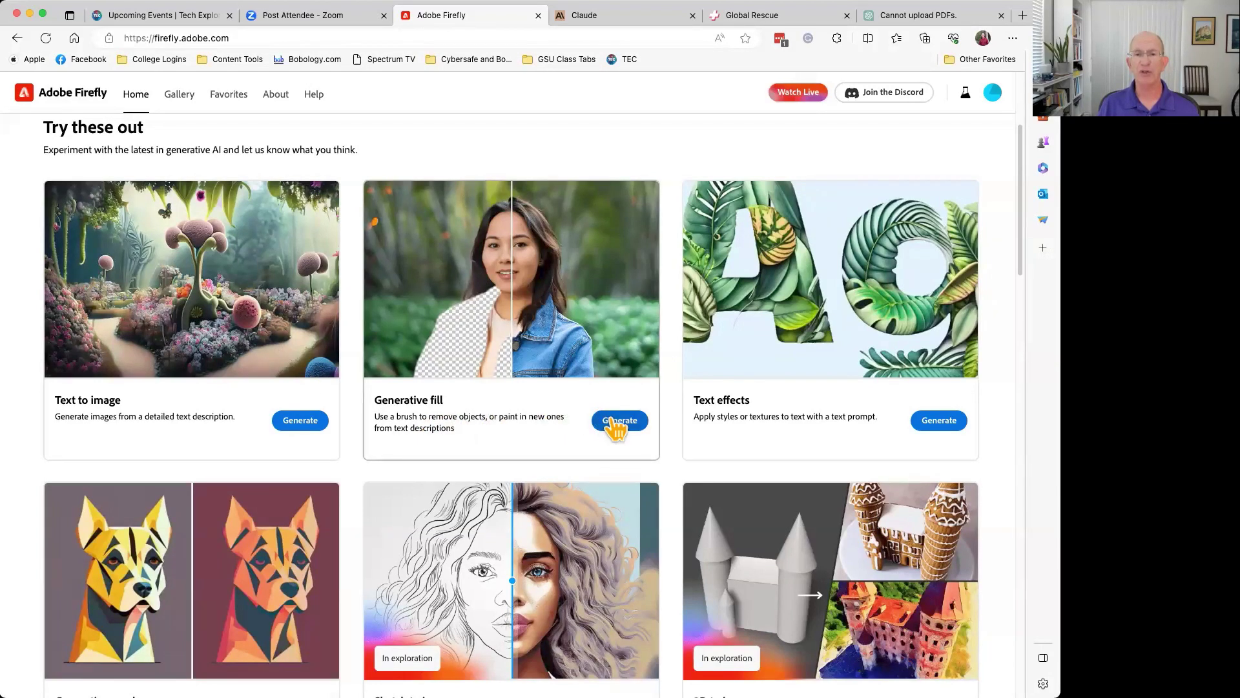
left_click(571, 424)
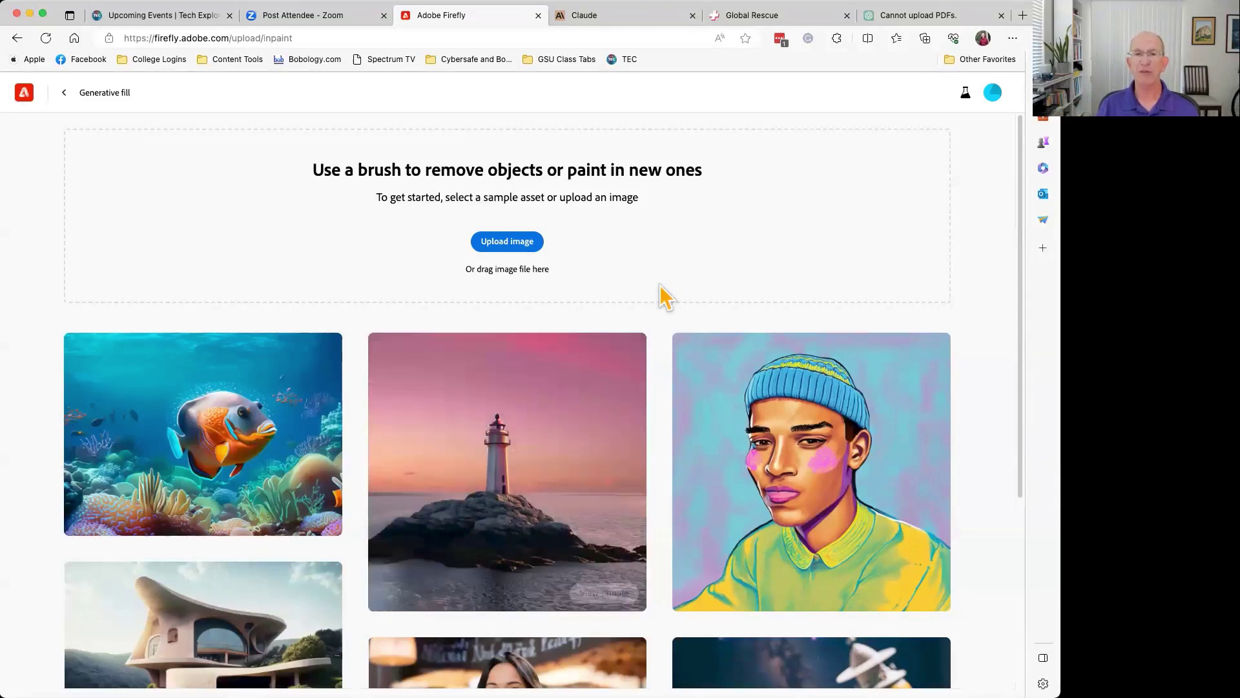
scroll(665, 292, "down", 3)
scroll(665, 292, "down", 2)
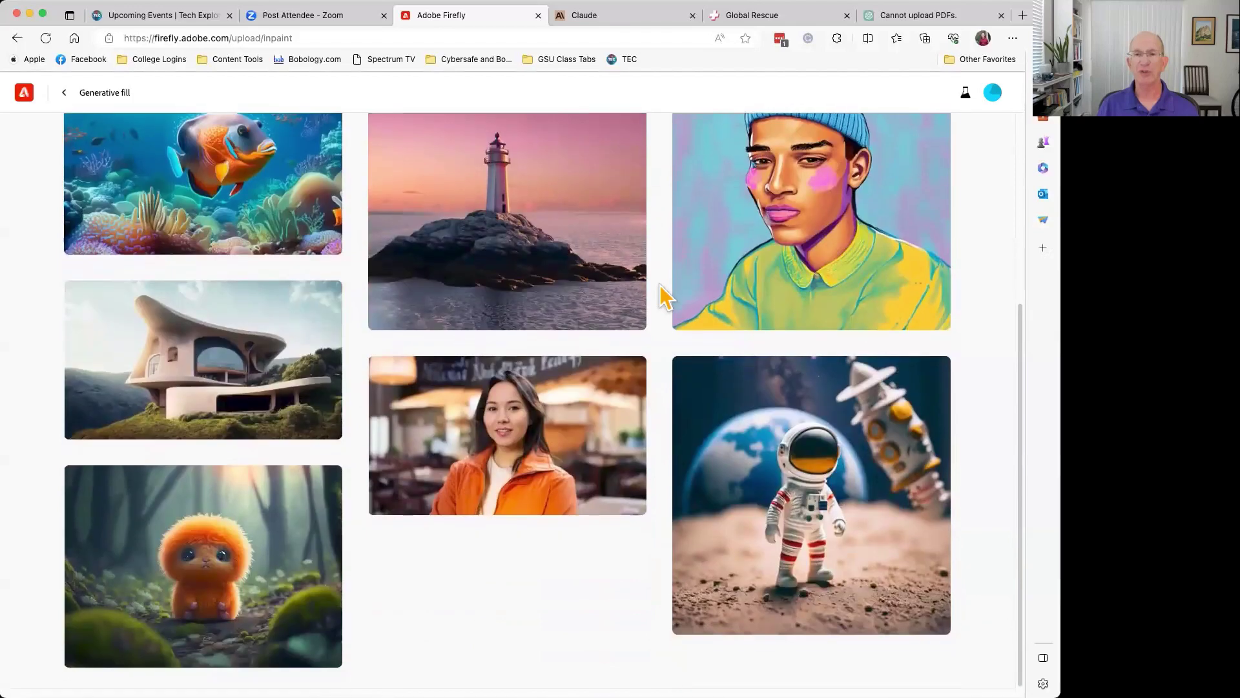
scroll(297, 323, "up", 2)
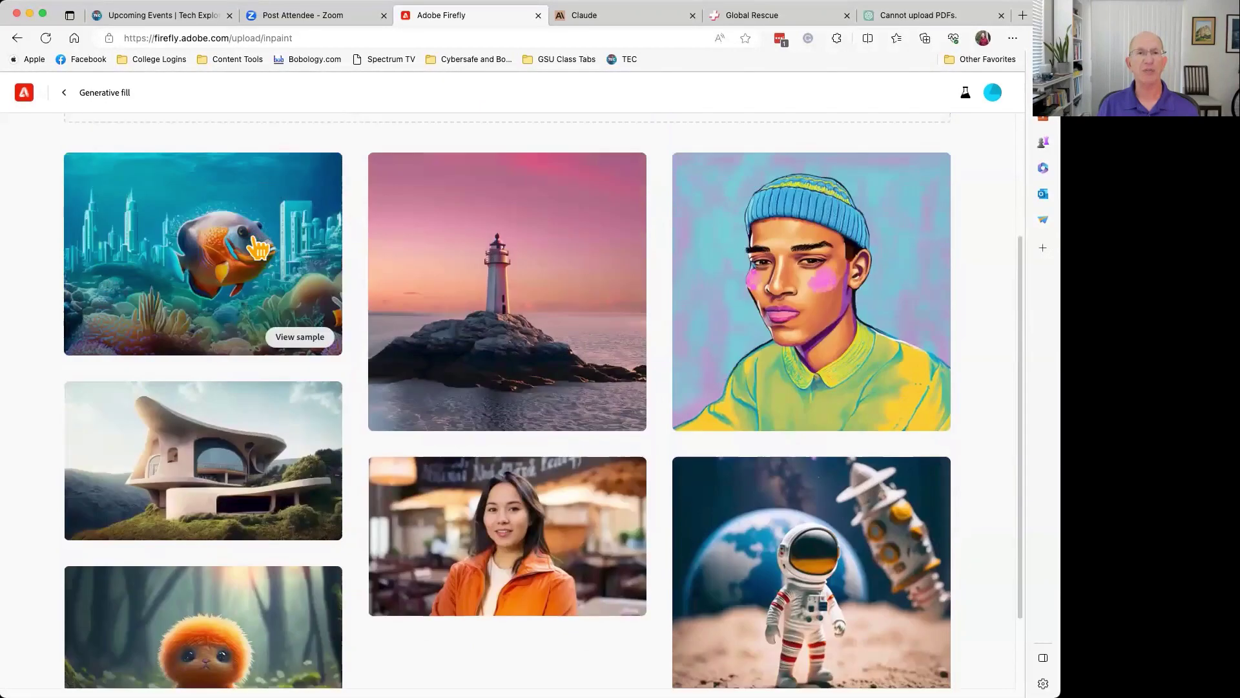
left_click(300, 377)
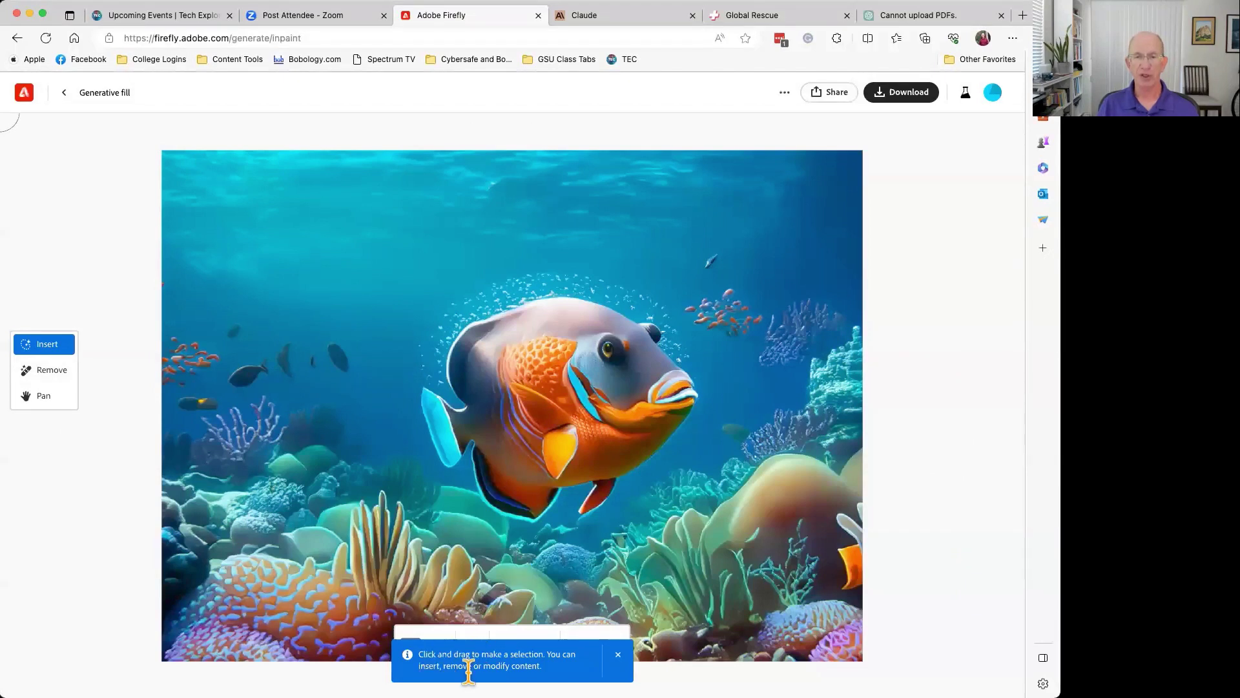
- Remove the dark fish behind the large orange fish's tail by brushing over it, and save the edit while switching to Insert
left_click(619, 657)
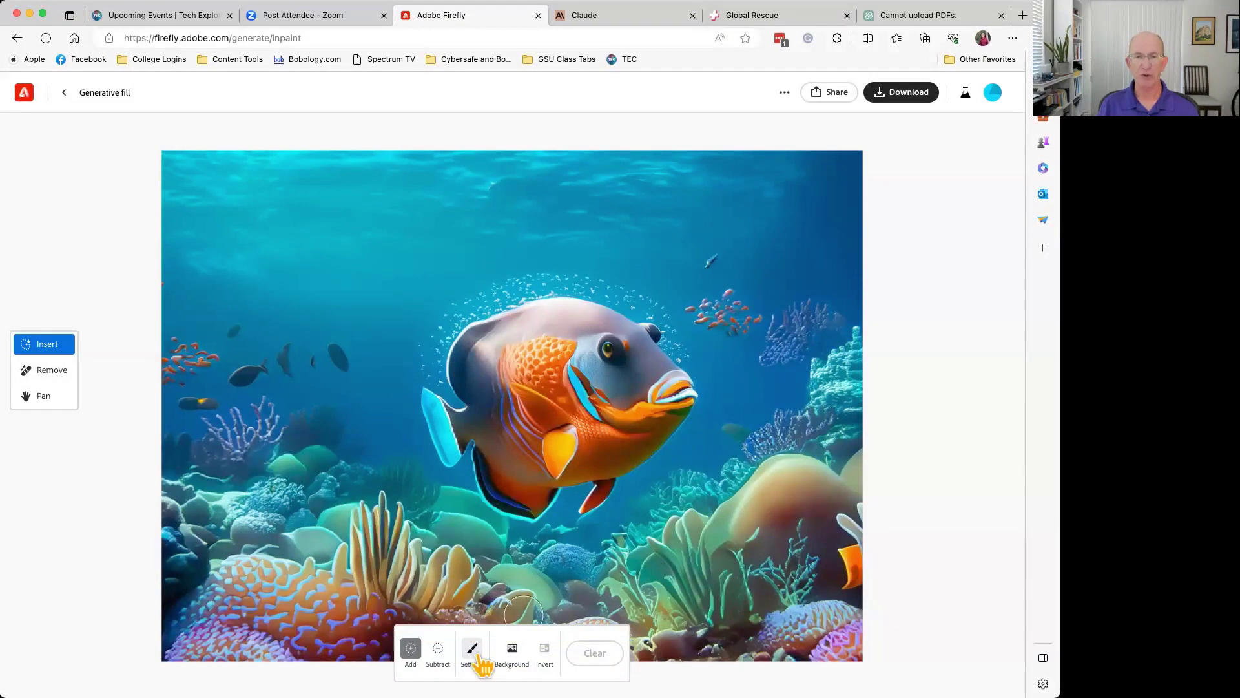
left_click(440, 651)
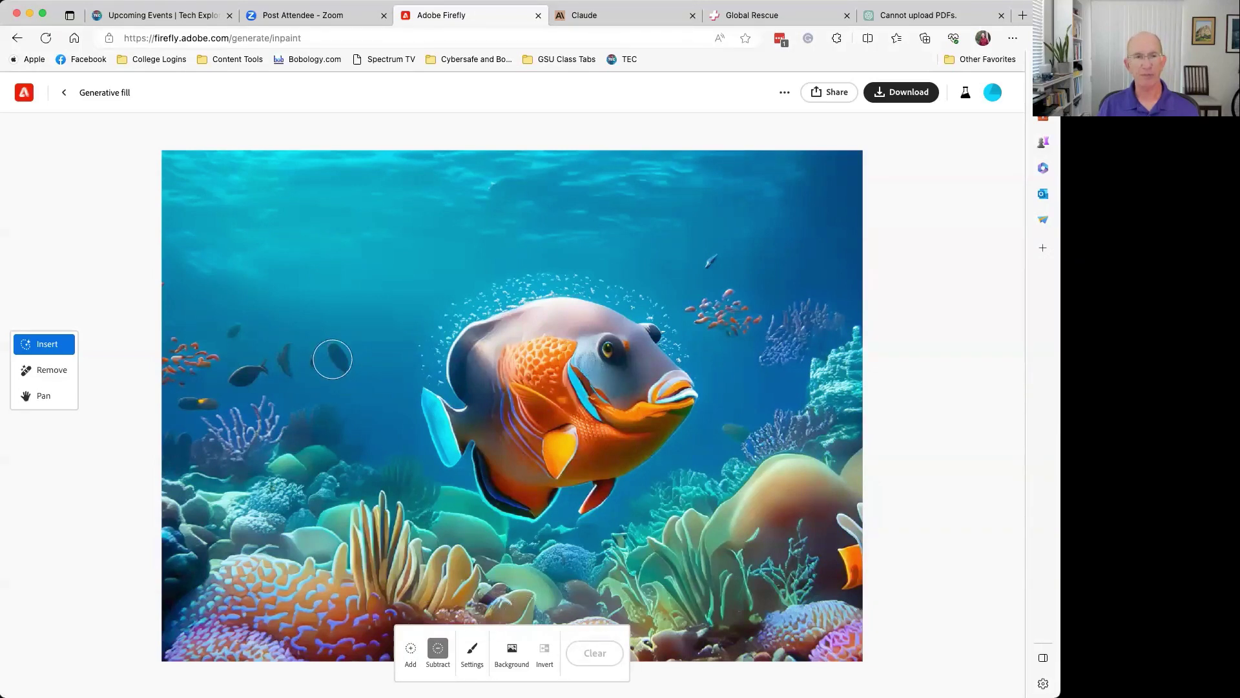
left_click(52, 370)
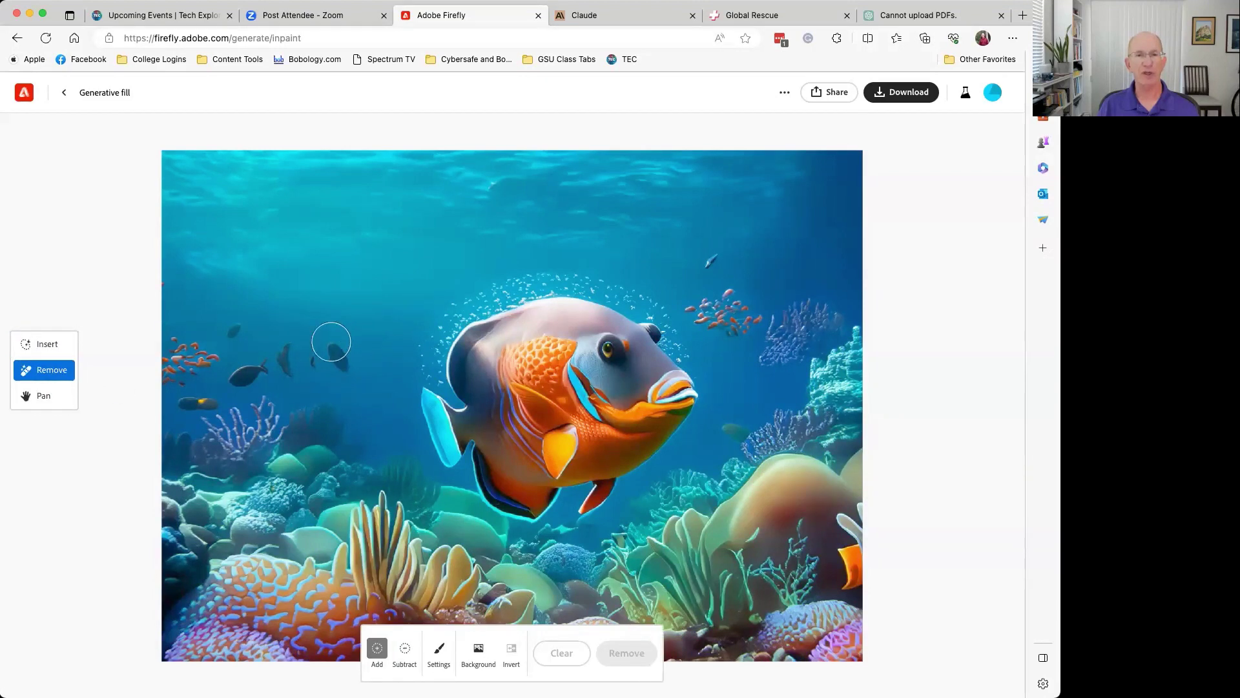
left_click_drag(330, 343, 354, 386)
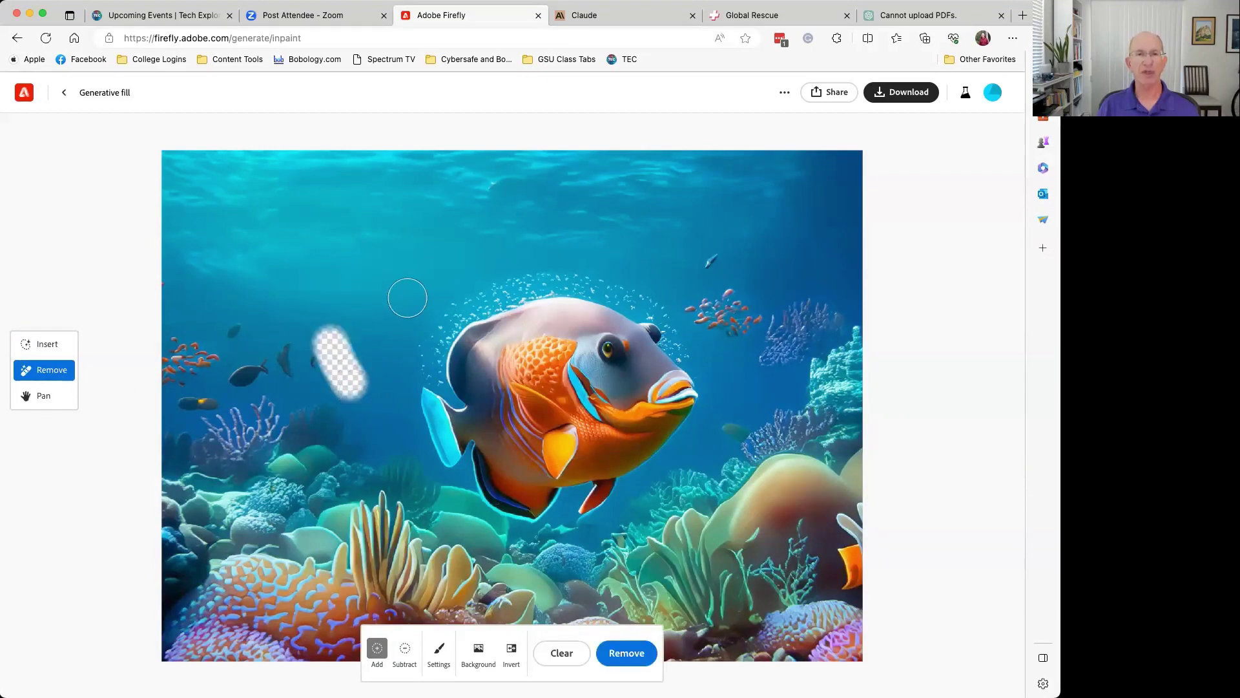
left_click(640, 659)
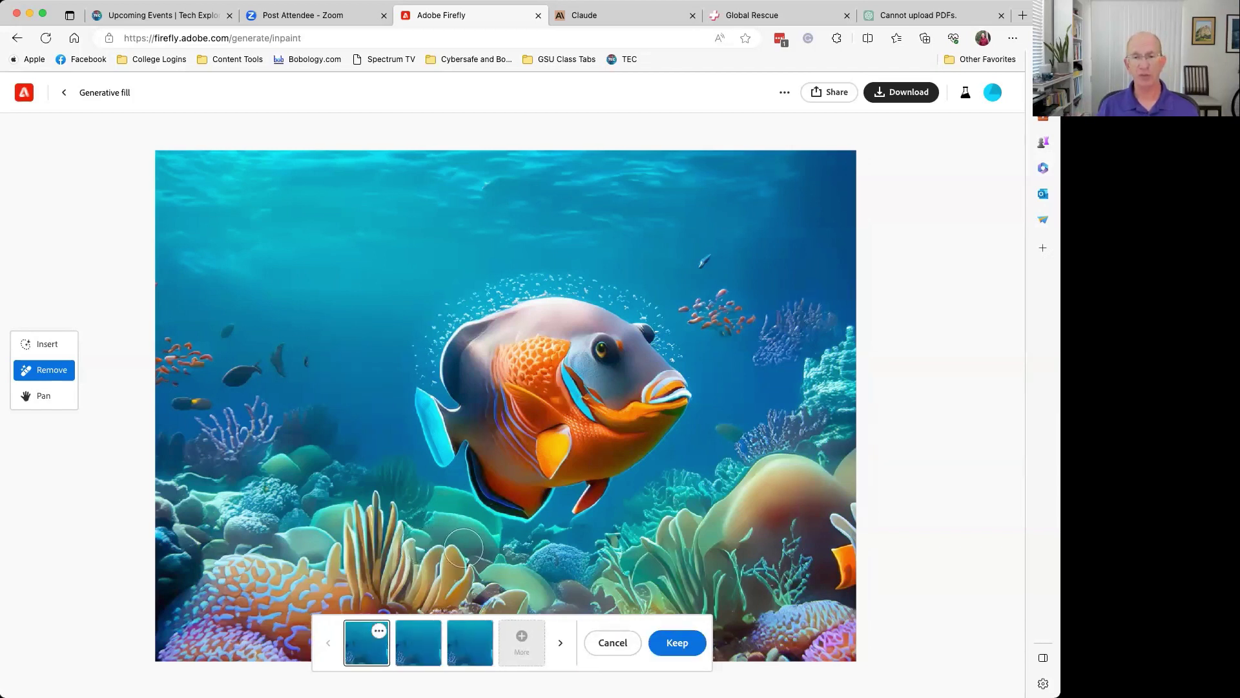
left_click(42, 345)
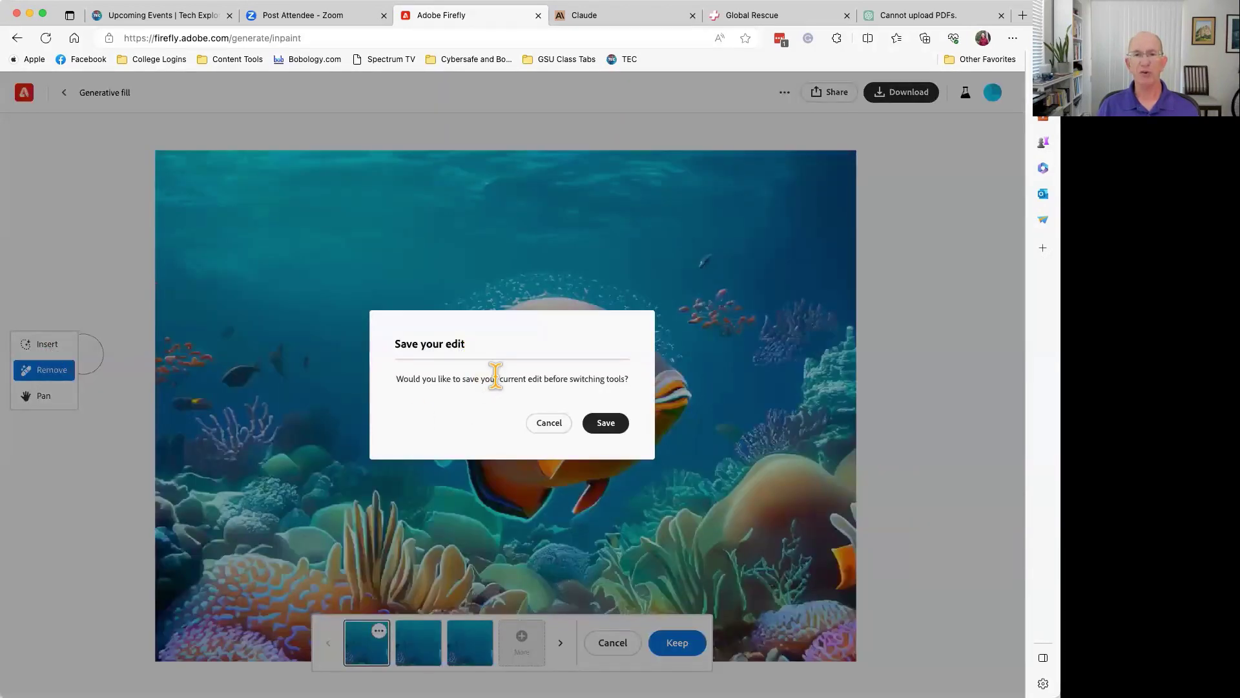
left_click(603, 423)
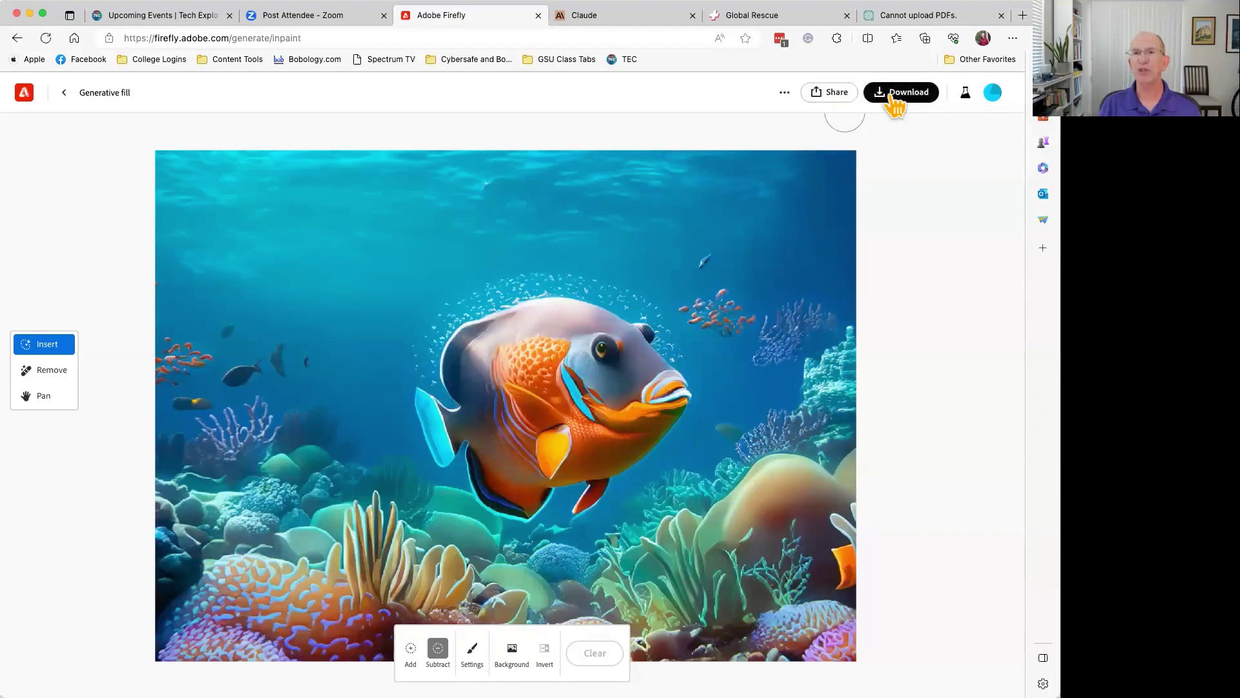
- Leave Generative fill for the Firefly home page, open Text effects and browse its sample letters
left_click(65, 93)
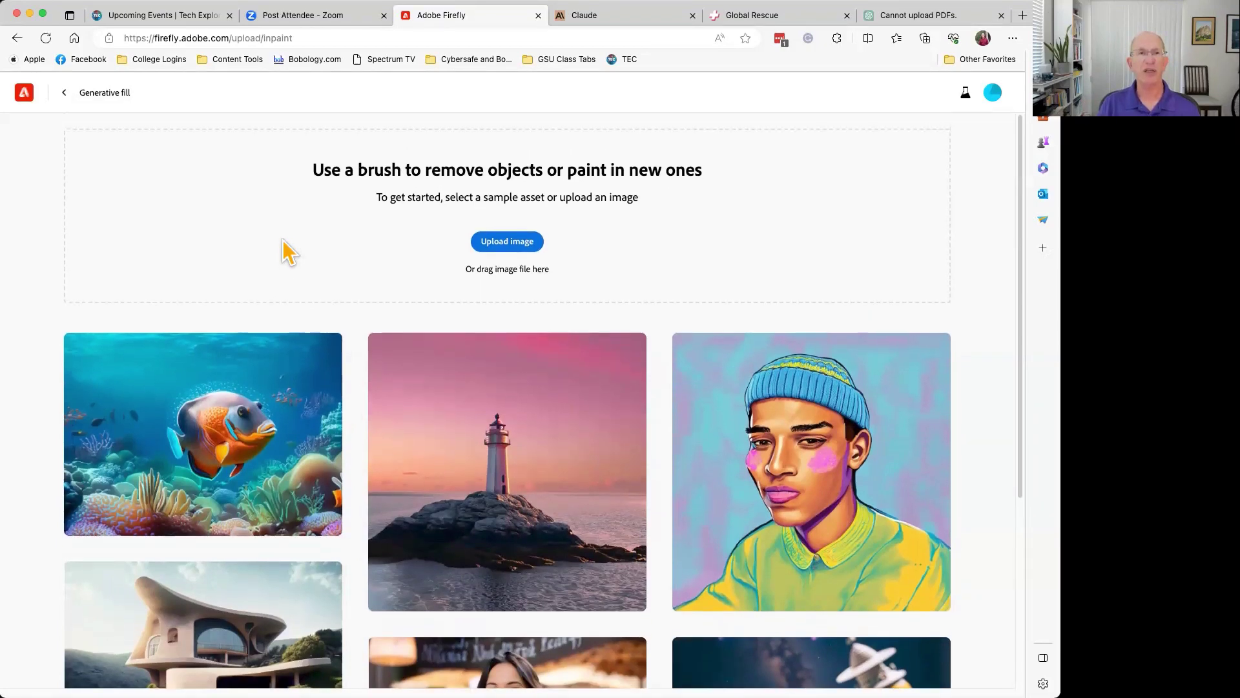
left_click(66, 94)
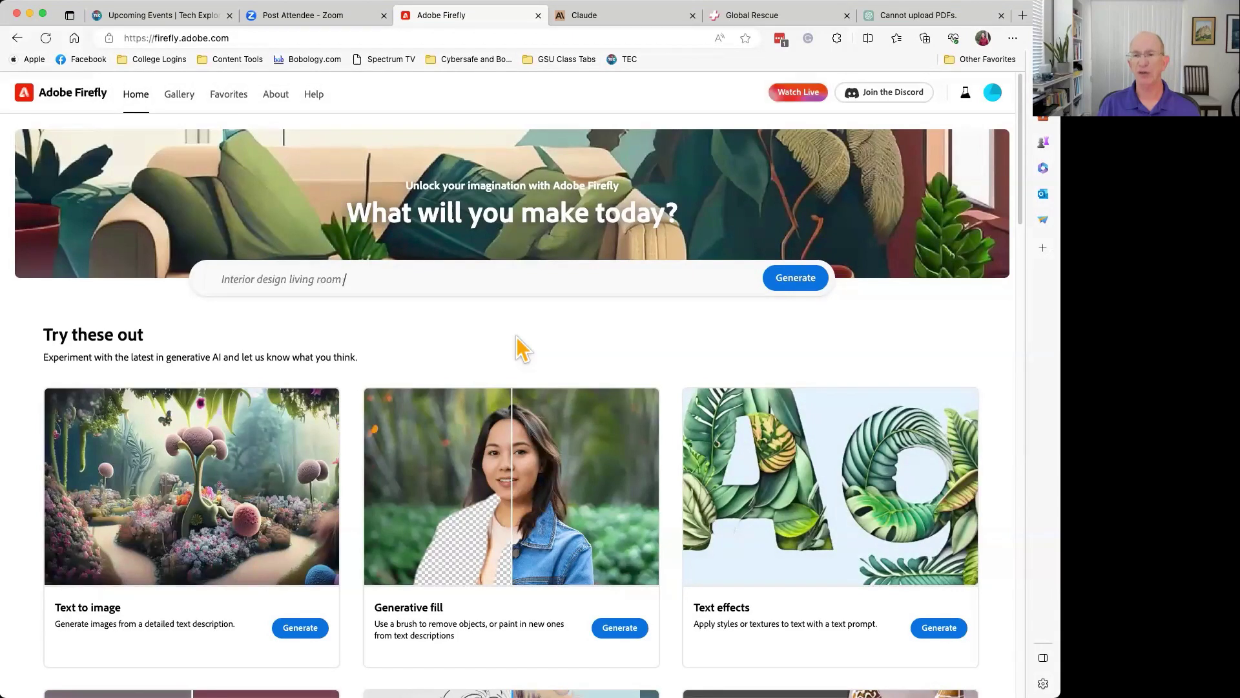
scroll(522, 348, "down", 3)
scroll(520, 347, "down", 1)
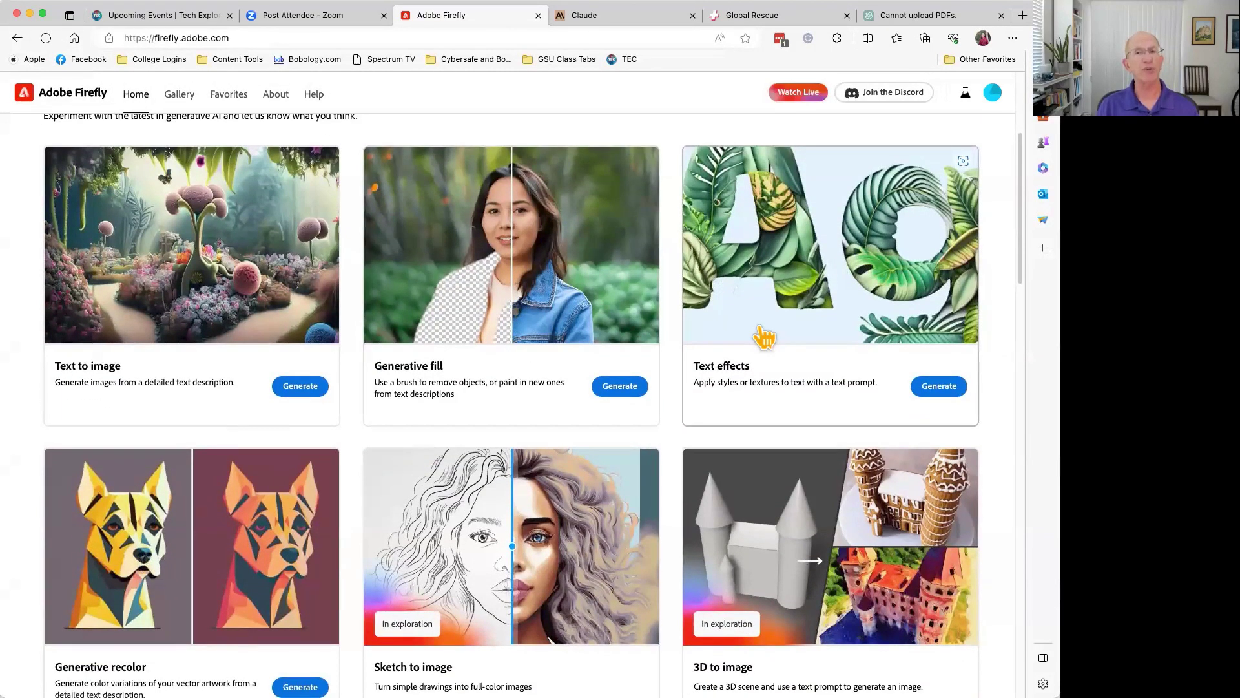
scroll(769, 336, "up", 1)
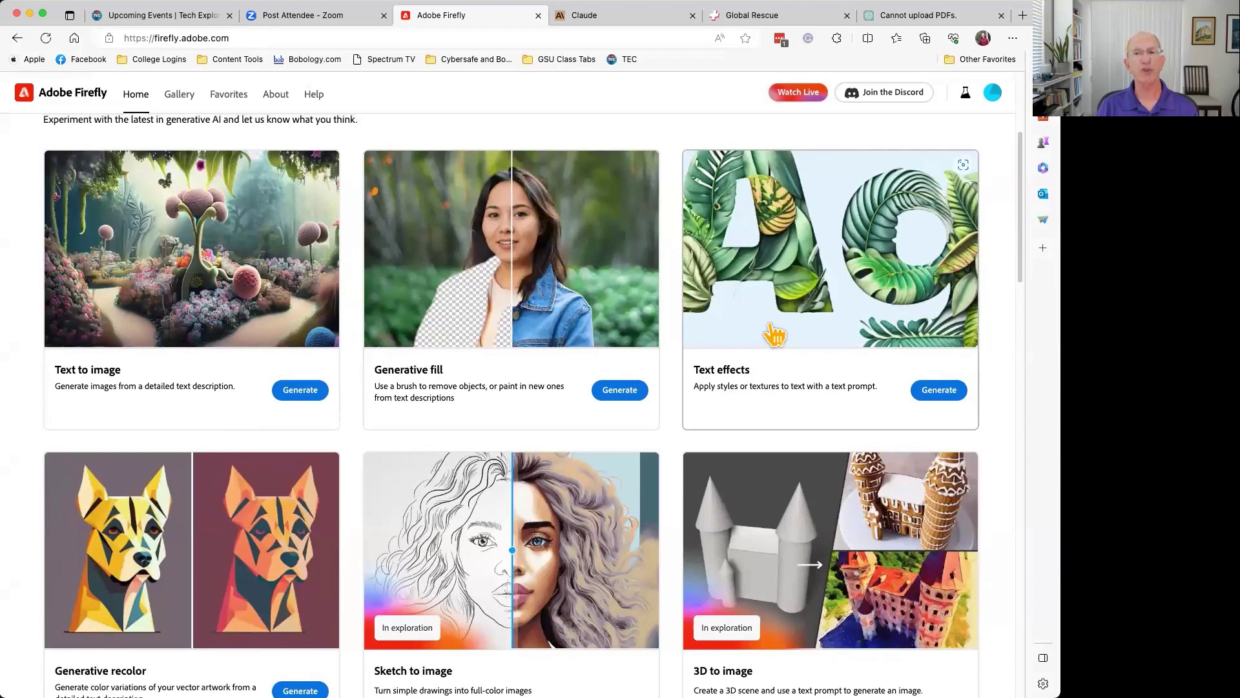
left_click(812, 334)
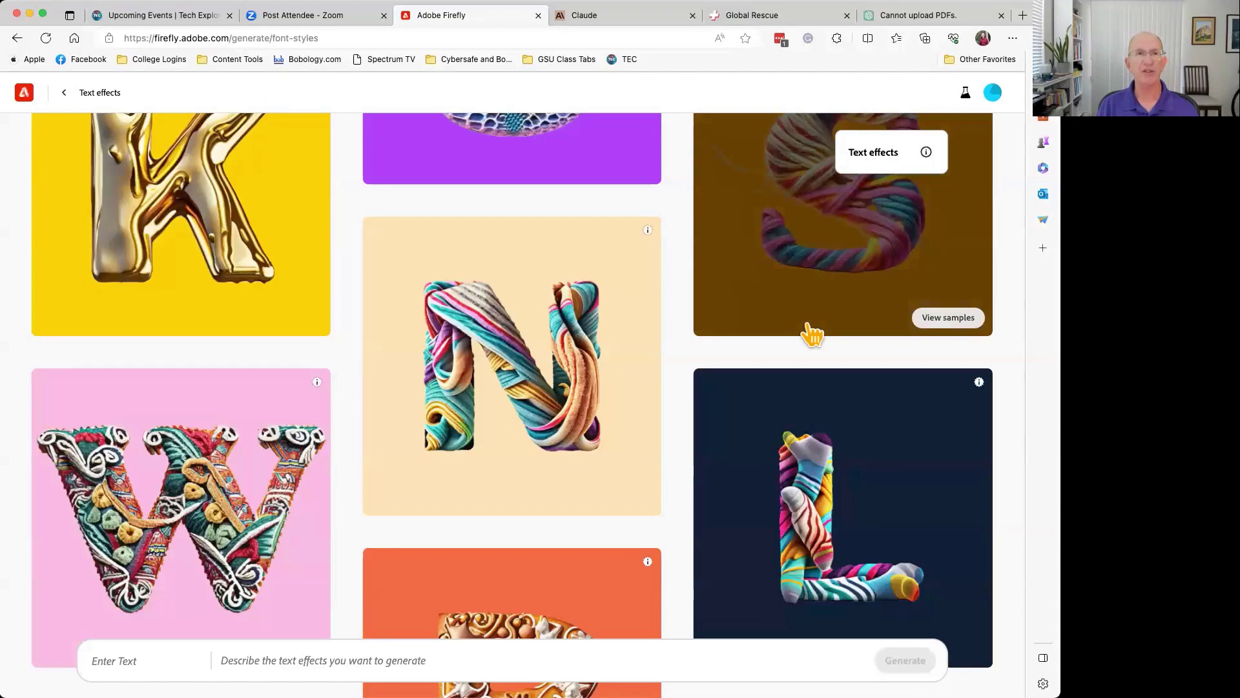
scroll(672, 354, "up", 5)
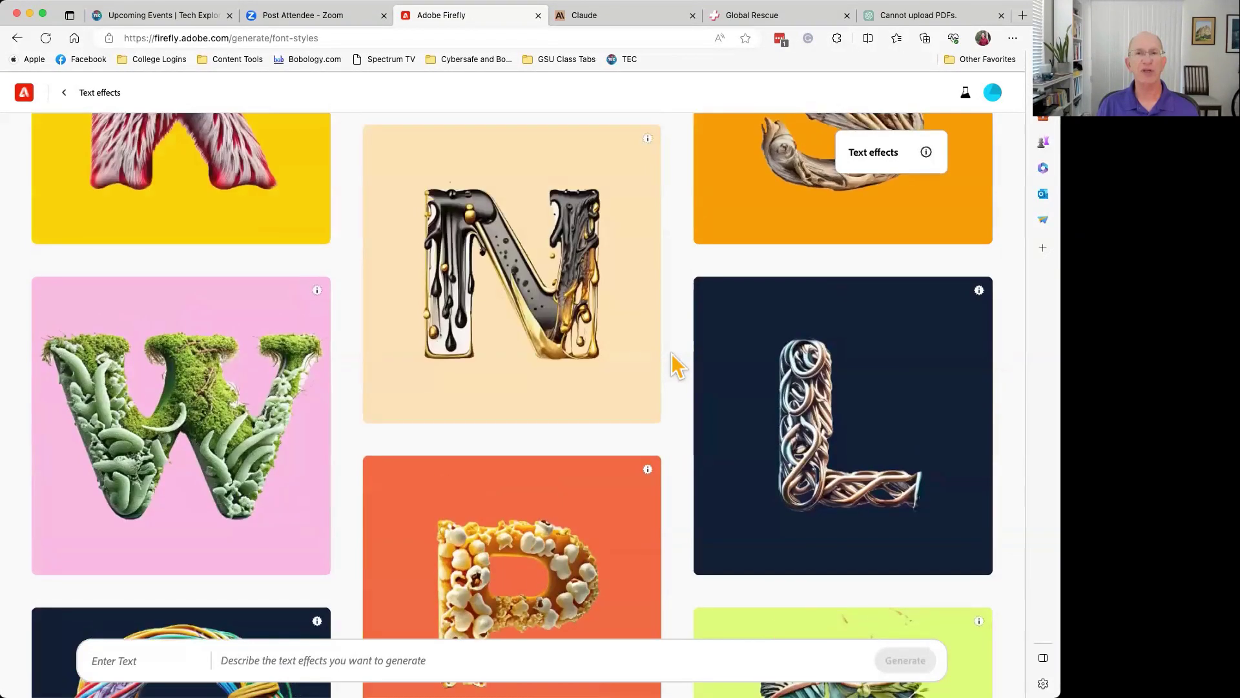
scroll(671, 354, "up", 7)
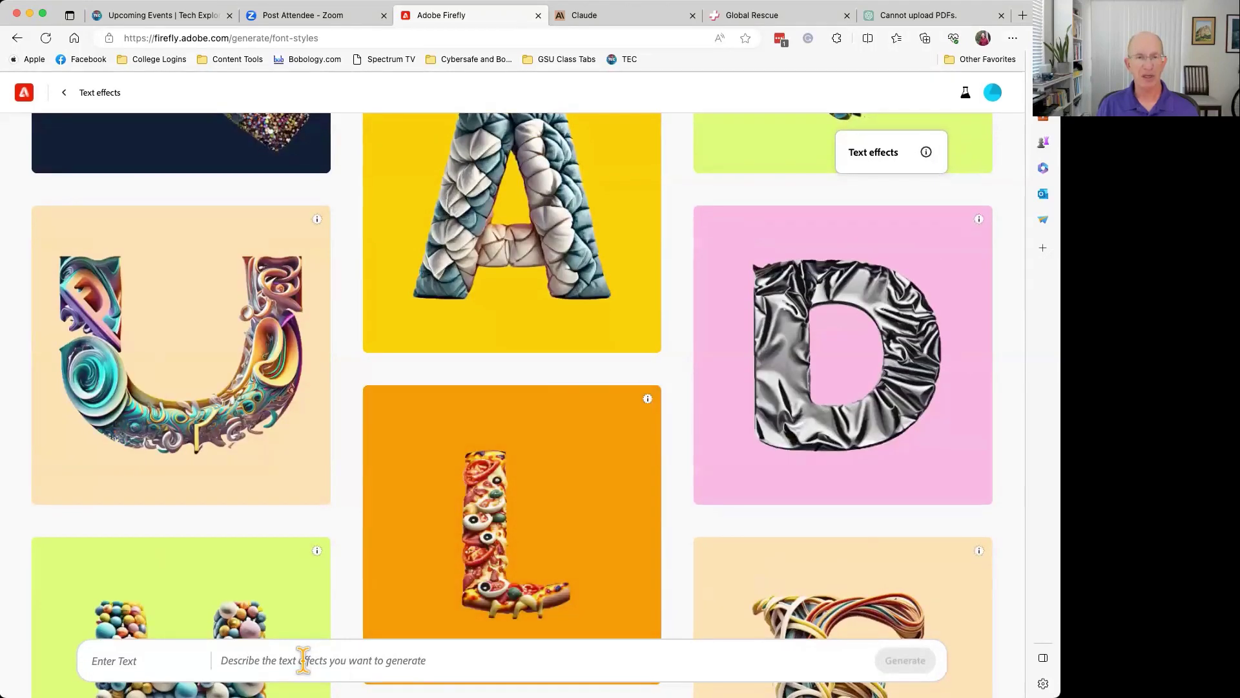
- Generate a text effect for the presenter's first name with the prompt "give it a whimscicle garden look" and show the second variation
left_click(159, 656)
type("Bob")
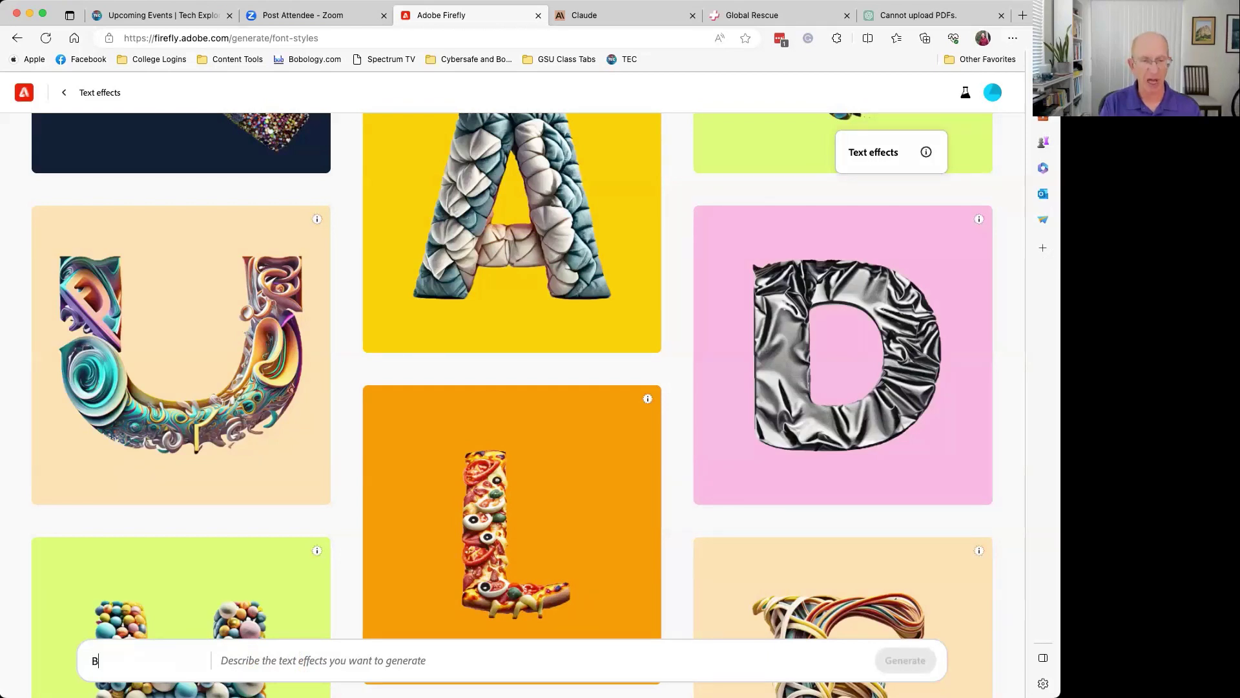
left_click(228, 656)
type("give it a whi")
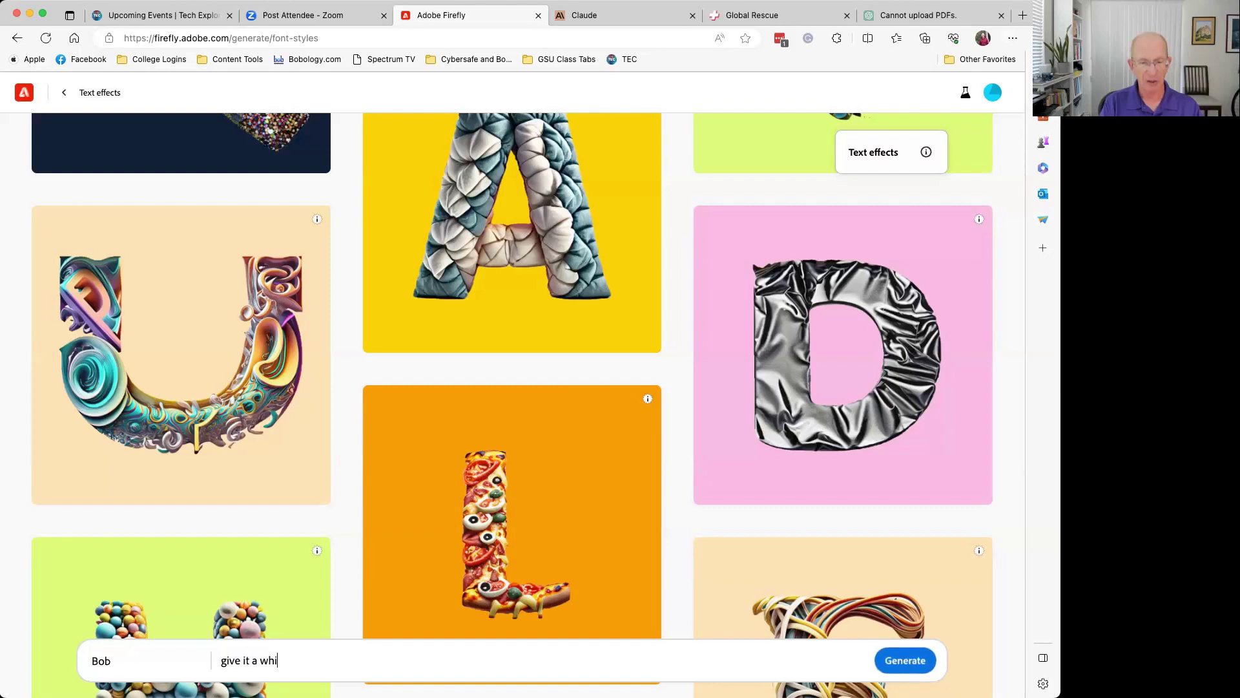
type("msicle")
key("BackSpace")
key("BackSpace")
key("BackSpace")
key("BackSpace")
key("BackSpace")
type("cicle gar")
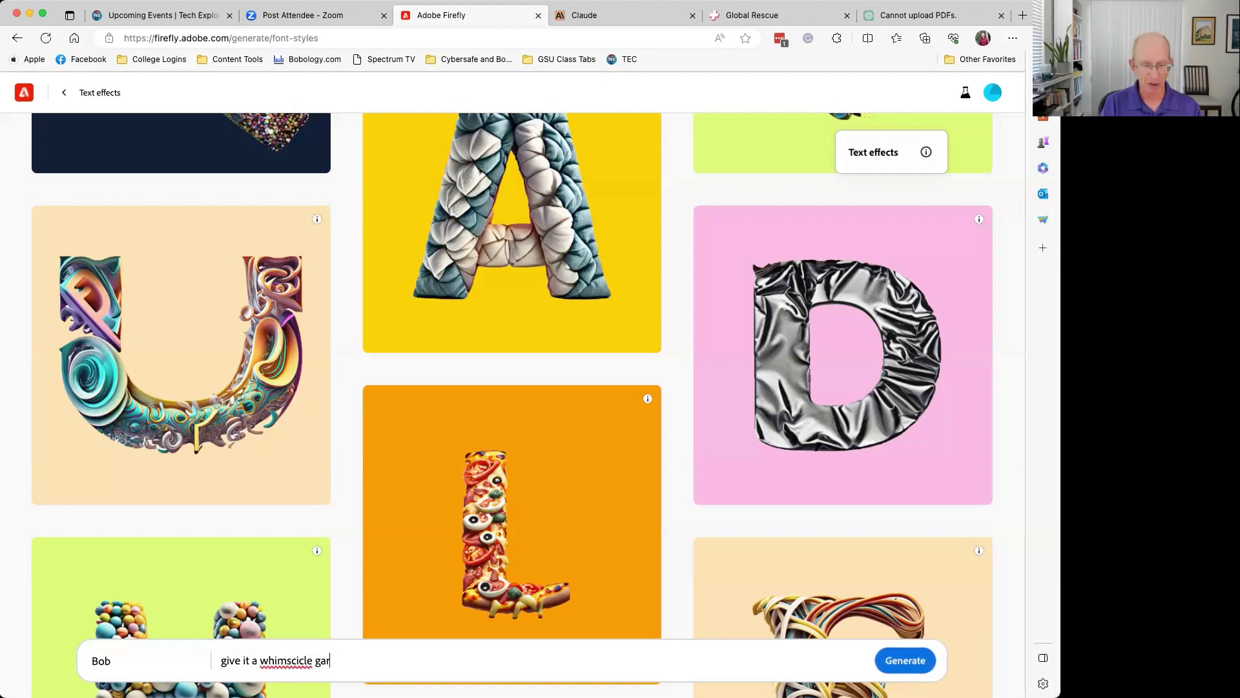
type("den look")
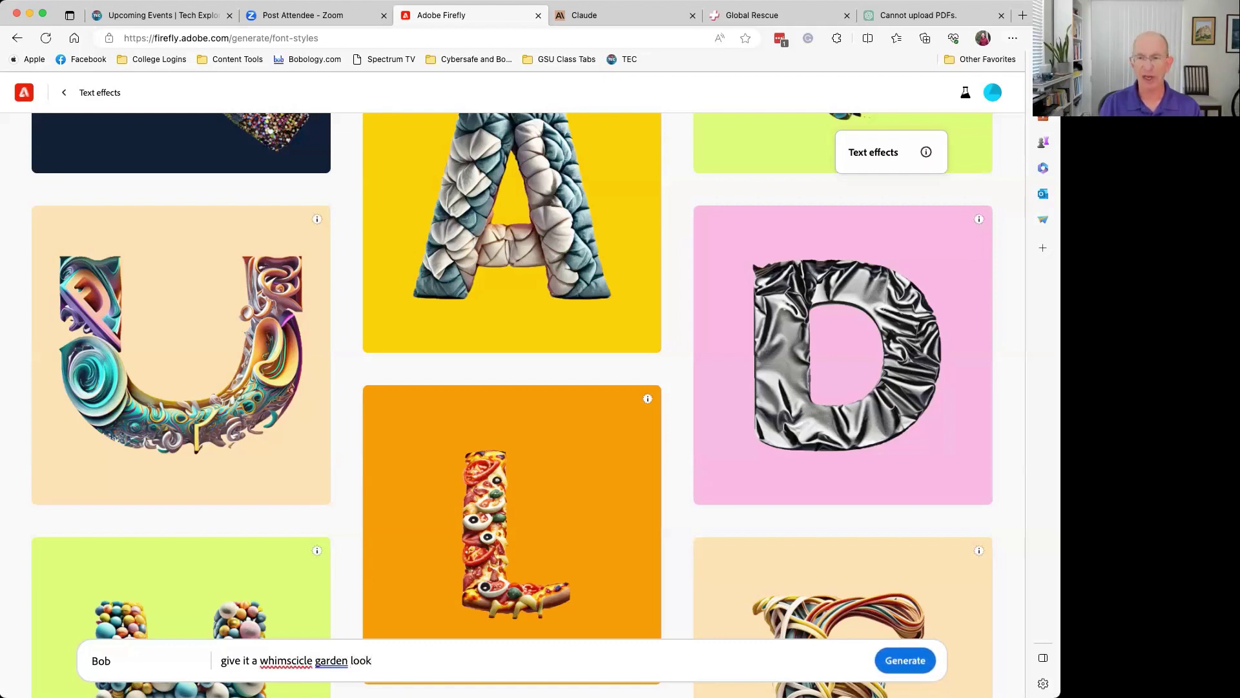
left_click(905, 660)
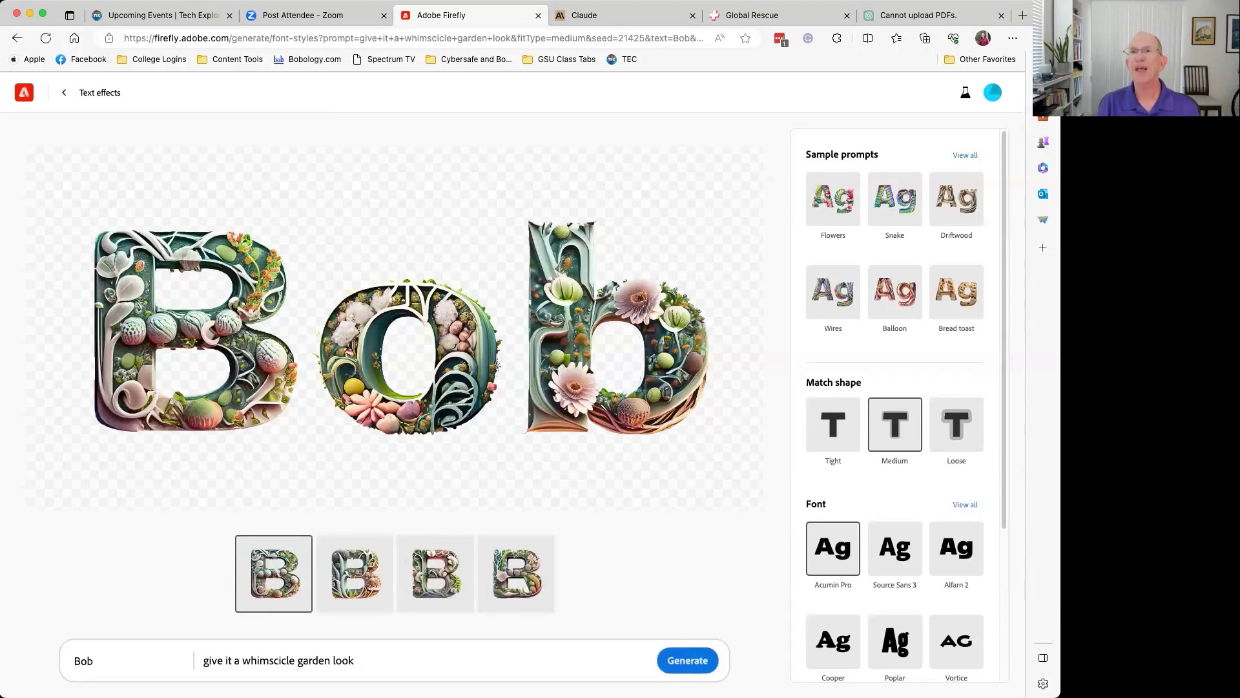
left_click(362, 581)
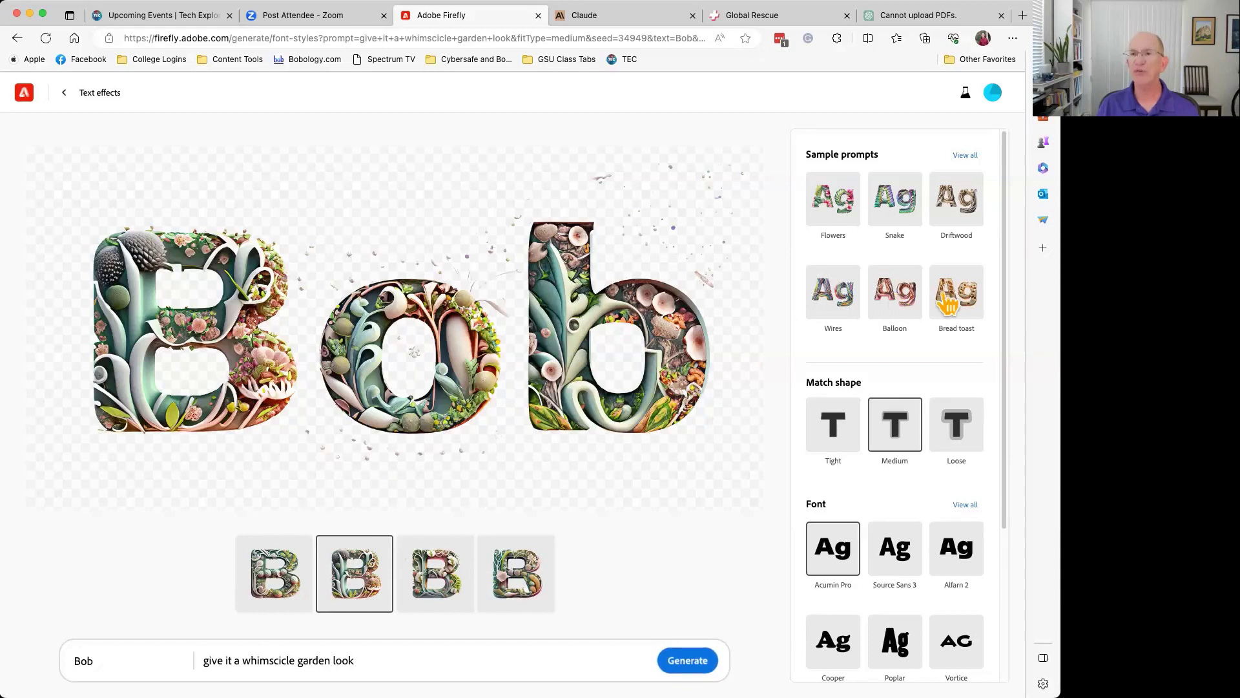
- Choose the Icicle effect from the full set of sample prompts and generate the lettering with it
left_click(967, 157)
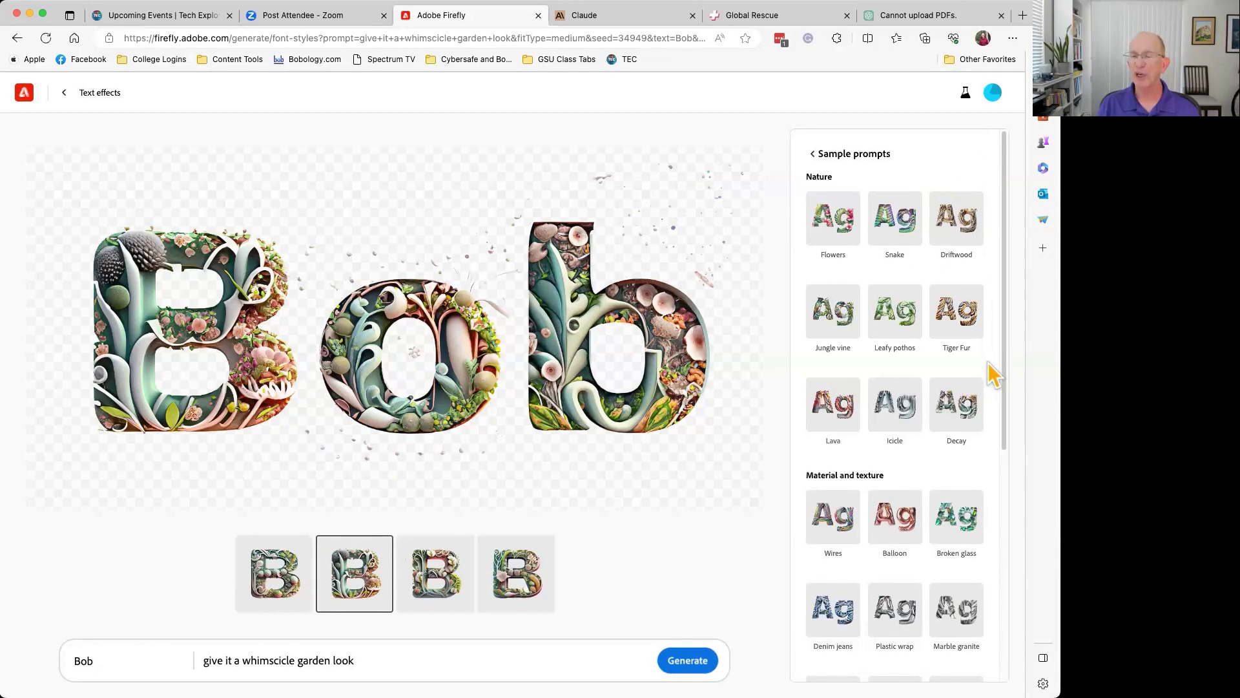
left_click(895, 423)
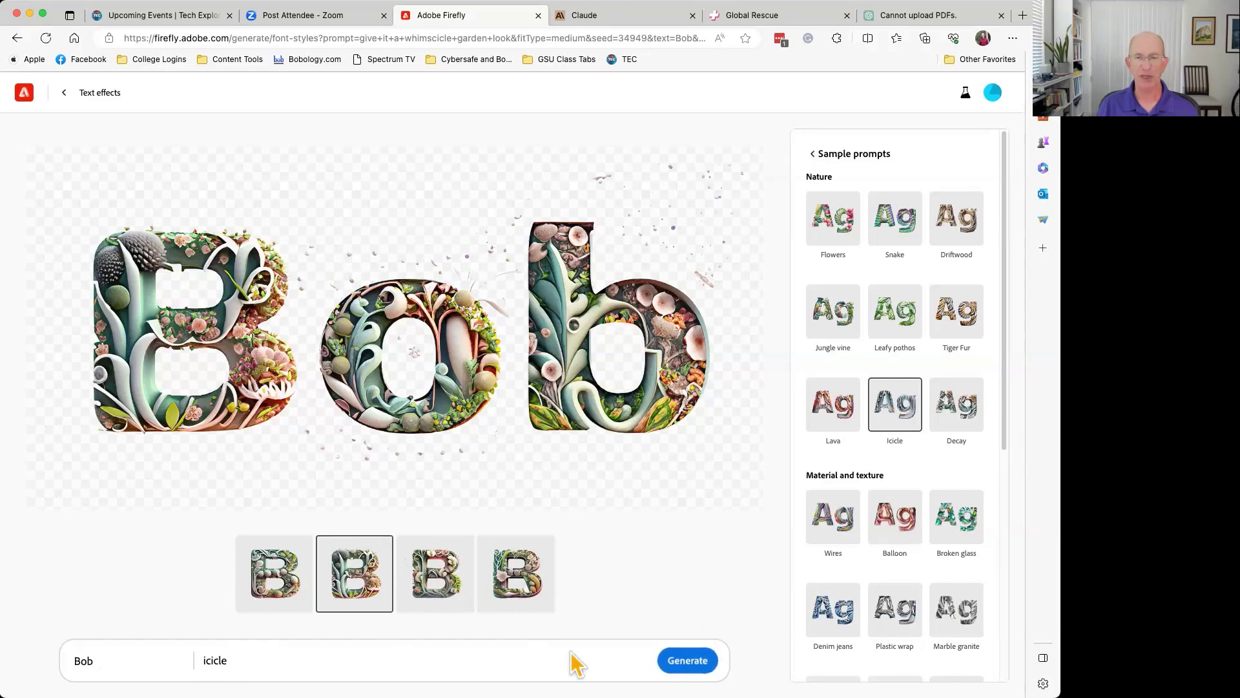
left_click(682, 659)
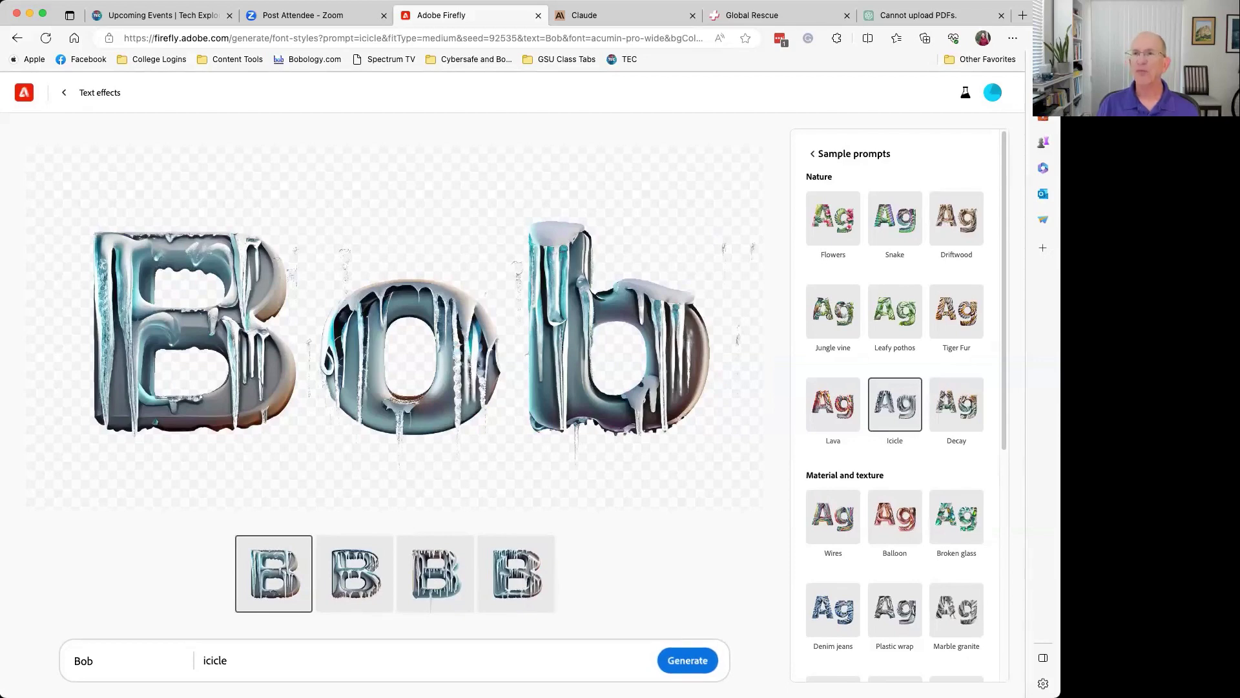
left_click_drag(1010, 313, 1010, 250)
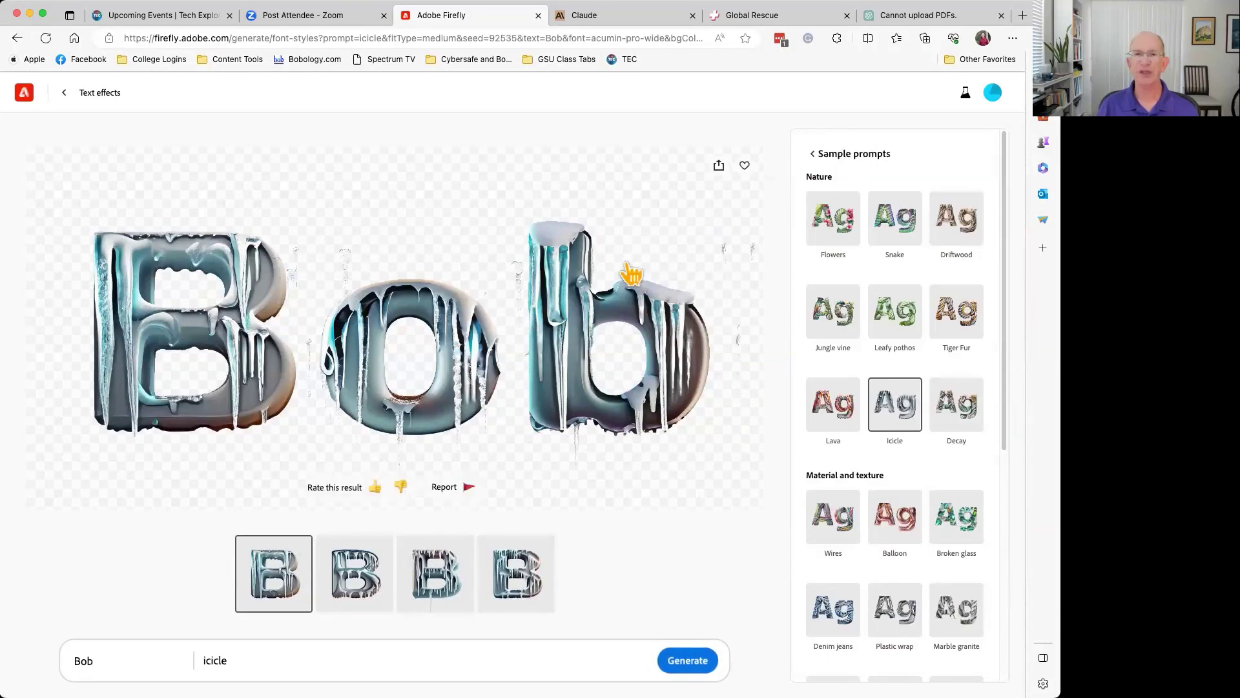
- Download the first icicle lettering image and dismiss the browser's download list
left_click(720, 168)
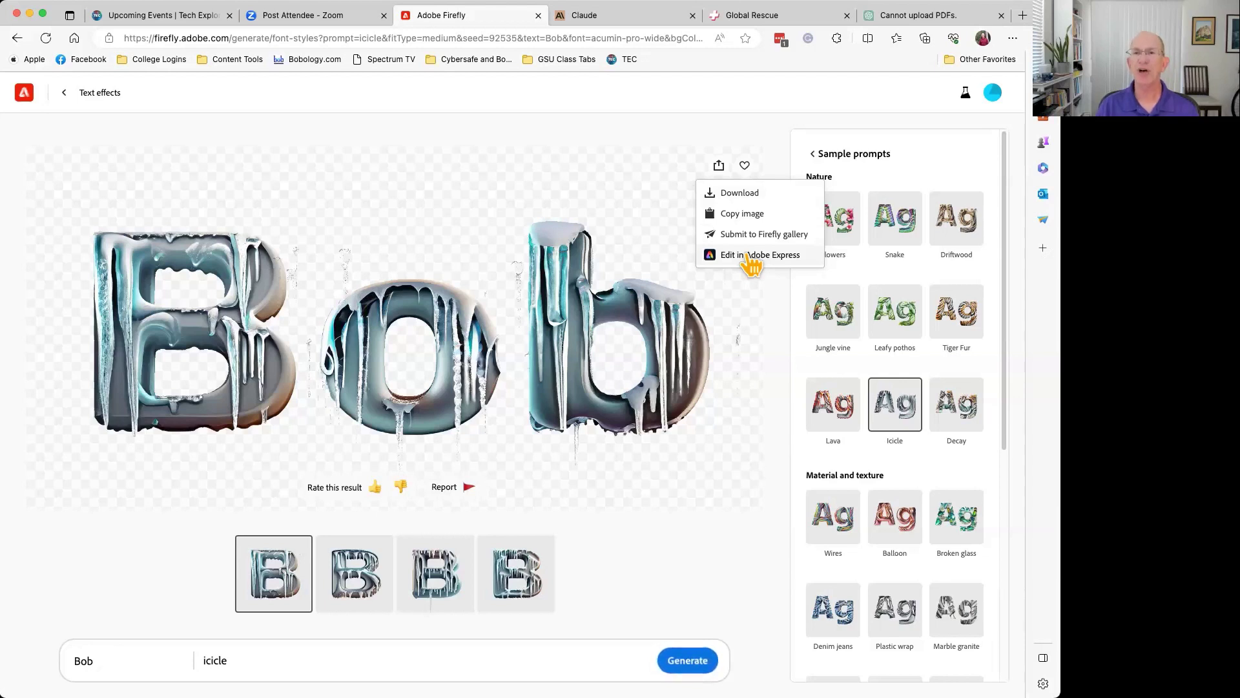
left_click(728, 194)
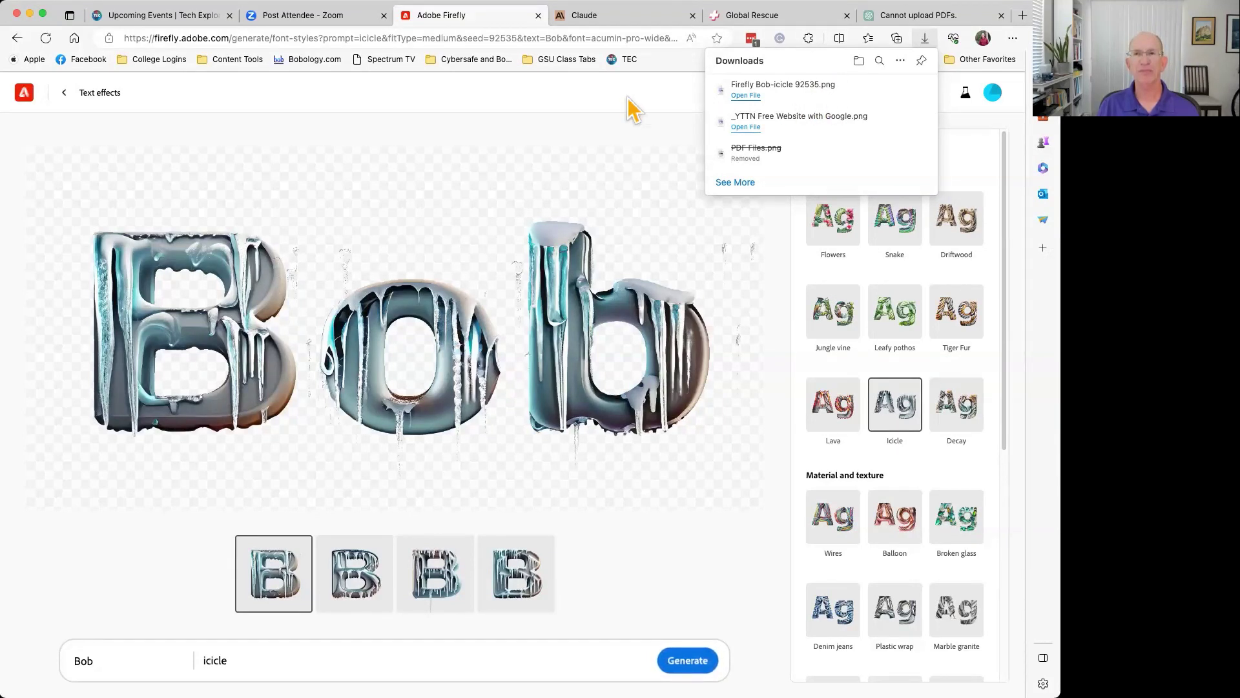
left_click(683, 102)
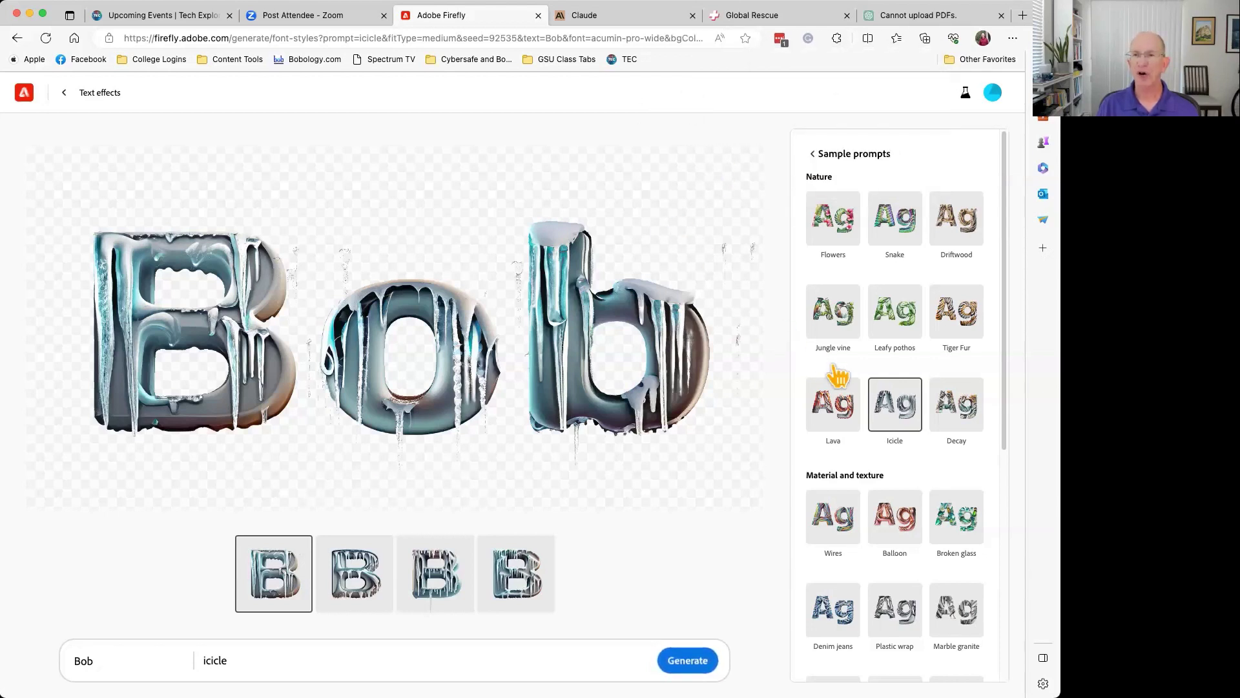
- Return from the sample prompts to the main effect settings, look over the options and set the background color to white
scroll(844, 400, "up", 1)
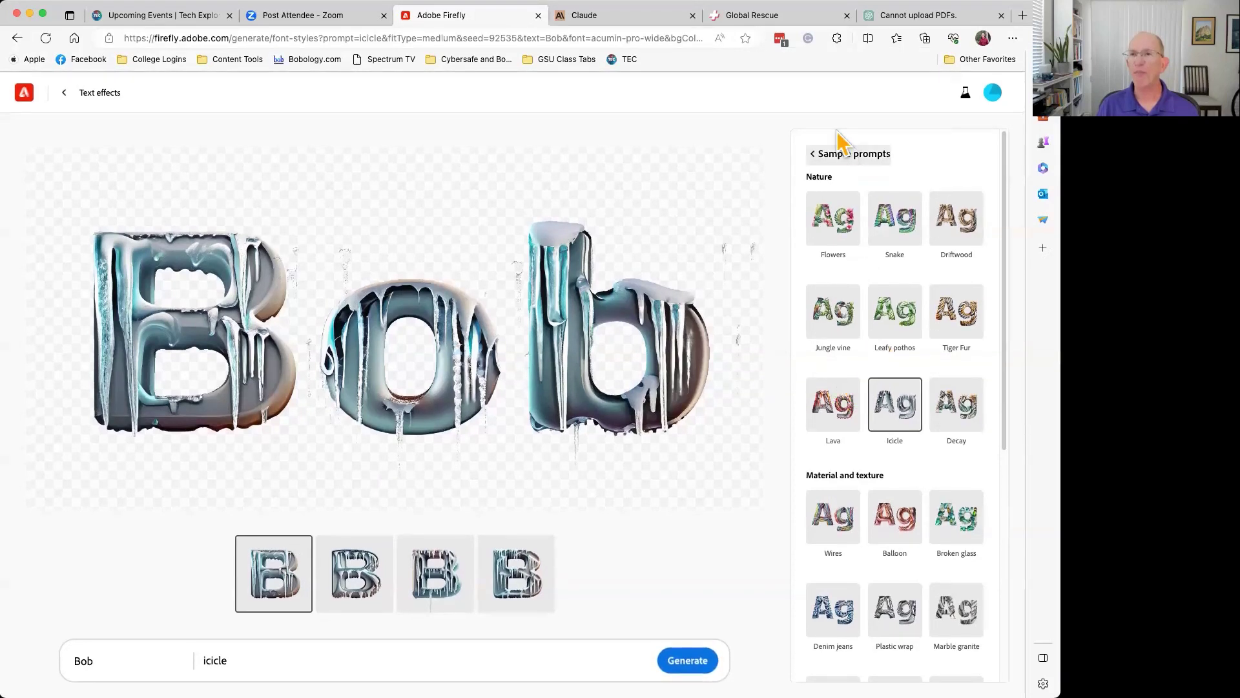
left_click(815, 155)
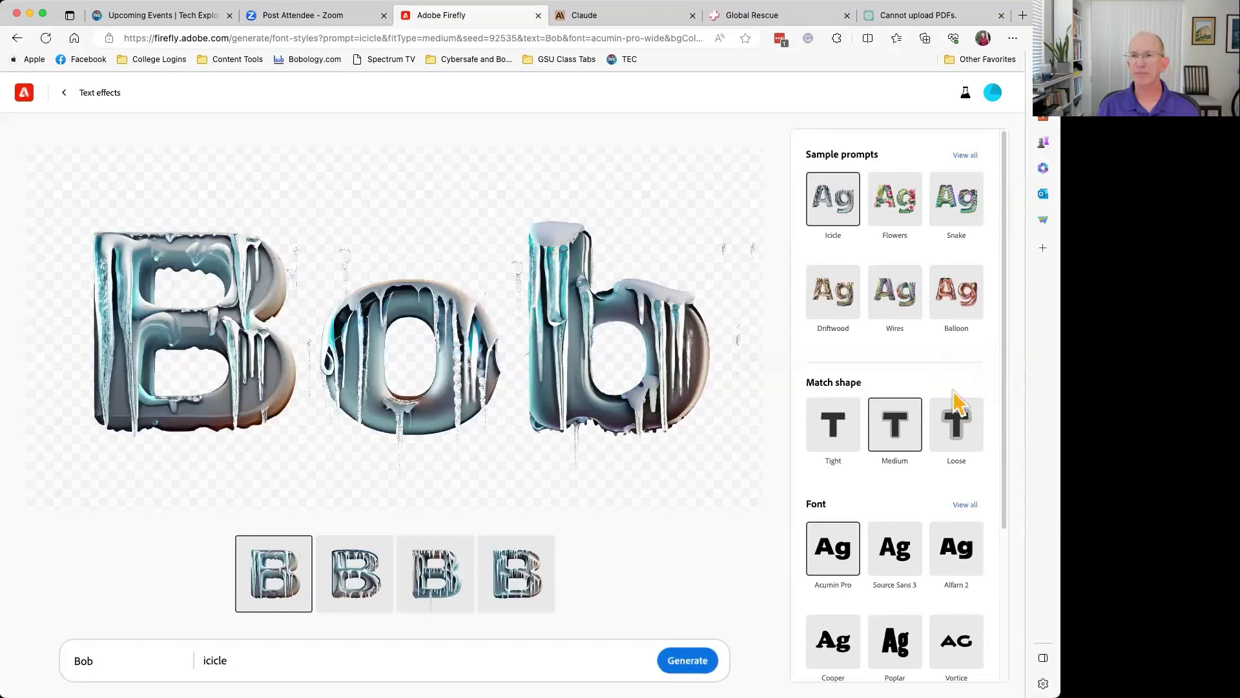
scroll(956, 402, "down", 3)
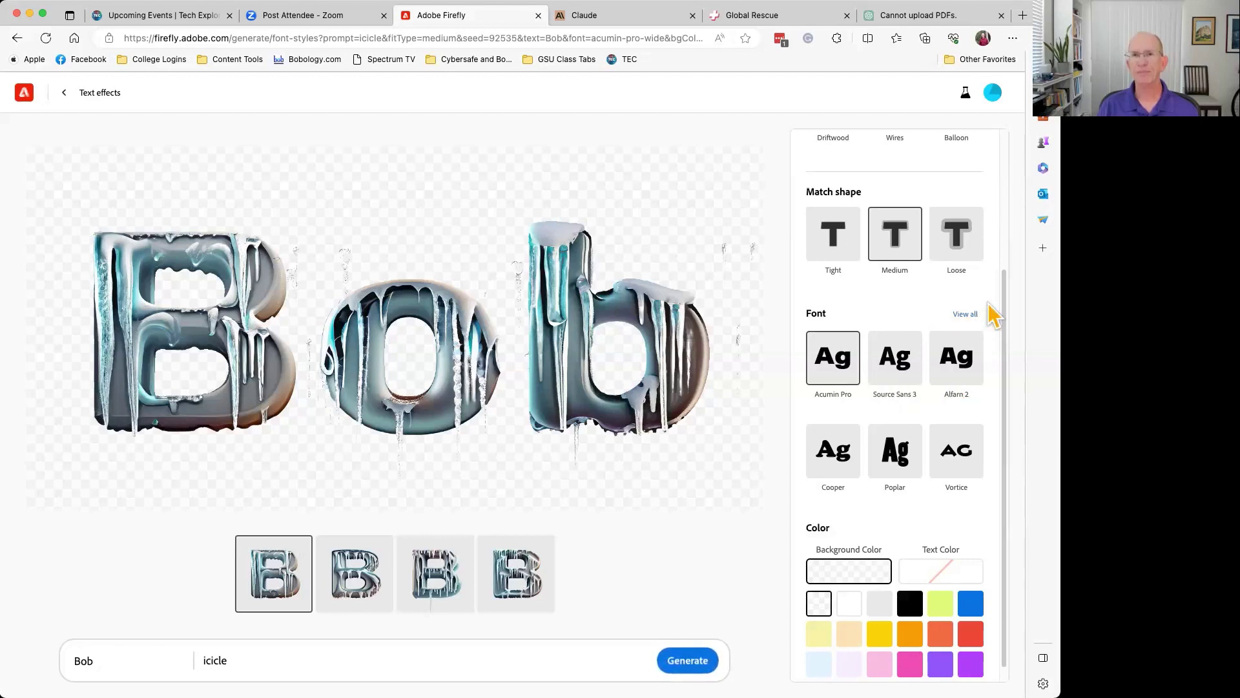
scroll(993, 315, "up", 4)
scroll(993, 315, "down", 3)
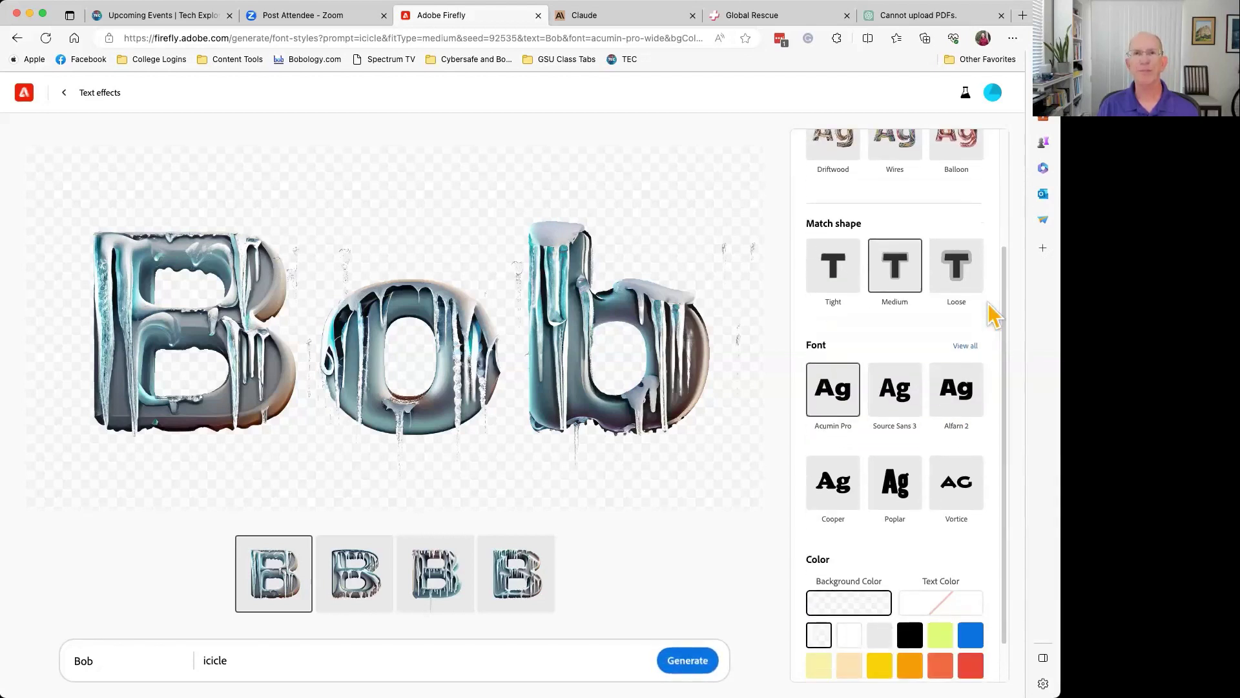
scroll(993, 315, "down", 1)
scroll(991, 314, "up", 4)
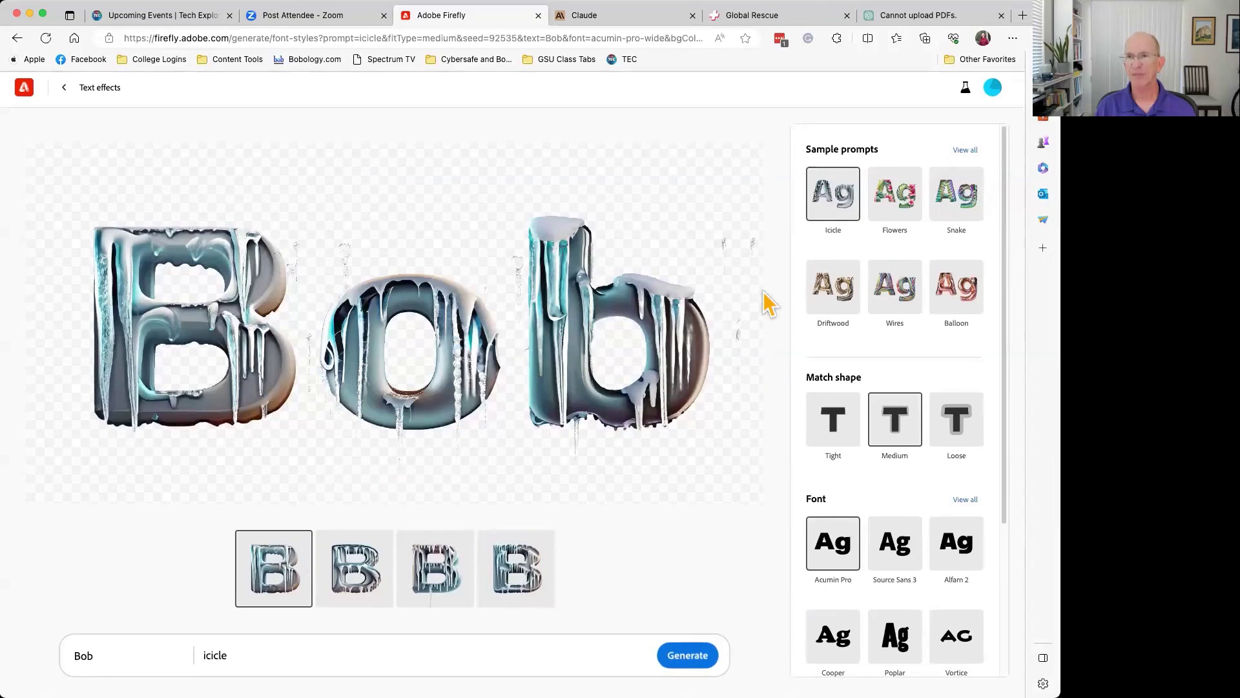
scroll(769, 304, "down", 1)
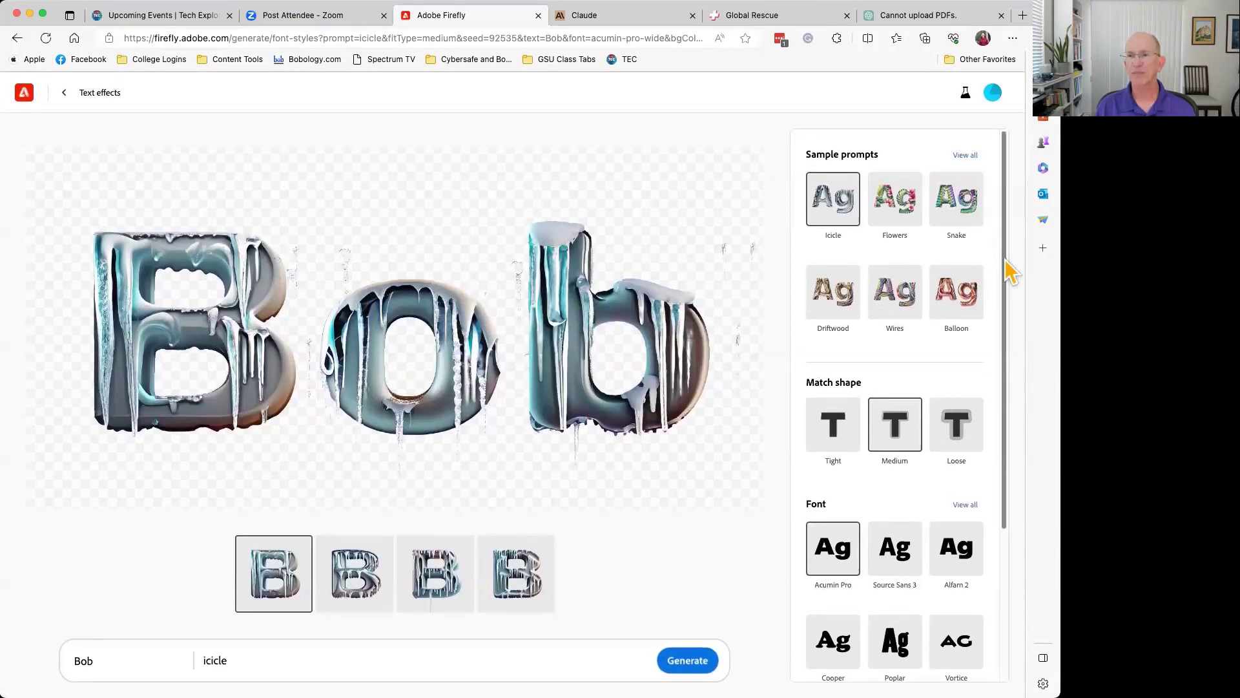
left_click_drag(1007, 269, 1024, 460)
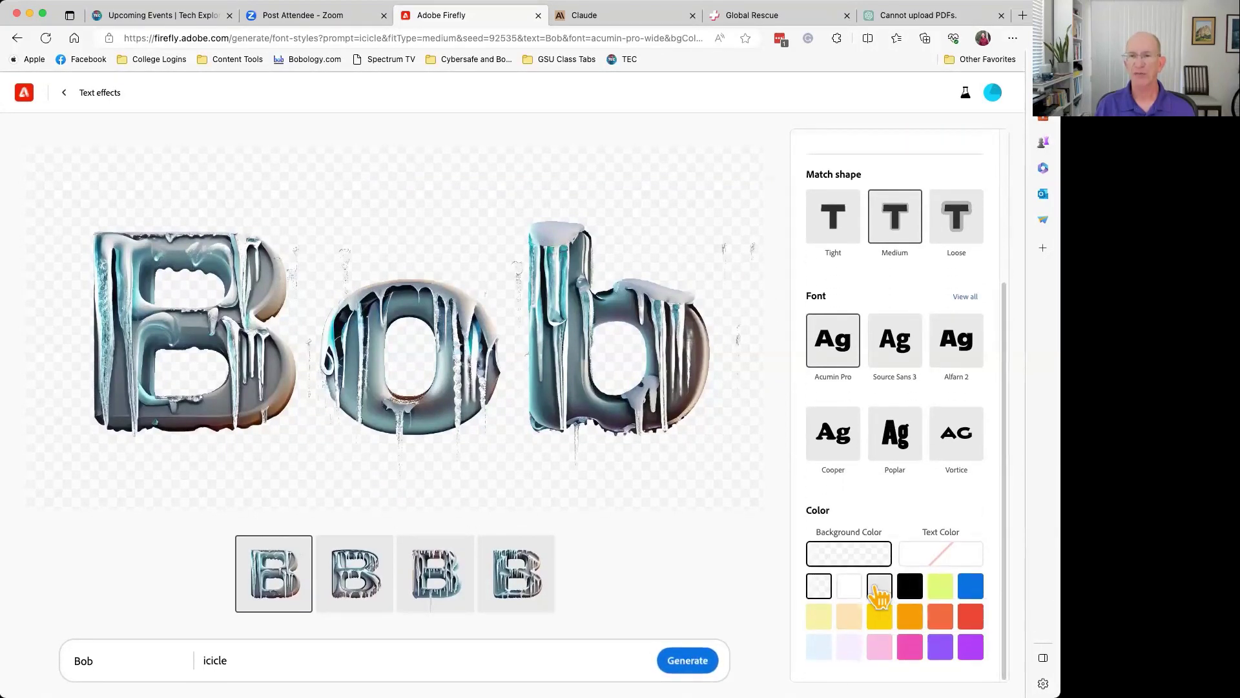
left_click(850, 585)
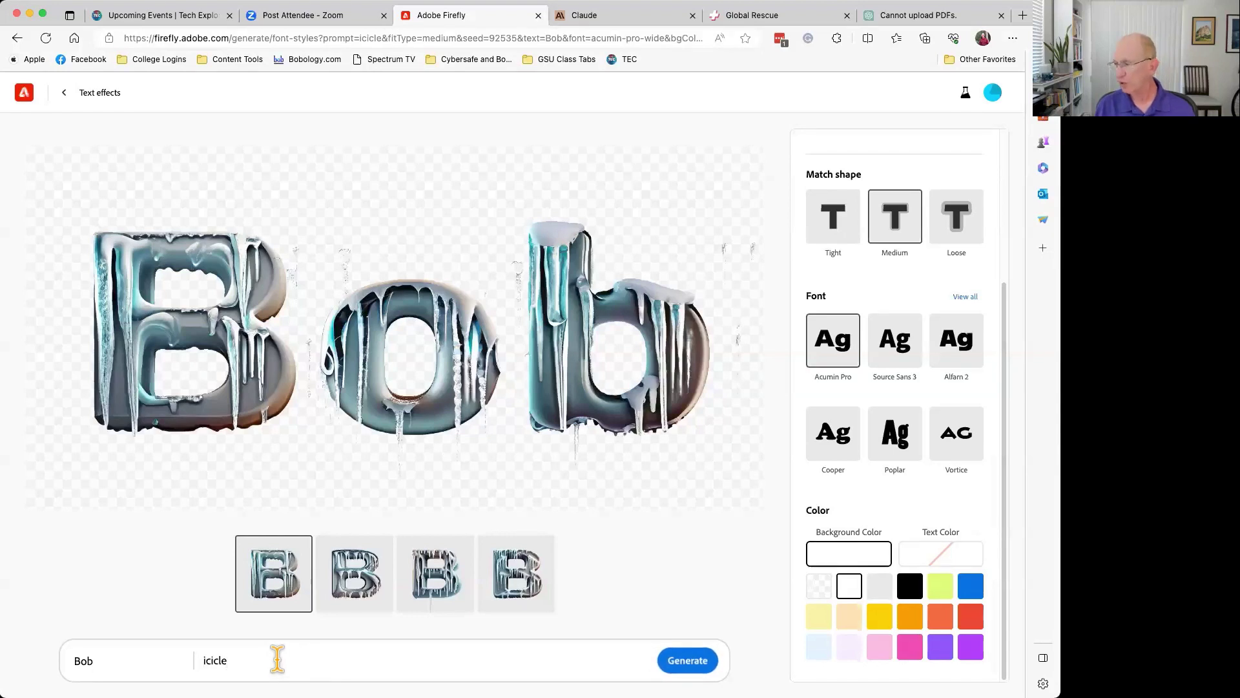
- Regenerate the icicle lettering with the prompt "icicle add more snow" and set the match shape to Loose
left_click(277, 658)
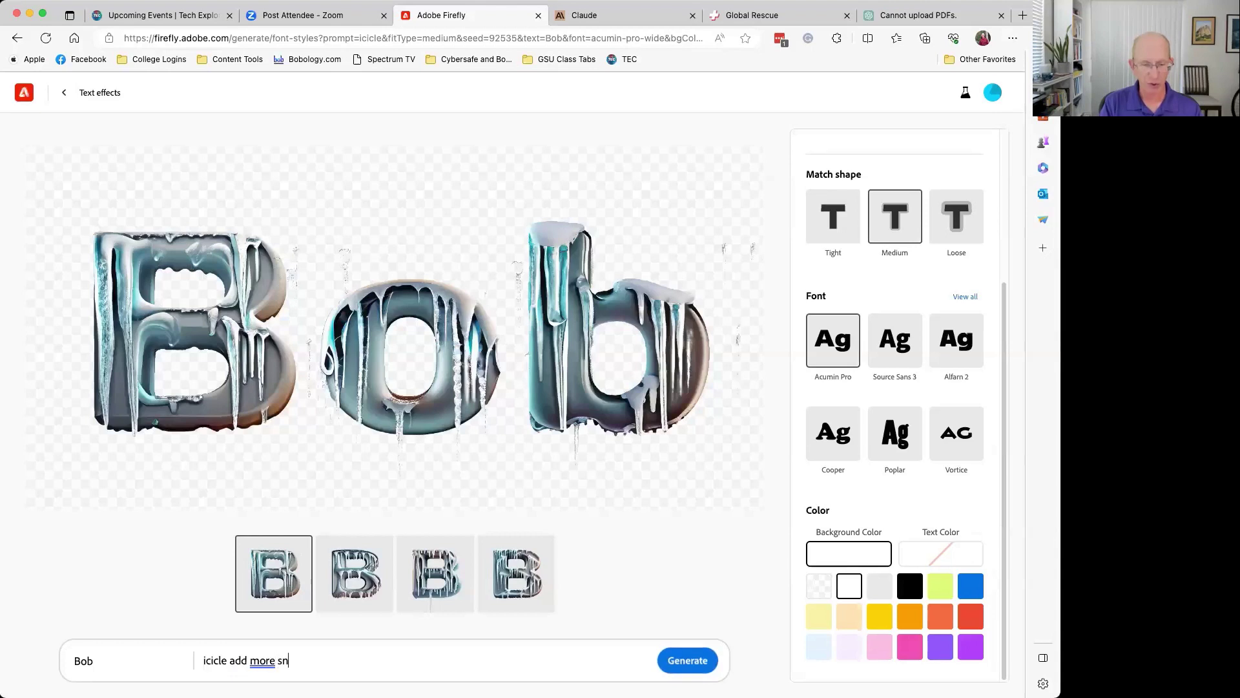
type("add more snow")
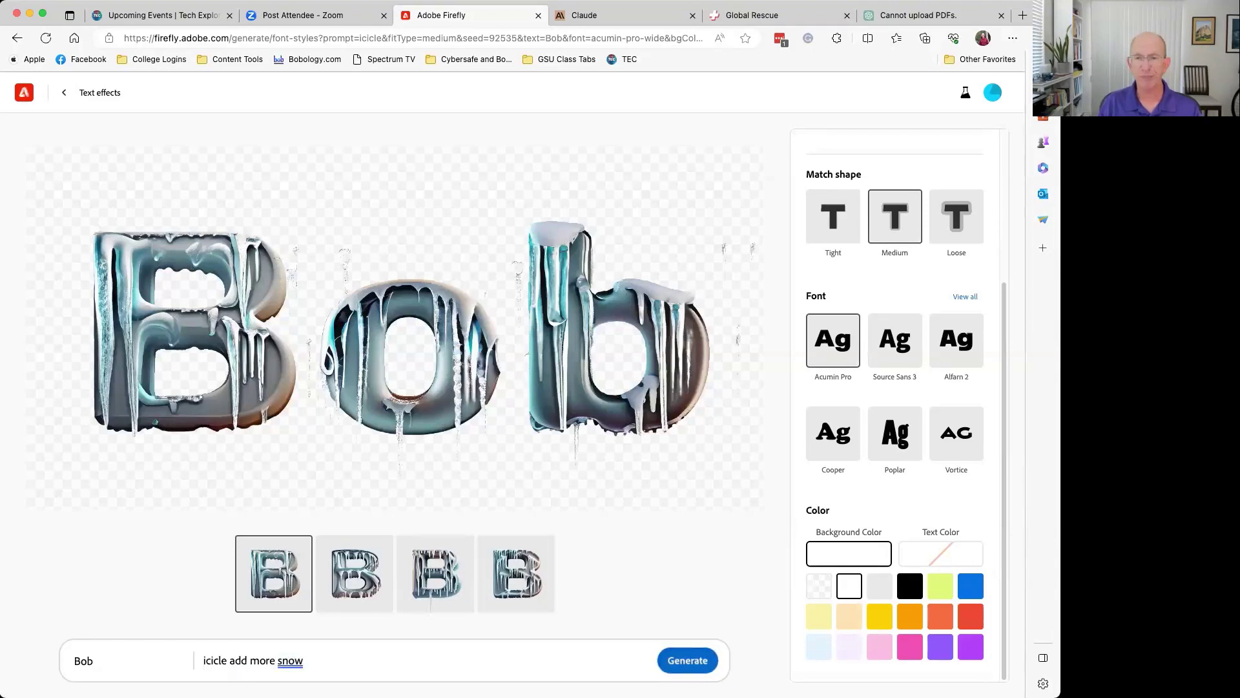
key("Return")
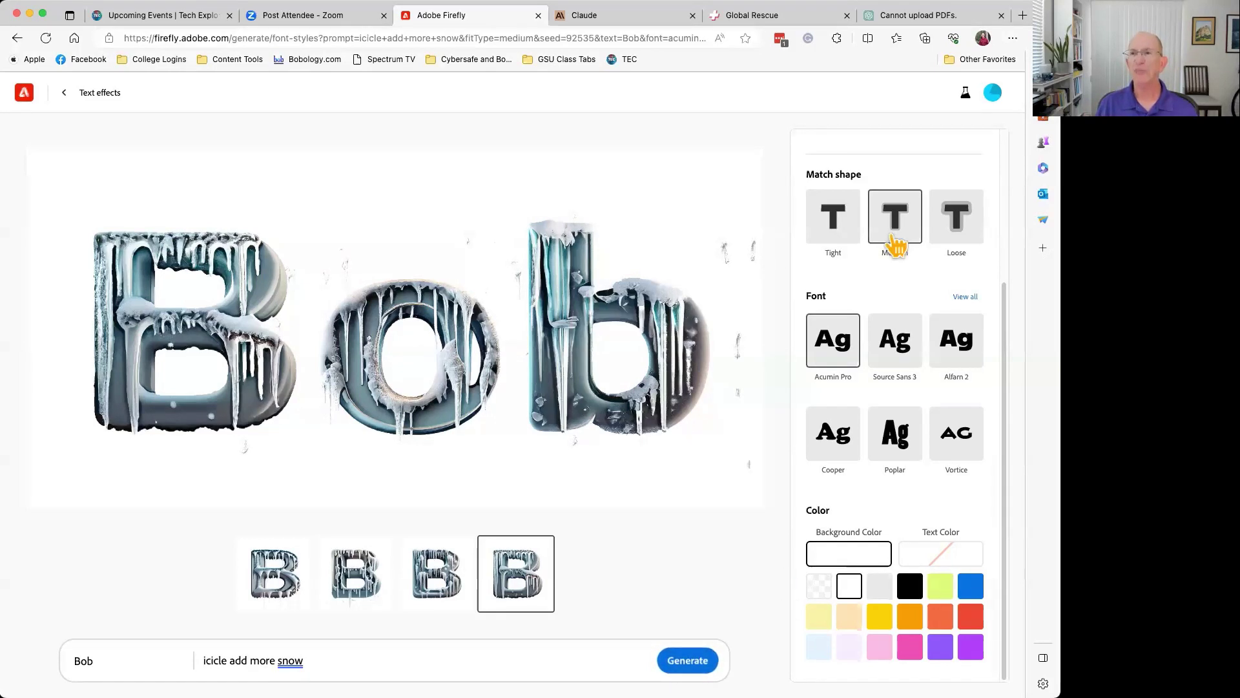
left_click(957, 226)
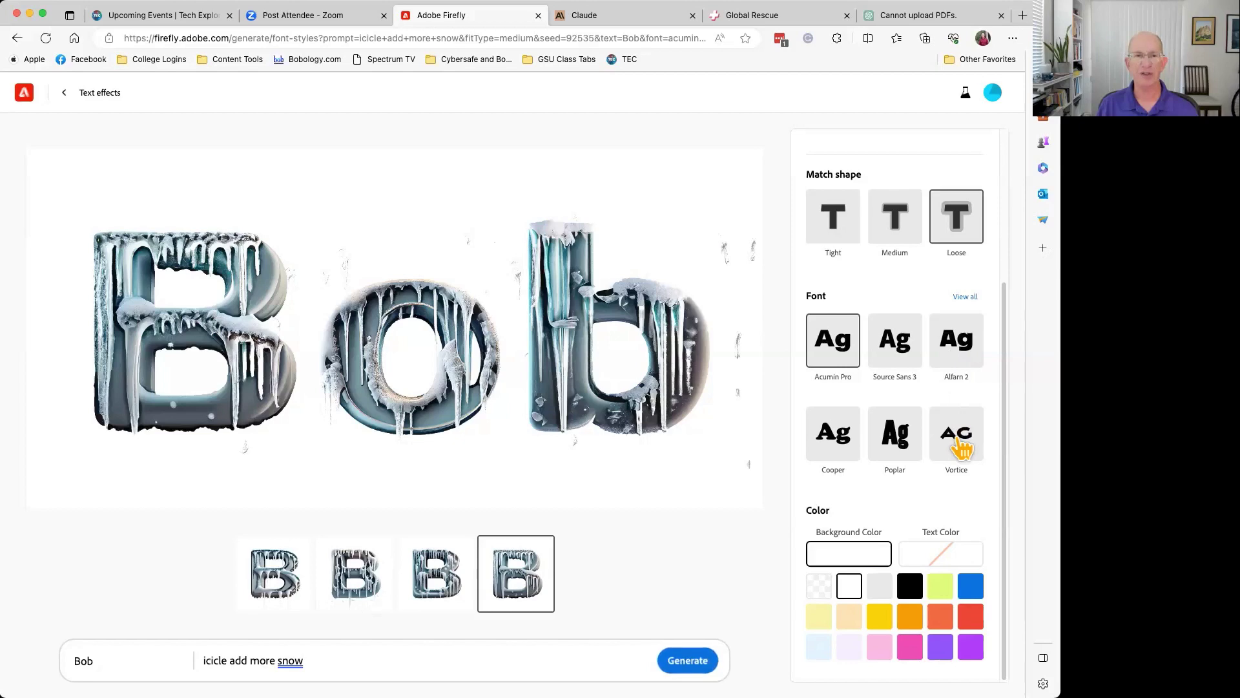
- Return to the text effects gallery, open the "rubber balls" sample and show its second variation
left_click(63, 96)
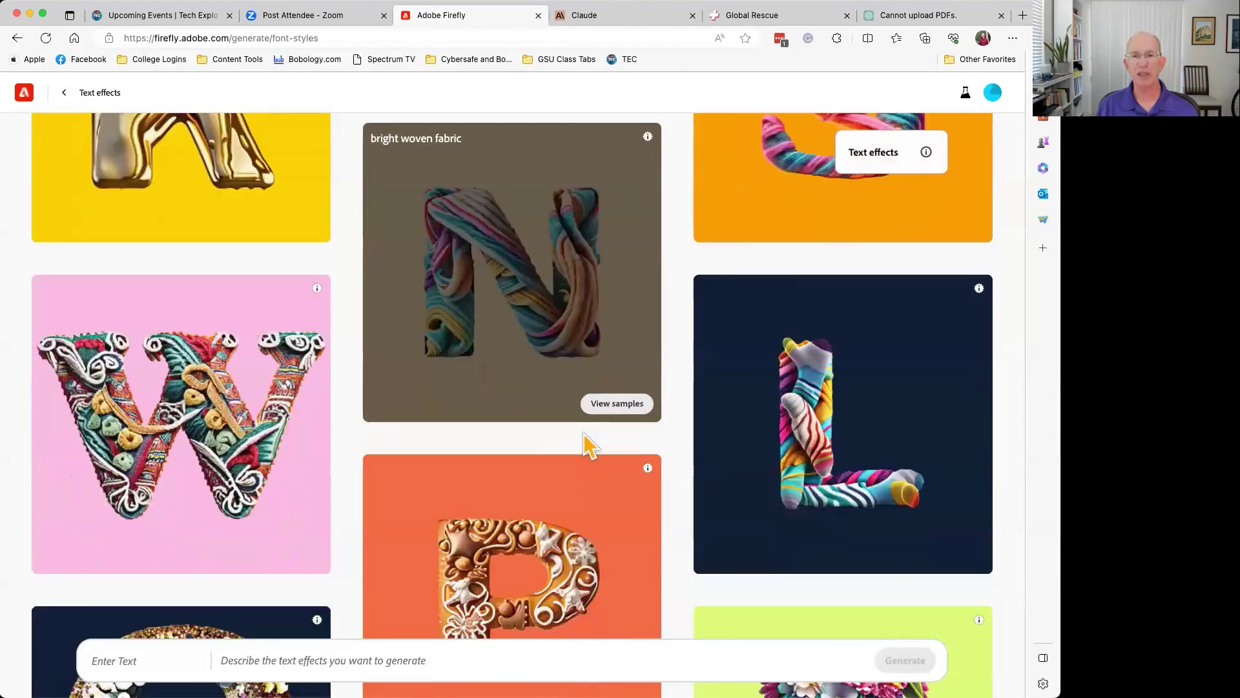
scroll(583, 434, "down", 10)
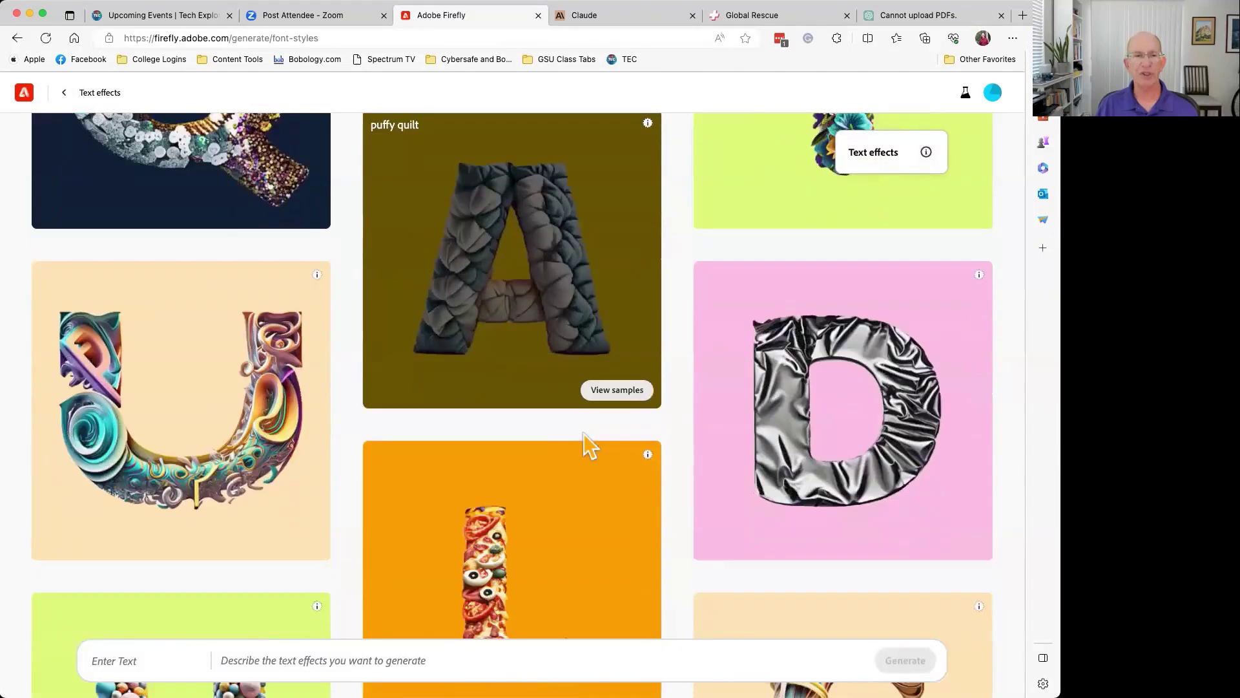
scroll(584, 434, "down", 4)
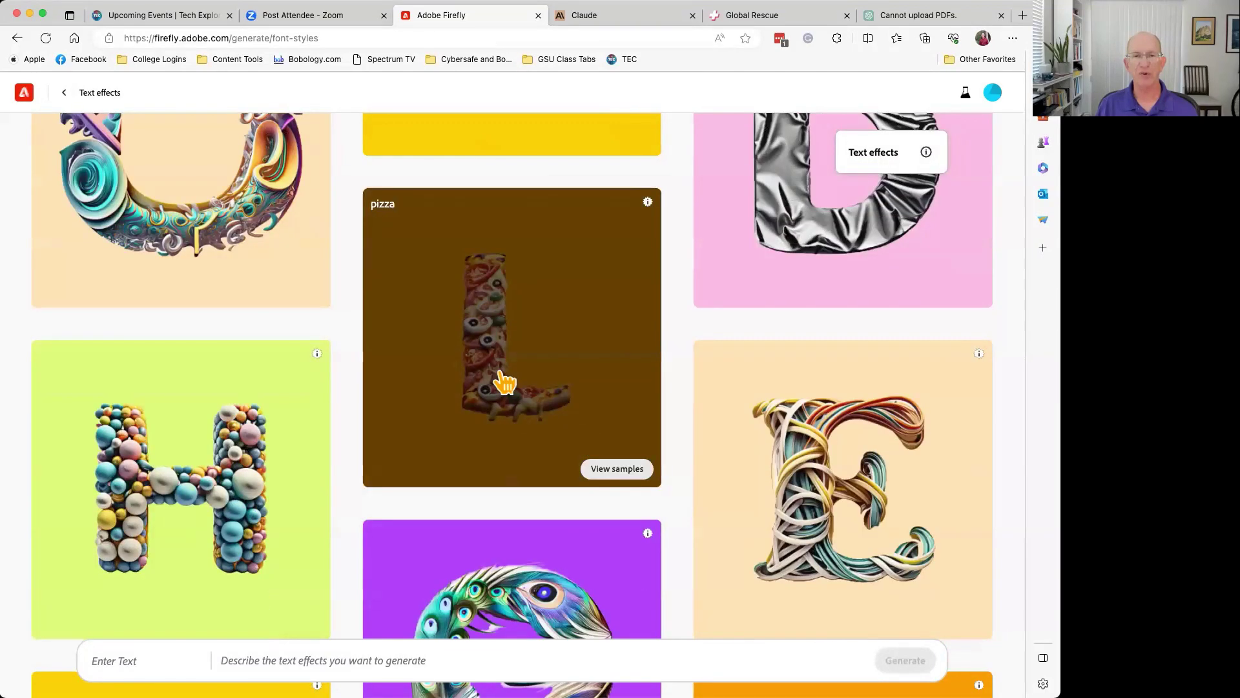
left_click(250, 484)
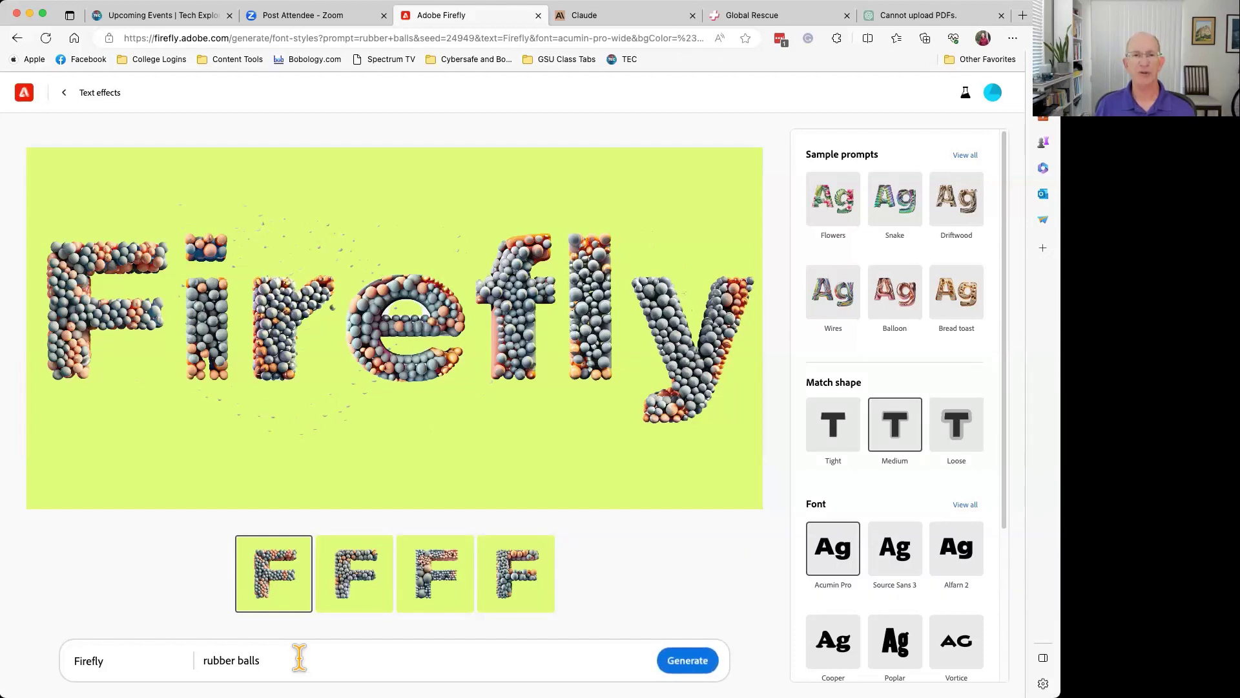
left_click(373, 586)
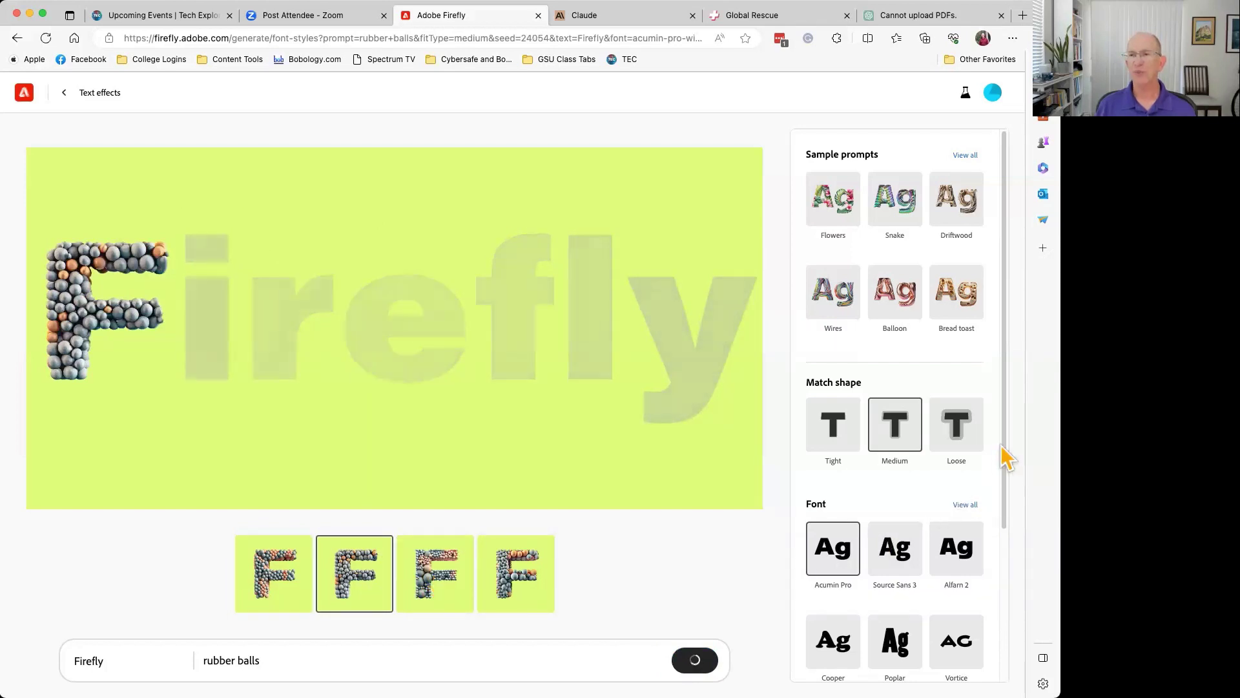
left_click_drag(1004, 443, 1023, 368)
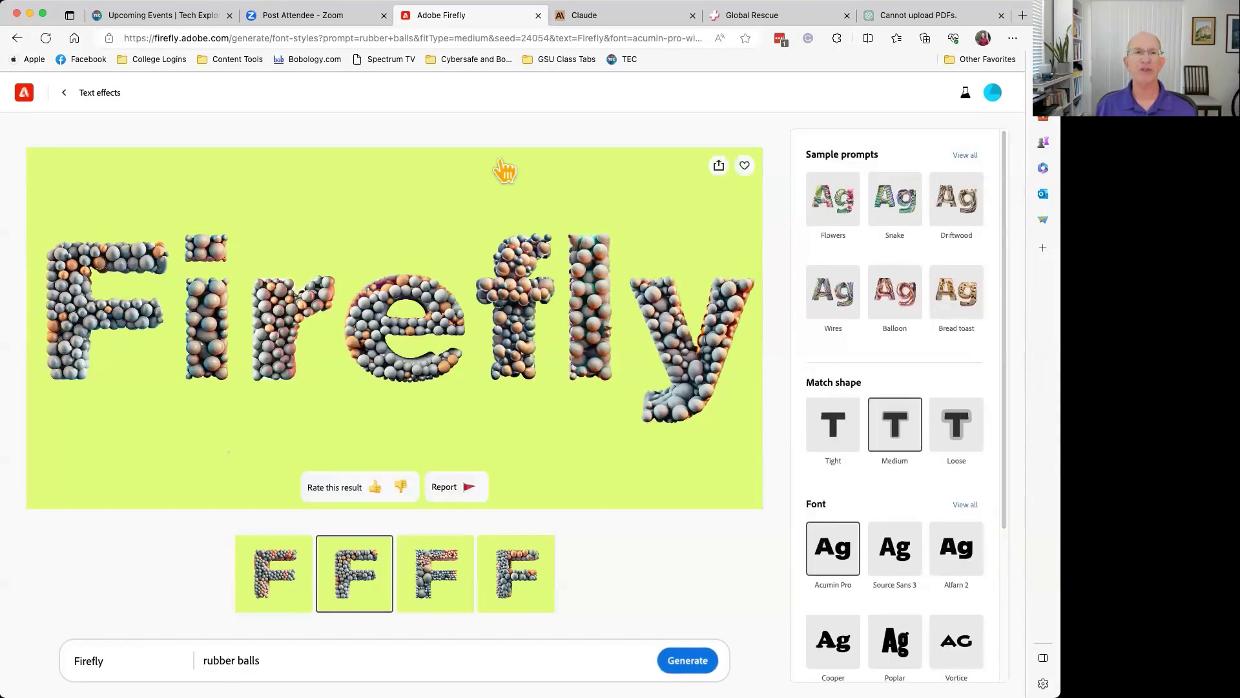
- Go back to the text effects gallery and open the "shiny gold liquid drip" sample
left_click(64, 93)
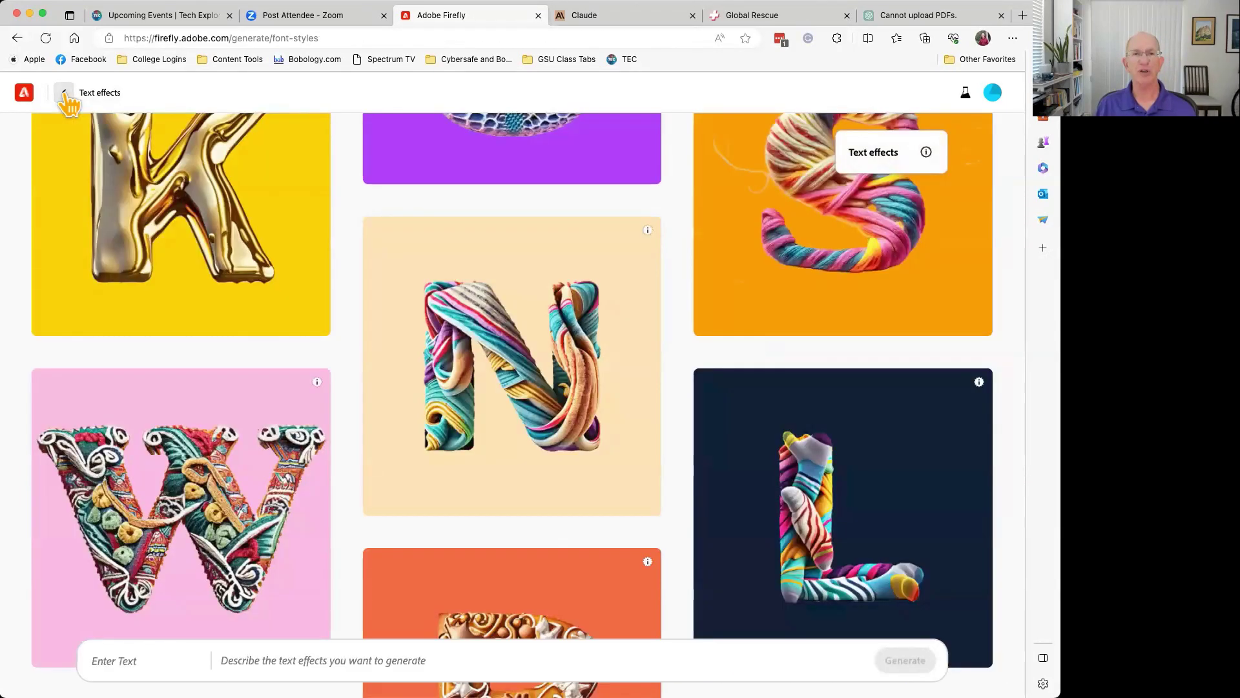
scroll(589, 249, "up", 3)
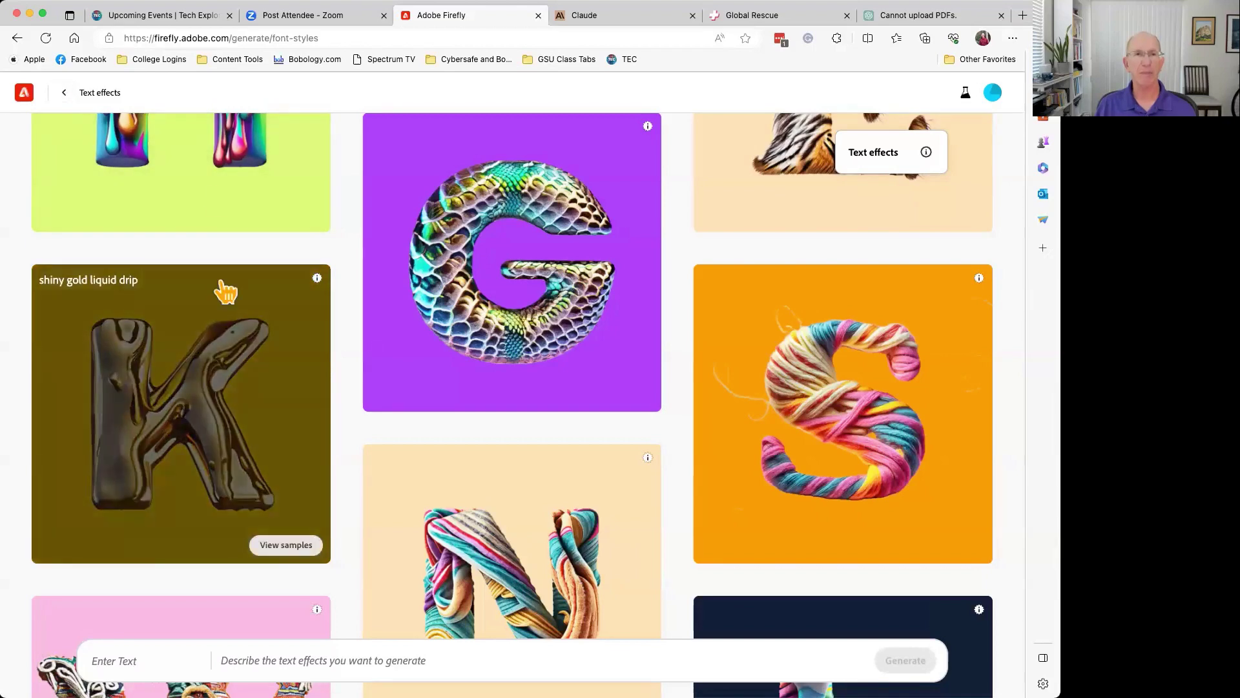
mouse_move(307, 126)
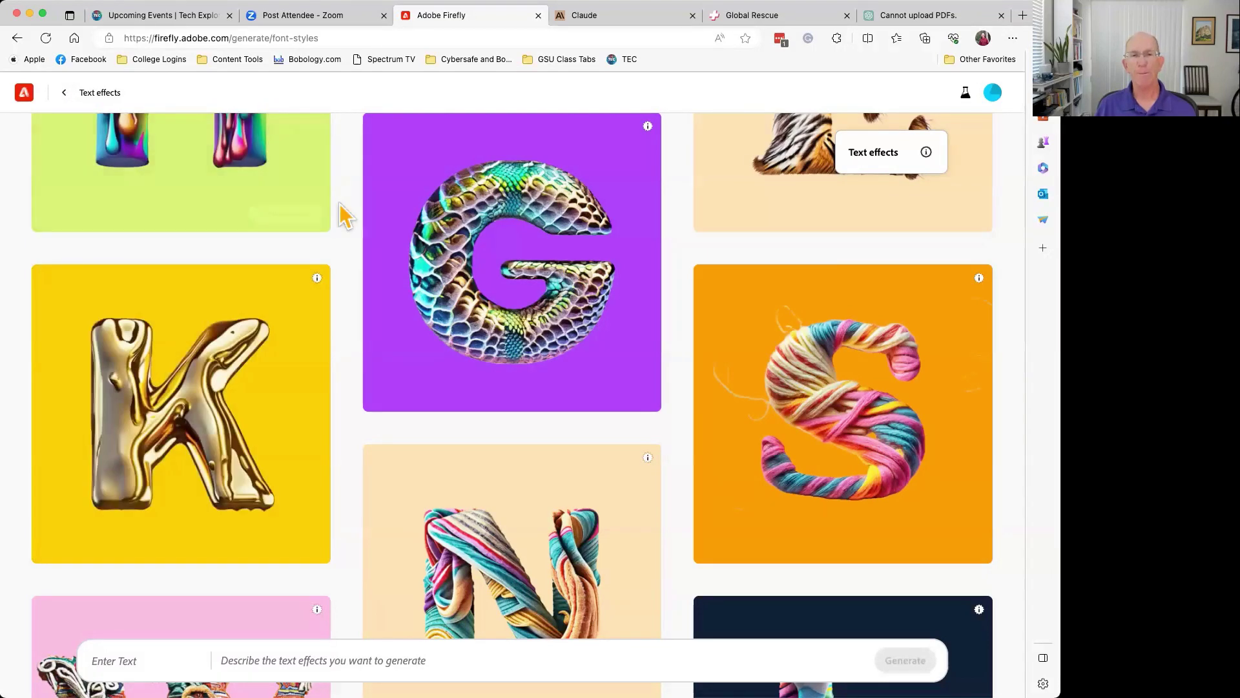
left_click(182, 400)
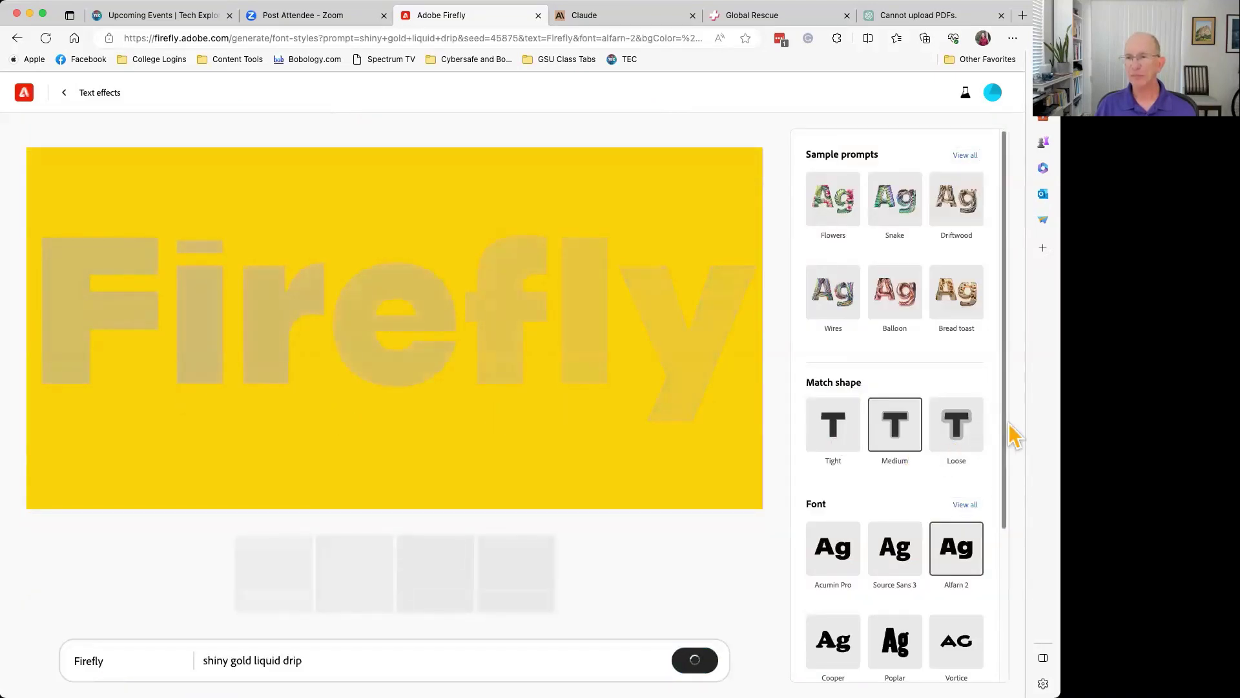
- Look through the full list of fonts for the gold lettering and return to the main effect settings
scroll(1008, 400, "down", 1)
scroll(1011, 452, "down", 5)
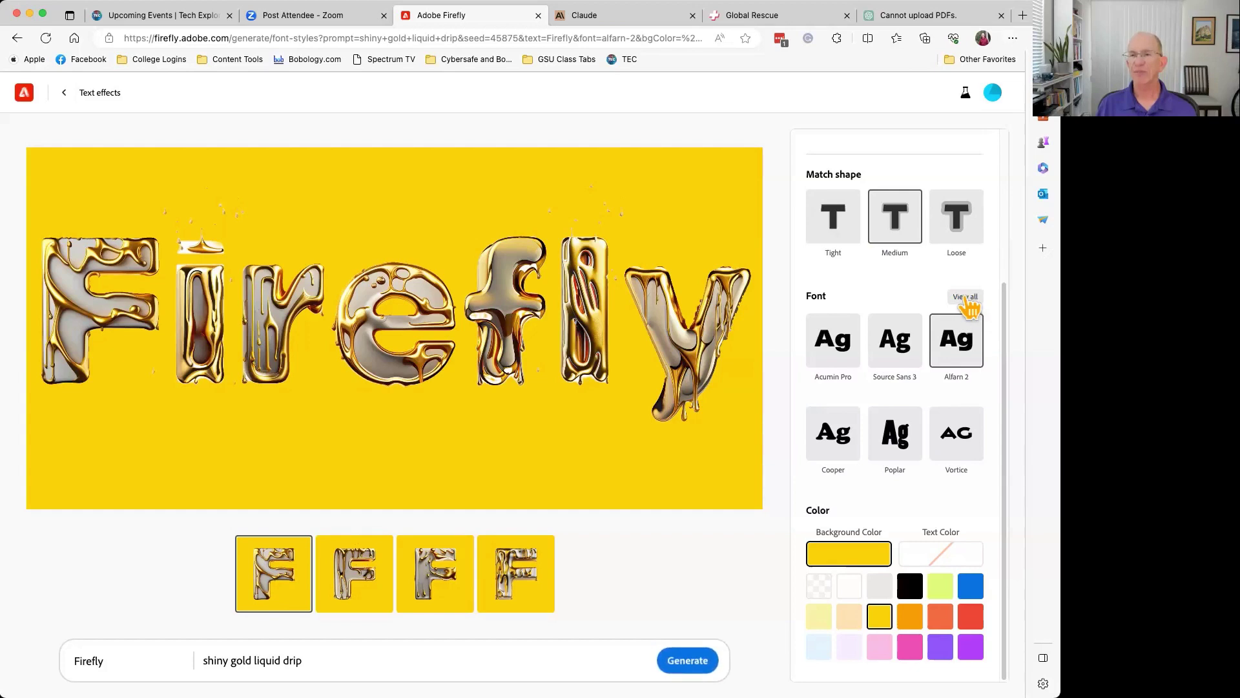
left_click(966, 298)
scroll(969, 308, "down", 5)
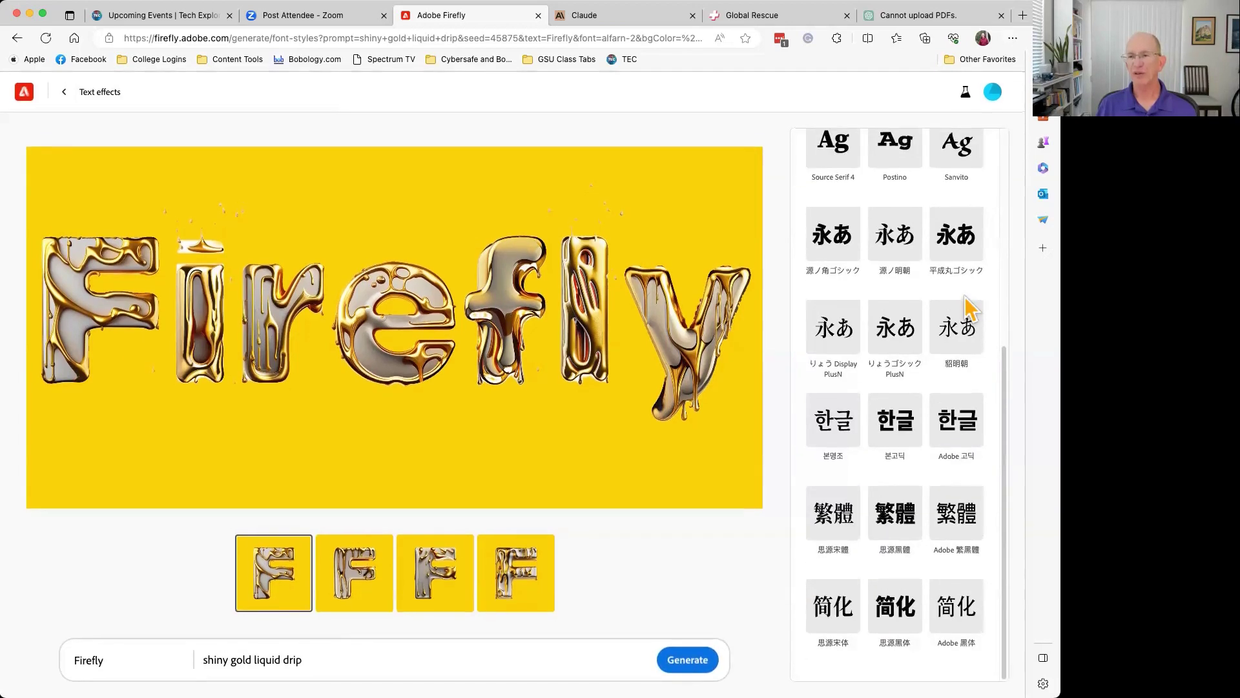
scroll(969, 308, "up", 5)
scroll(969, 308, "down", 5)
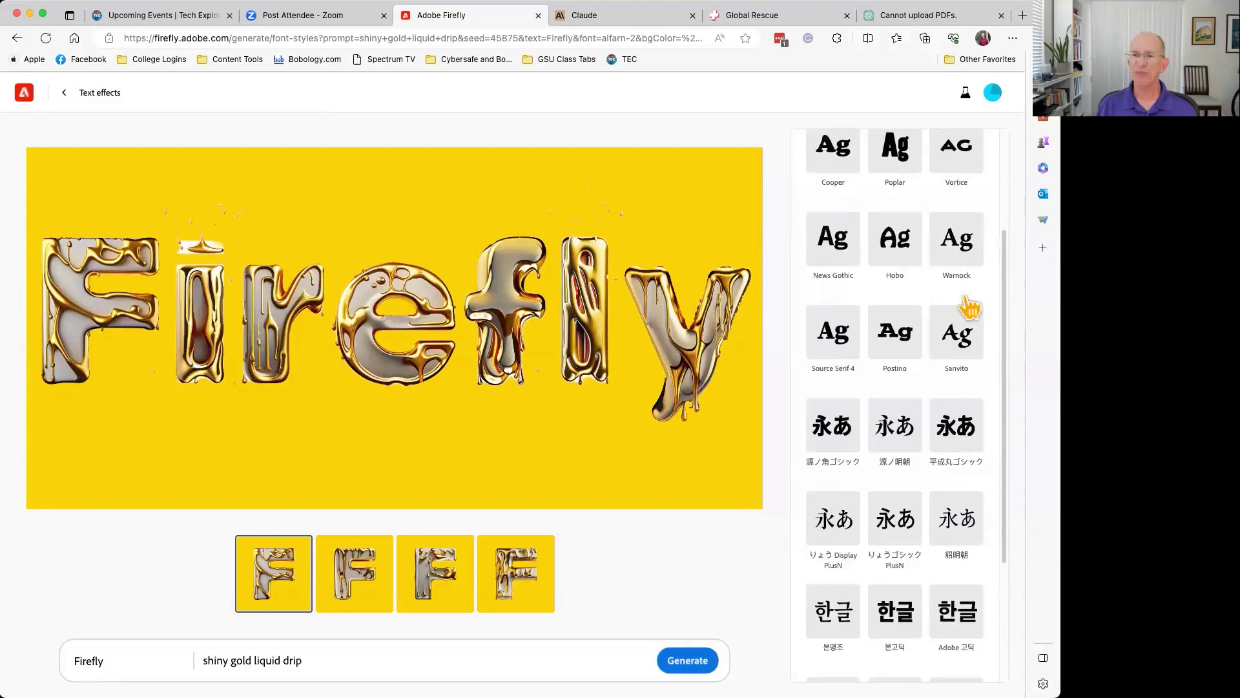
scroll(969, 308, "up", 6)
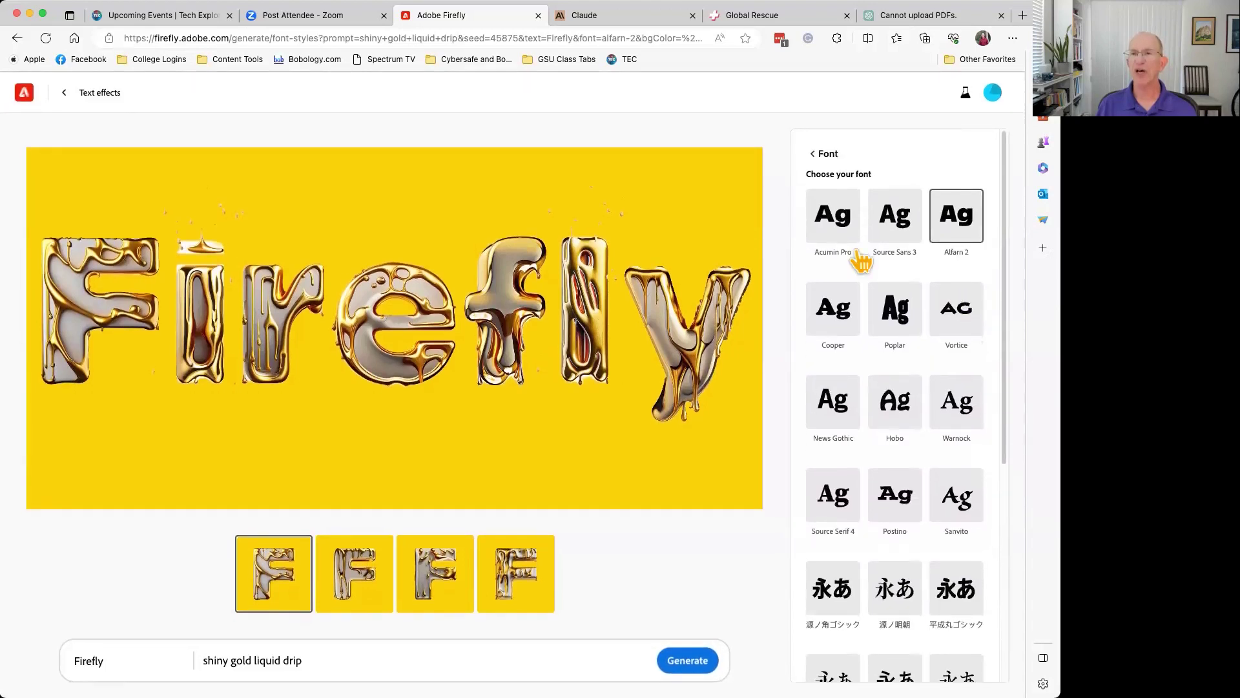
left_click(824, 156)
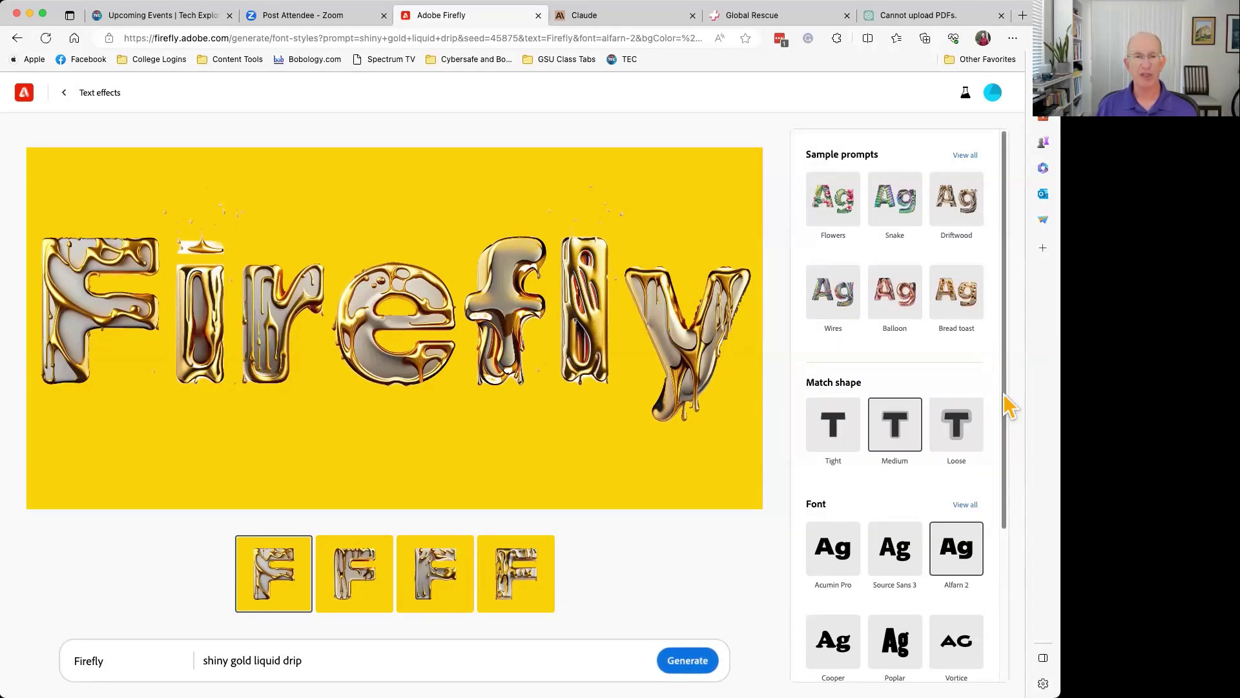
- Give the gold lettering a positive rating and return to the Firefly home page
mouse_move(549, 331)
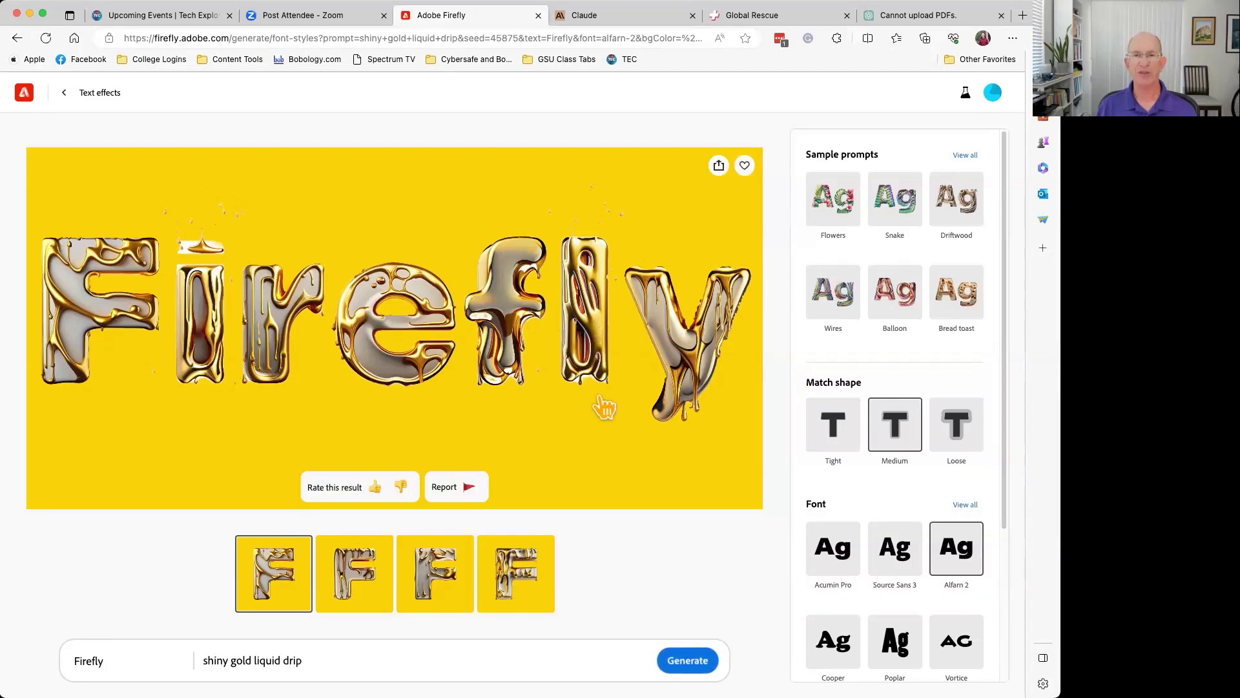
left_click(377, 489)
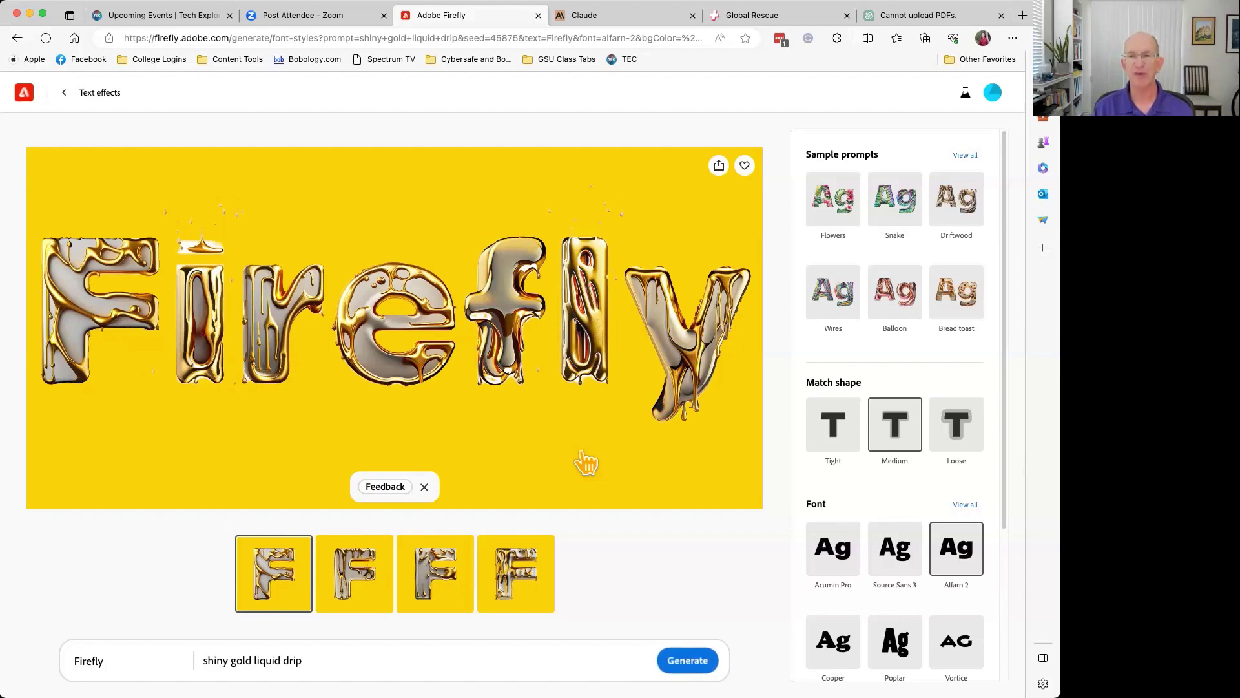
left_click(67, 95)
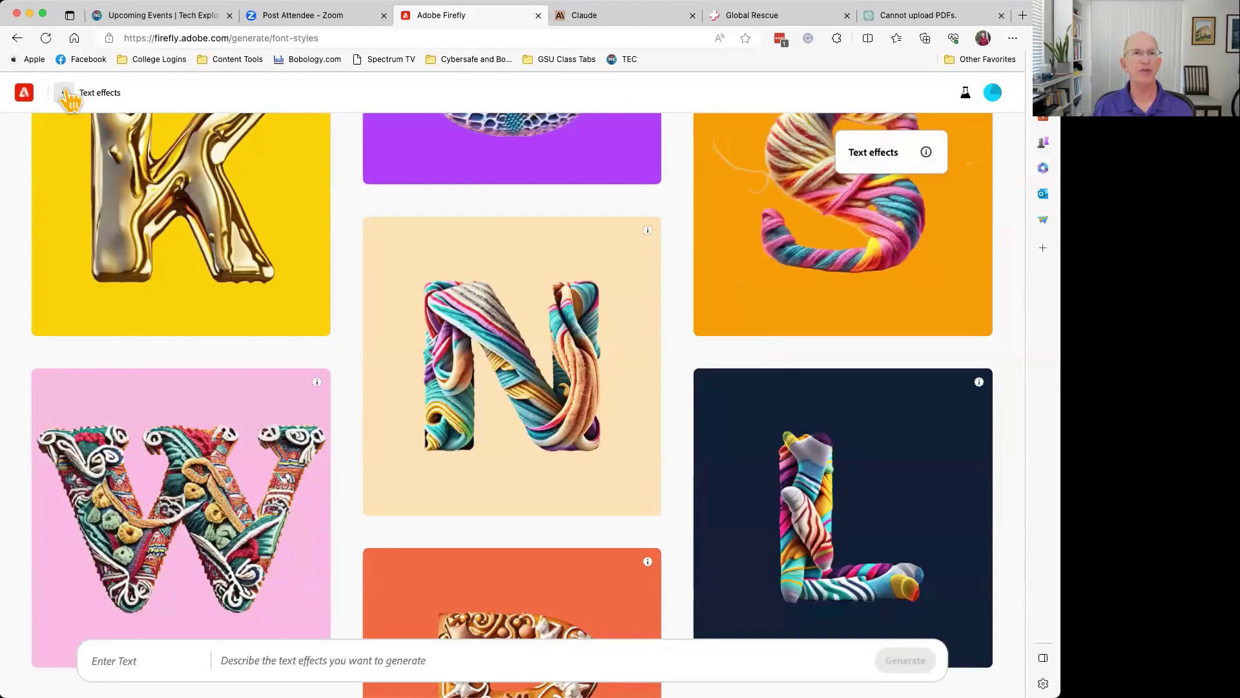
left_click(67, 95)
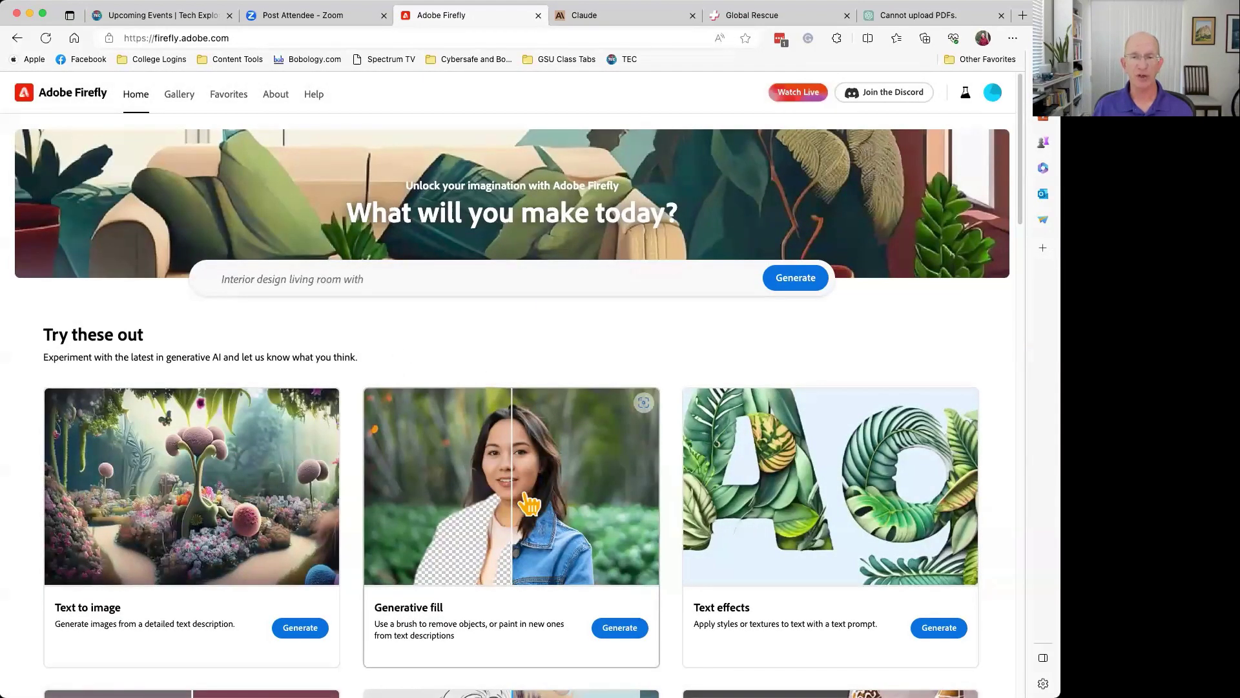
- Open Generative recolor and look through its sample vector artworks
scroll(743, 513, "down", 7)
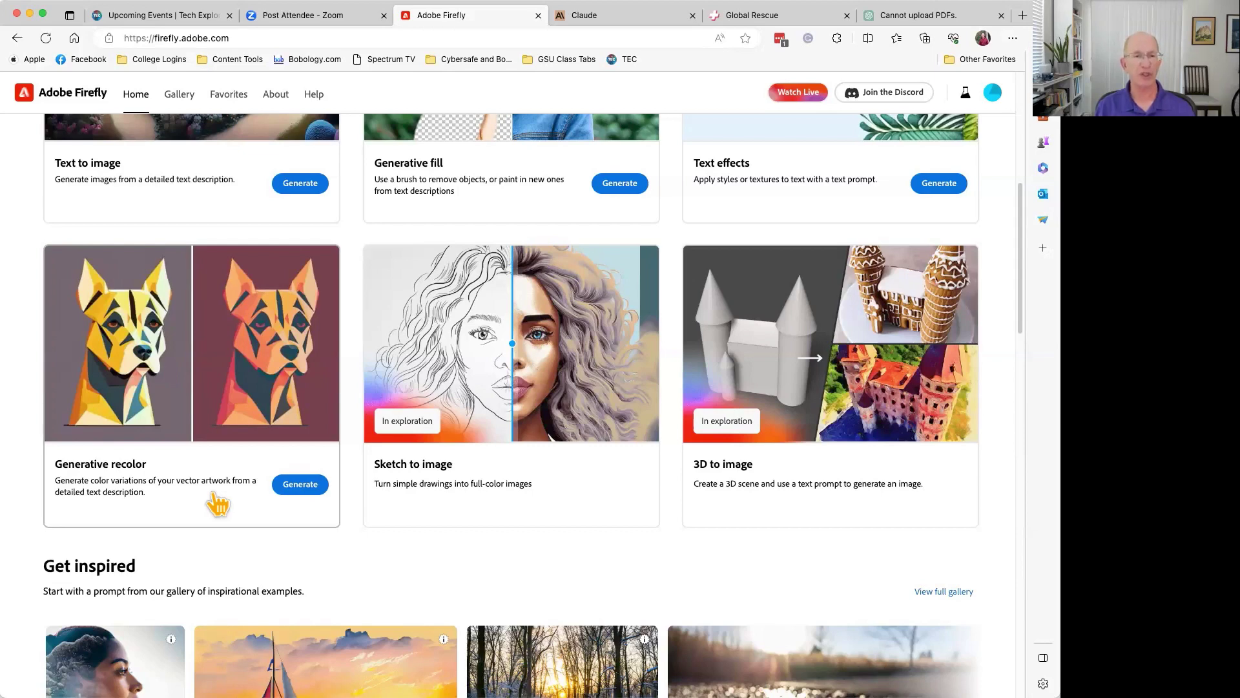
left_click(298, 496)
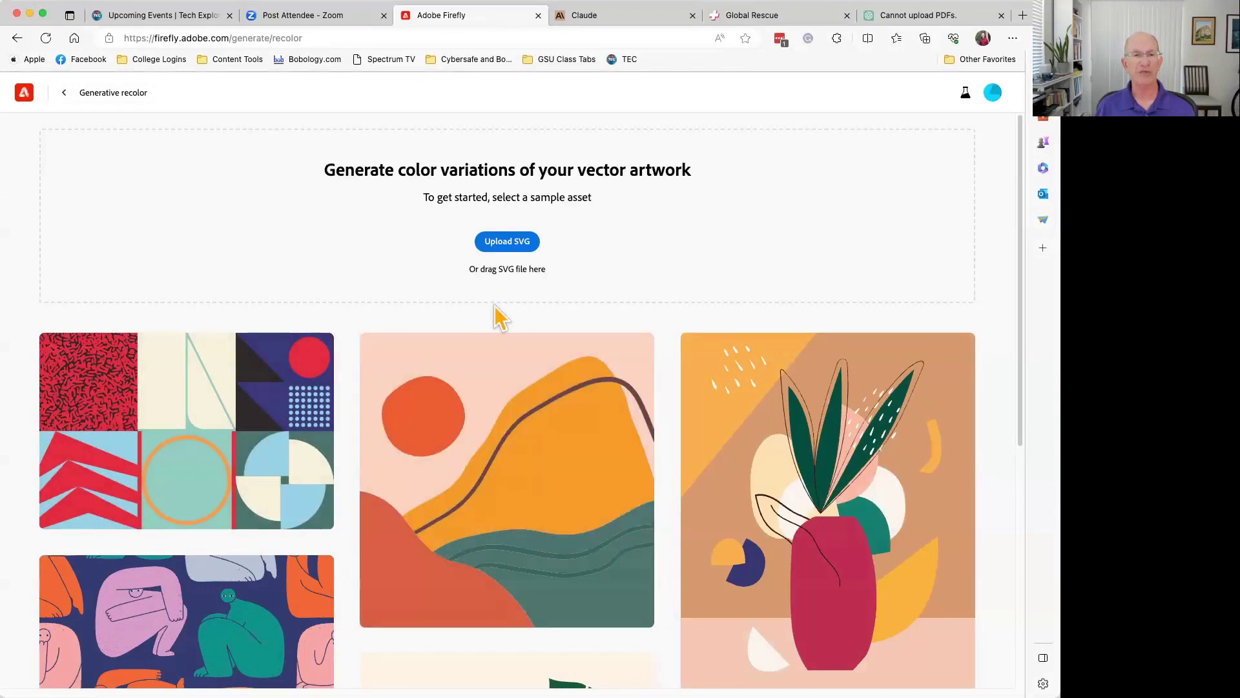
scroll(549, 484, "down", 5)
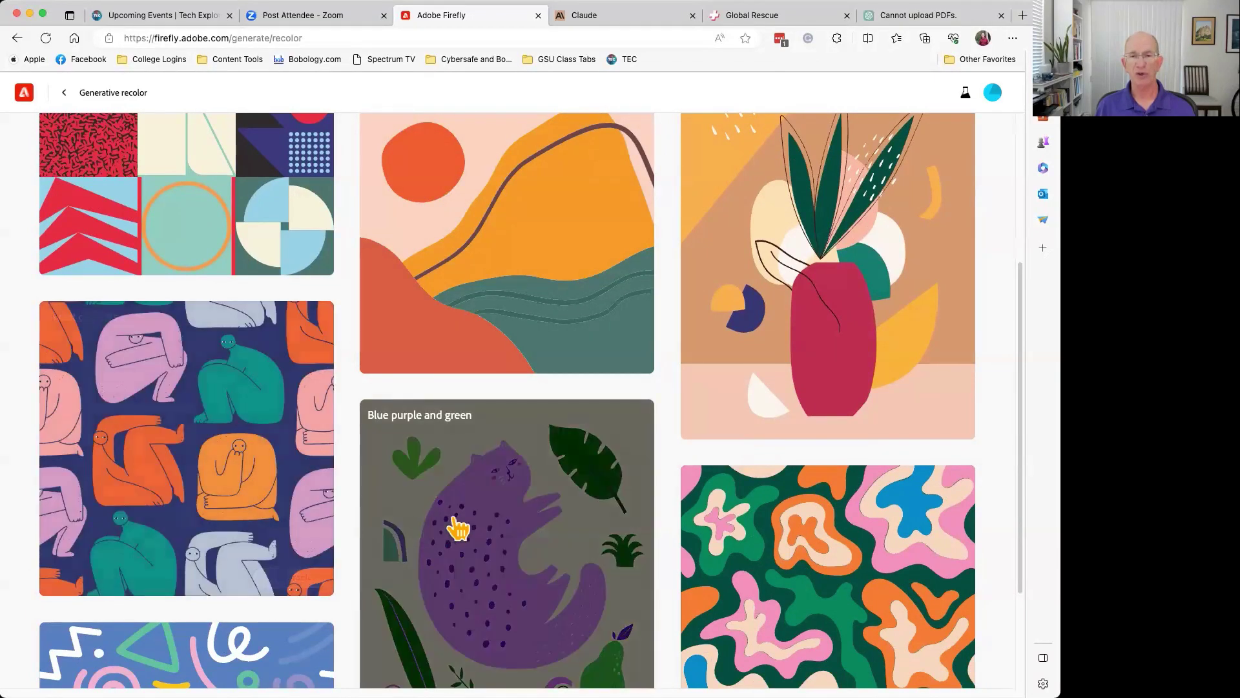
scroll(457, 525, "down", 3)
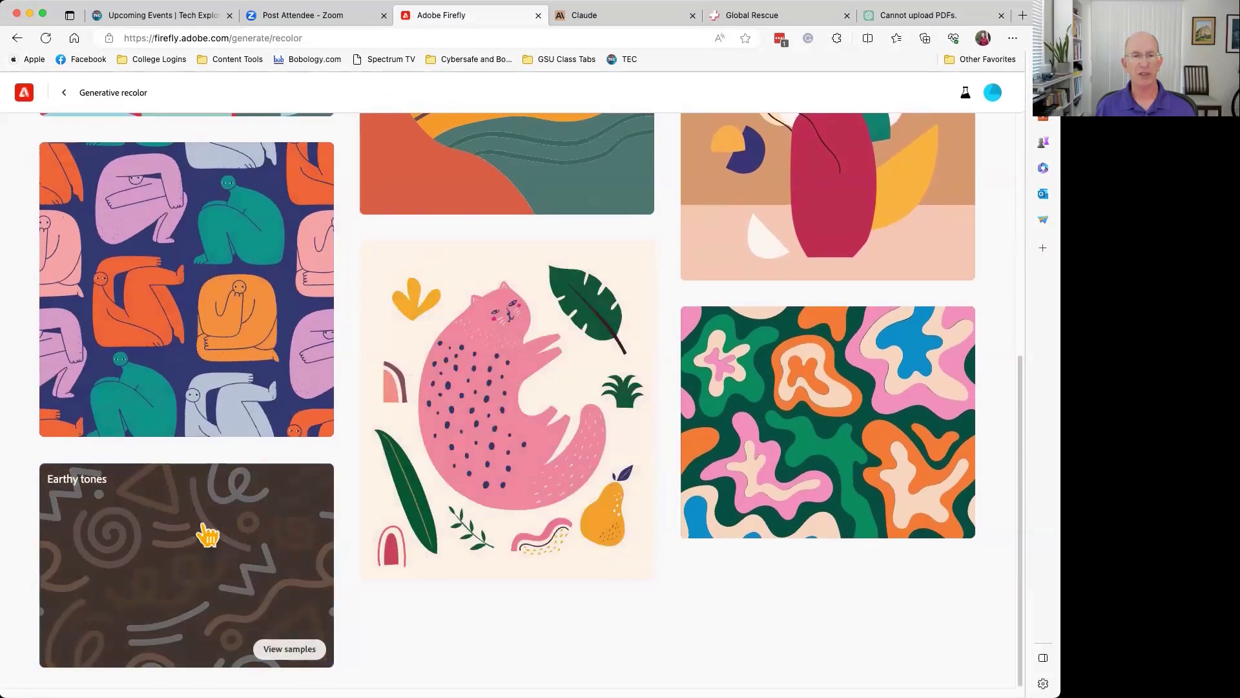
- Open the "Earthy tones" sample artwork and generate color variations with the "Terracotta desert" sample prompt
left_click(214, 520)
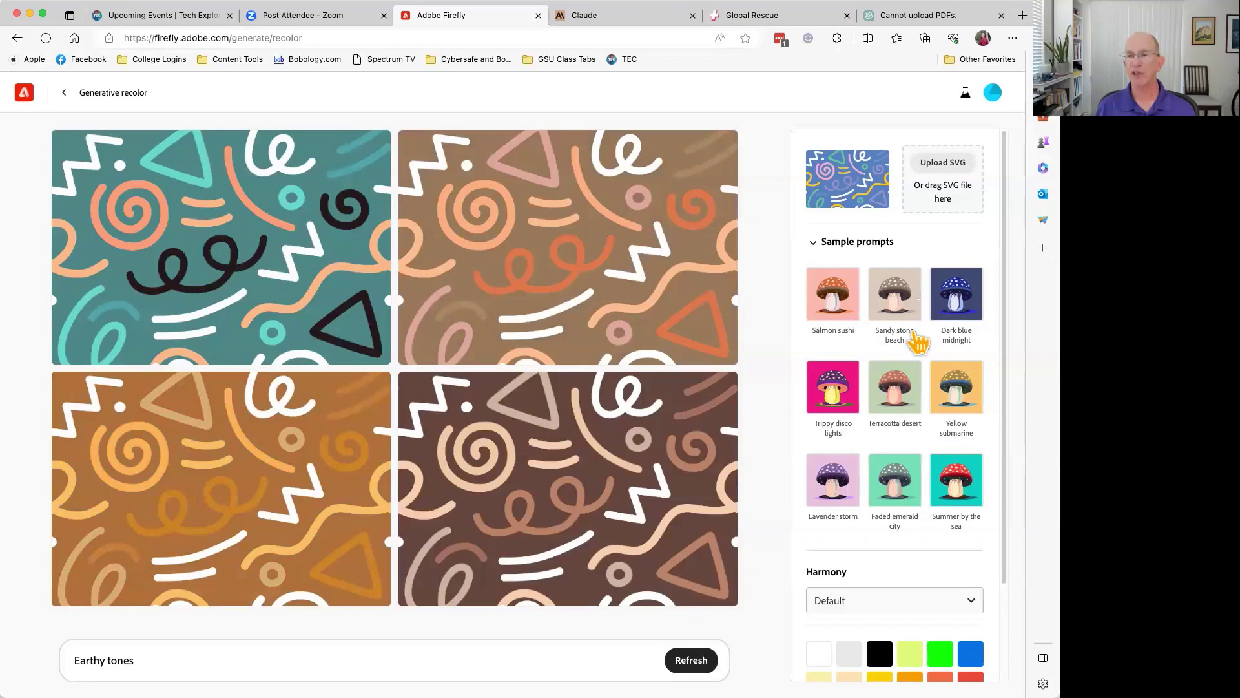
left_click(903, 402)
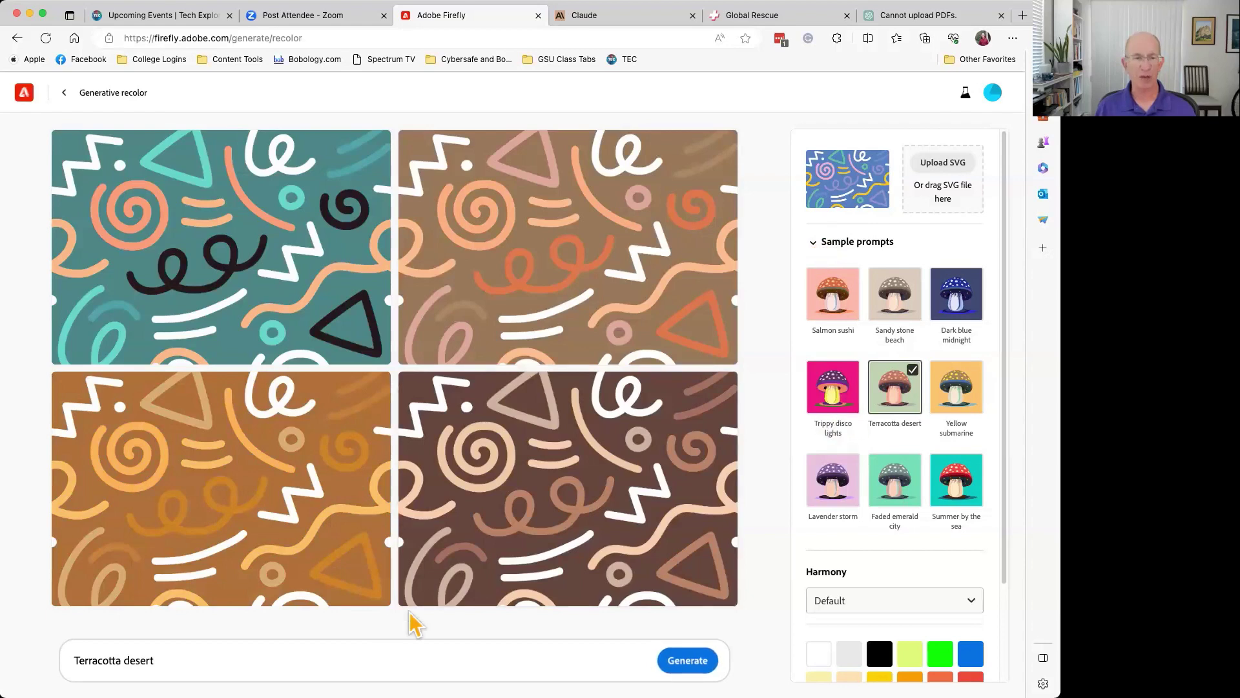
left_click(683, 660)
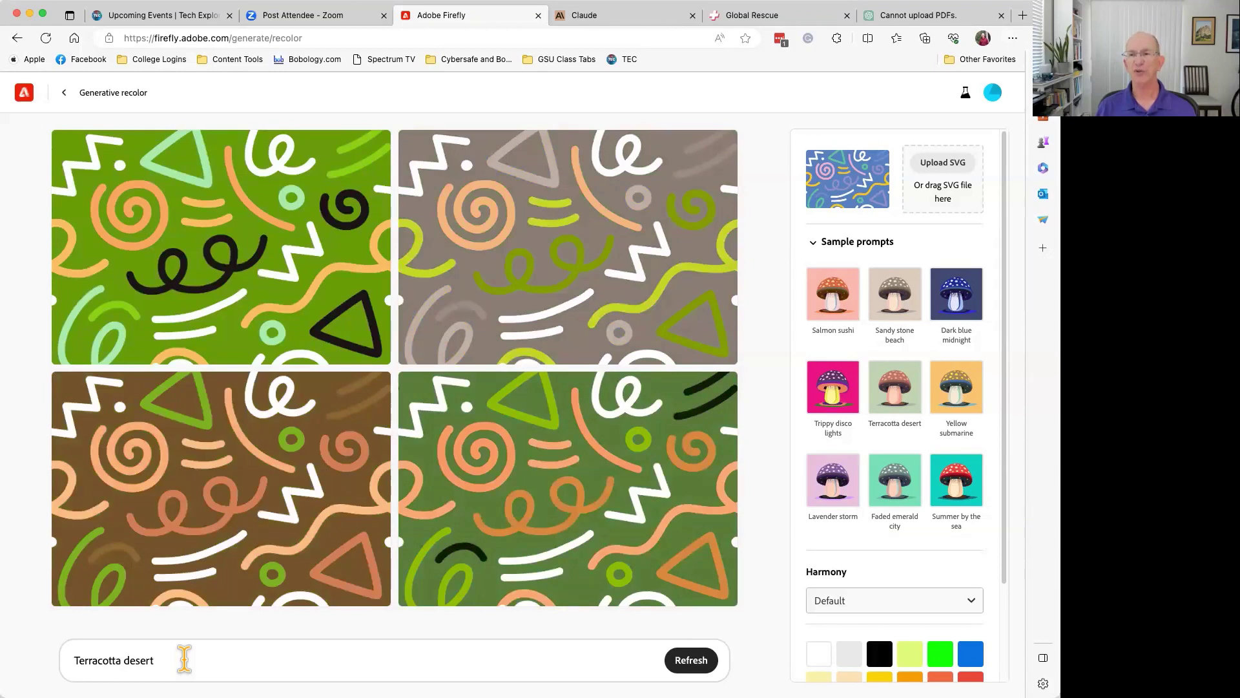
- Regenerate the color variations with the Triad harmony and leave Generative recolor for the home page
left_click(967, 608)
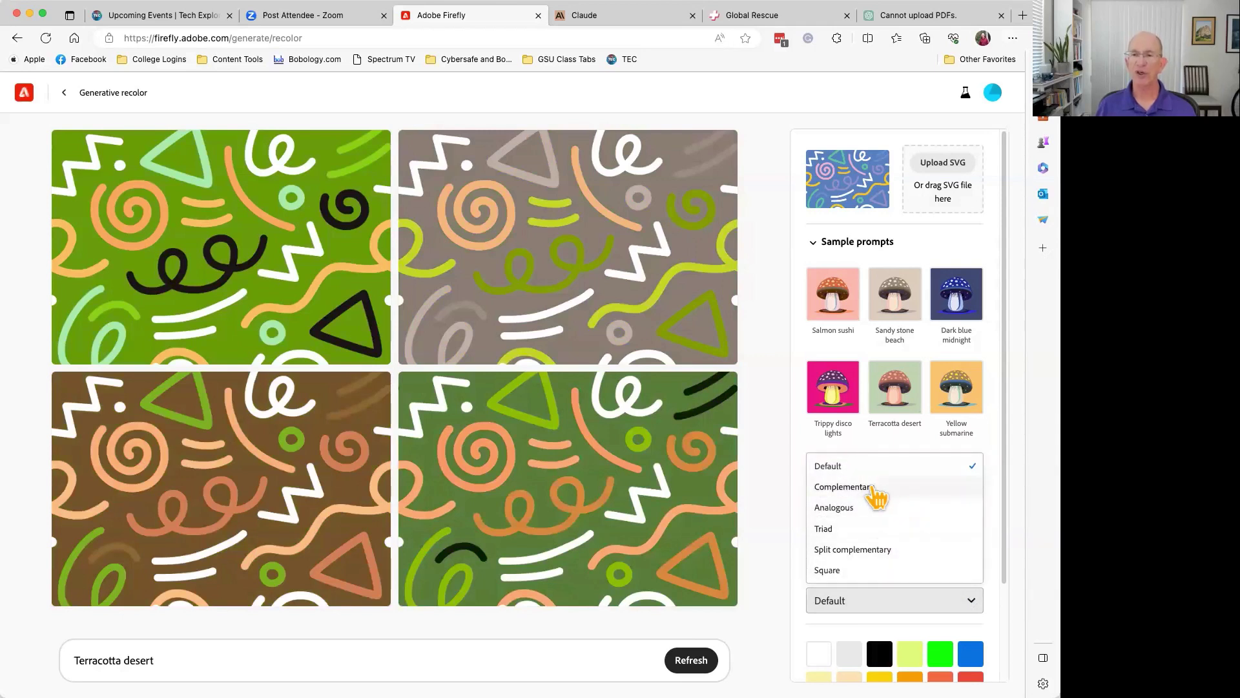
left_click(866, 529)
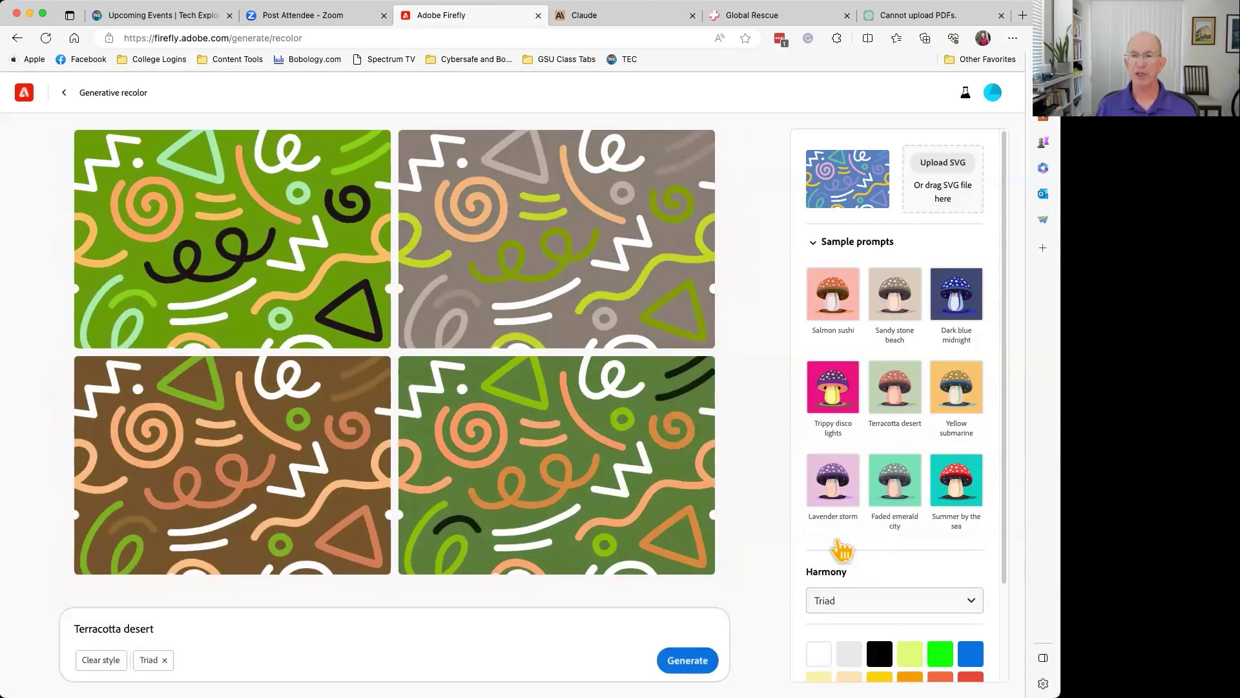
left_click(693, 661)
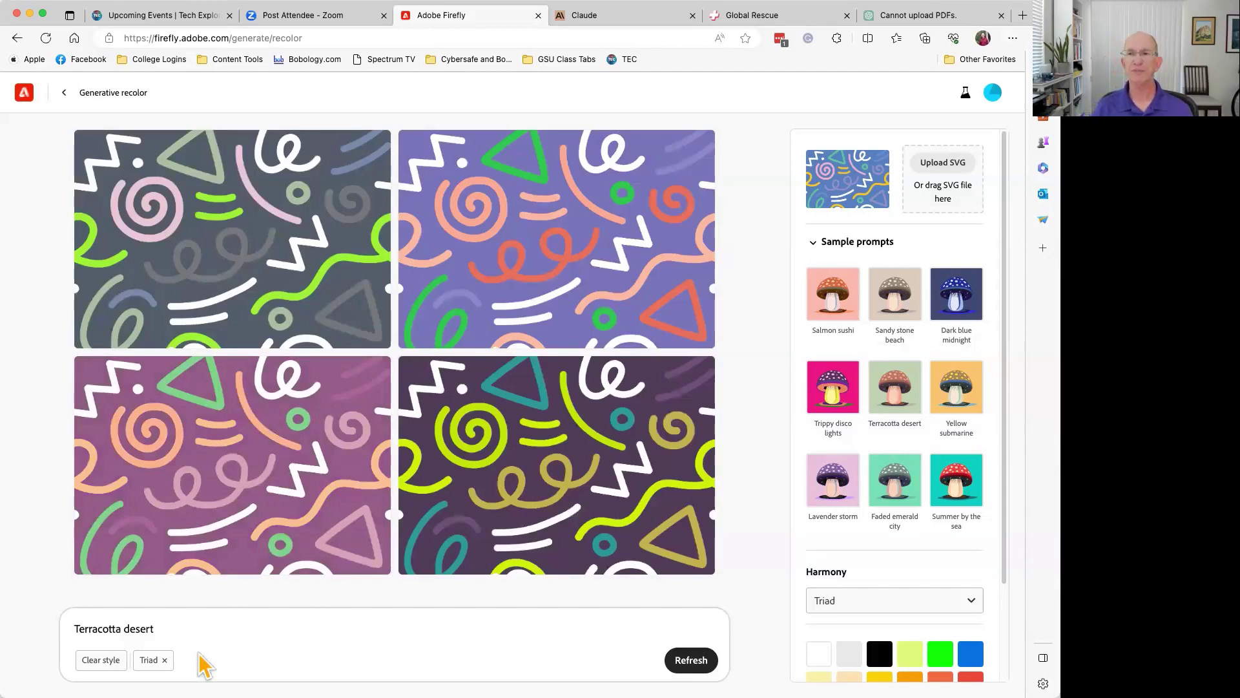
left_click(64, 94)
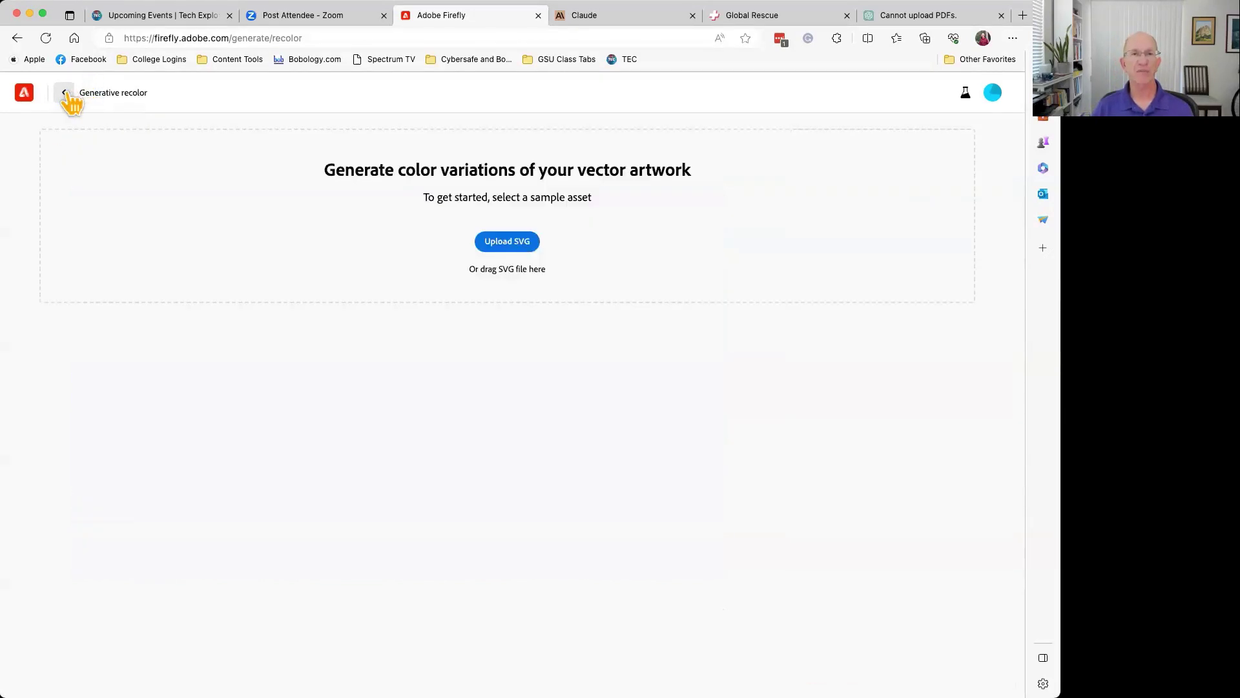
left_click(64, 94)
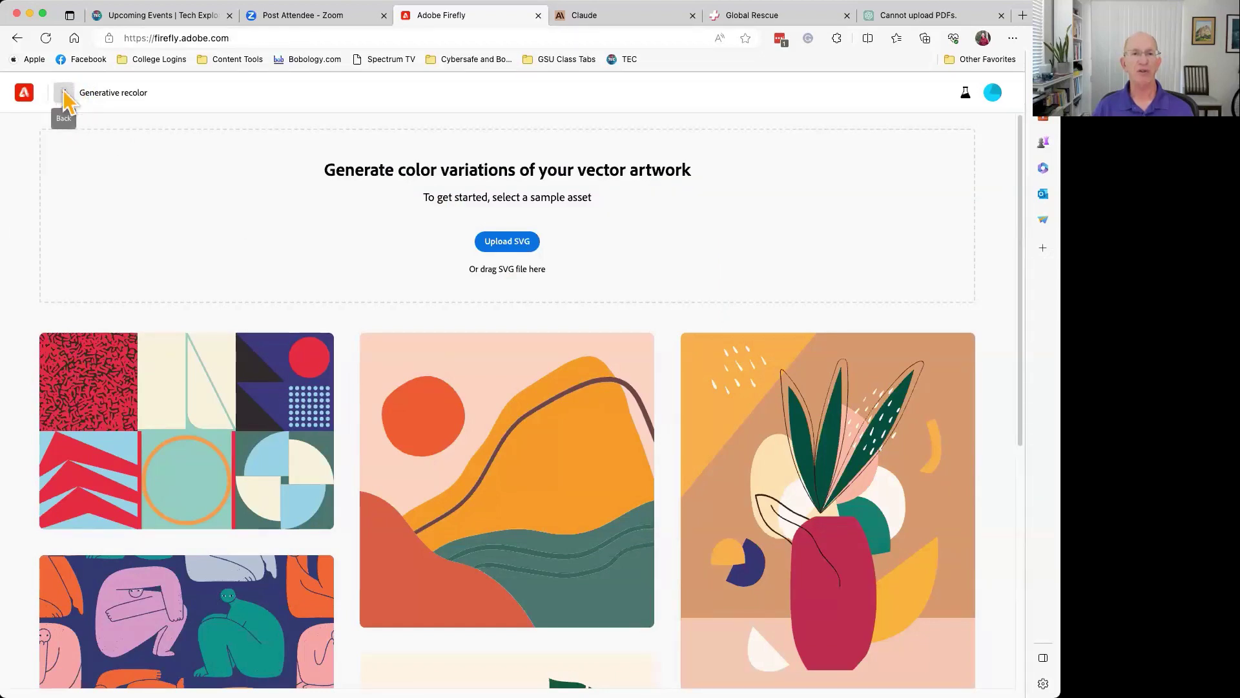
- Look over the home page's tool cards and read the prompts of the samples in the Get inspired gallery
scroll(557, 486, "down", 2)
scroll(557, 486, "down", 5)
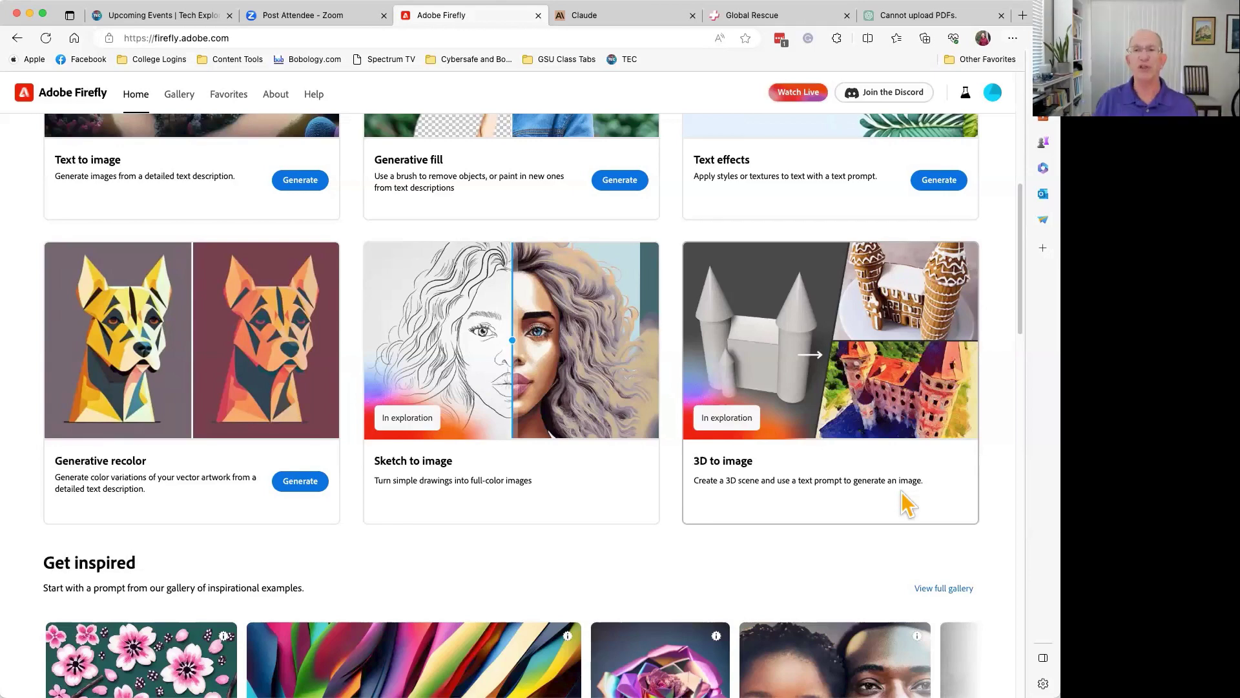
scroll(906, 504, "up", 5)
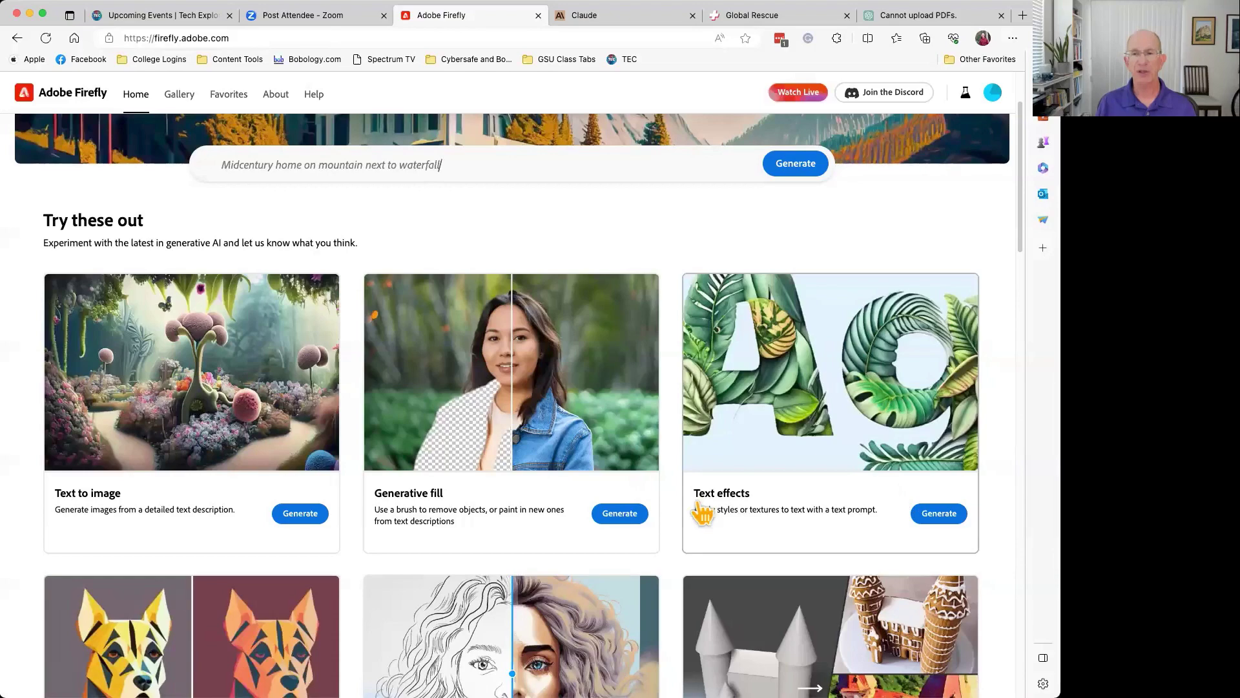
scroll(681, 520, "down", 3)
scroll(682, 520, "down", 10)
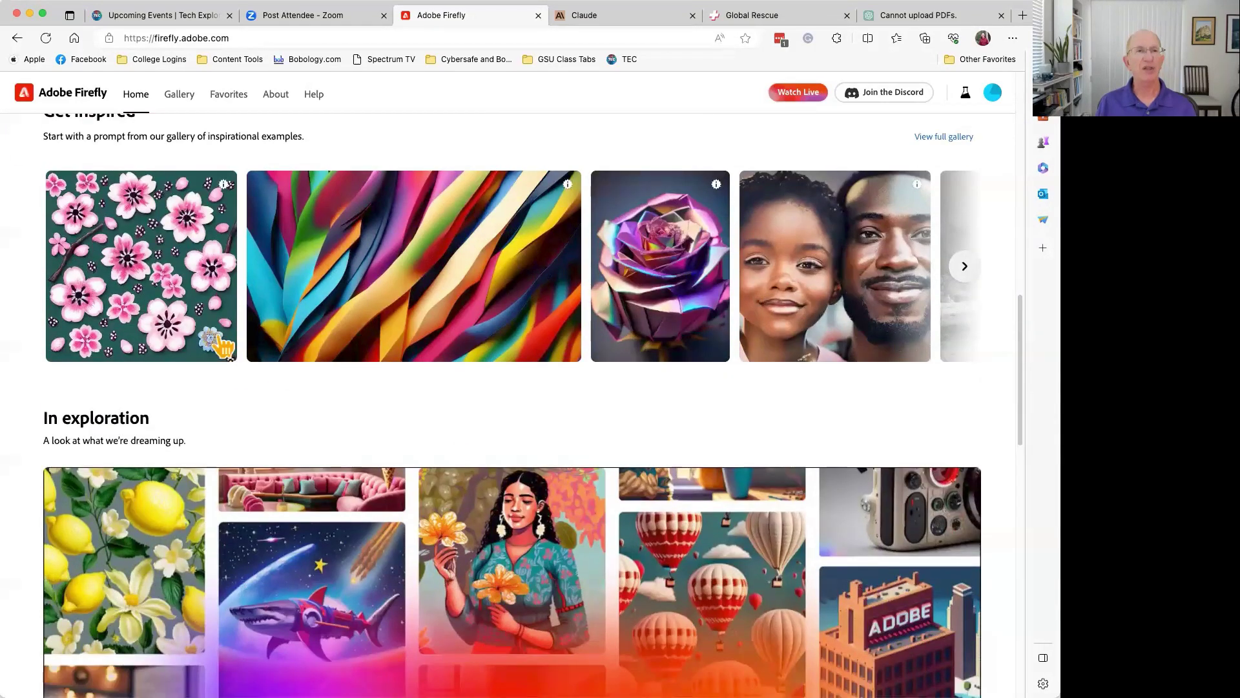
mouse_move(165, 288)
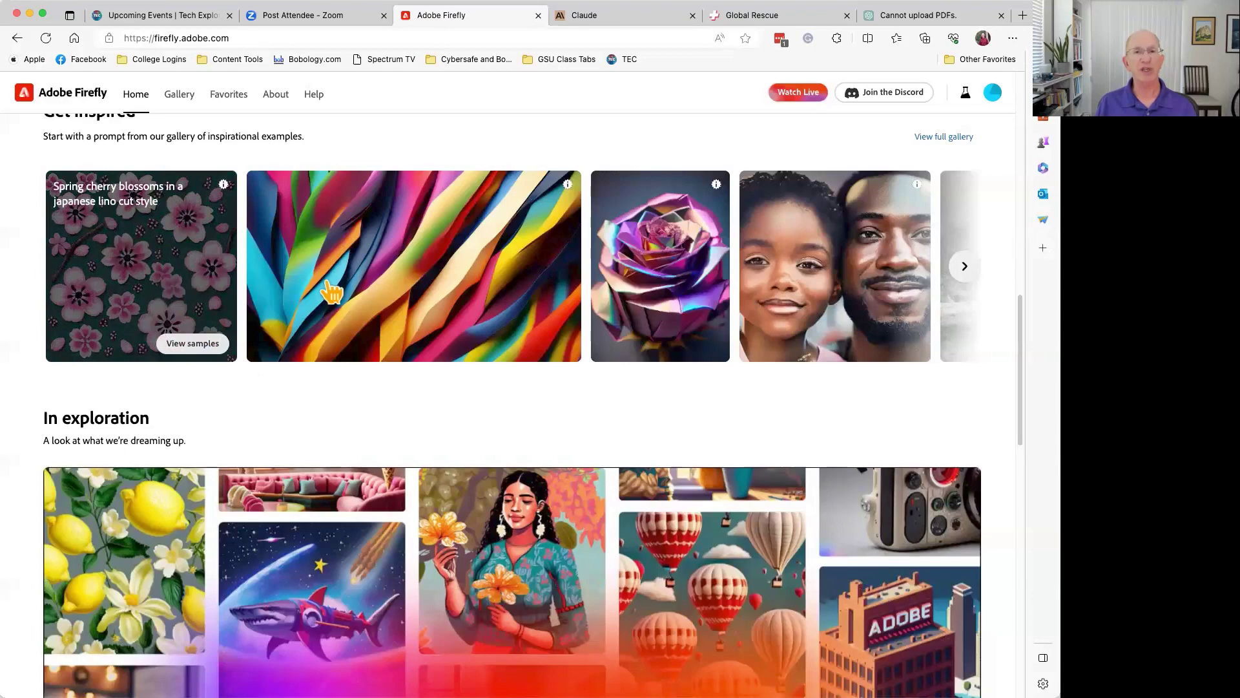
mouse_move(382, 292)
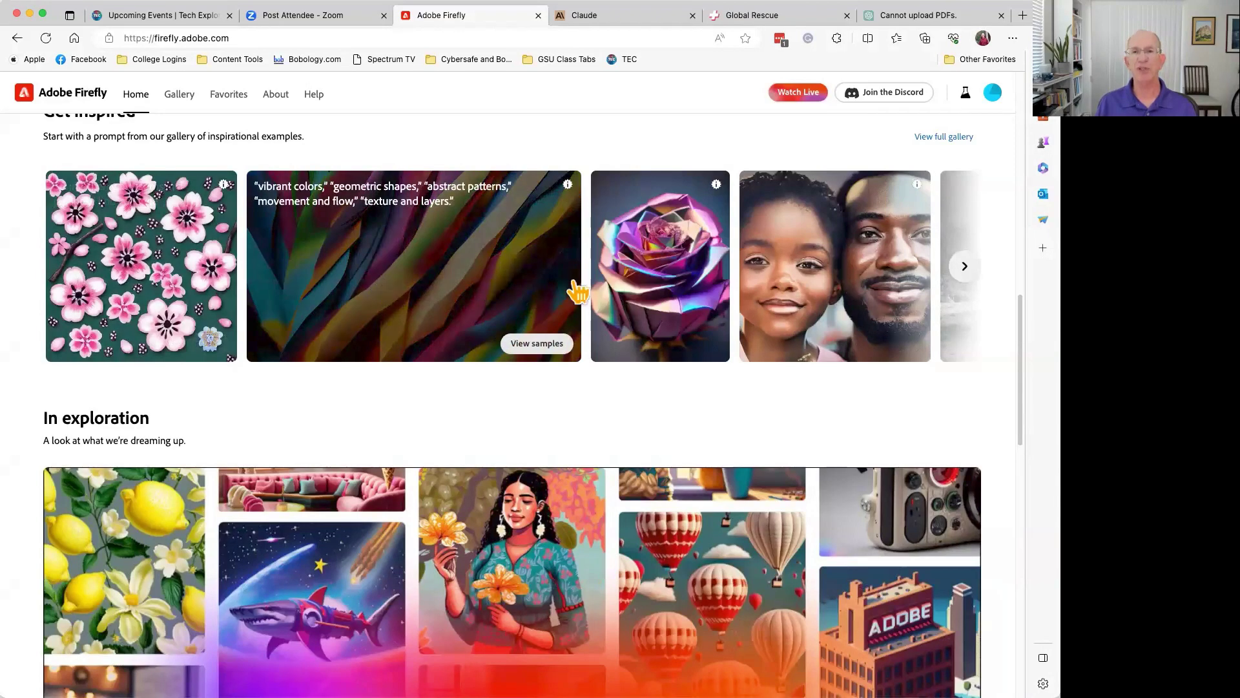
mouse_move(646, 289)
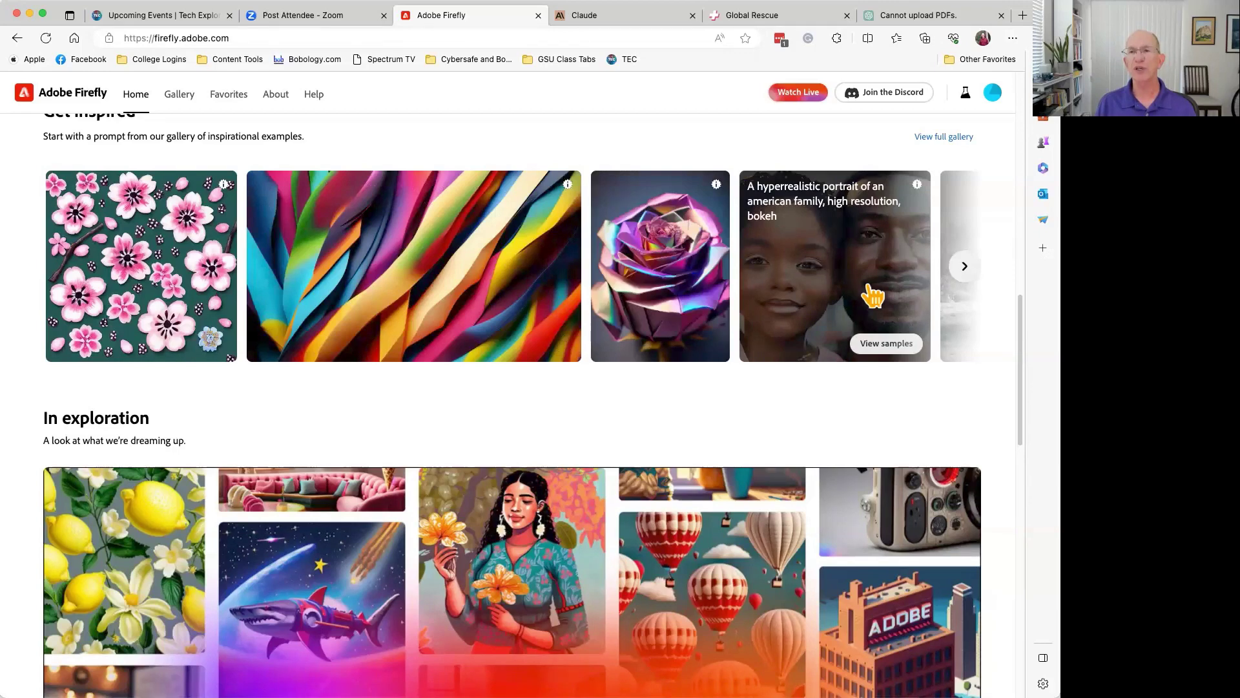
- Open the hyperrealistic American family portrait sample to view its images, and return to the Firefly home page
left_click(872, 296)
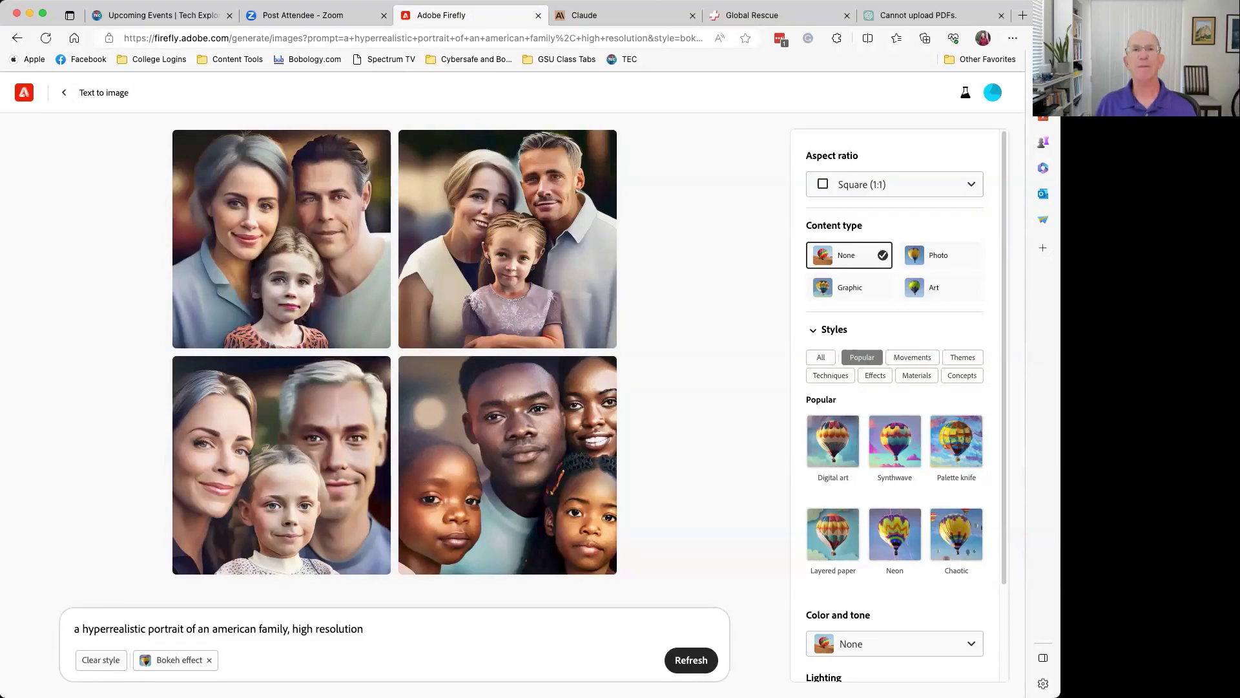
left_click(65, 95)
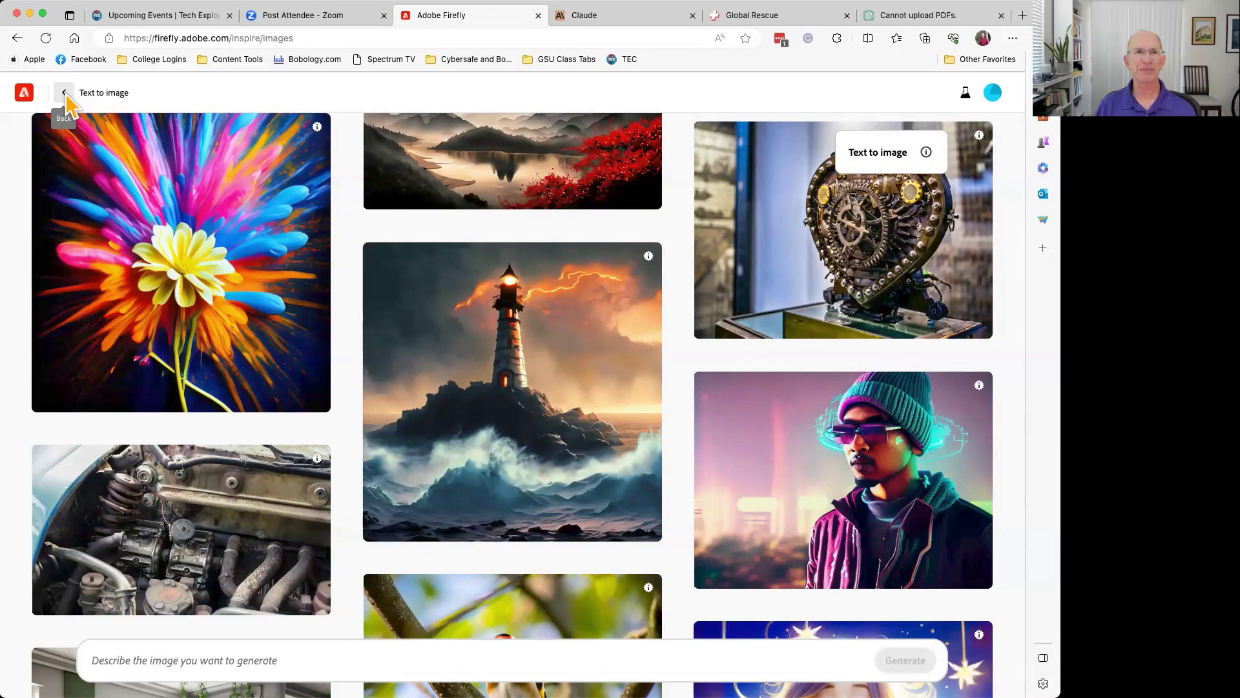
left_click(64, 93)
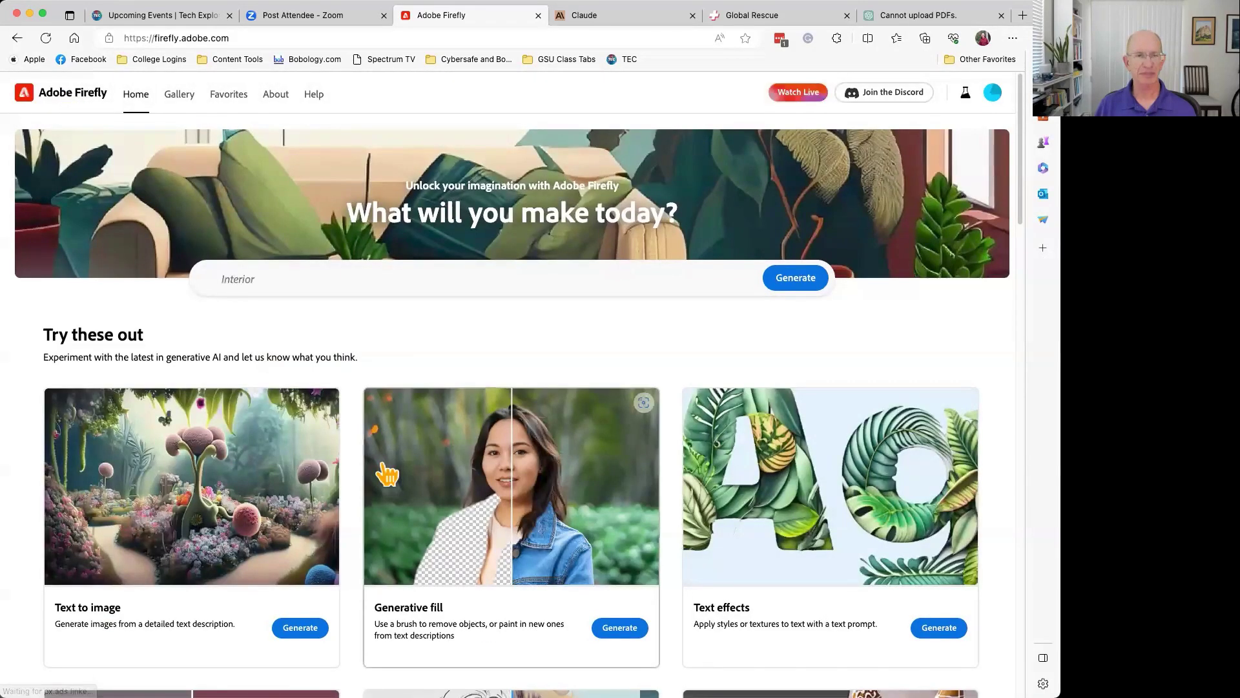
- Open Text to image to view its sample gallery, and return to the home page
scroll(382, 463, "down", 5)
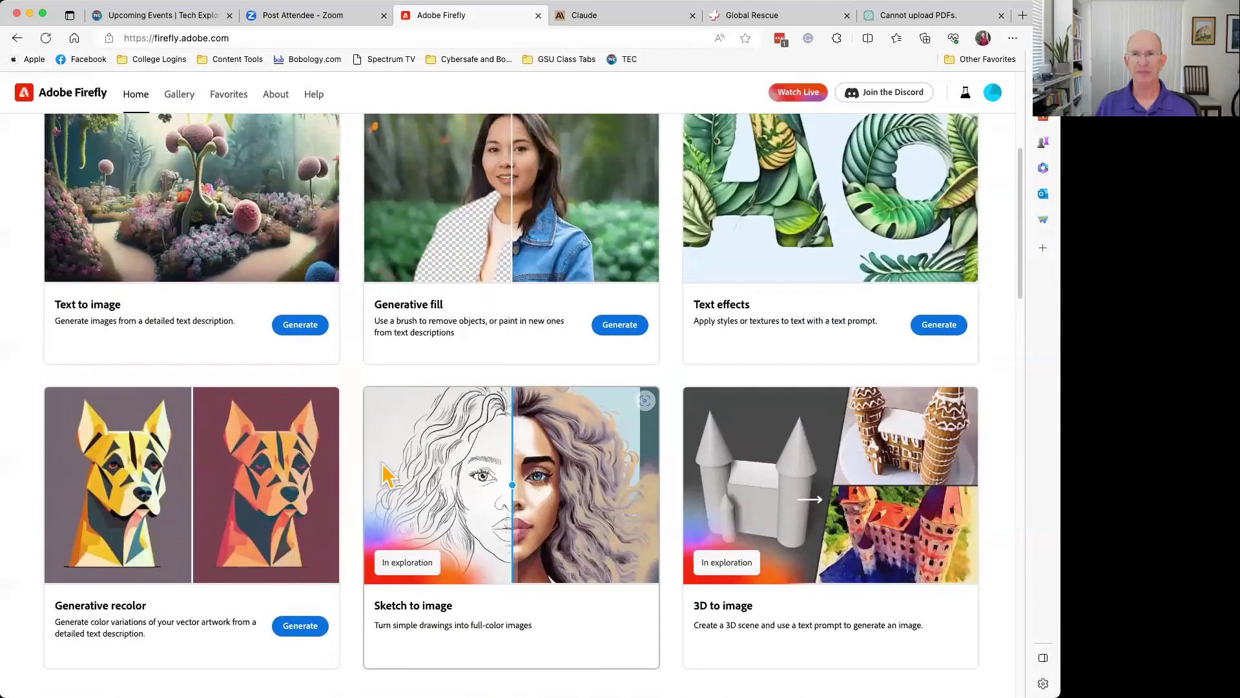
scroll(381, 463, "up", 1)
scroll(385, 475, "up", 2)
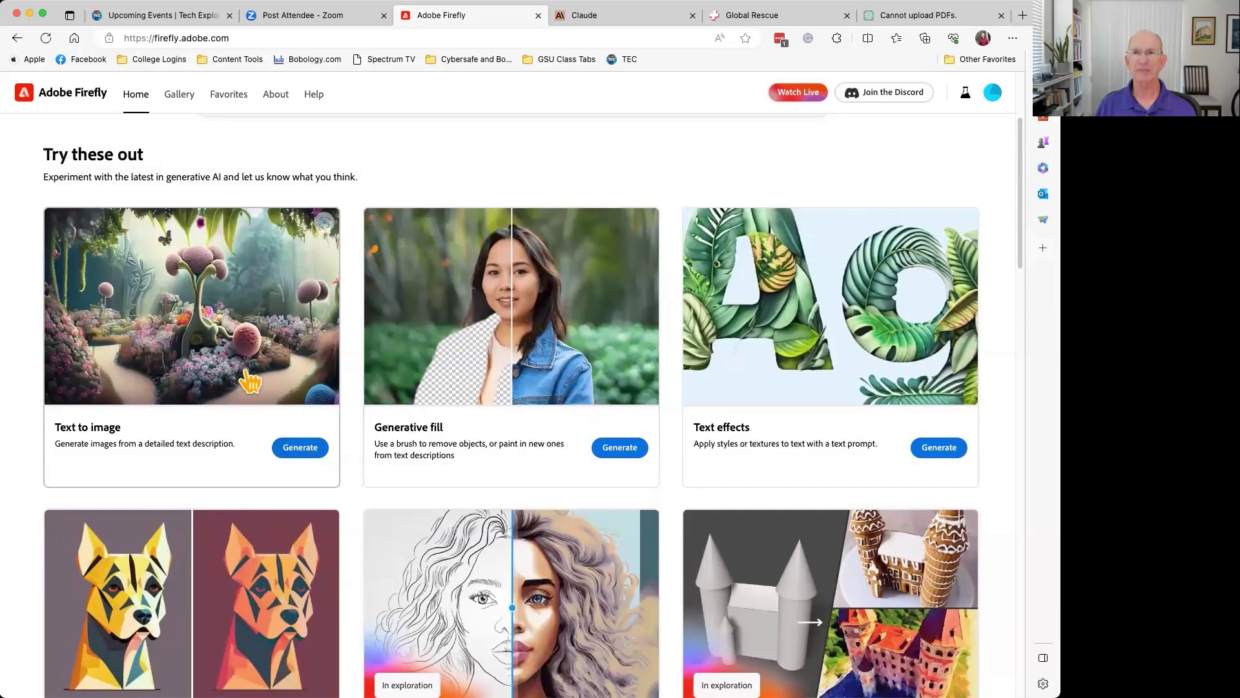
left_click(219, 362)
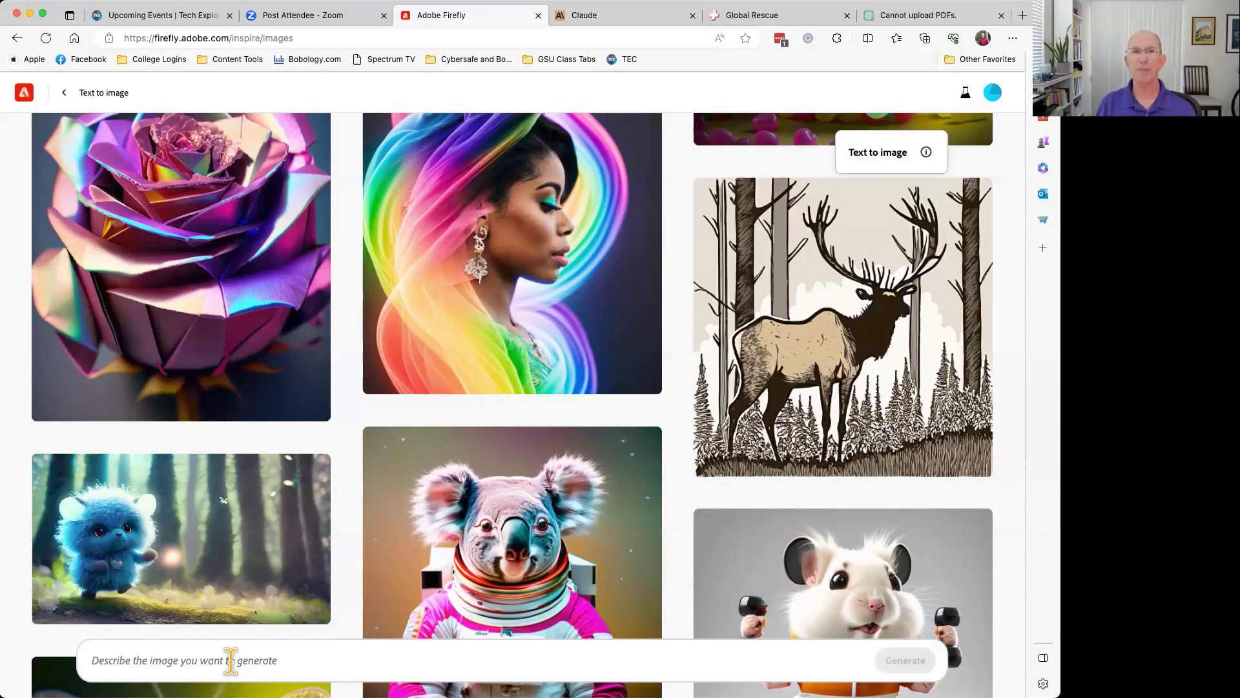
left_click(65, 93)
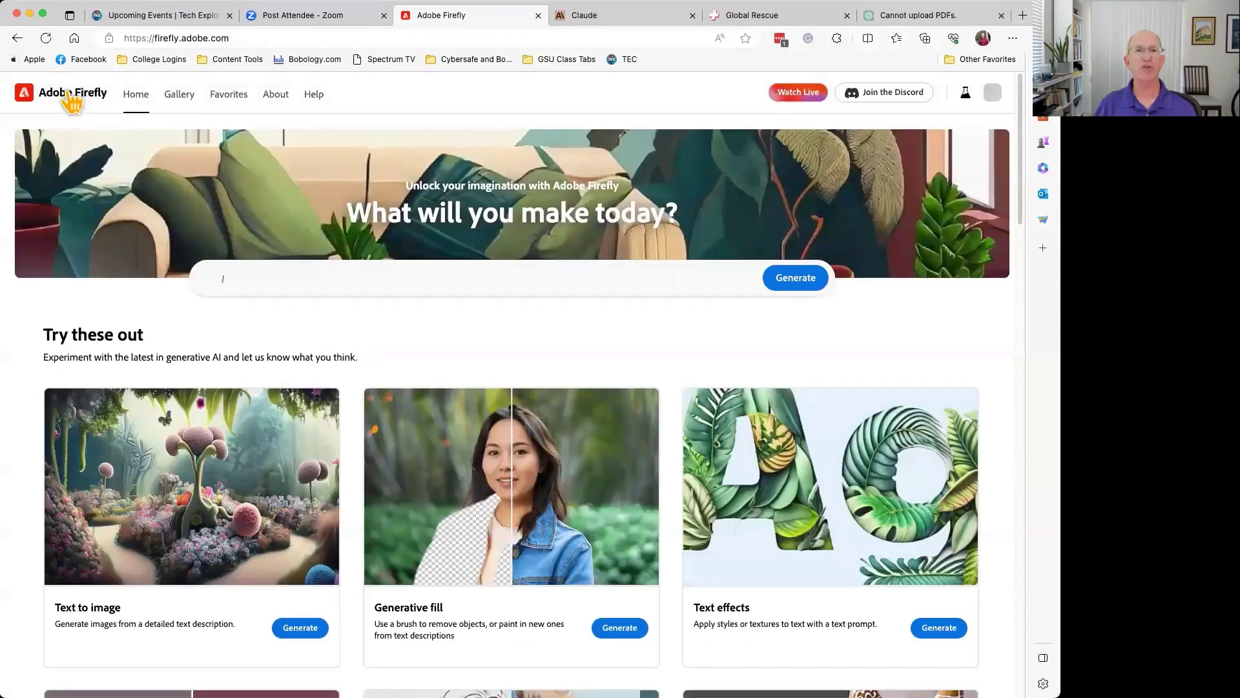
type("gn living ")
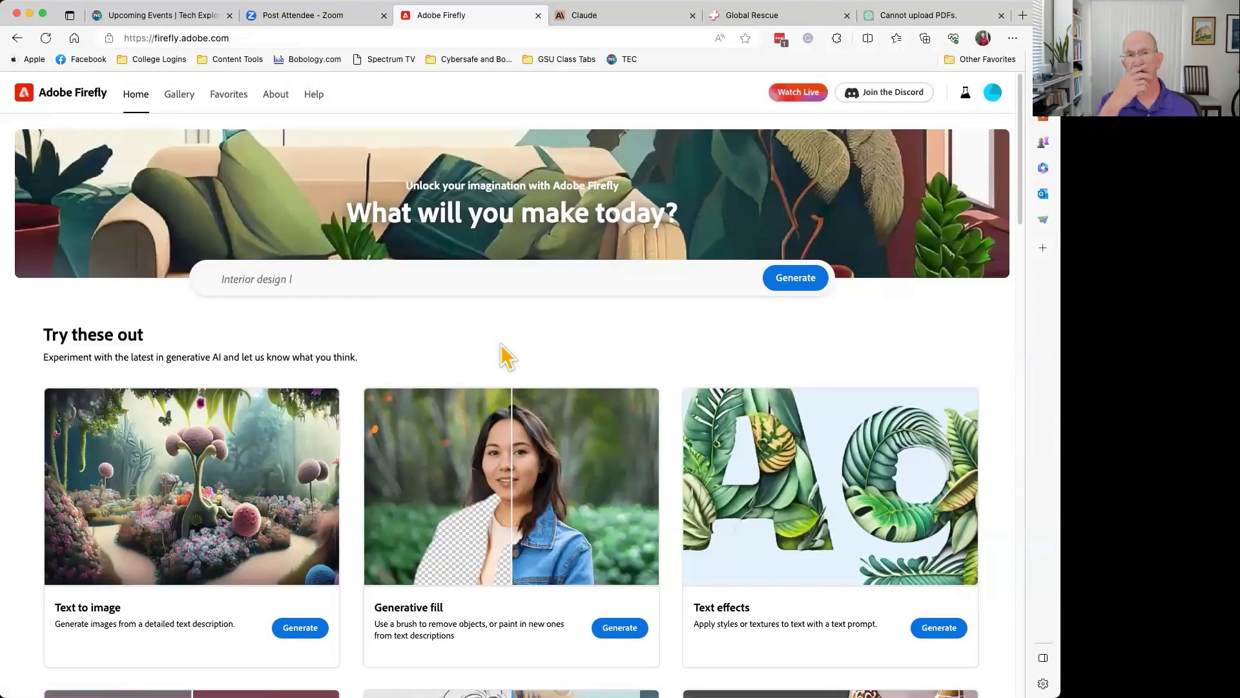
type("room with a lo")
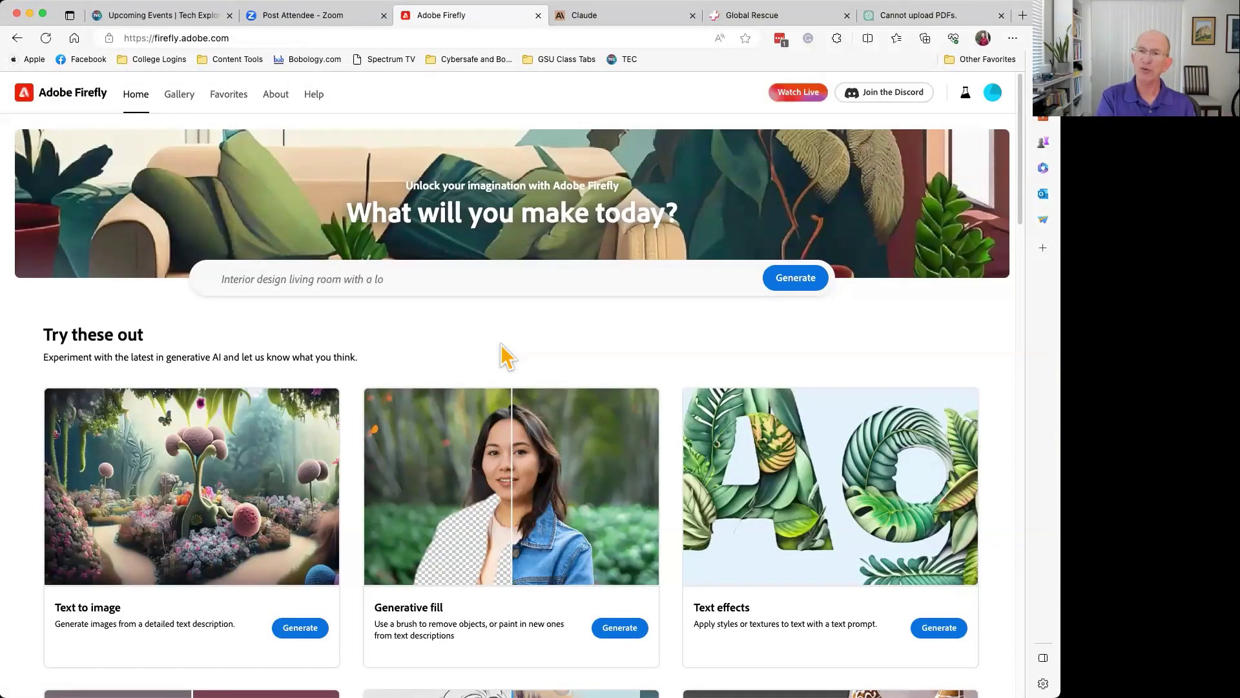
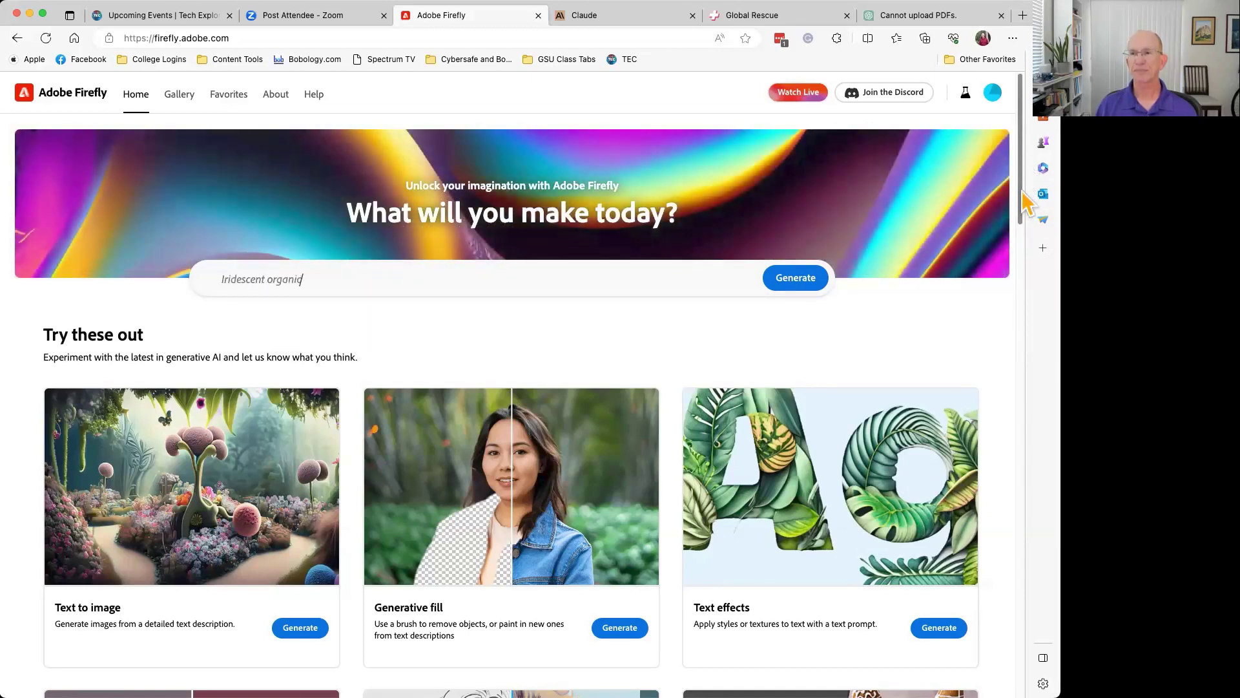
- Examine the In exploration features on the home page, from Personalized results to Text to template
left_click_drag(1026, 194, 1024, 604)
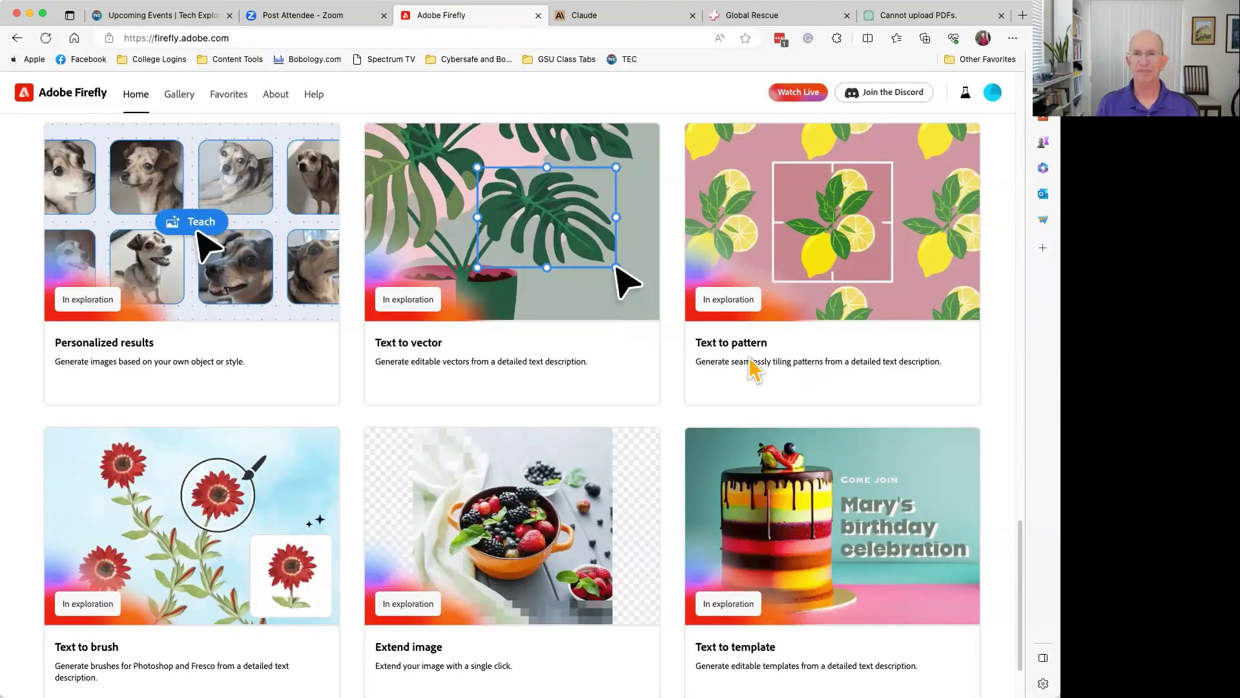
scroll(683, 367, "up", 3)
scroll(683, 368, "up", 5)
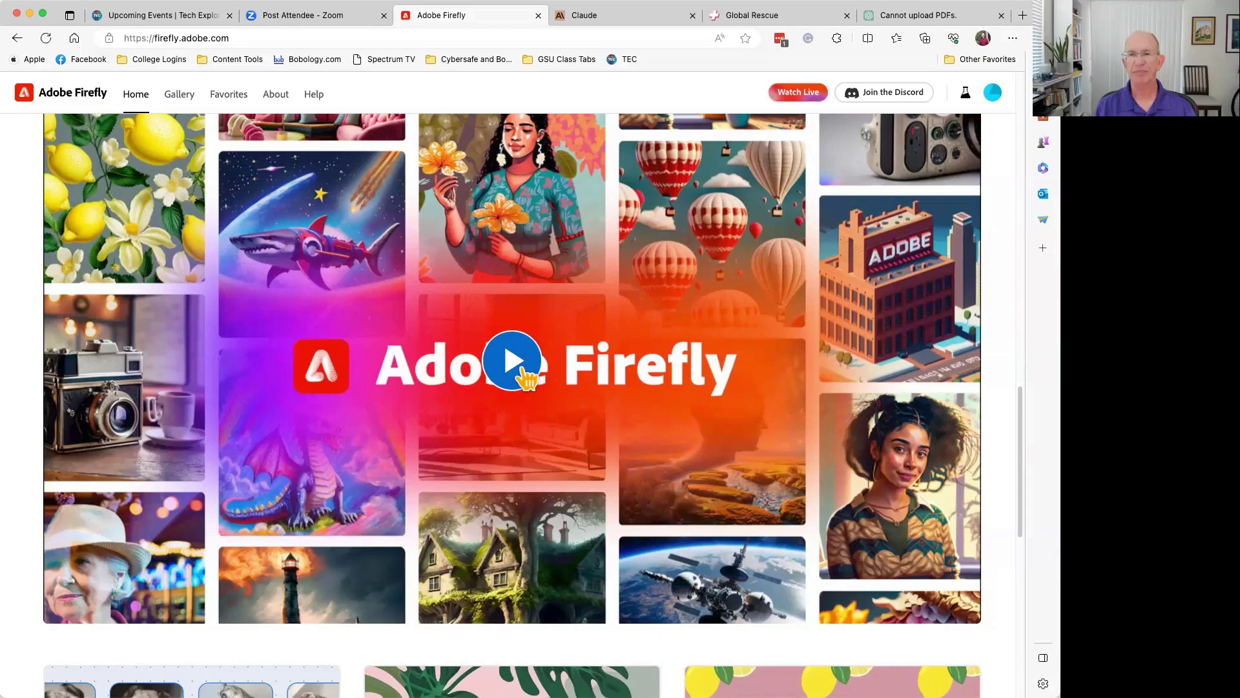
scroll(687, 407, "down", 5)
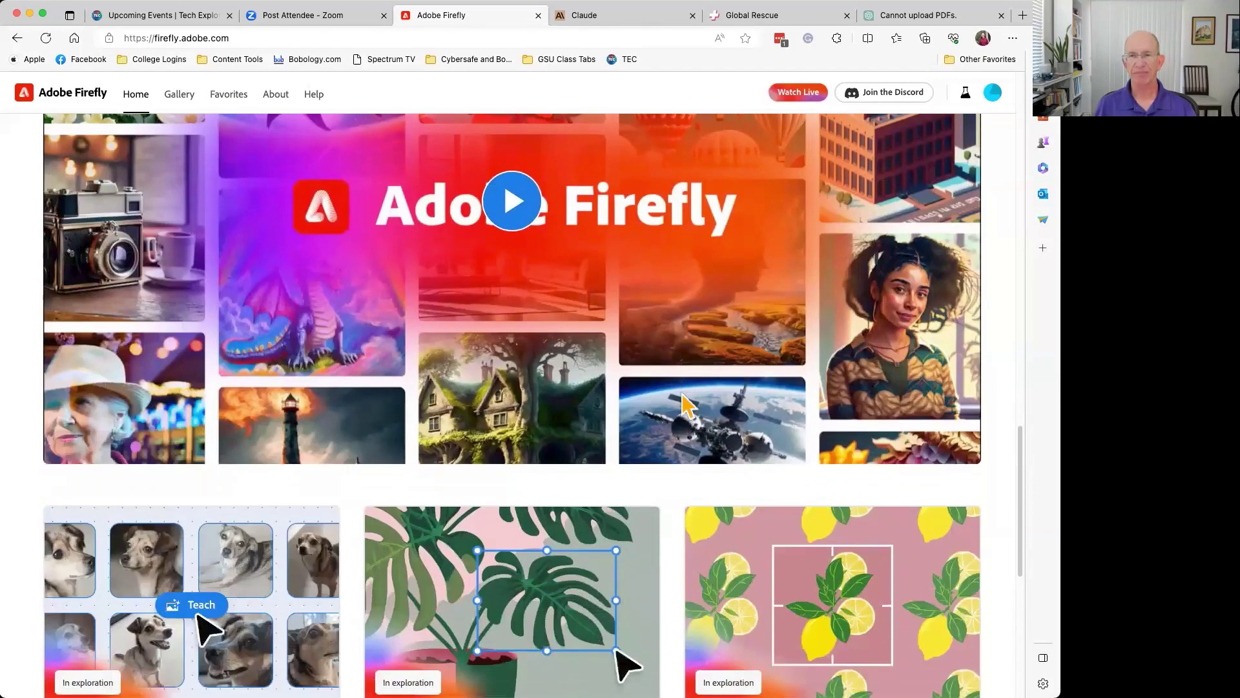
scroll(687, 407, "down", 3)
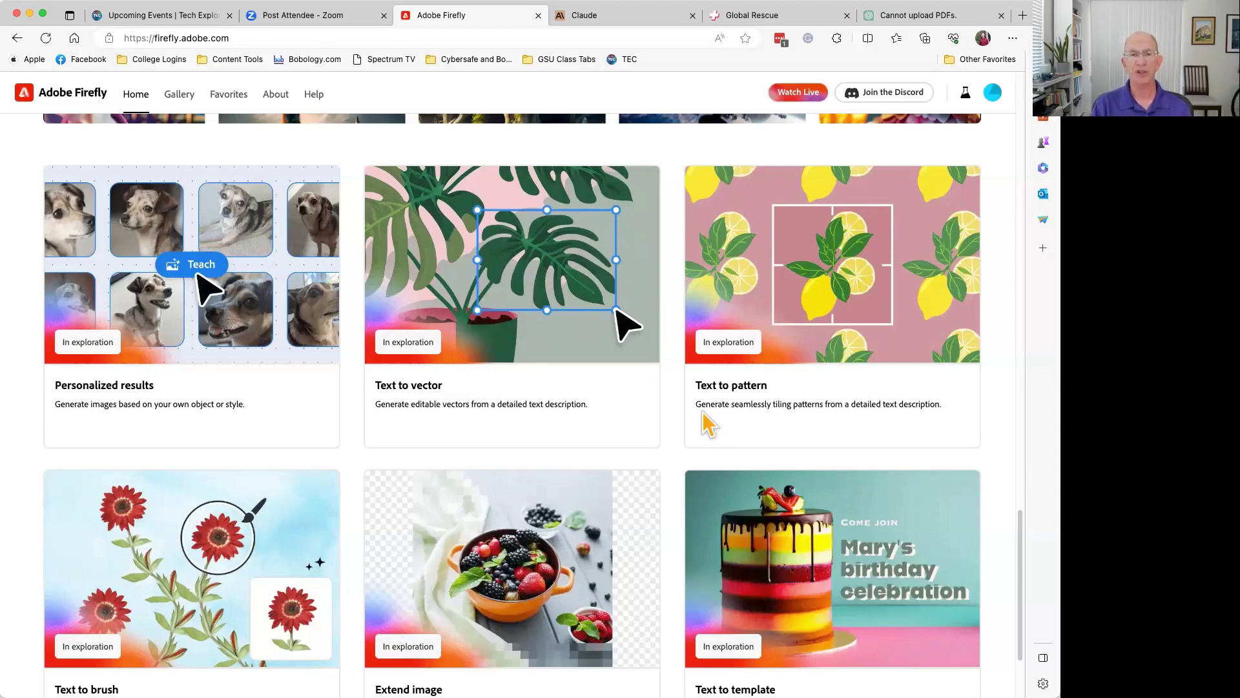
scroll(707, 423, "down", 5)
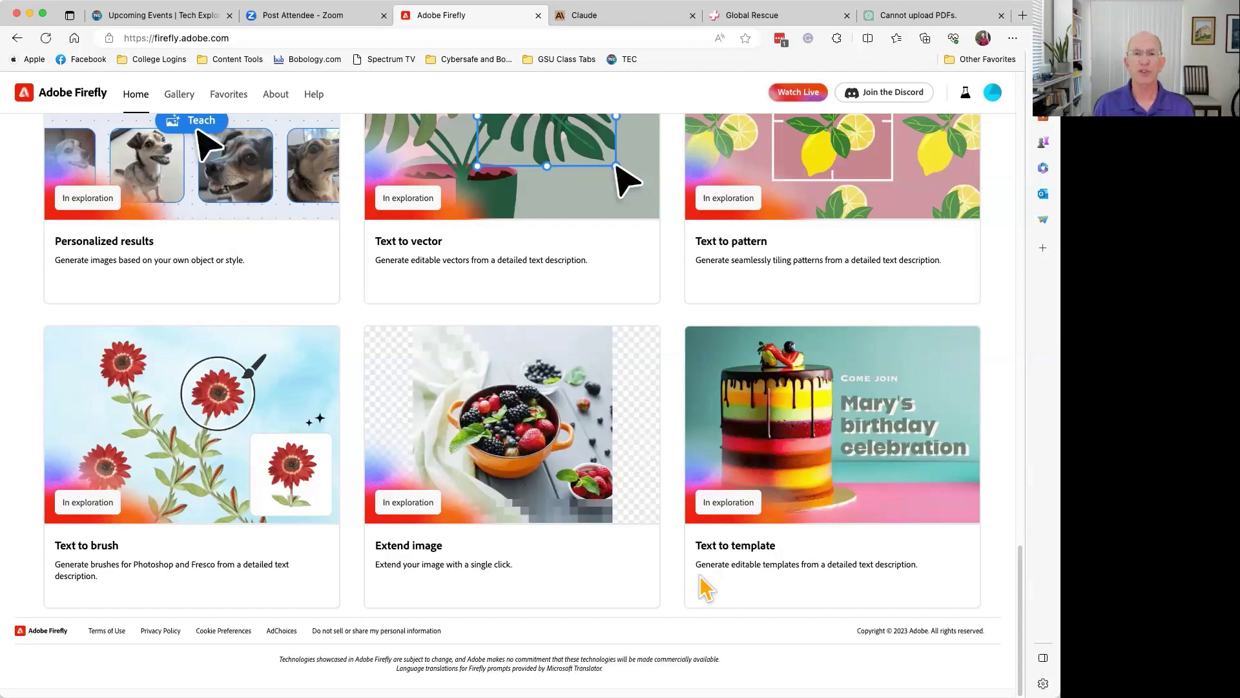
- Open the giant octopus sample from the Get inspired gallery to view its generated images and prompt
scroll(669, 466, "up", 3)
scroll(669, 466, "up", 5)
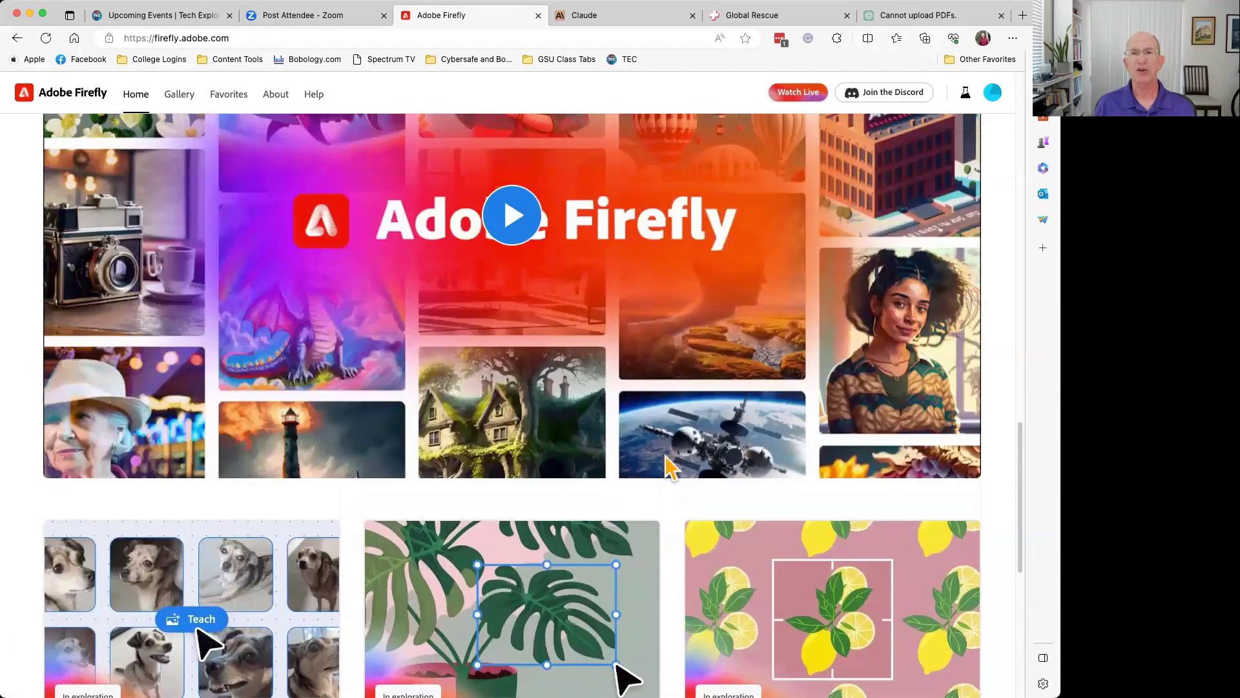
scroll(670, 467, "up", 2)
scroll(669, 466, "up", 12)
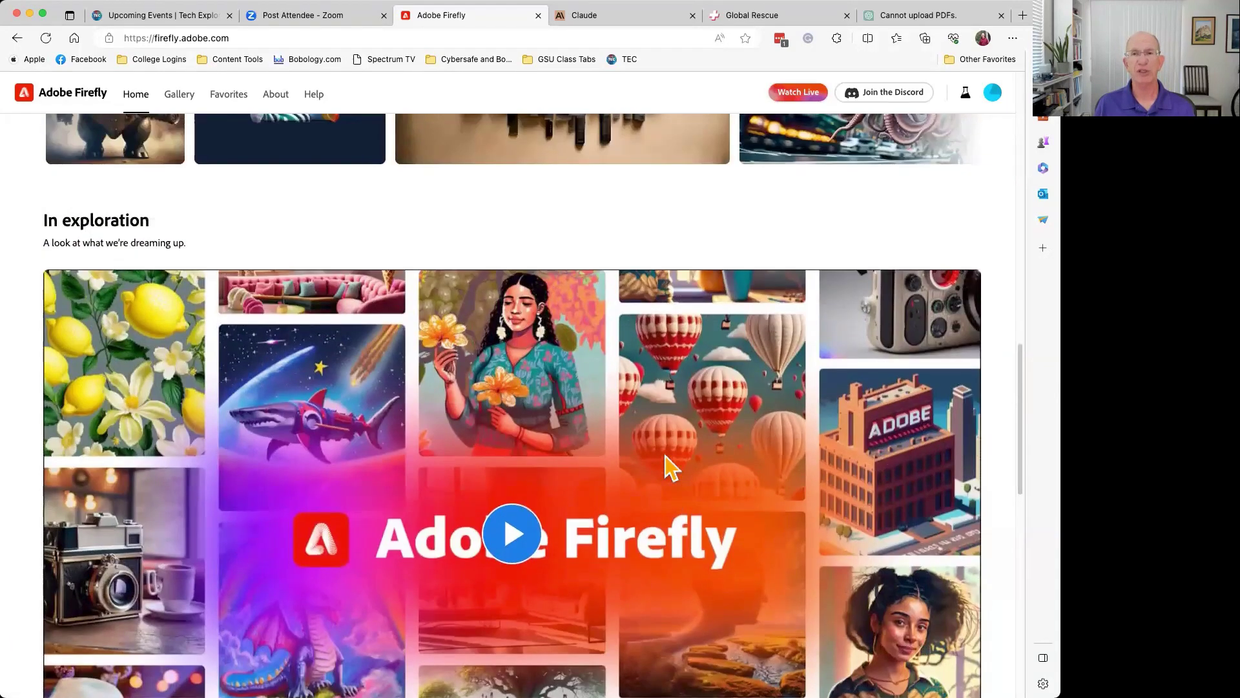
scroll(670, 465, "down", 5)
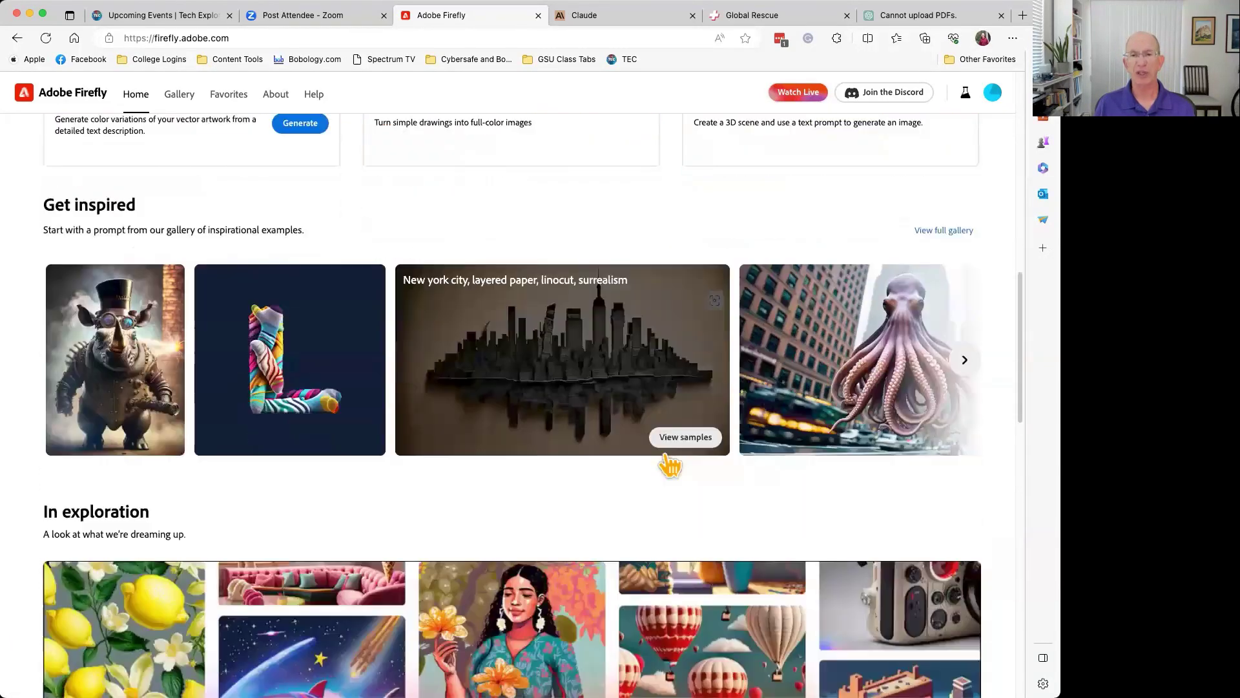
left_click(858, 401)
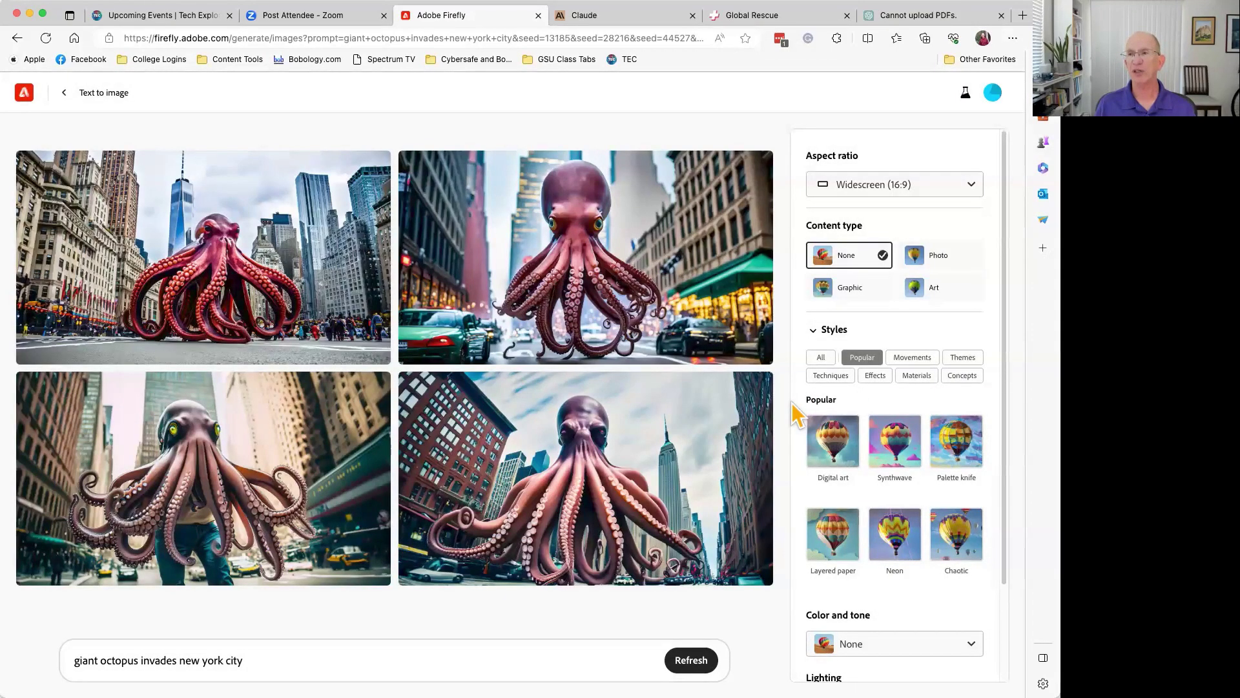
- Select the Digital art style for the octopus images and go back to the Text to image gallery
scroll(796, 414, "down", 1)
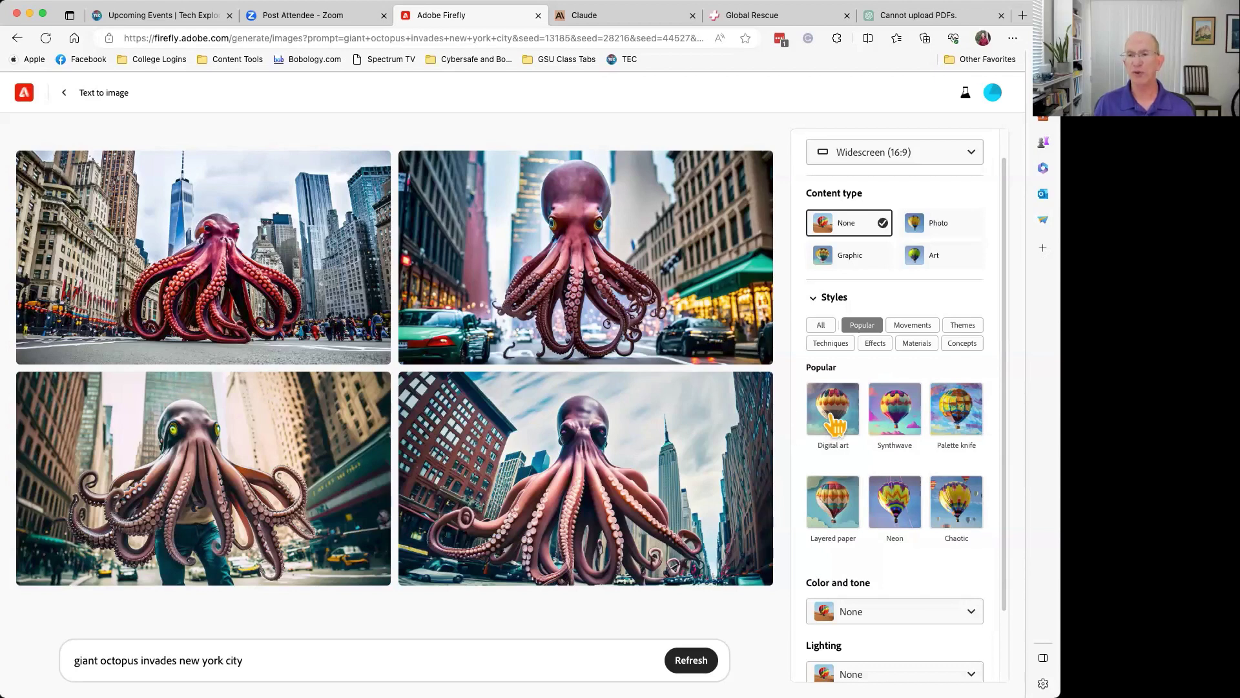
left_click(834, 425)
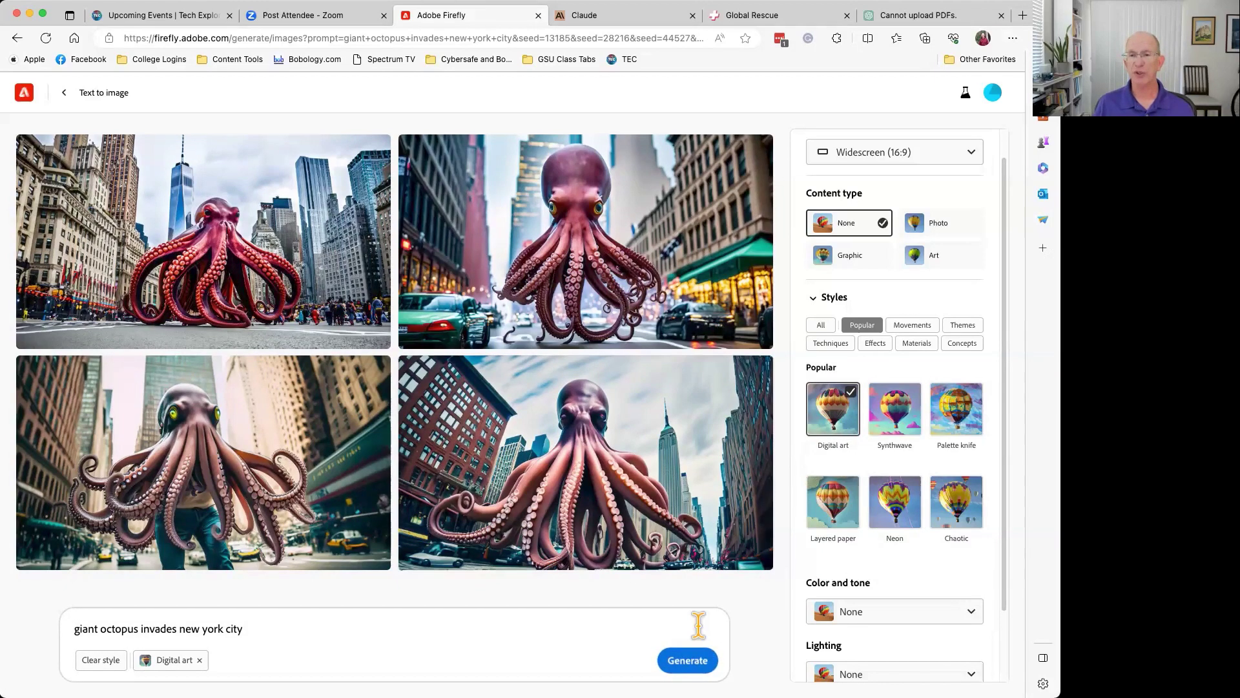
left_click(64, 92)
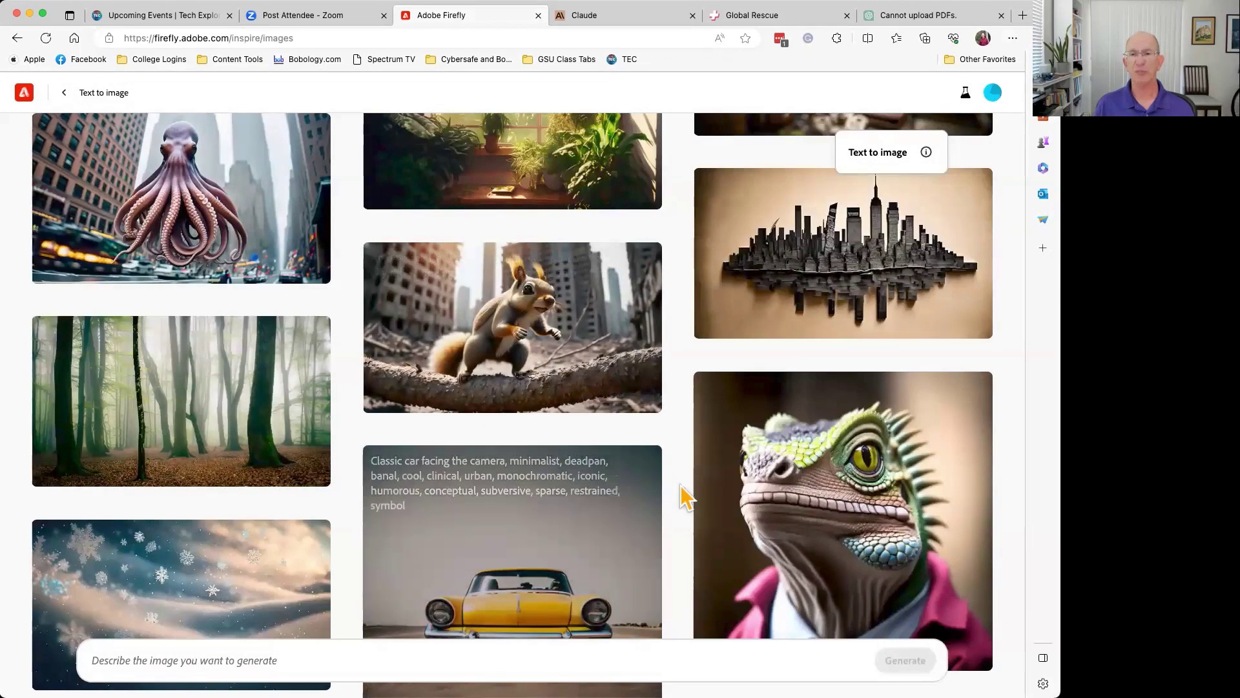
- Open the mossy fairy house sample from the Text to image gallery
scroll(685, 498, "down", 5)
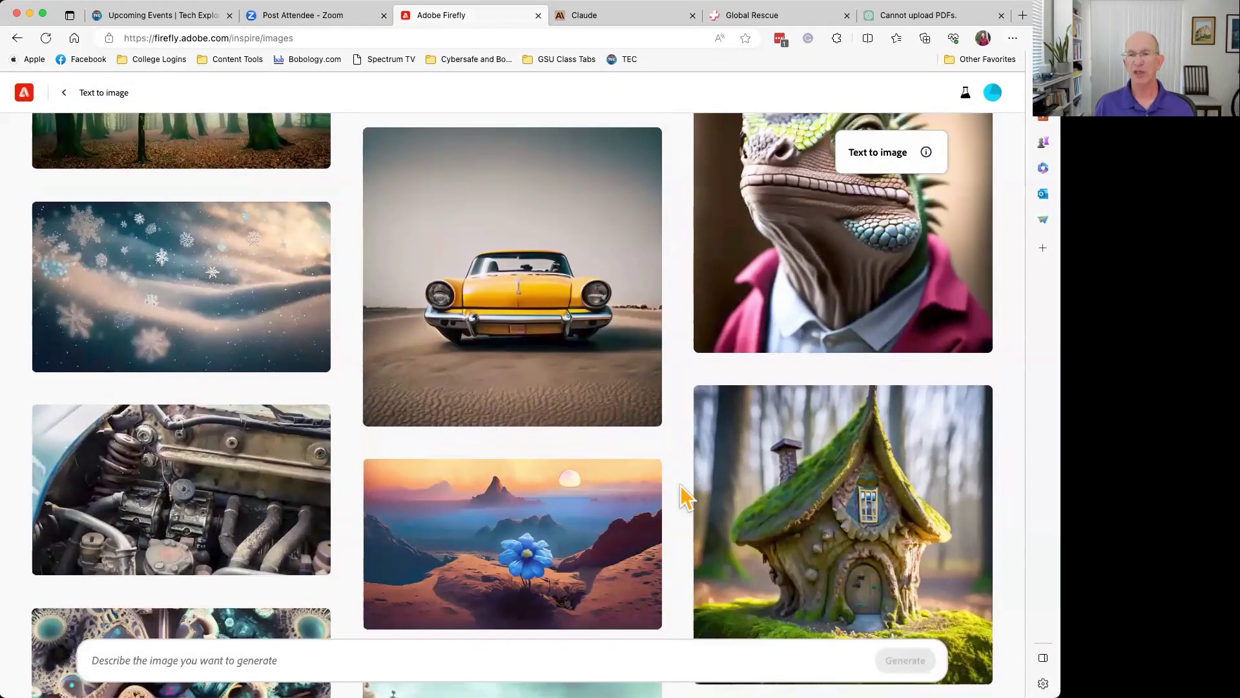
scroll(685, 497, "down", 4)
left_click(866, 333)
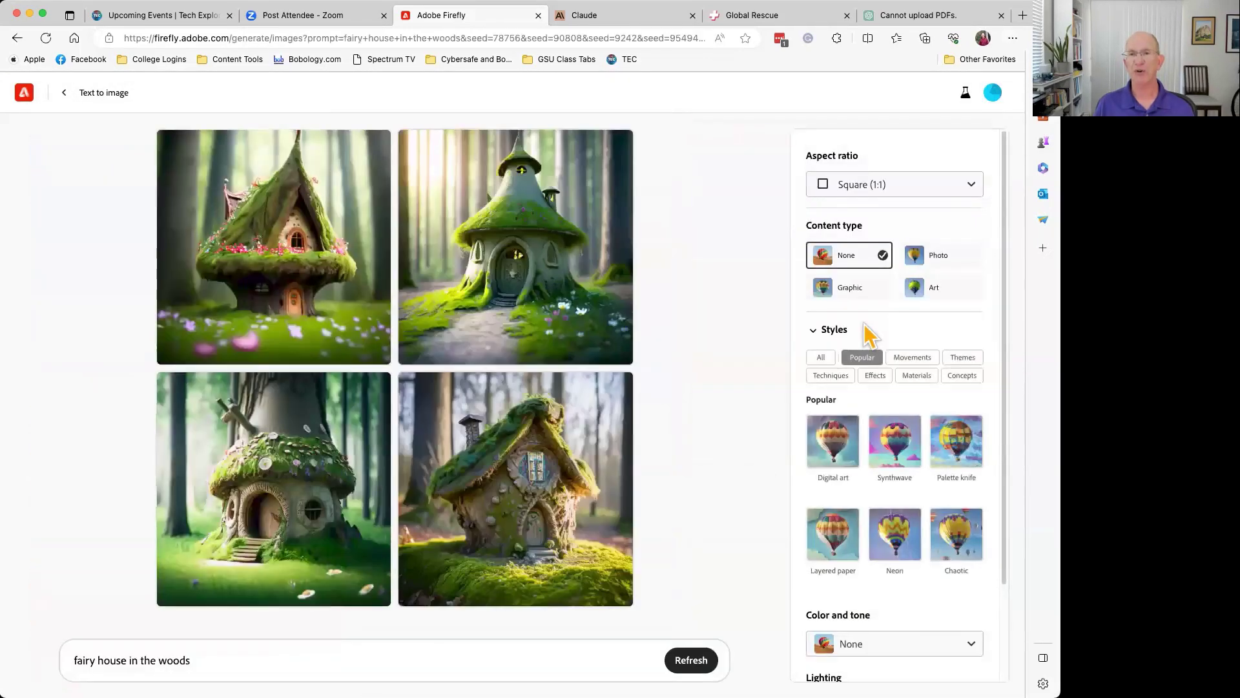
- Add "at night" to the fairy house prompt and generate new images from it
left_click(214, 658)
type("at nigh")
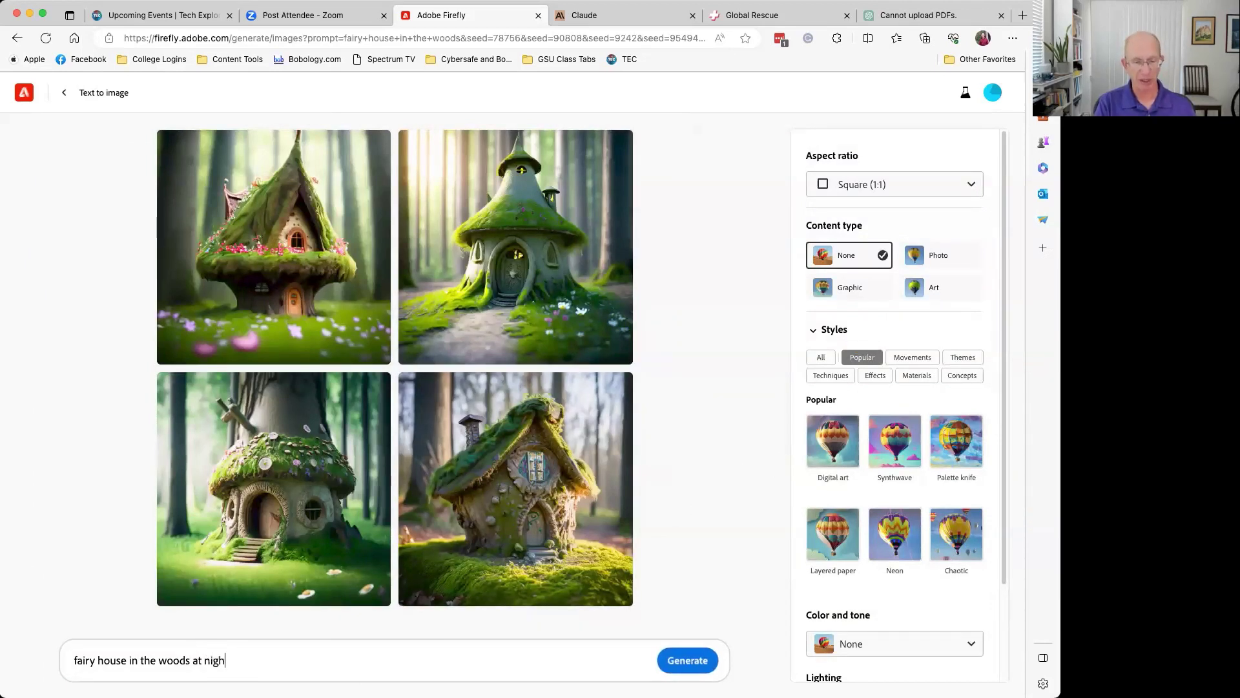
type("t")
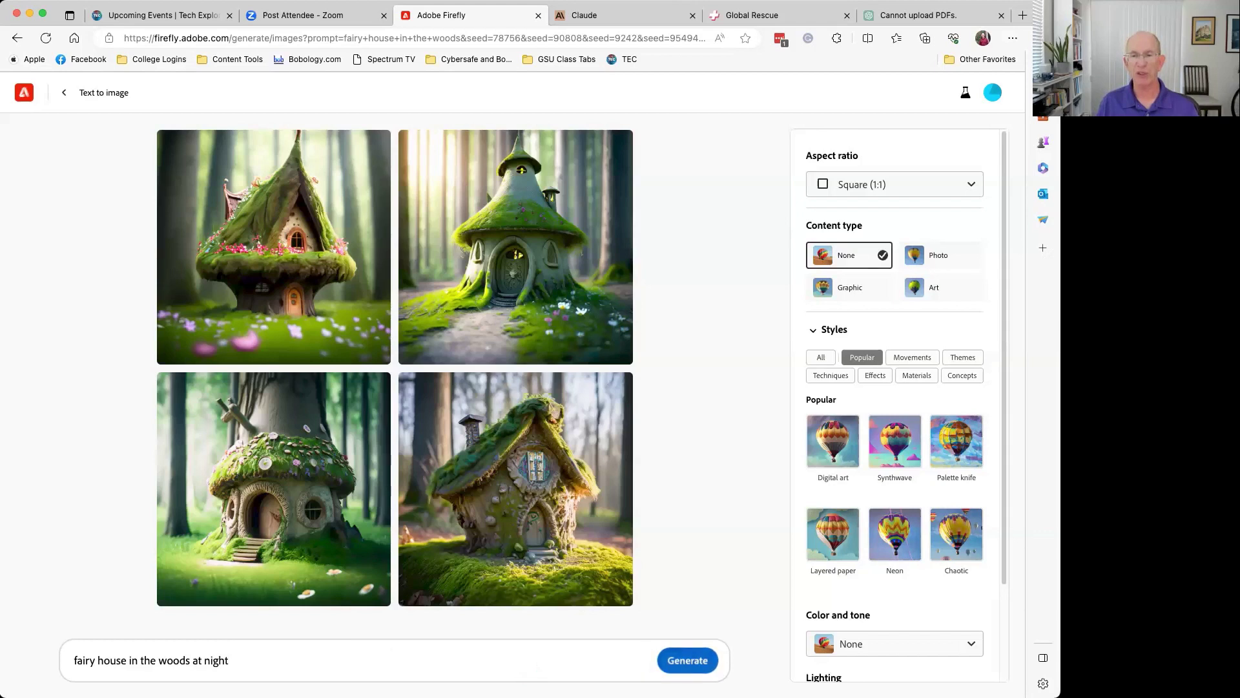
left_click(687, 660)
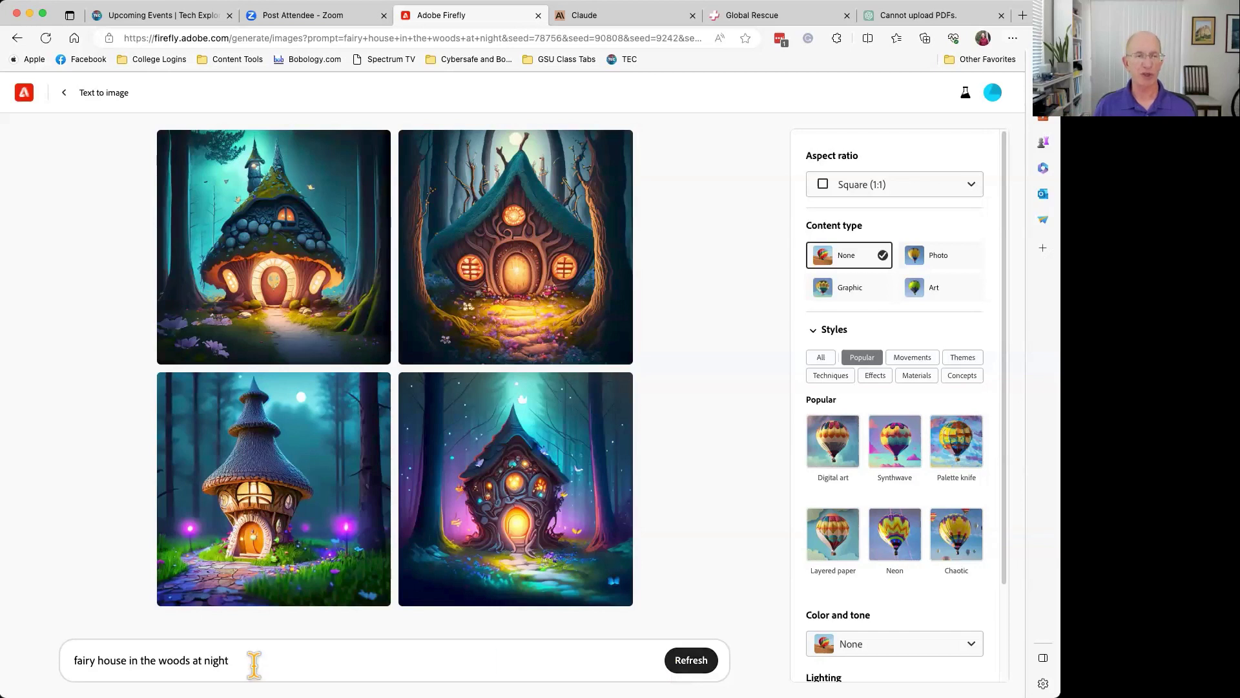
- Add "with a unicorn in front" to the fairy house prompt and generate new images
type("with a")
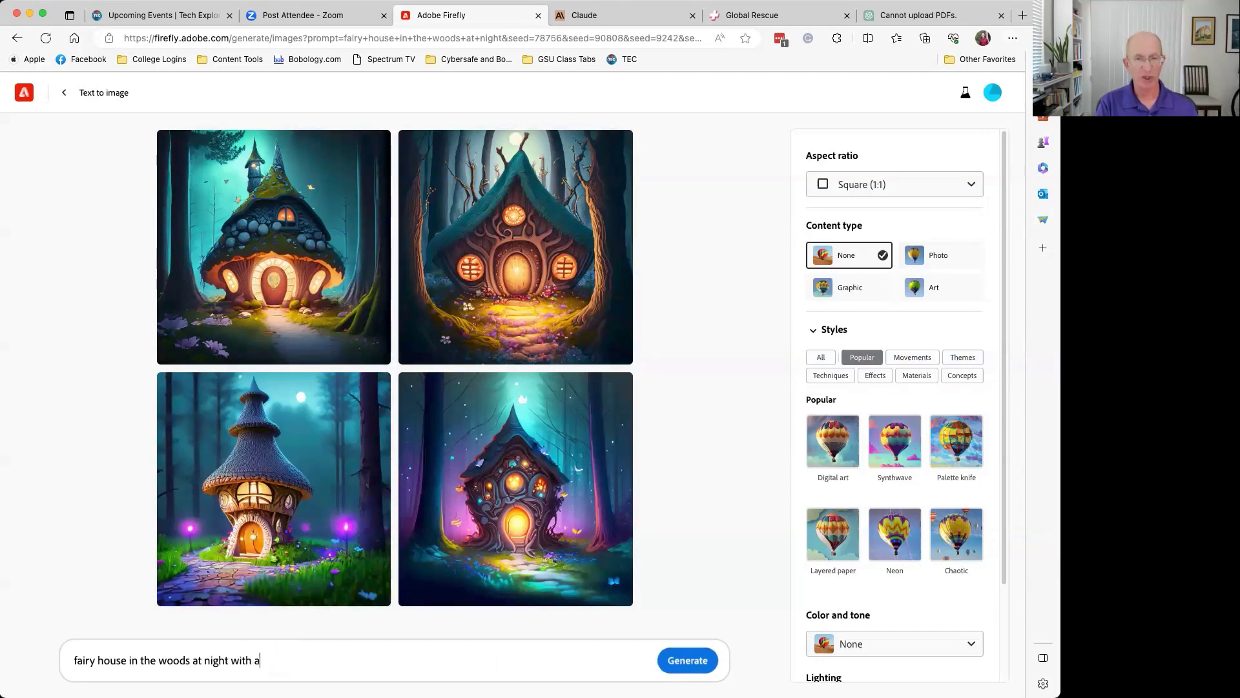
type(" unicorn")
type("in front")
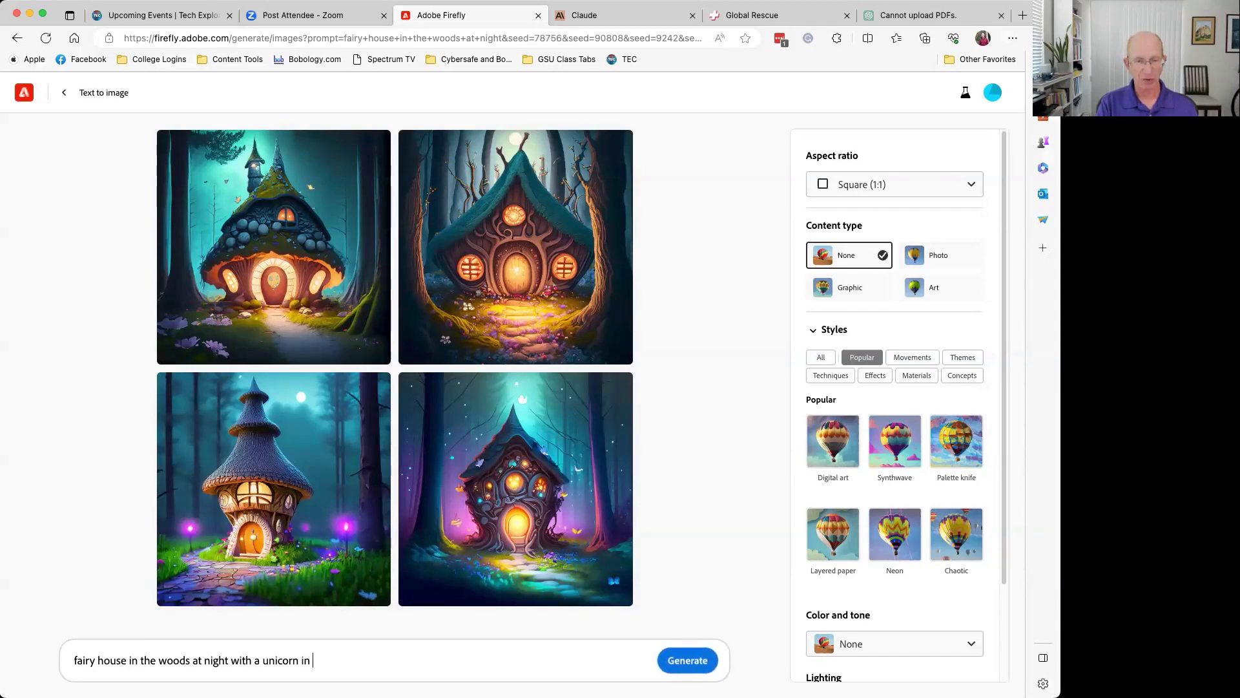
key("Return")
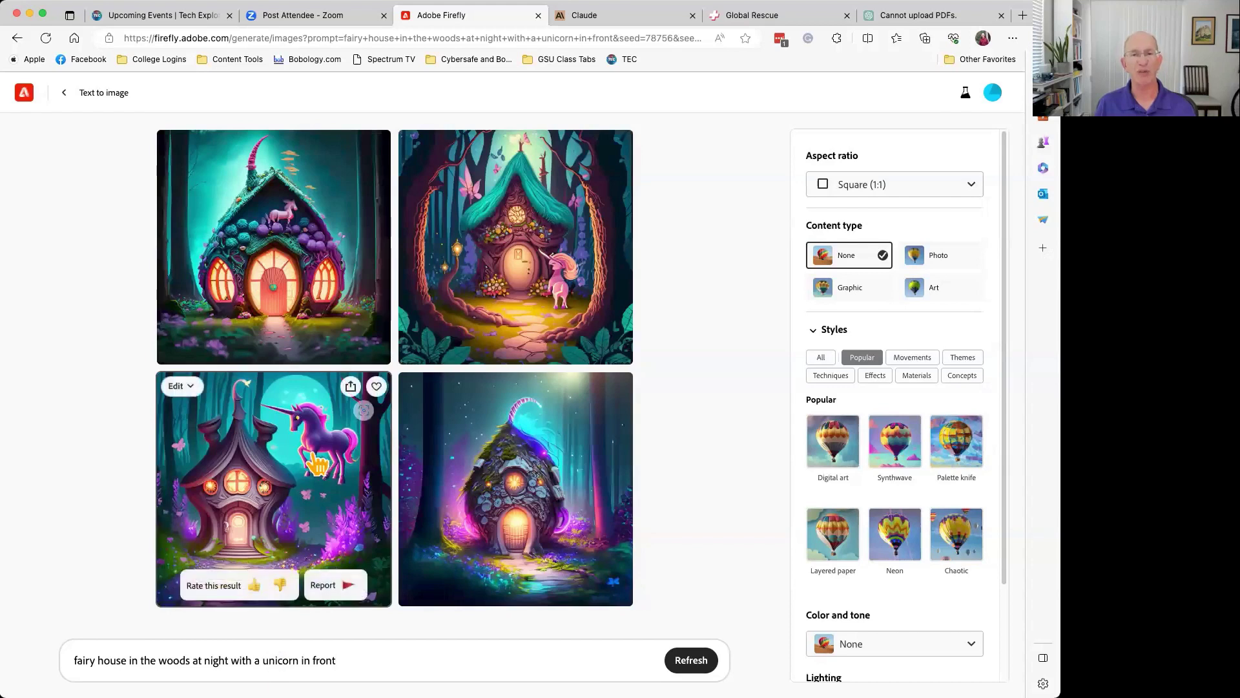
- Rate the fairy house images: negatively for the one without a unicorn, positively for the flying purple unicorn and the pink unicorn by the door
mouse_move(568, 304)
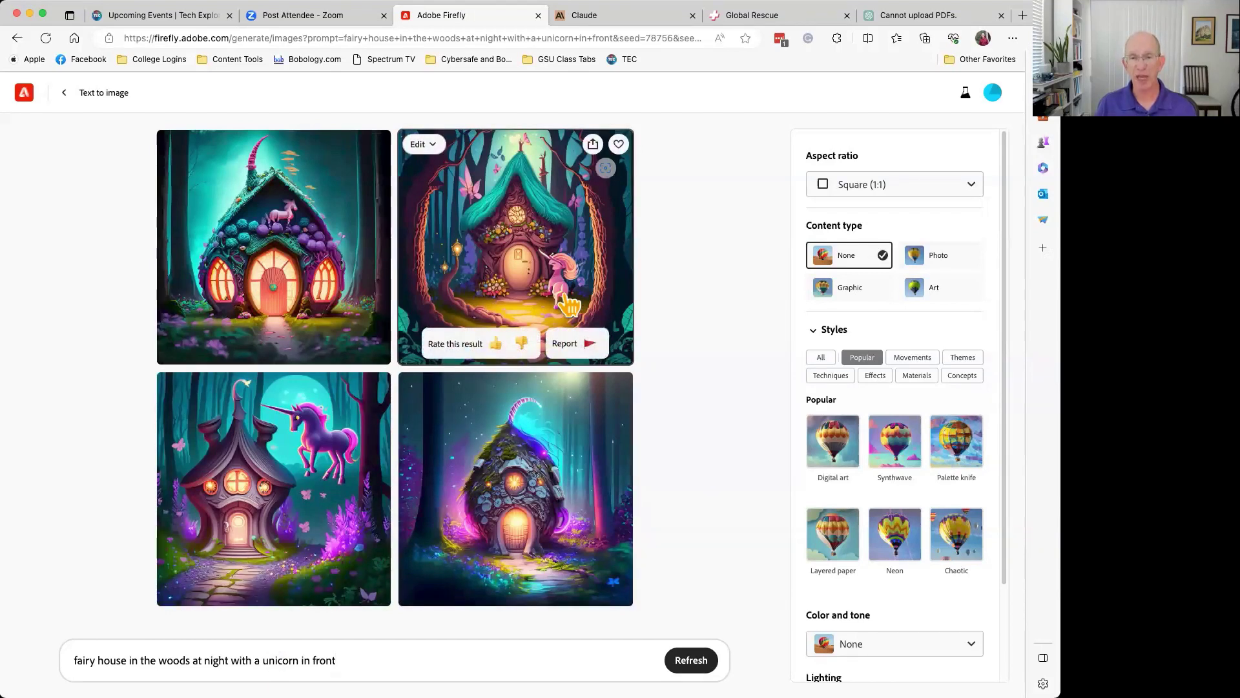
mouse_move(534, 527)
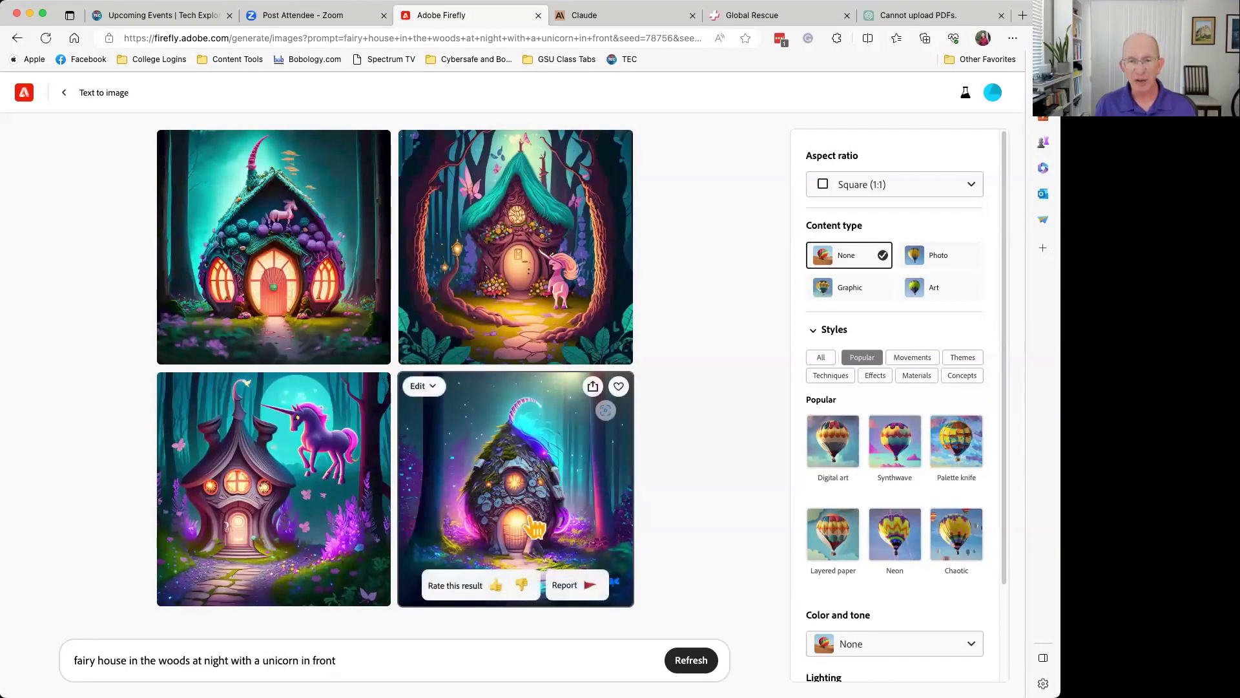
left_click(523, 584)
mouse_move(323, 591)
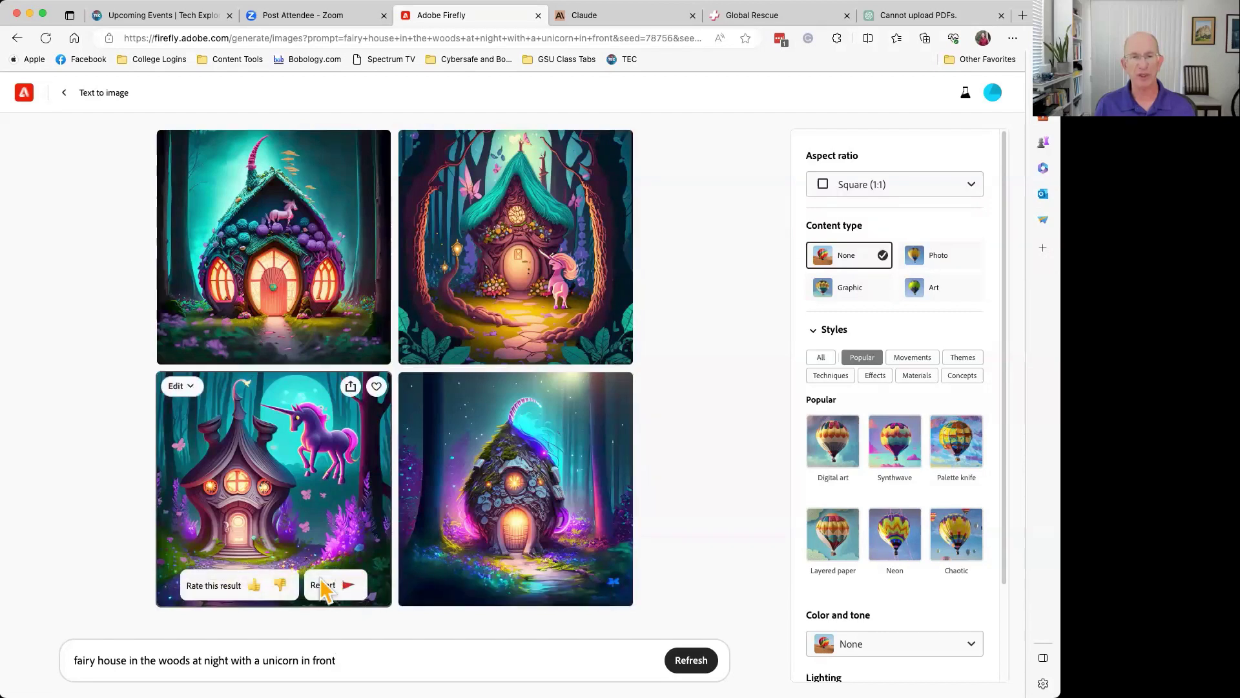
left_click(254, 585)
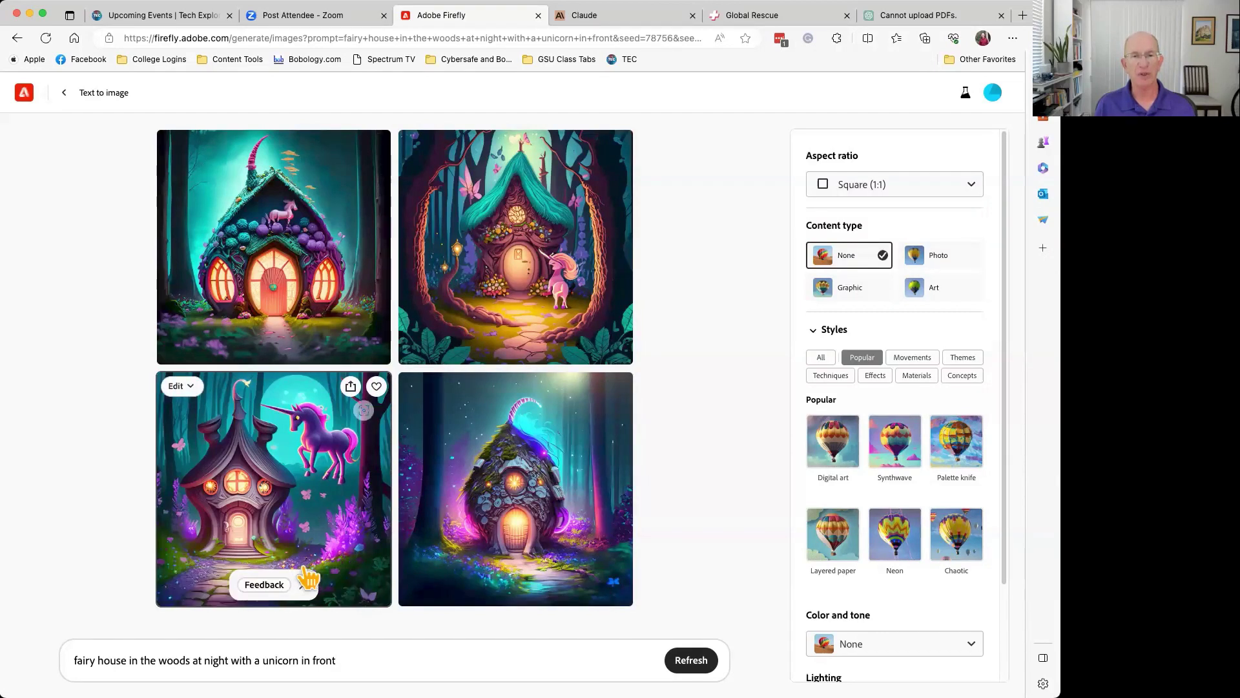
left_click(501, 345)
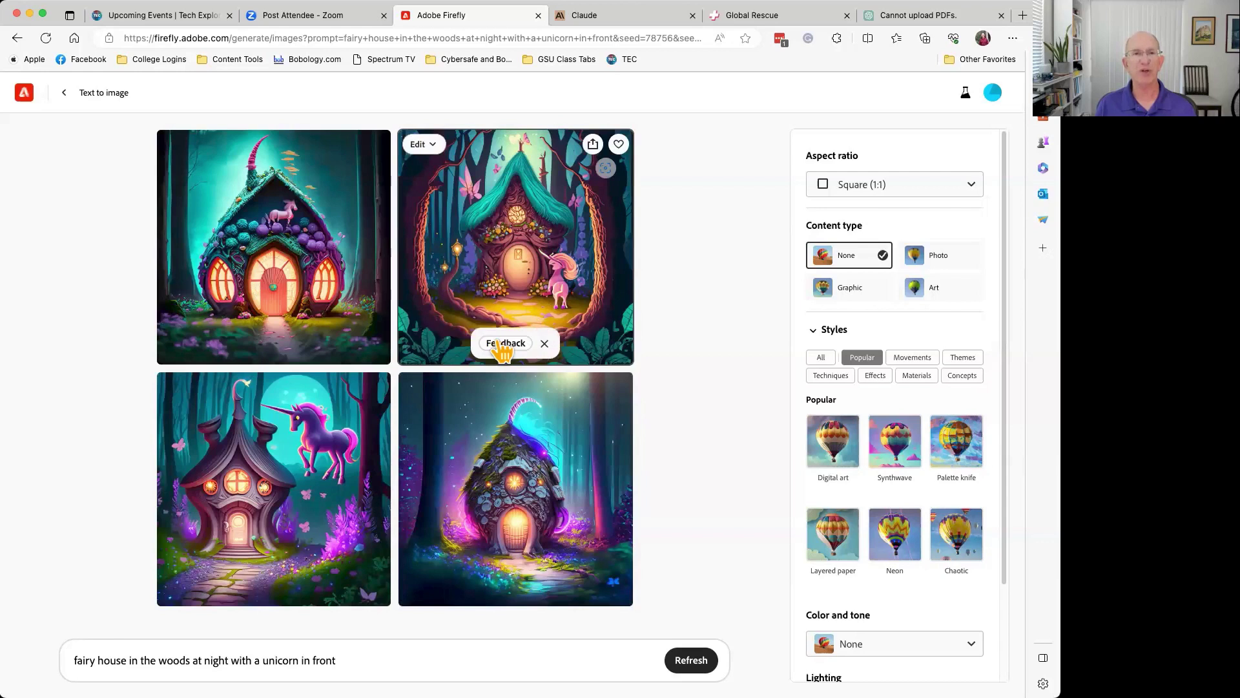
- Enlarge the fairy house image with the pink unicorn beside the door to inspect it, and return to the full set
mouse_move(304, 274)
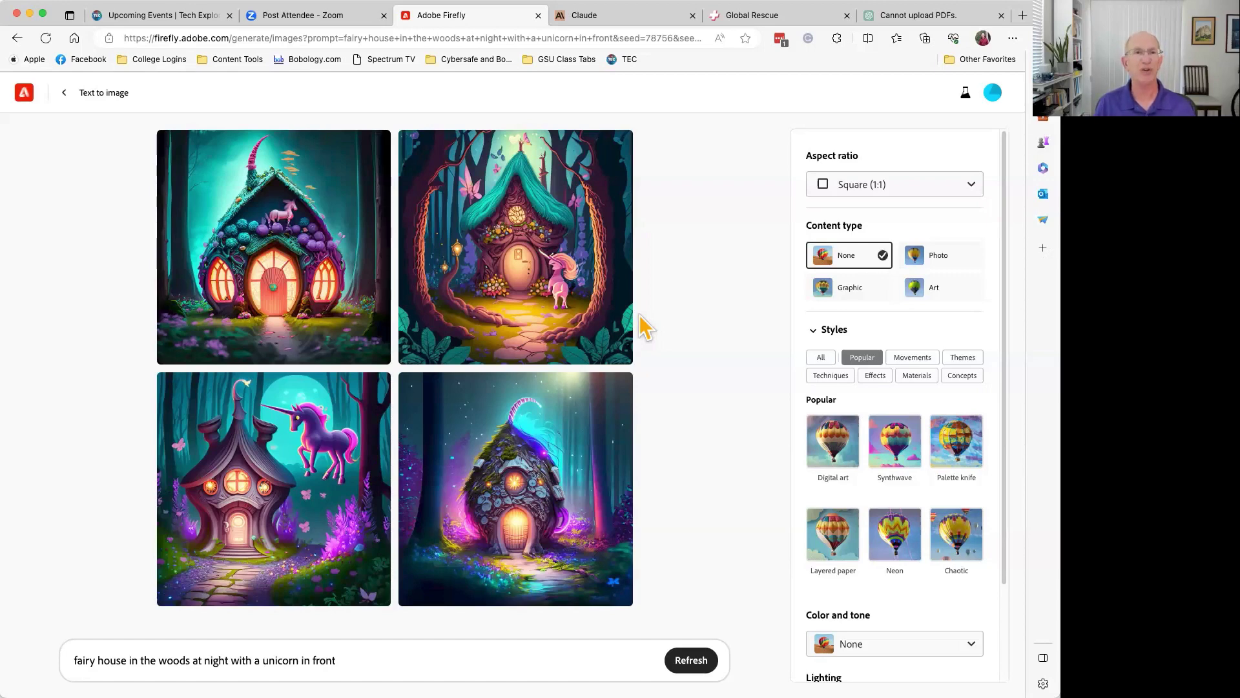
left_click(628, 326)
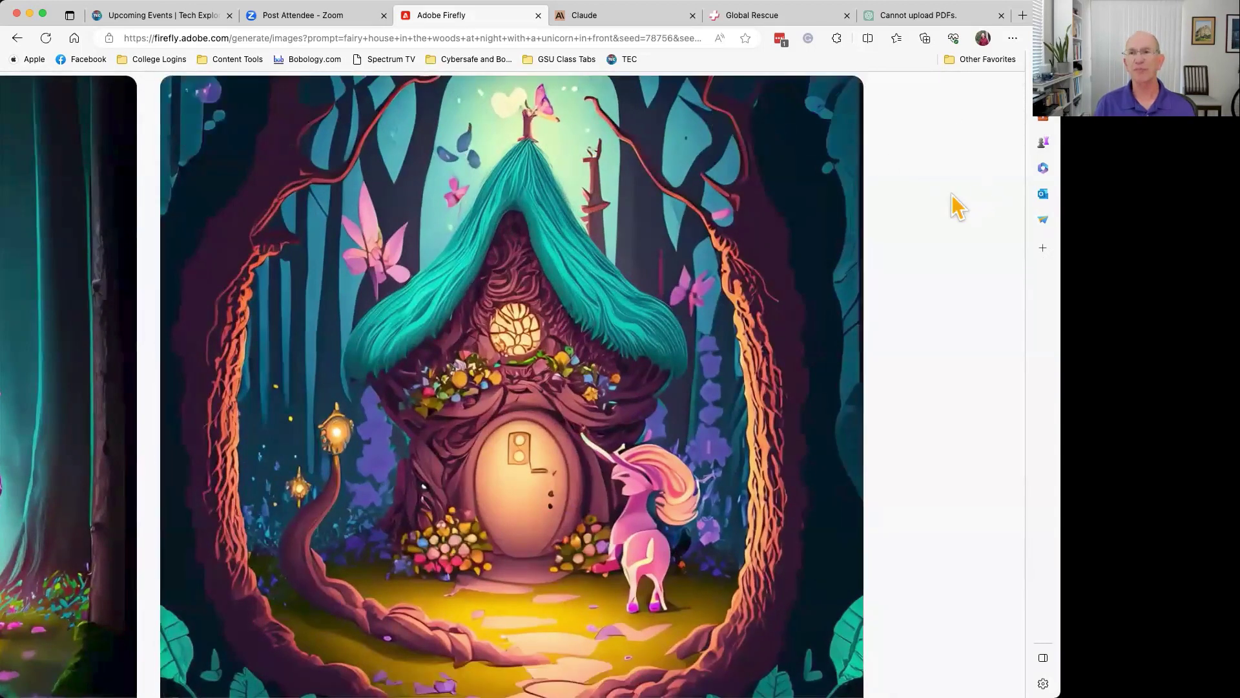
left_click(206, 109)
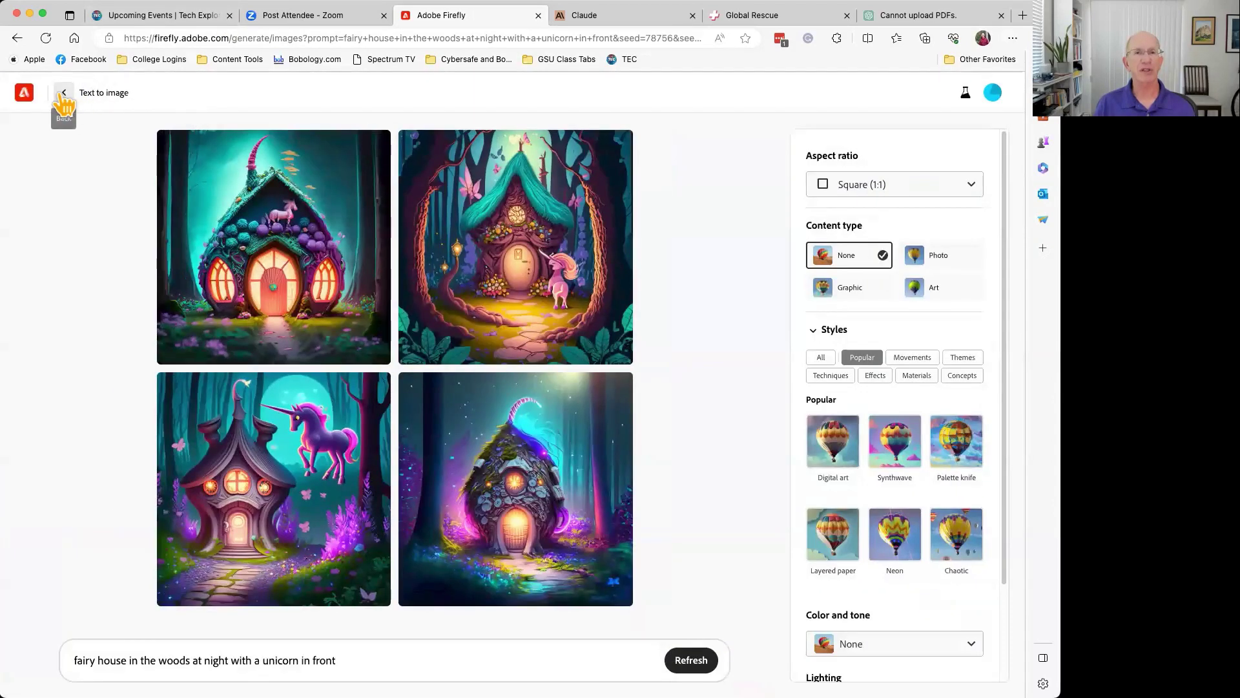
- Open the side profile face and ocean double exposure sample from the gallery and rate its second image positively
left_click(62, 94)
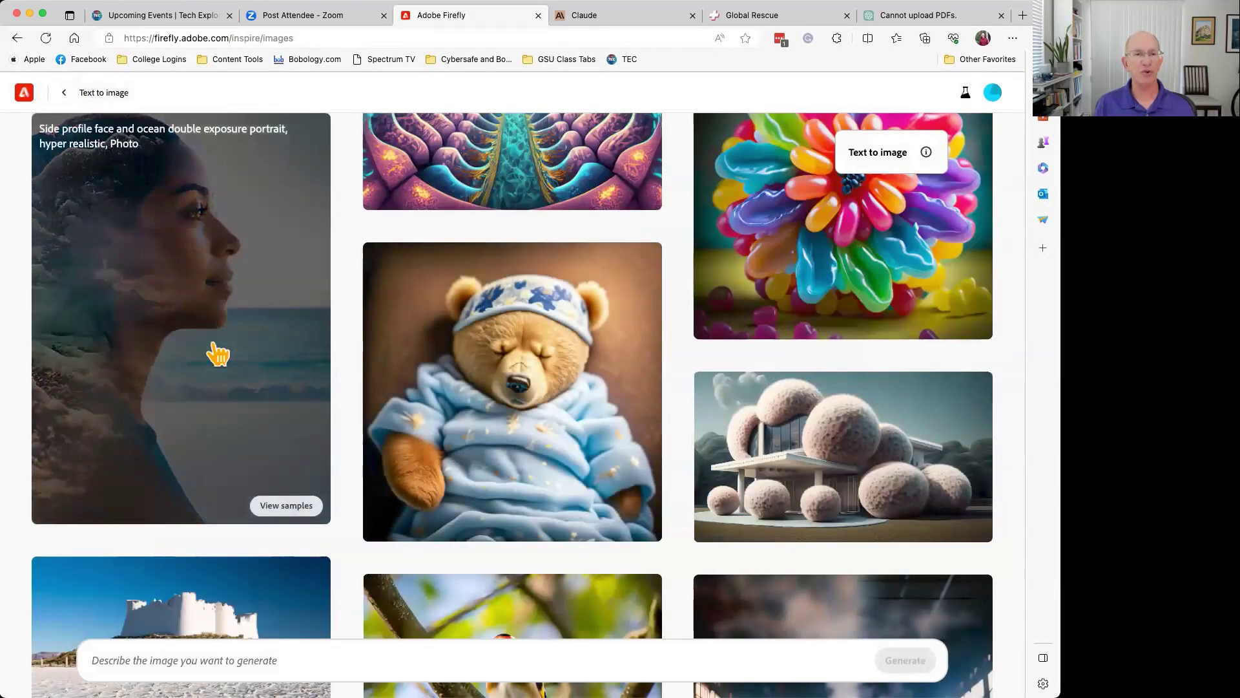
left_click(214, 355)
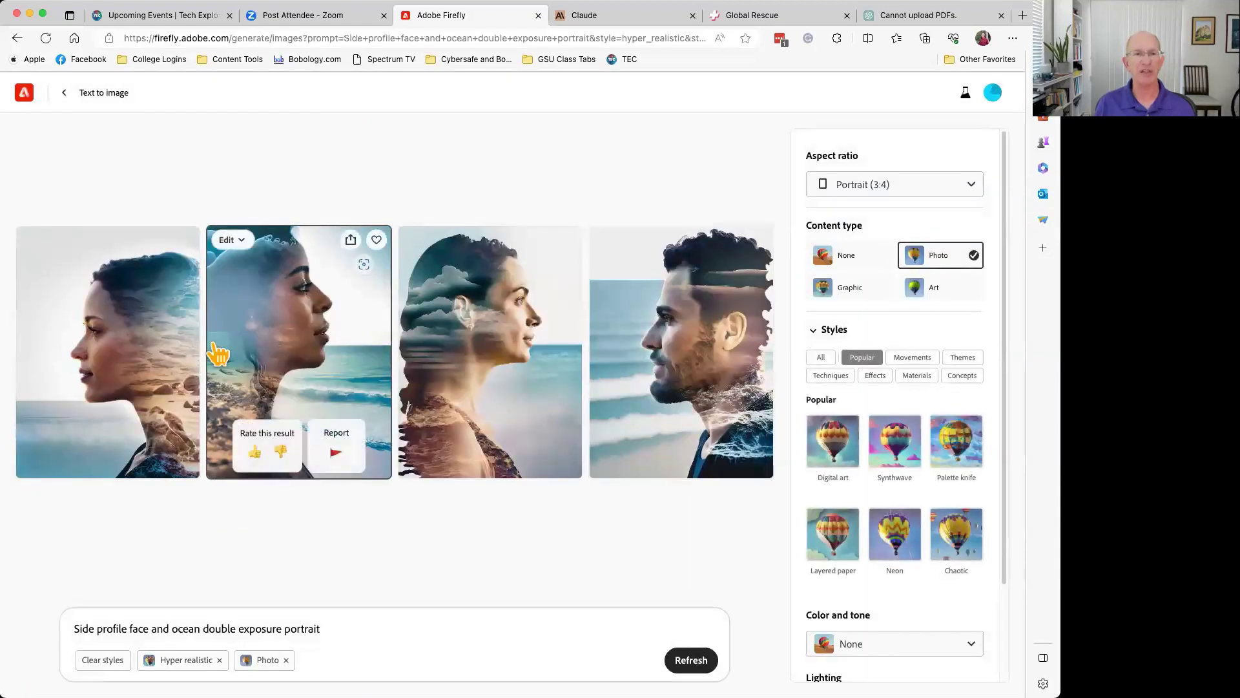
left_click(256, 452)
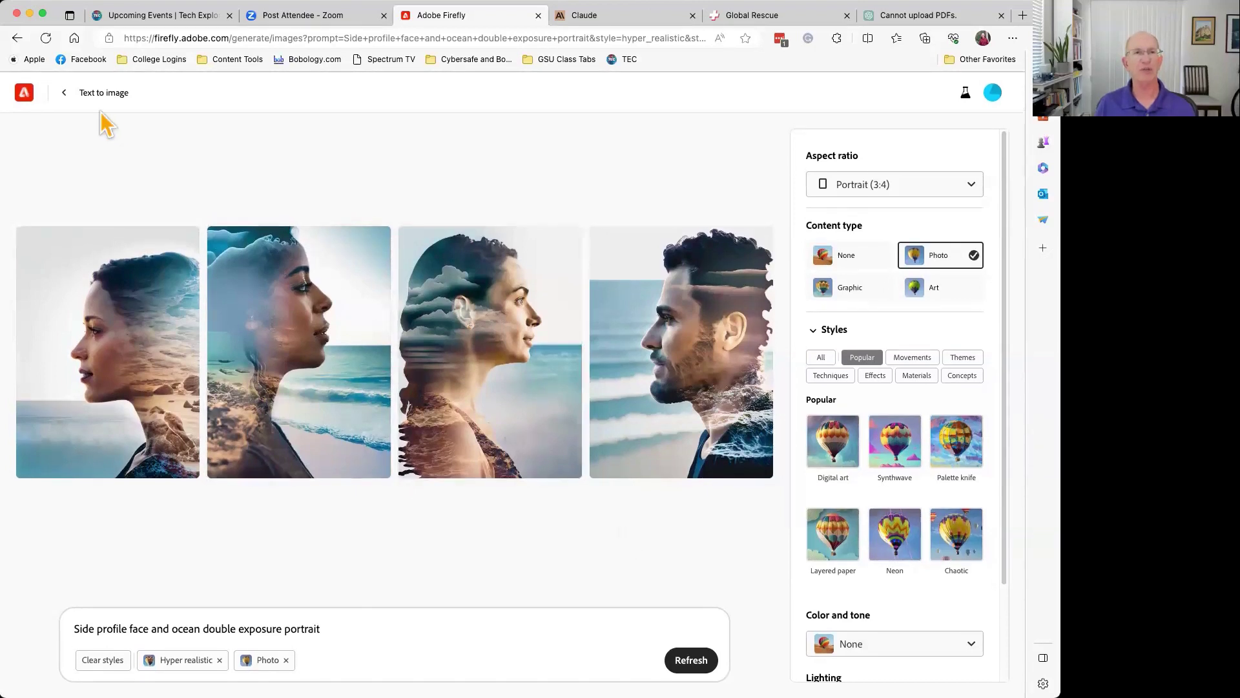
- Return to the Text to image gallery and open the sample of the zebra on a grand Edwardian chair
left_click(64, 93)
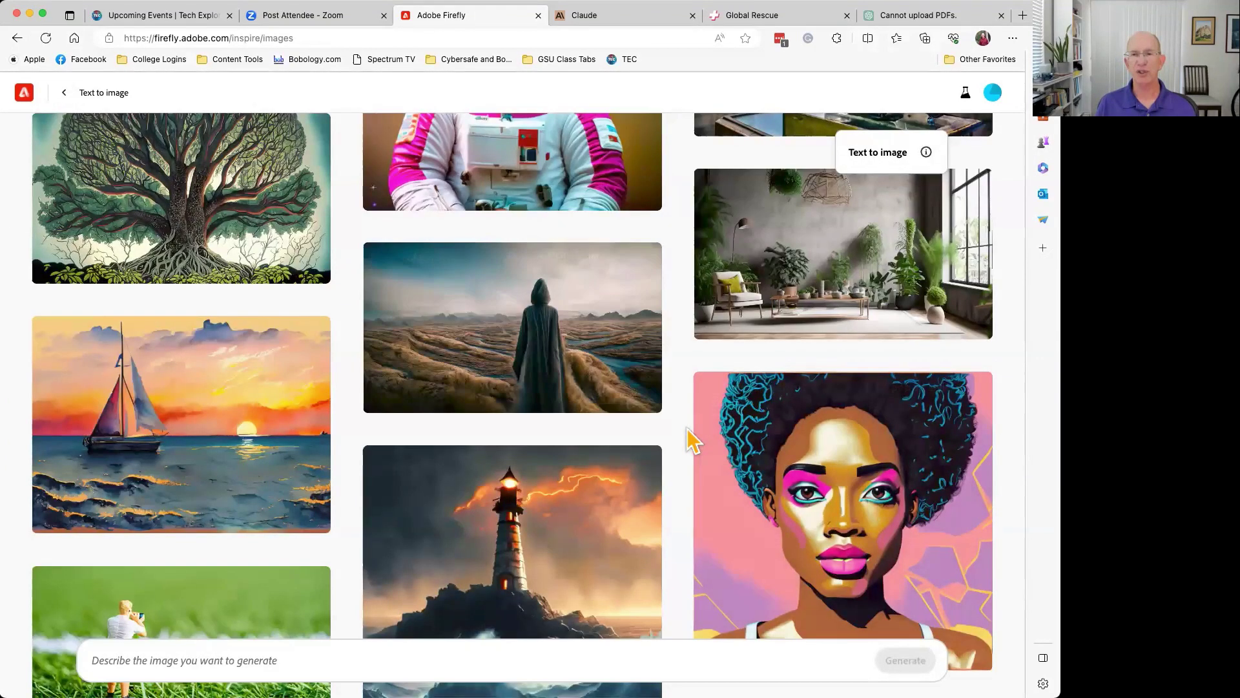
scroll(689, 439, "down", 15)
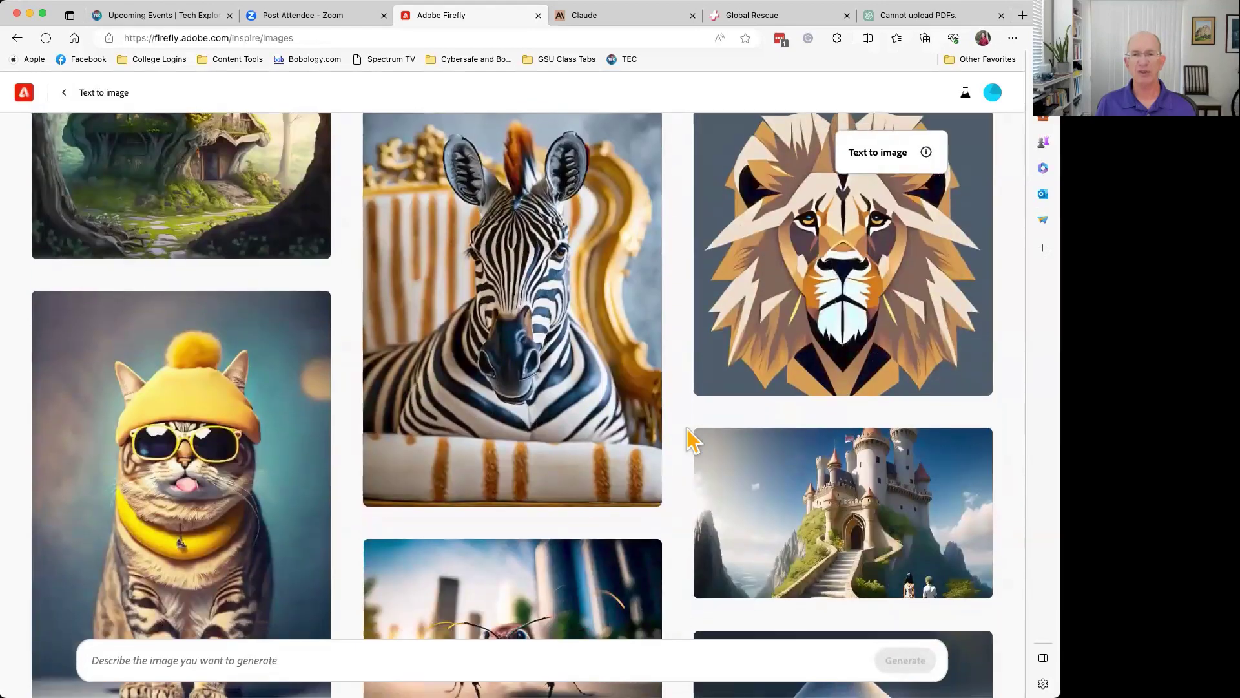
scroll(689, 439, "up", 5)
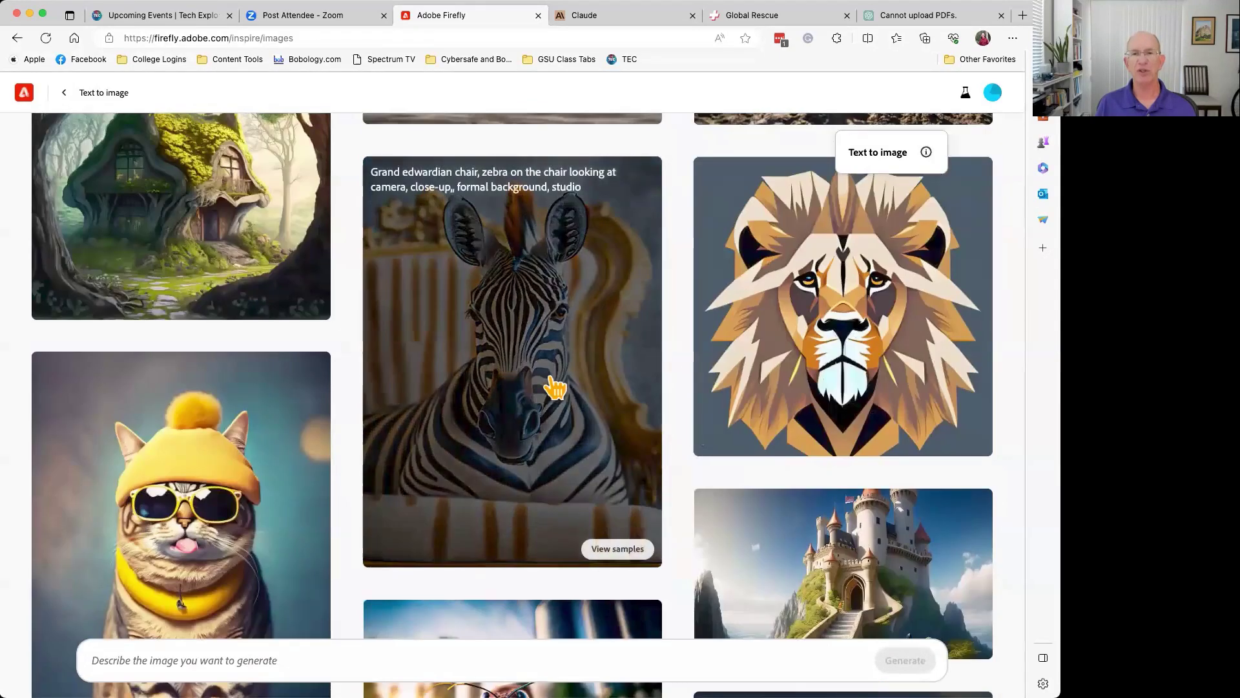
left_click(536, 382)
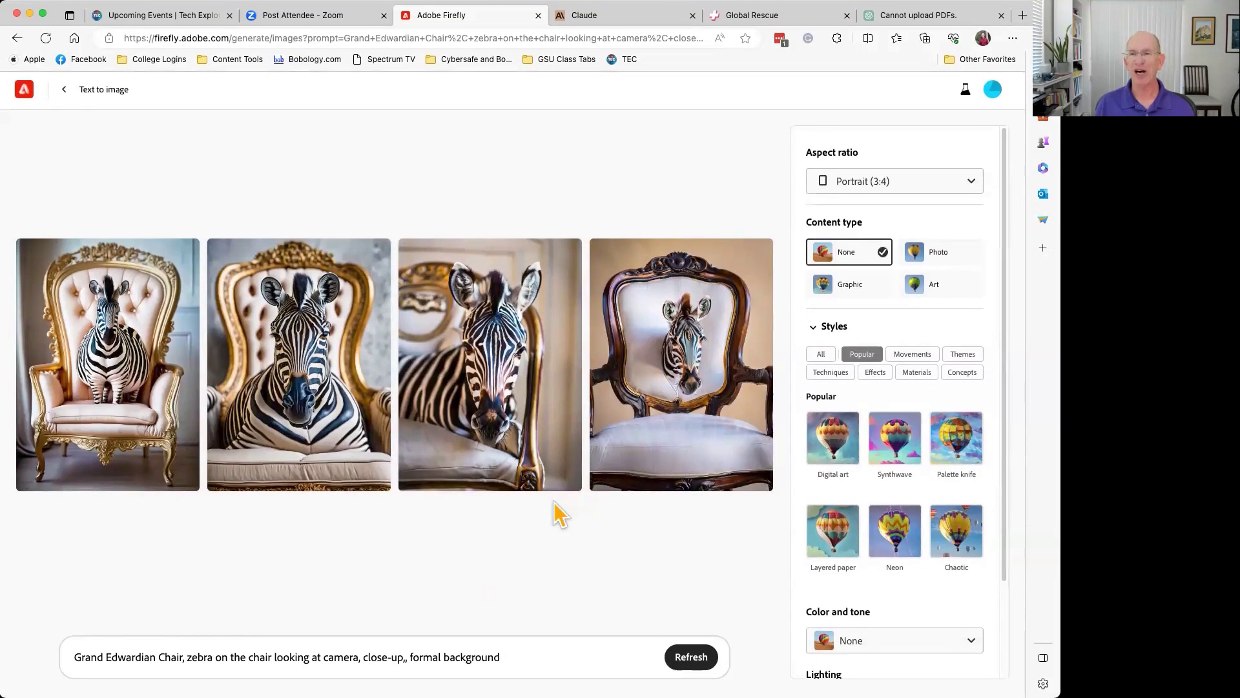
- Go back to the gallery and open the sample of a unicorn in a magical grove
left_click(67, 97)
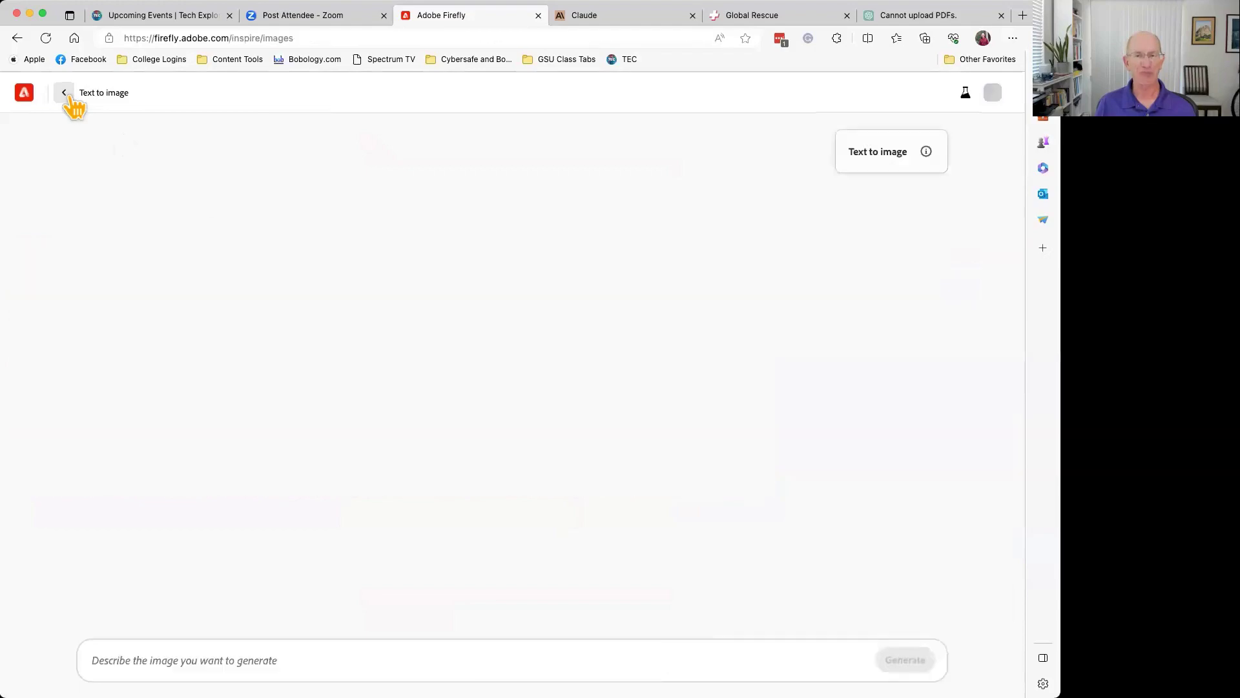
scroll(446, 393, "down", 10)
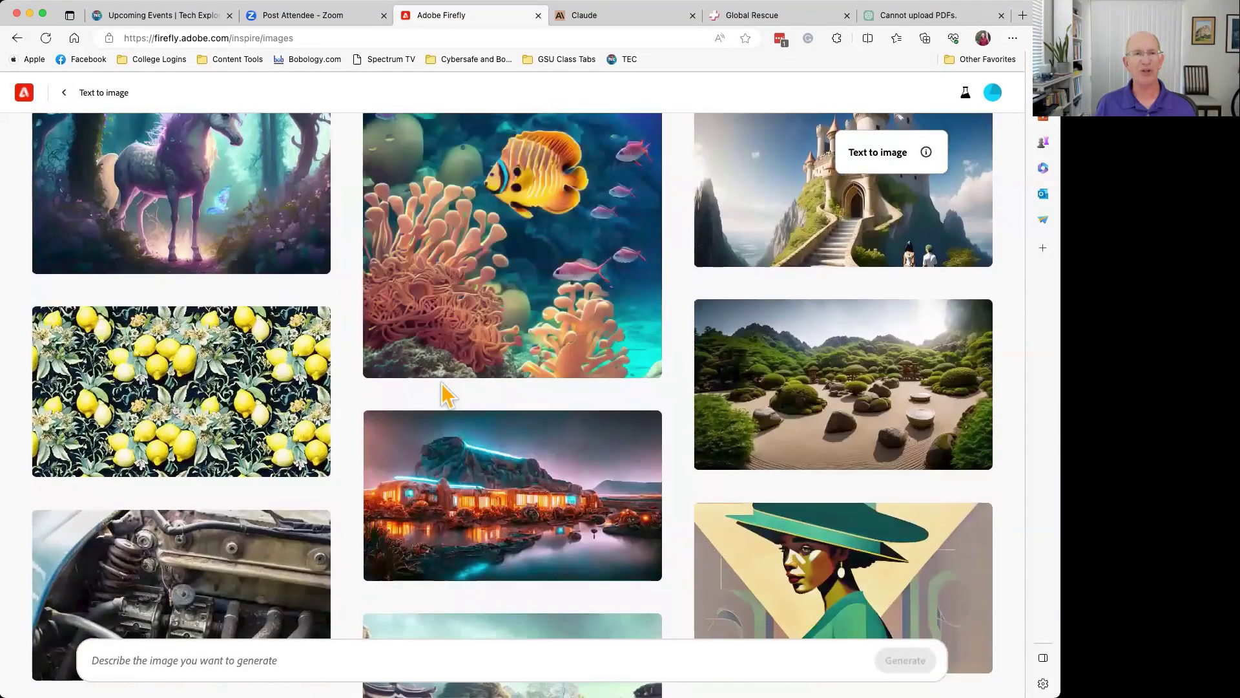
left_click(229, 218)
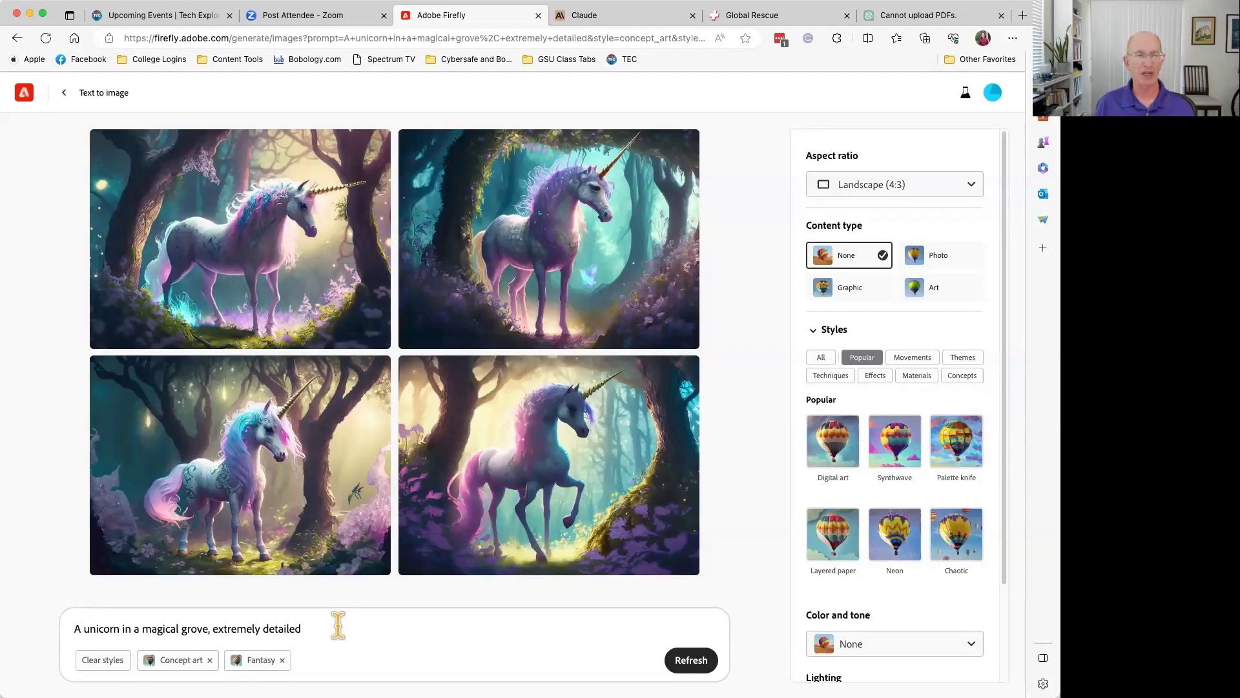
- Replace "magical grove" with "forest" in the unicorn prompt and generate new images
left_click_drag(206, 627, 147, 629)
key("BackSpace")
key("BackSpace")
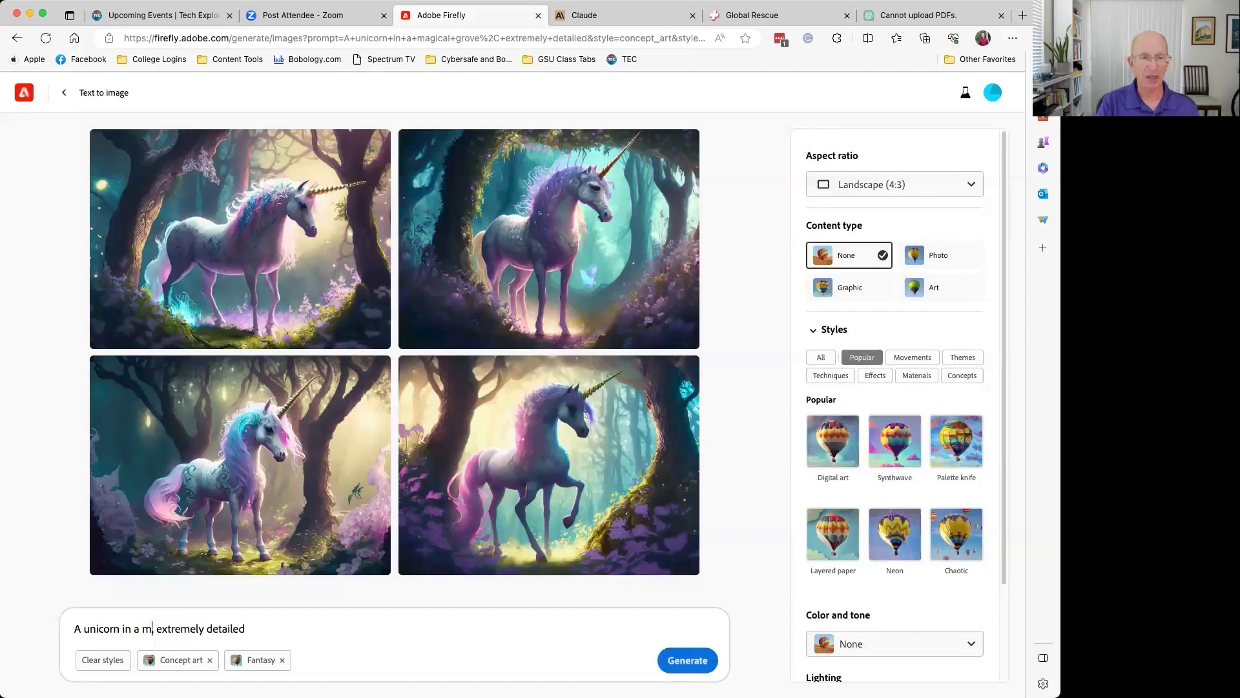
type("forest")
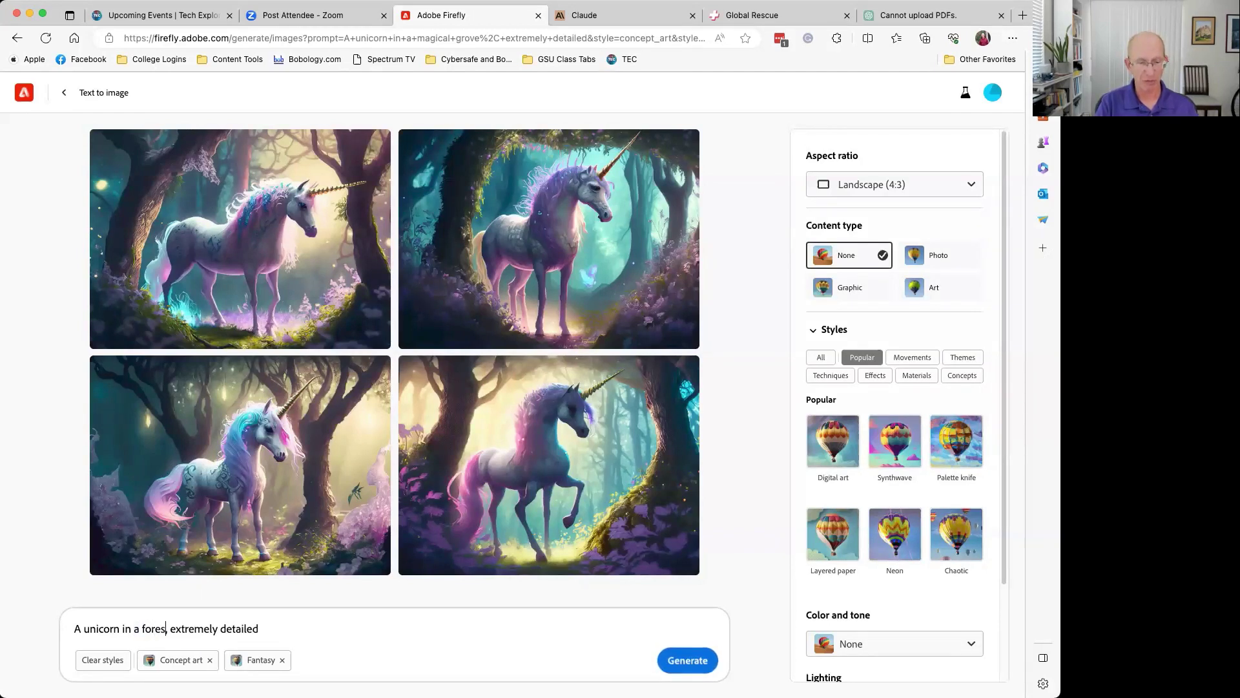
key("Return")
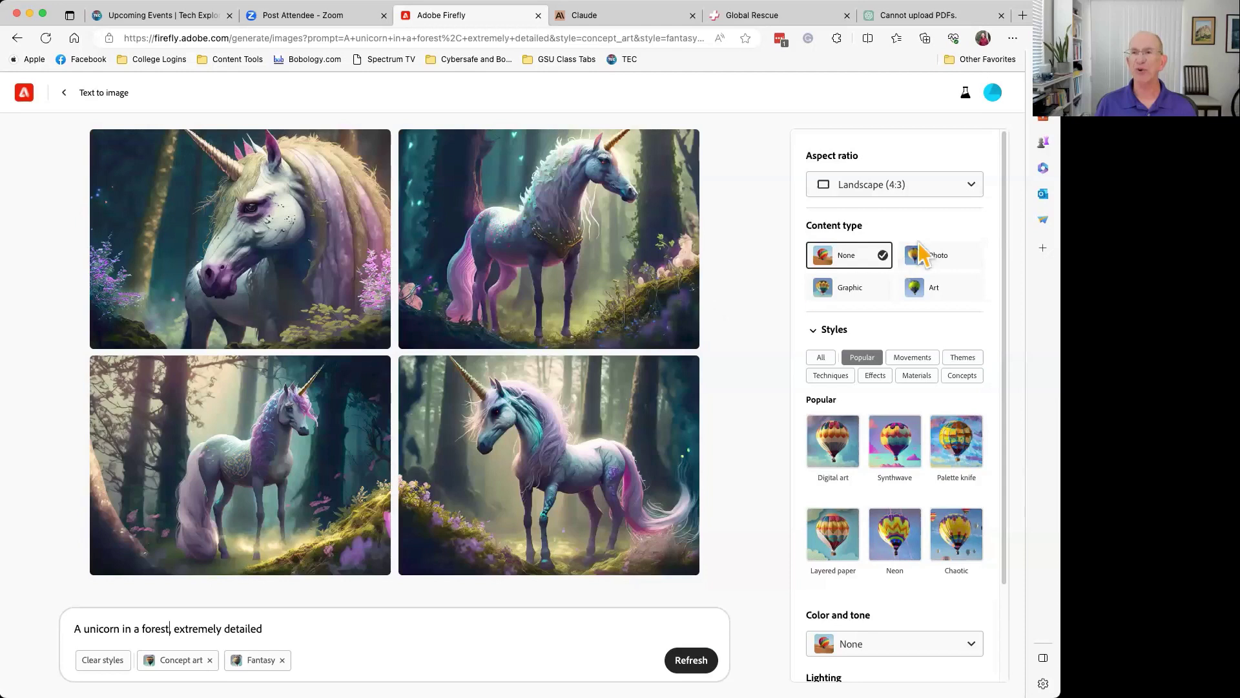
- Look through the aspect ratio options and the Movements and Materials style collections for the unicorn images
left_click(971, 187)
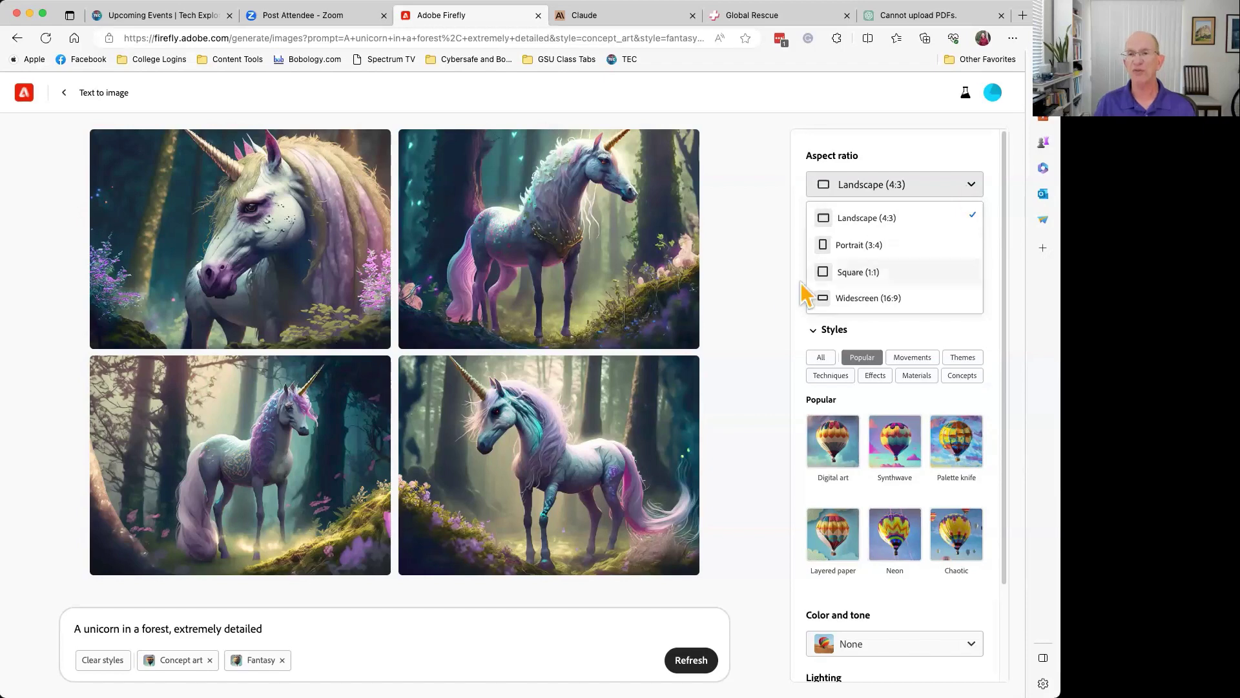
left_click(780, 352)
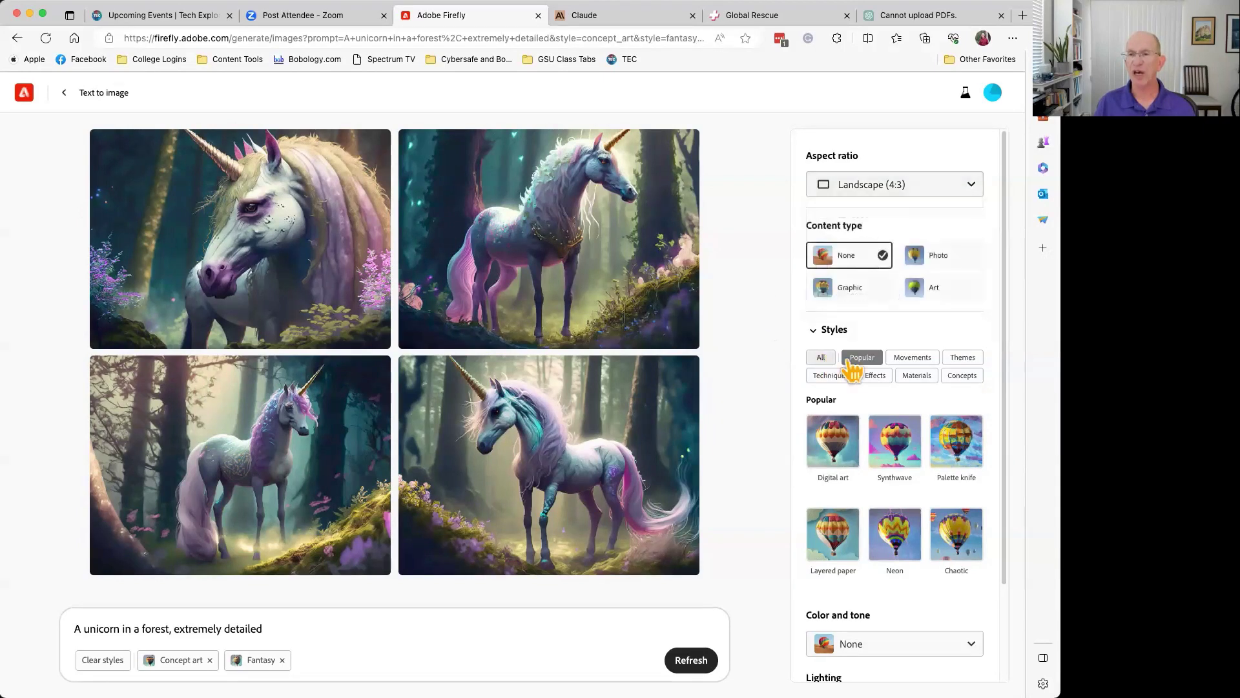
left_click(917, 363)
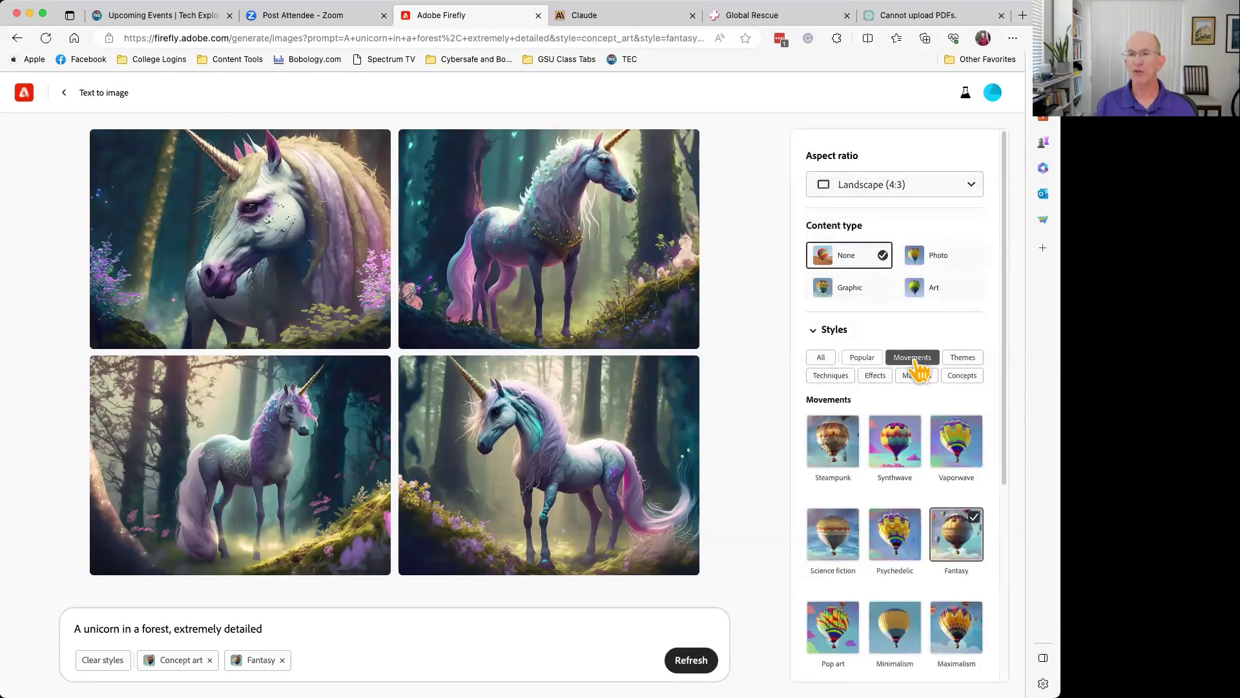
scroll(916, 363, "down", 2)
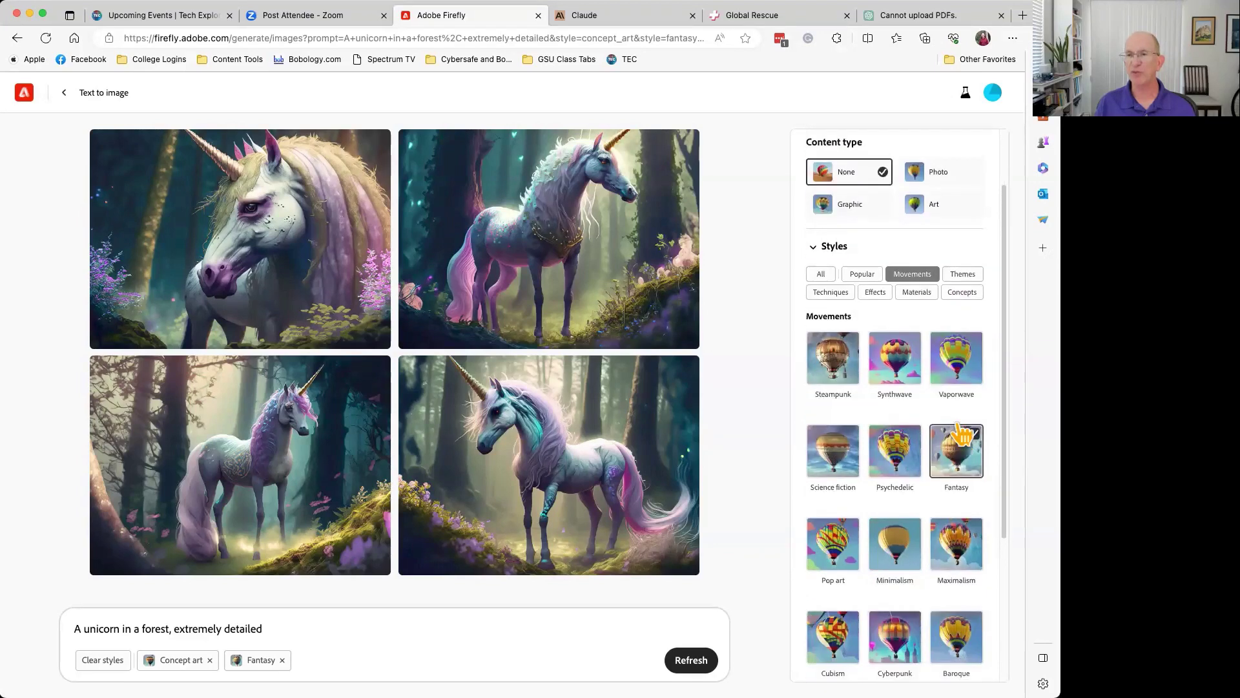
left_click(917, 294)
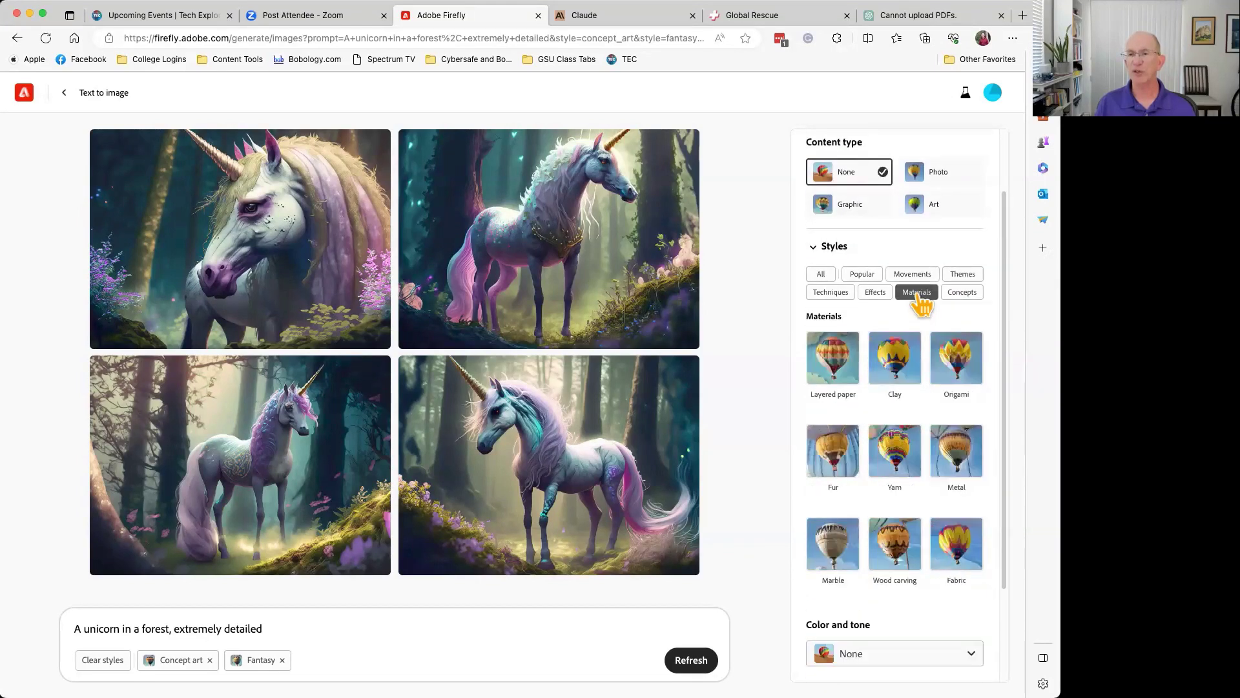
scroll(920, 304, "down", 3)
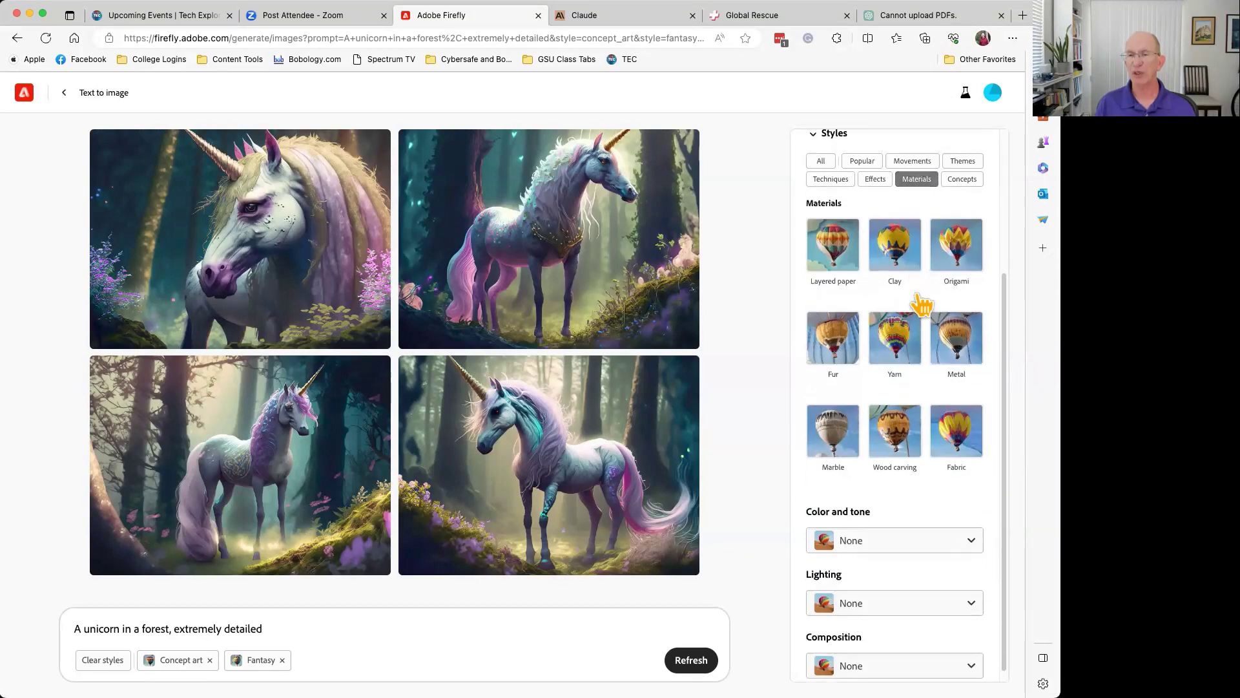
- Add the Antique photo effect to the unicorn prompt's styles and regenerate the images
left_click(876, 181)
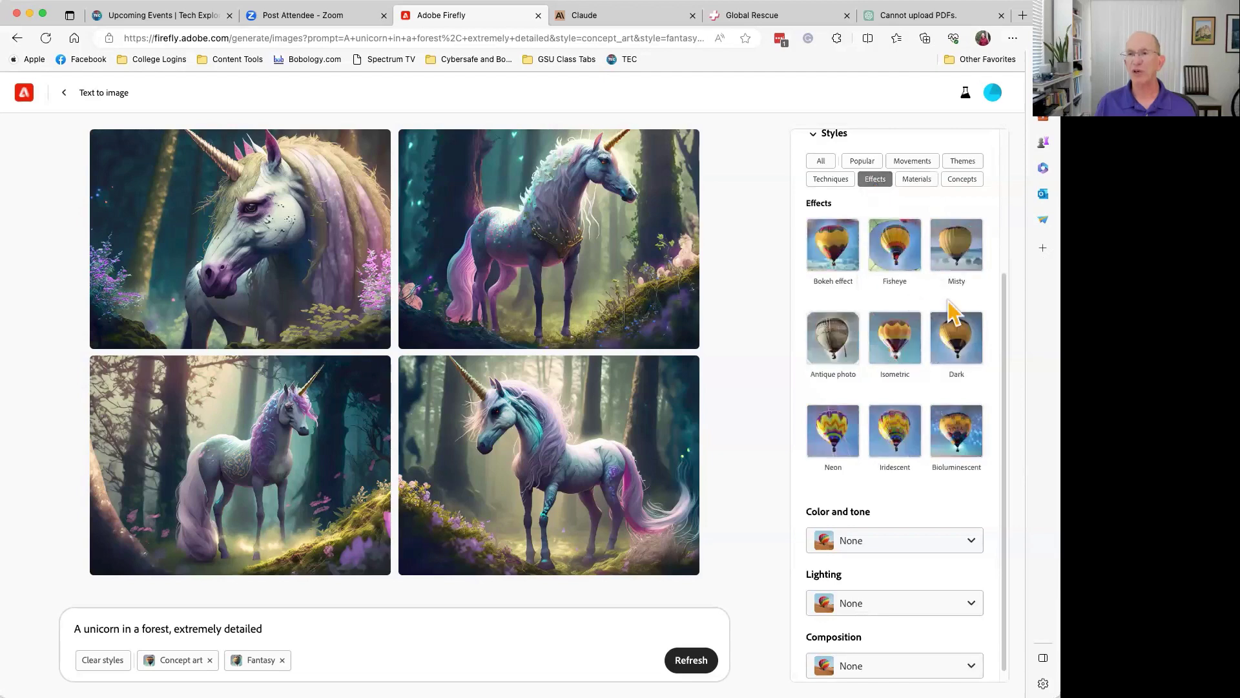
left_click(839, 349)
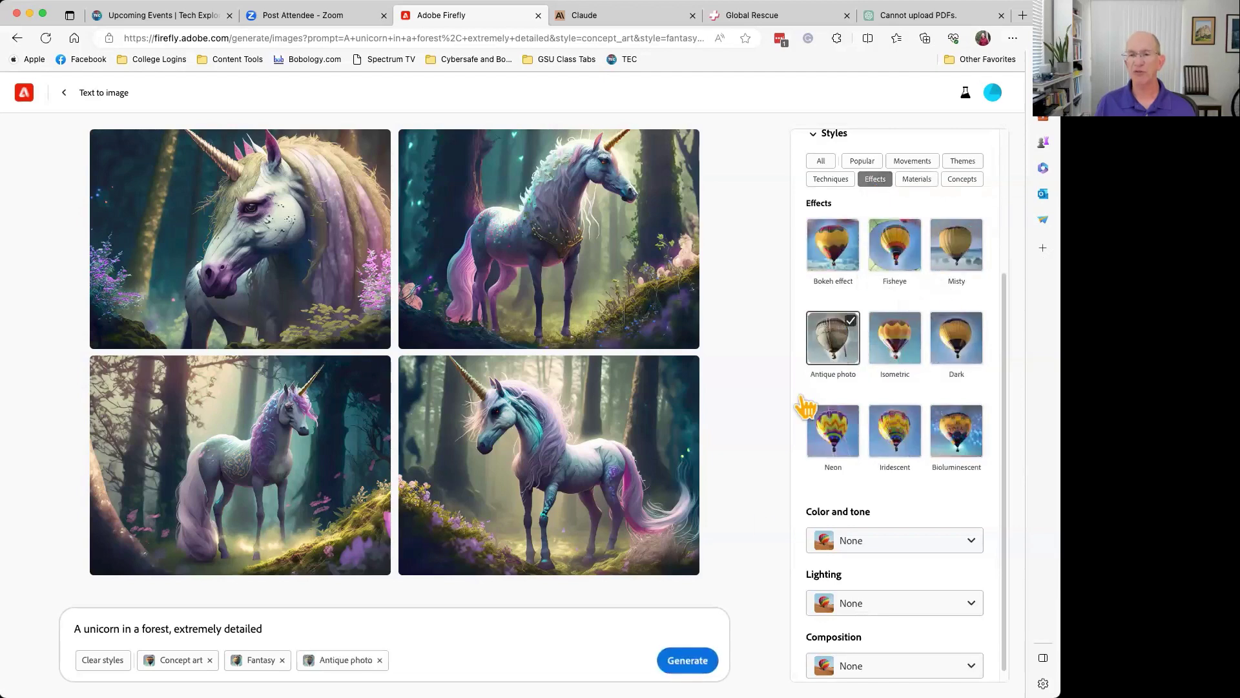
left_click(687, 660)
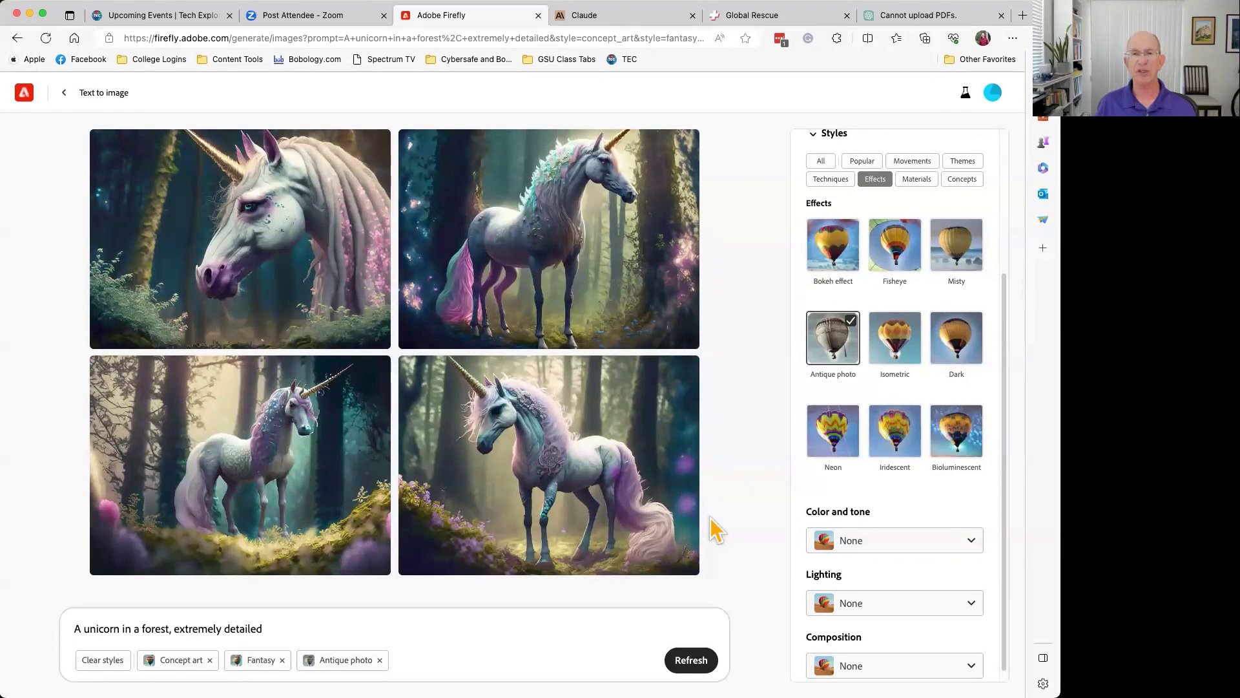
- Leave the unicorn images and go back to browsing the Text to image gallery
scroll(874, 498, "down", 1)
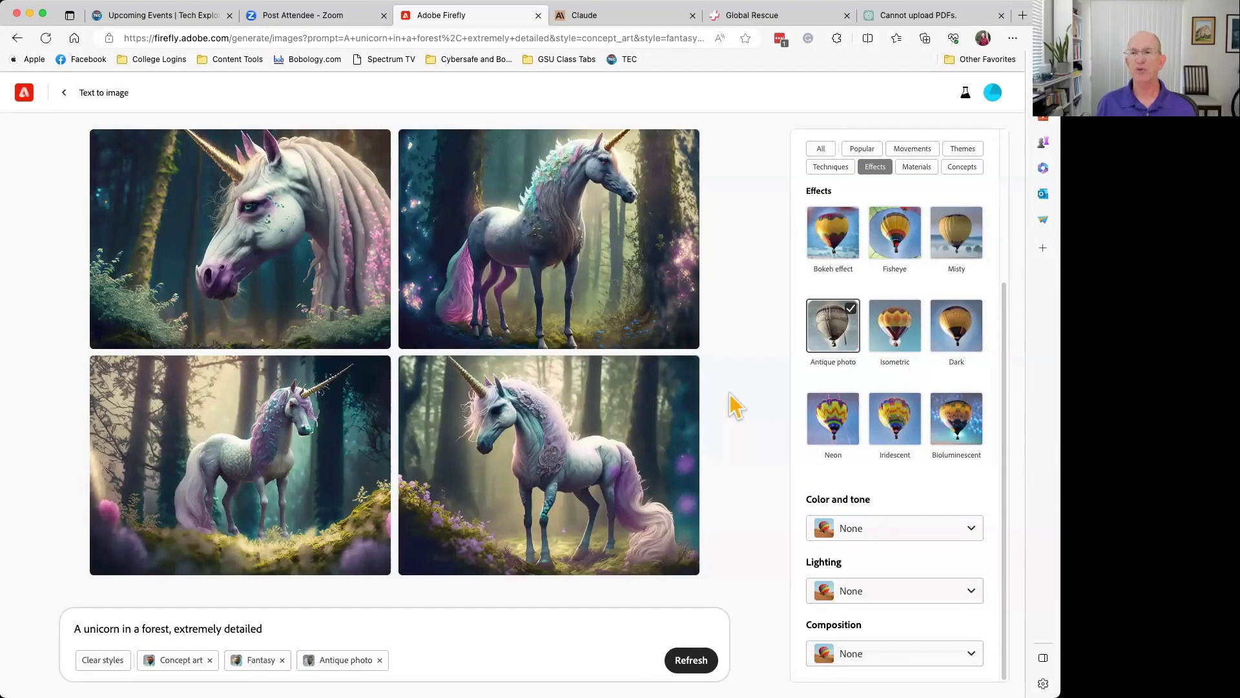
left_click(65, 94)
scroll(357, 254, "up", 20)
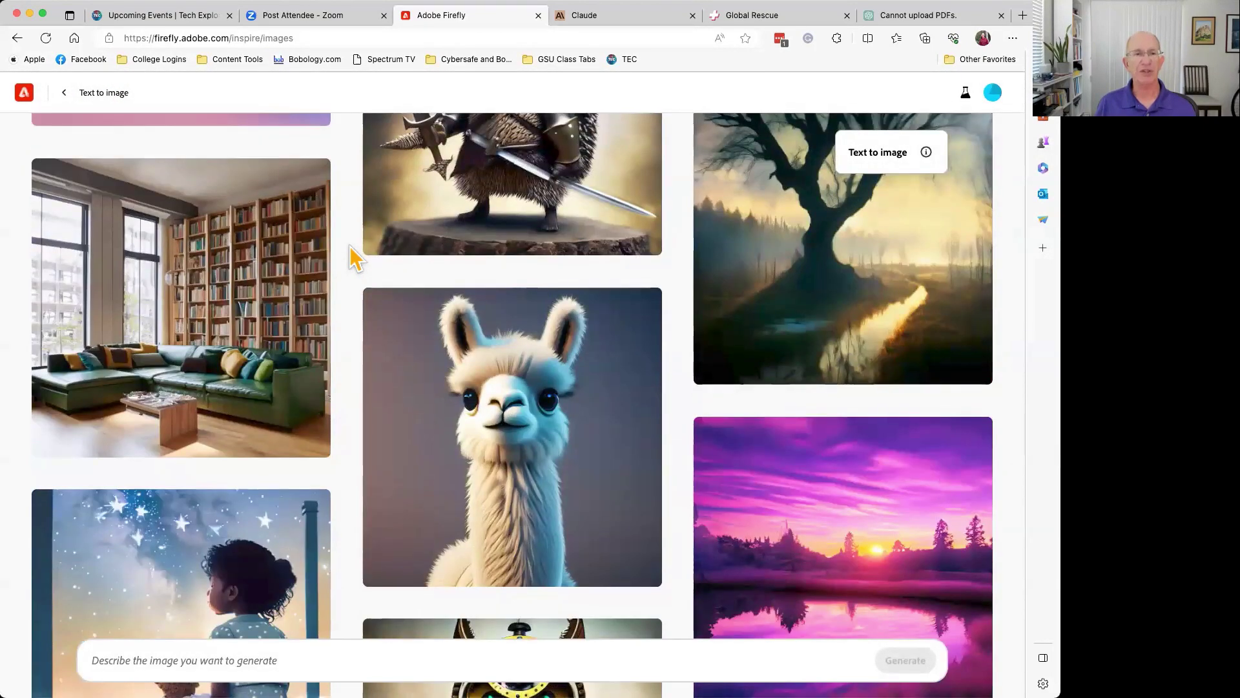
- View the sample of the New York City room with wooden bookshelves and return to the Firefly home page
left_click(220, 316)
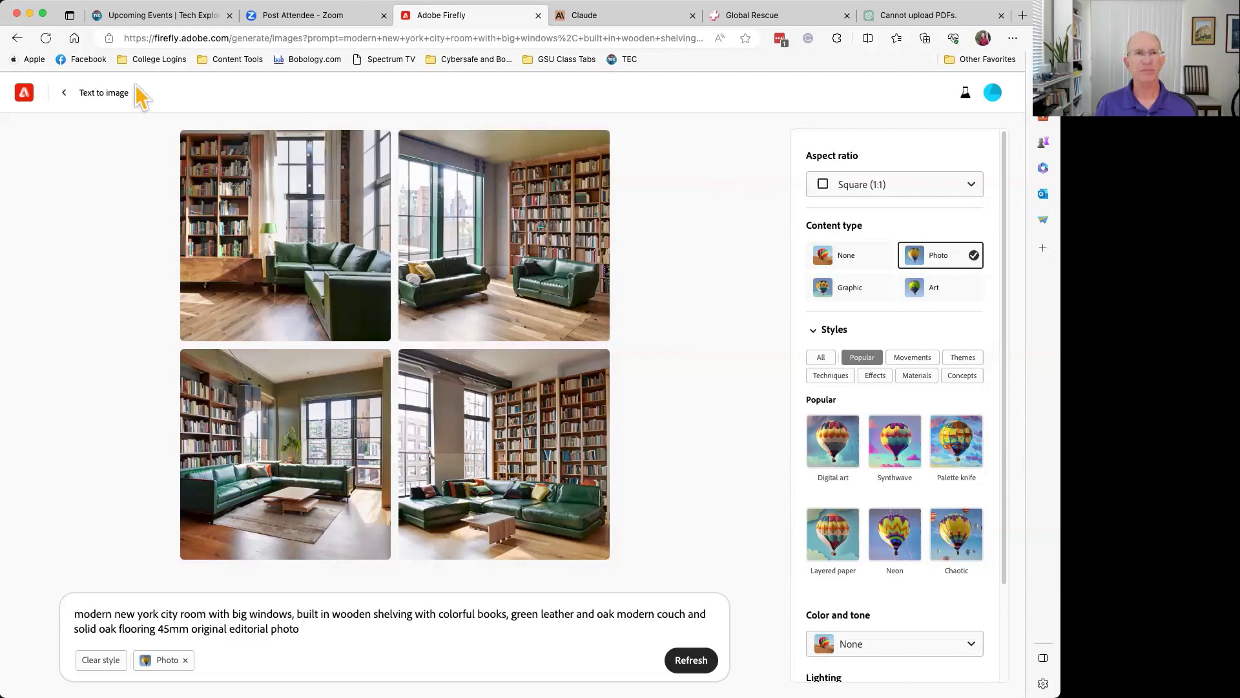
left_click(64, 95)
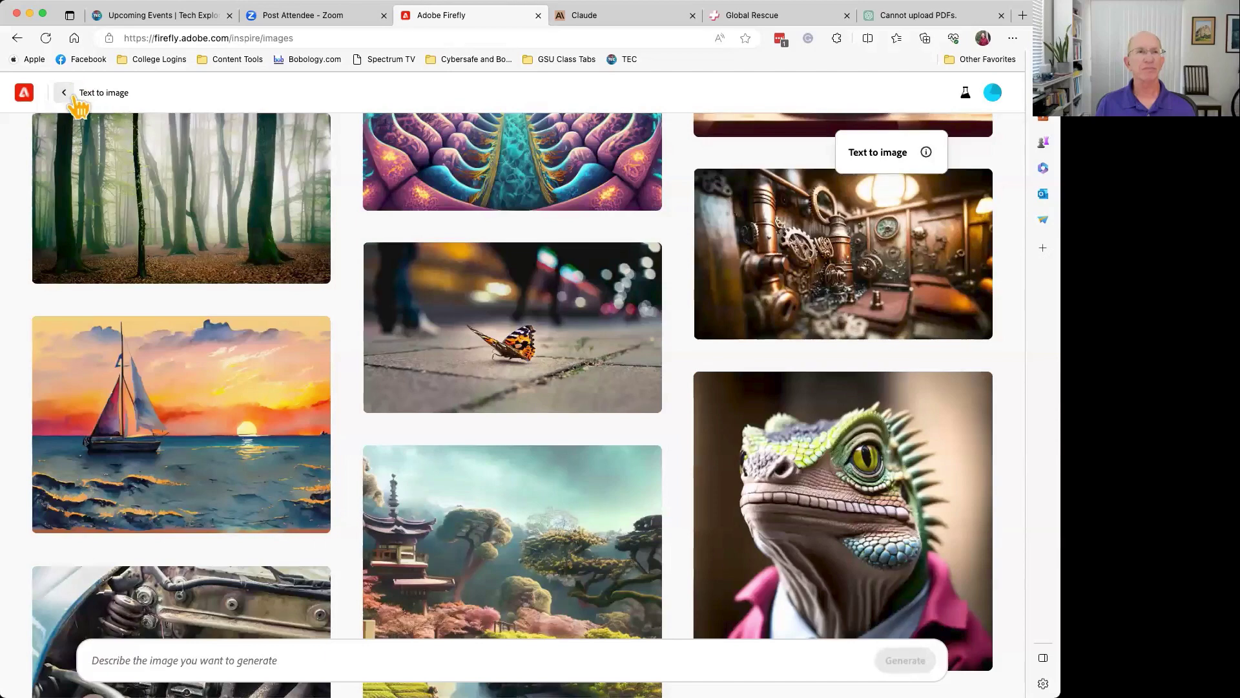
left_click(67, 96)
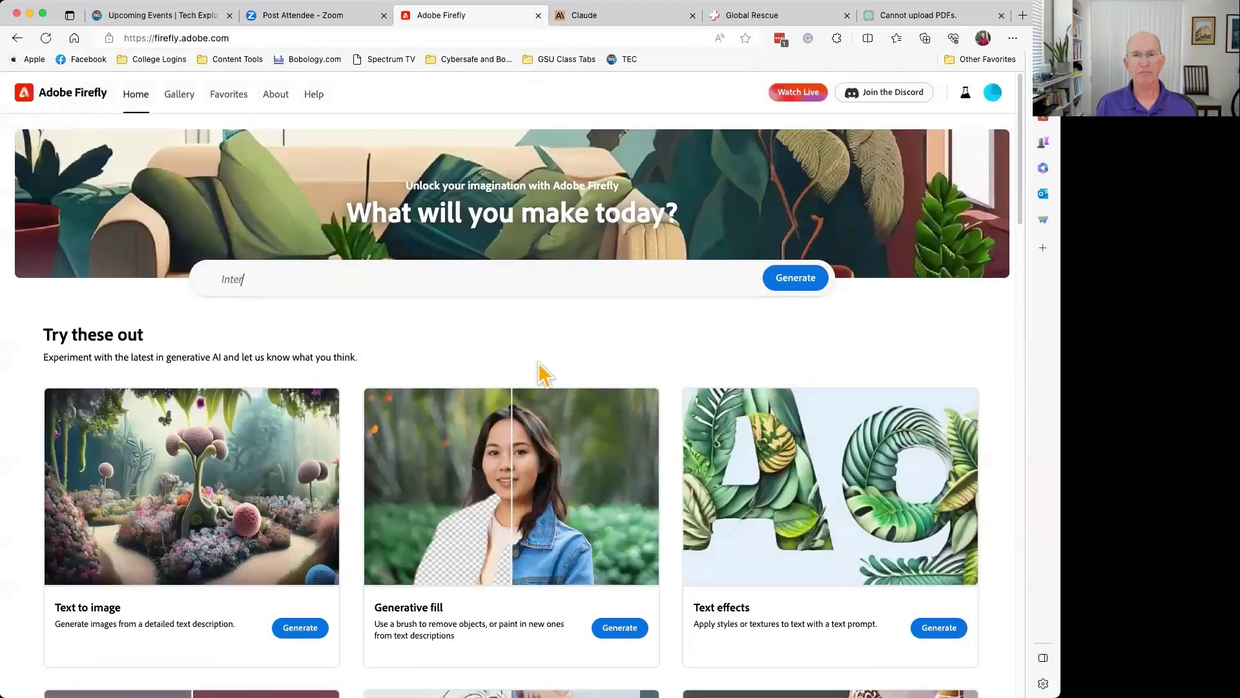
scroll(542, 373, "down", 2)
scroll(387, 362, "up", 5)
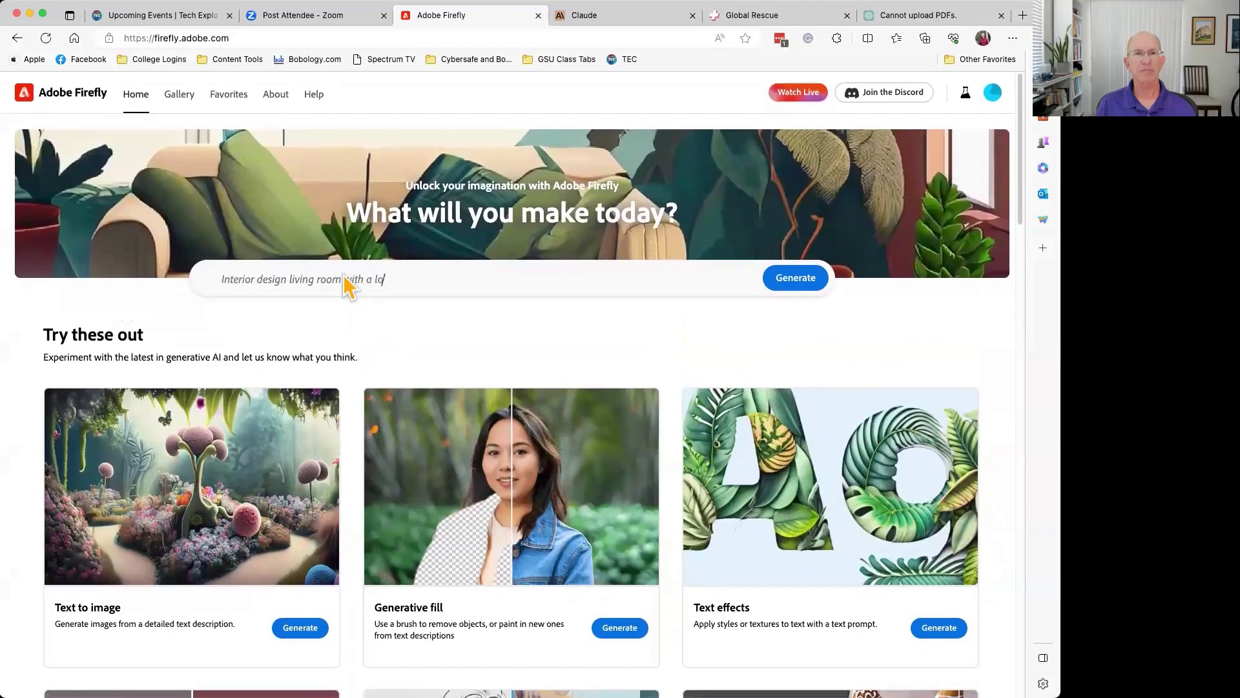
- Generate images from the home page with the prompt "an image of a man walking in a city"
left_click(304, 284)
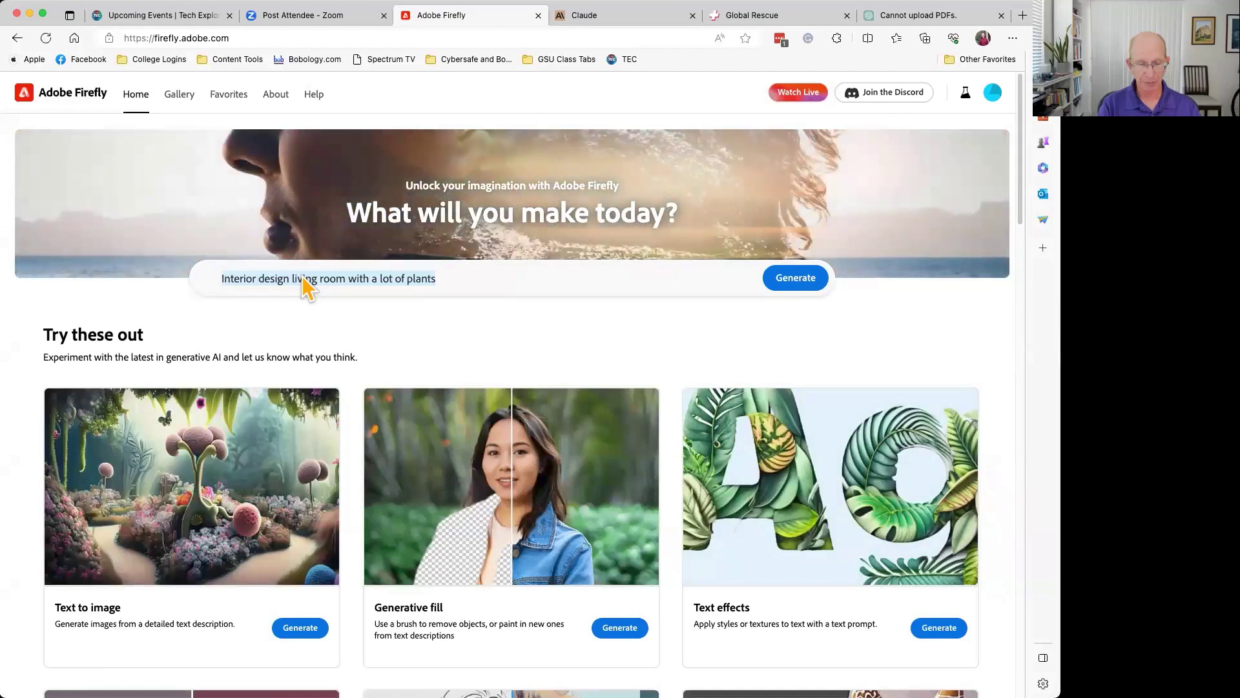
type("an image of a")
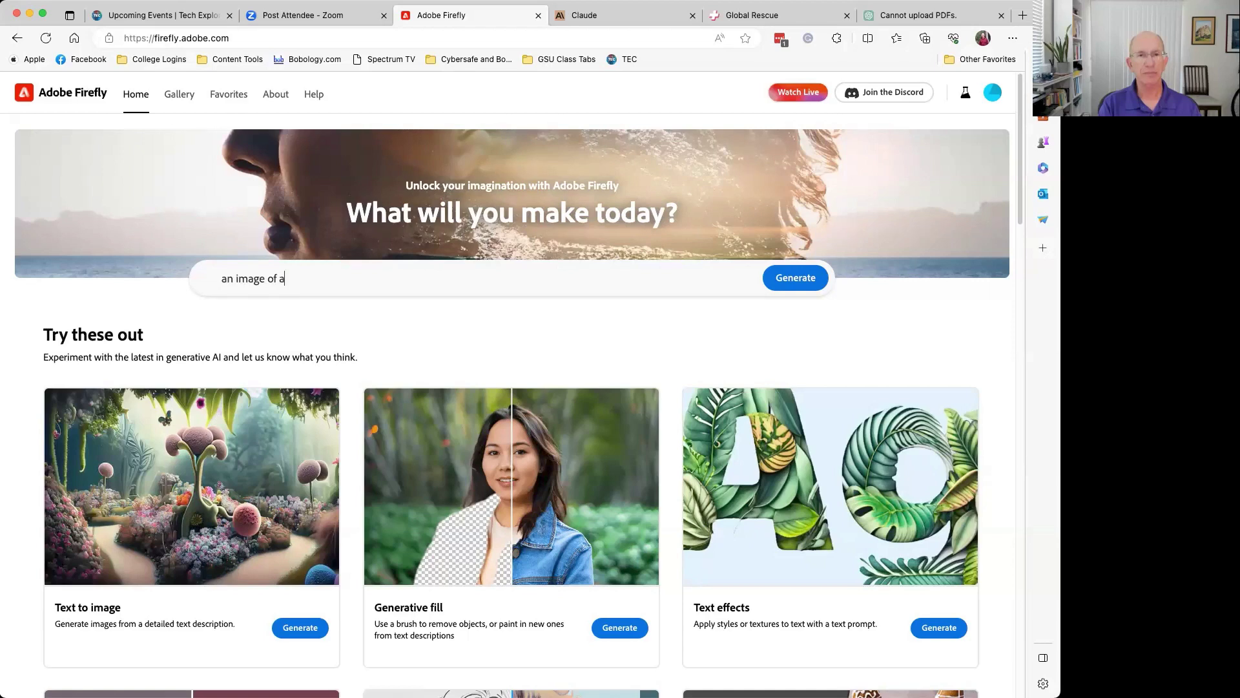
type(" man ")
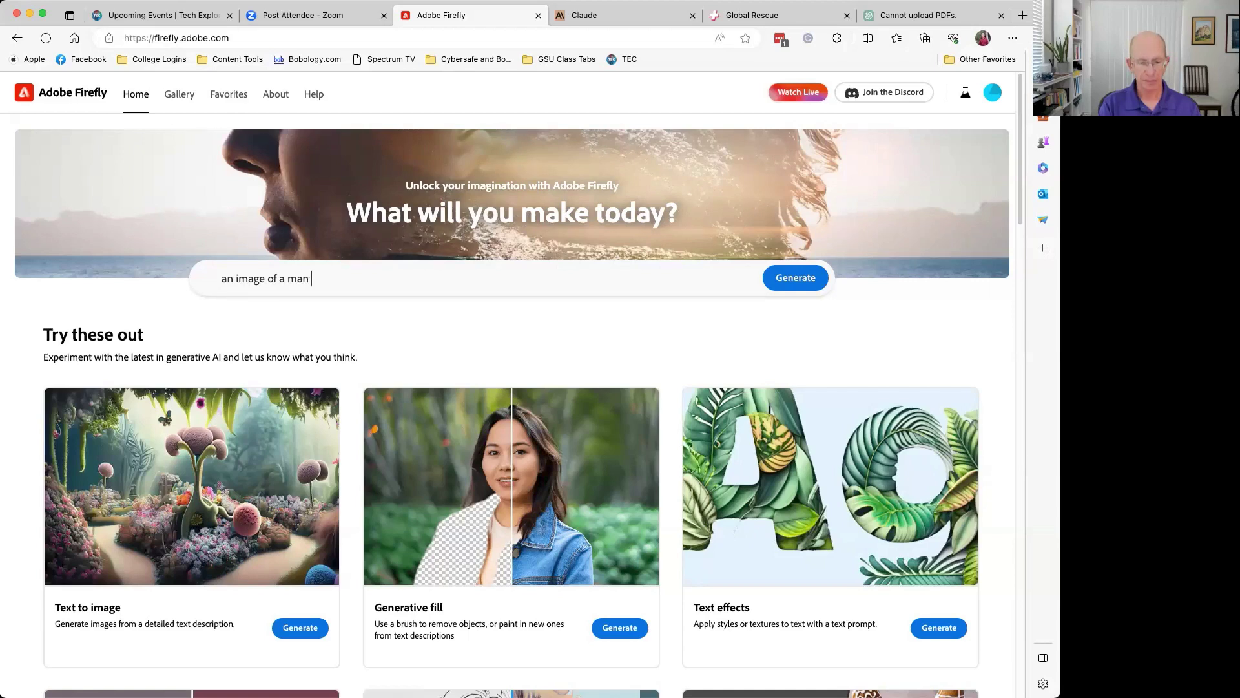
type("walking in a ci")
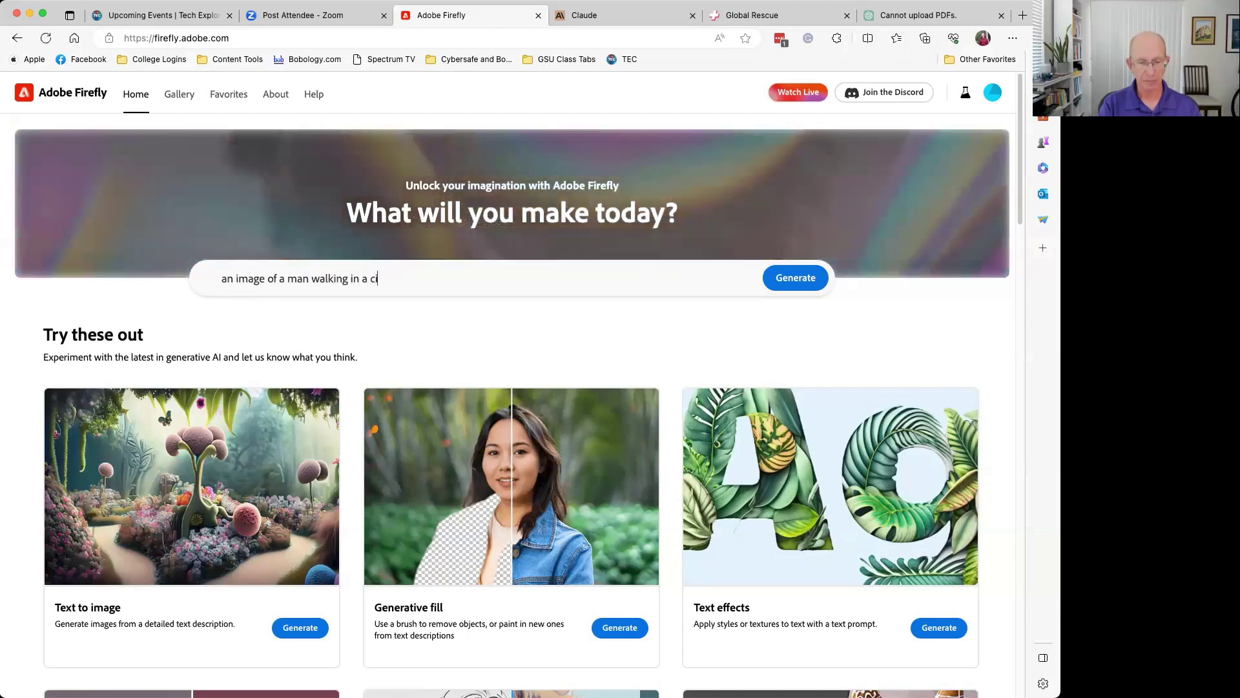
type("ty")
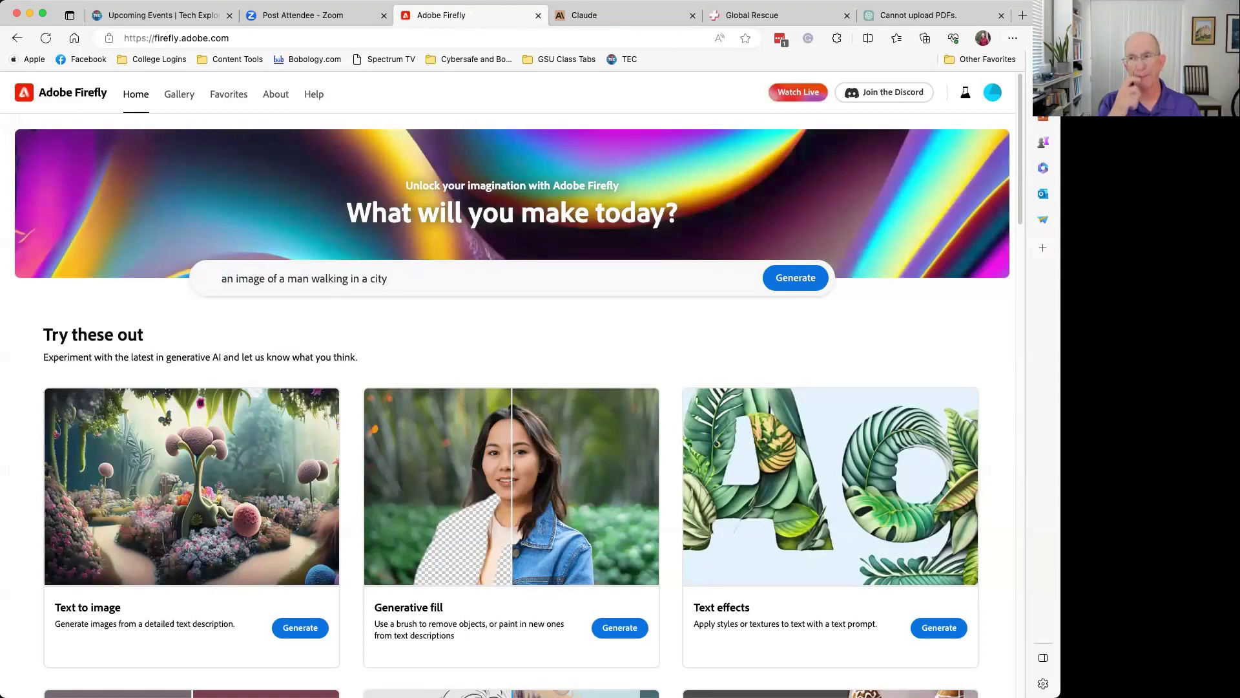
left_click(790, 282)
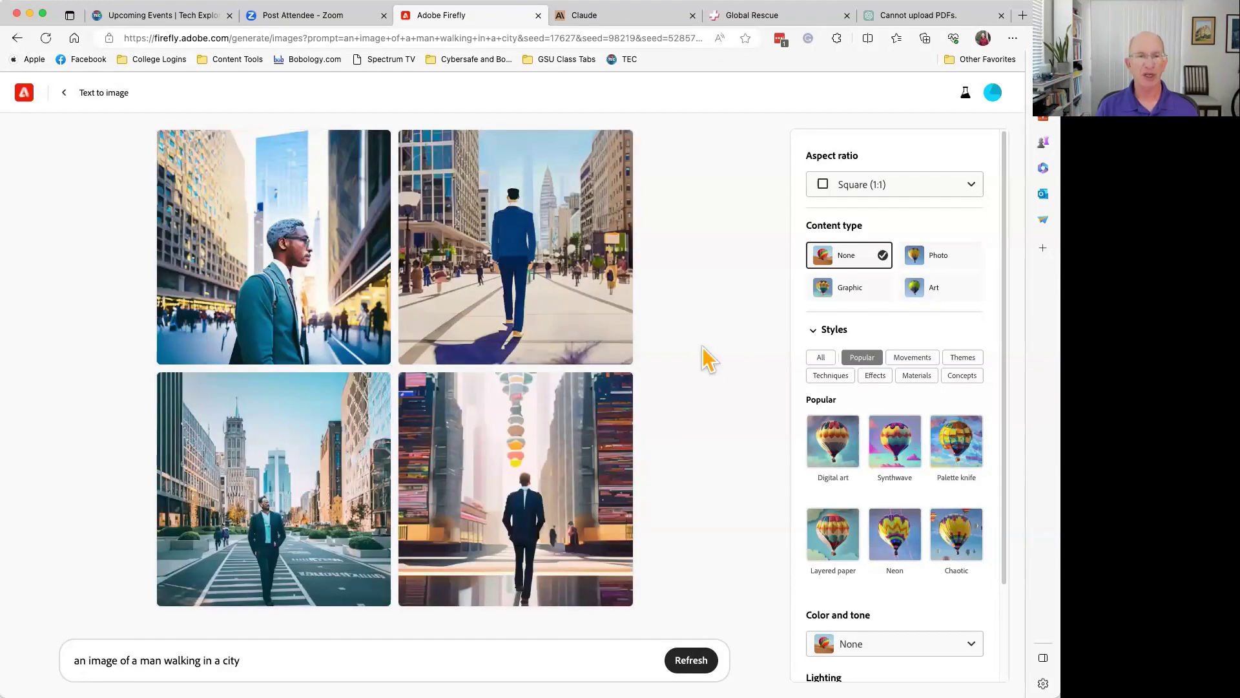
- Replace the prompt with "show a close up of hands cutting celery on a cutting board" and generate new images
triple_click(269, 659)
type("show a close up of hands cutting celery on a cutting baord")
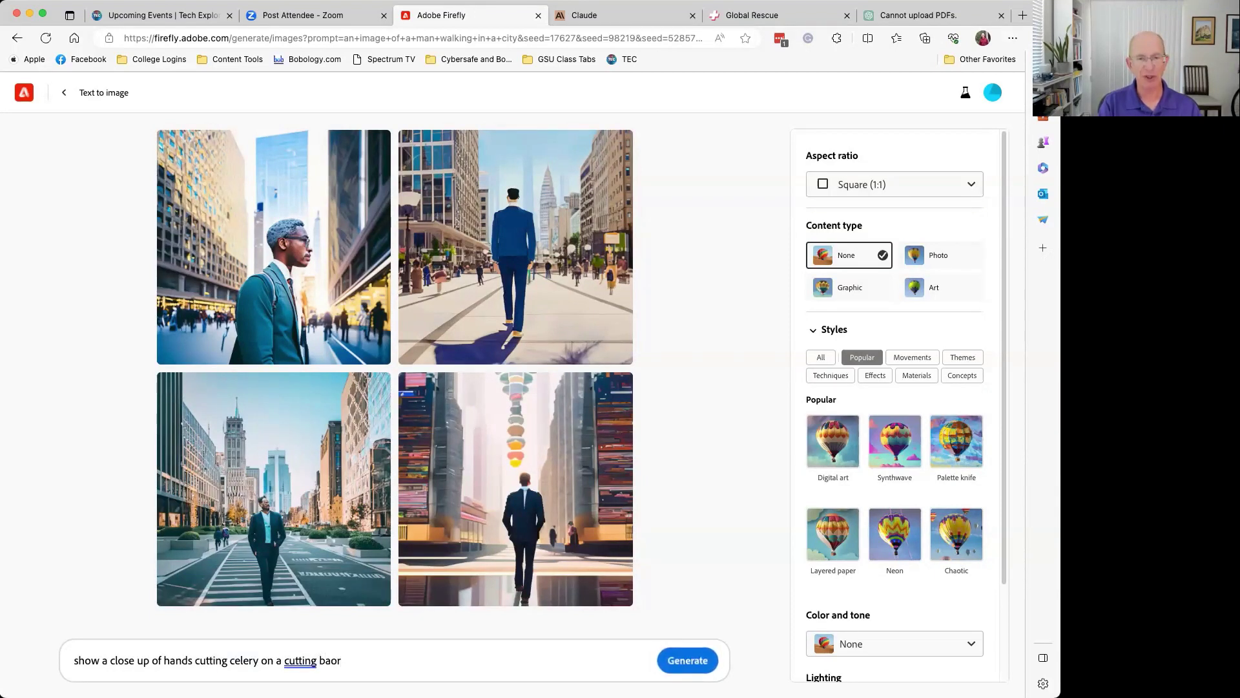
key("BackSpace")
key("BackSpace")
key("BackSpace")
key("BackSpace")
type("oard")
key("Return")
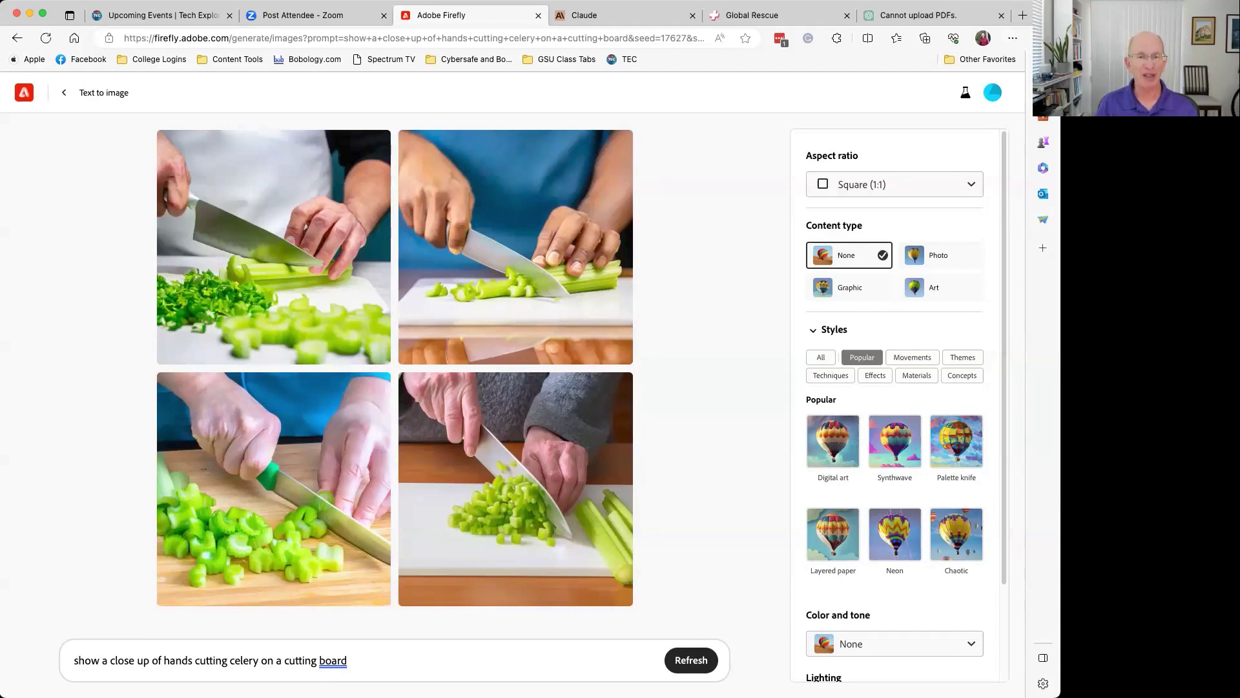
- Give the first celery-cutting image a negative rating
mouse_move(301, 522)
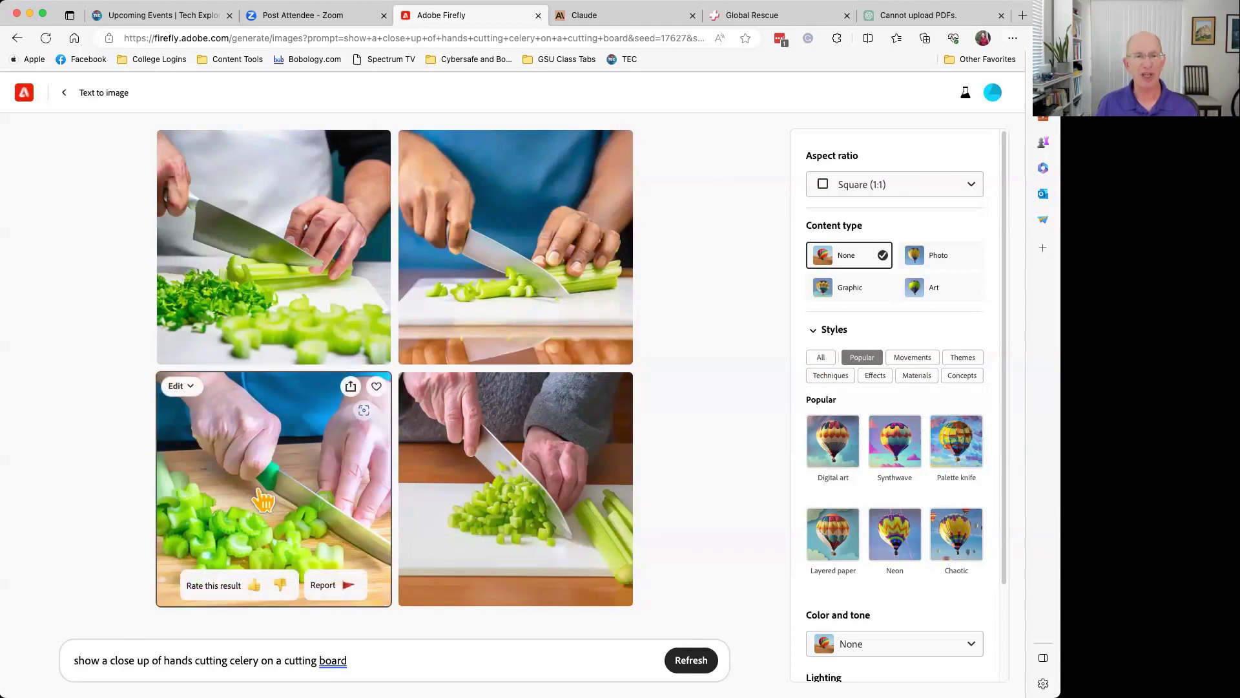
mouse_move(298, 311)
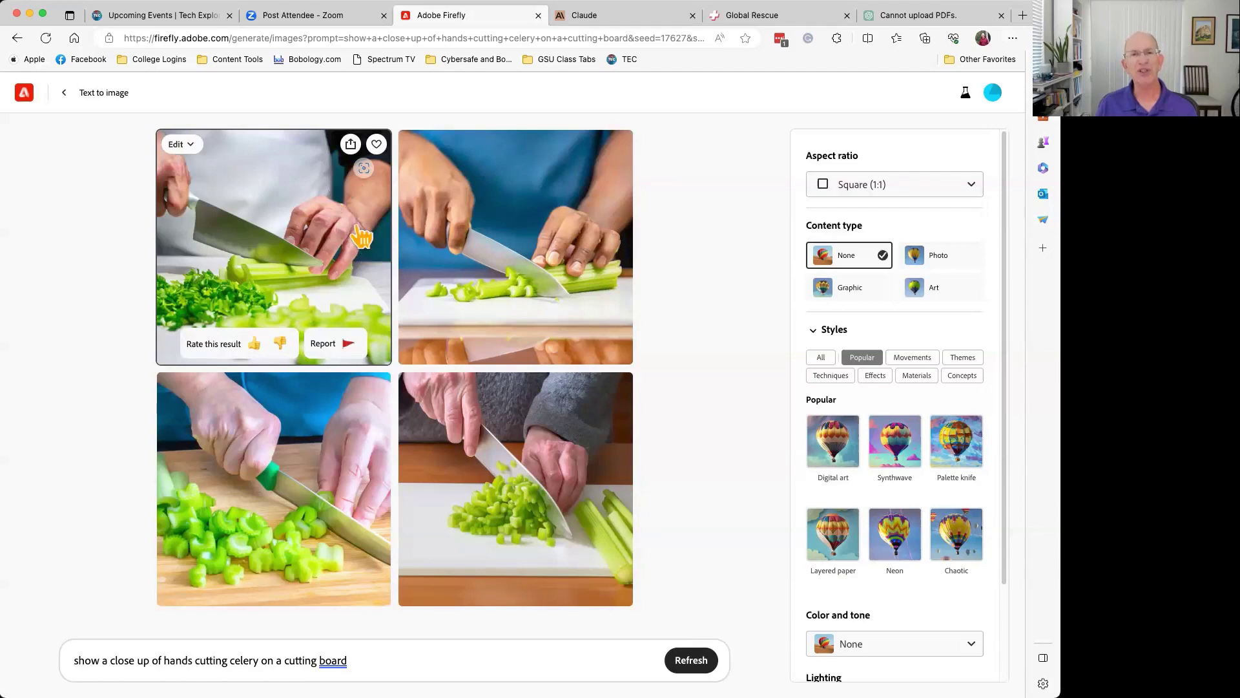
left_click(281, 345)
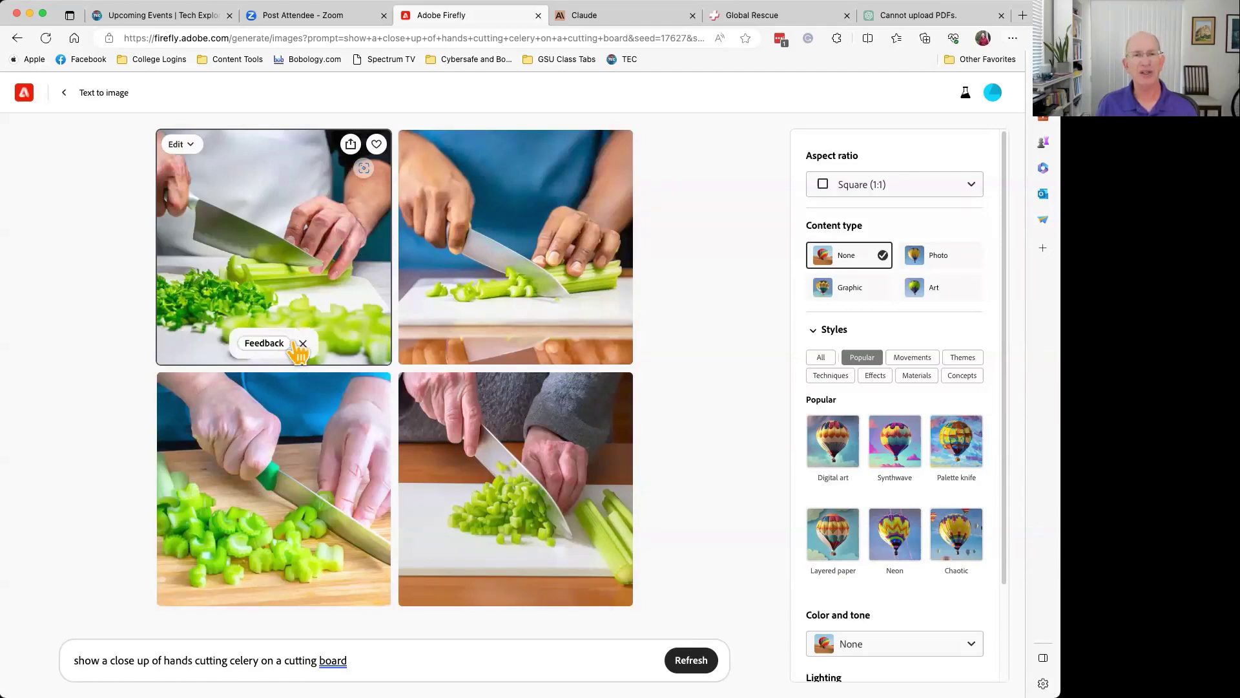
mouse_move(474, 335)
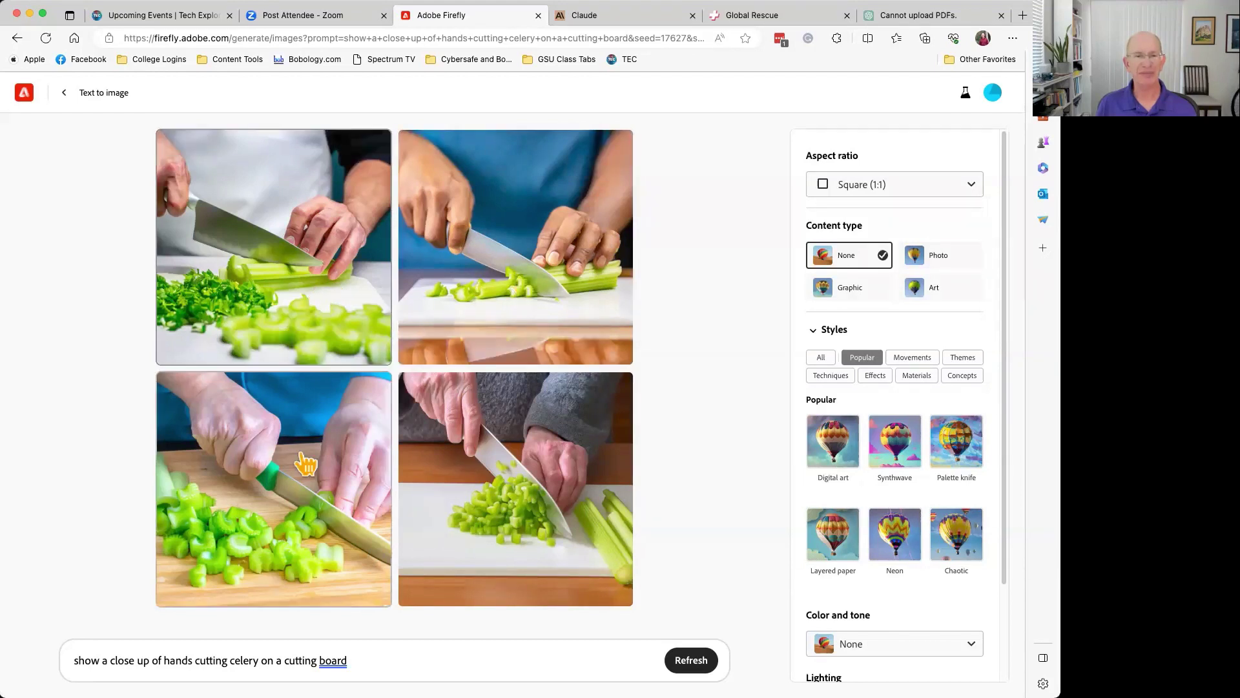
- Replace the prompt with "close up of a woman washing hands in a sink" and generate new images
left_click(374, 659)
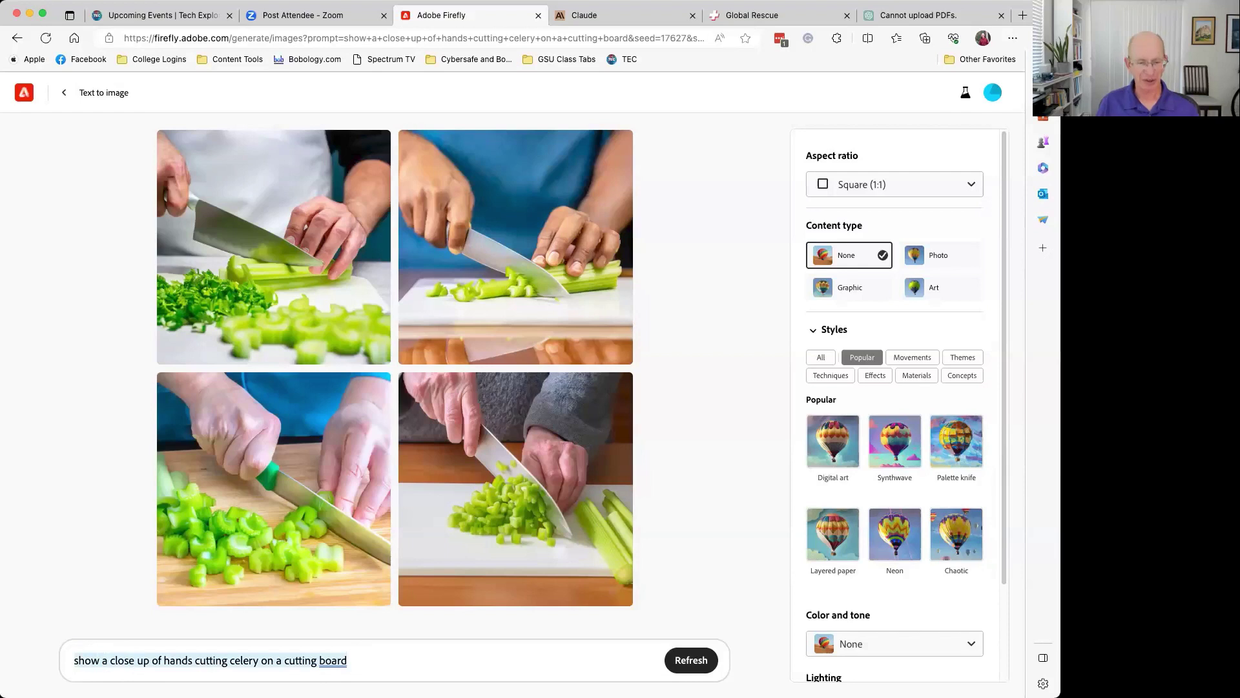
type("close up")
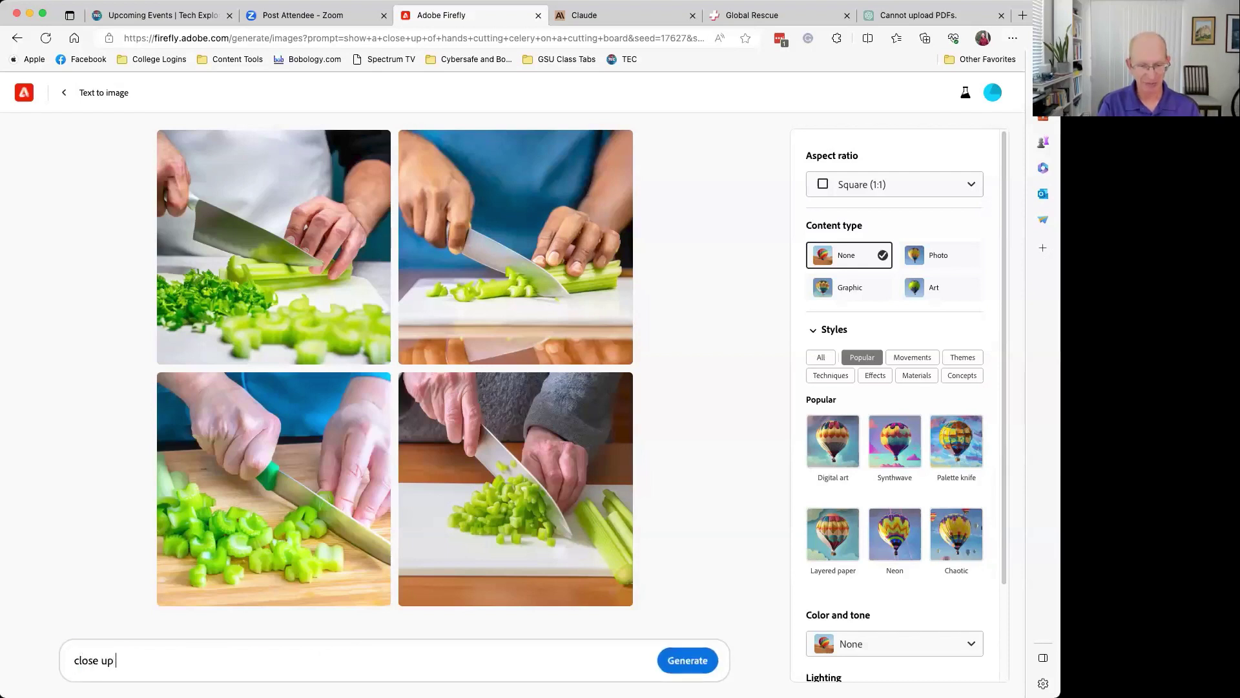
type(" of a woman washing ")
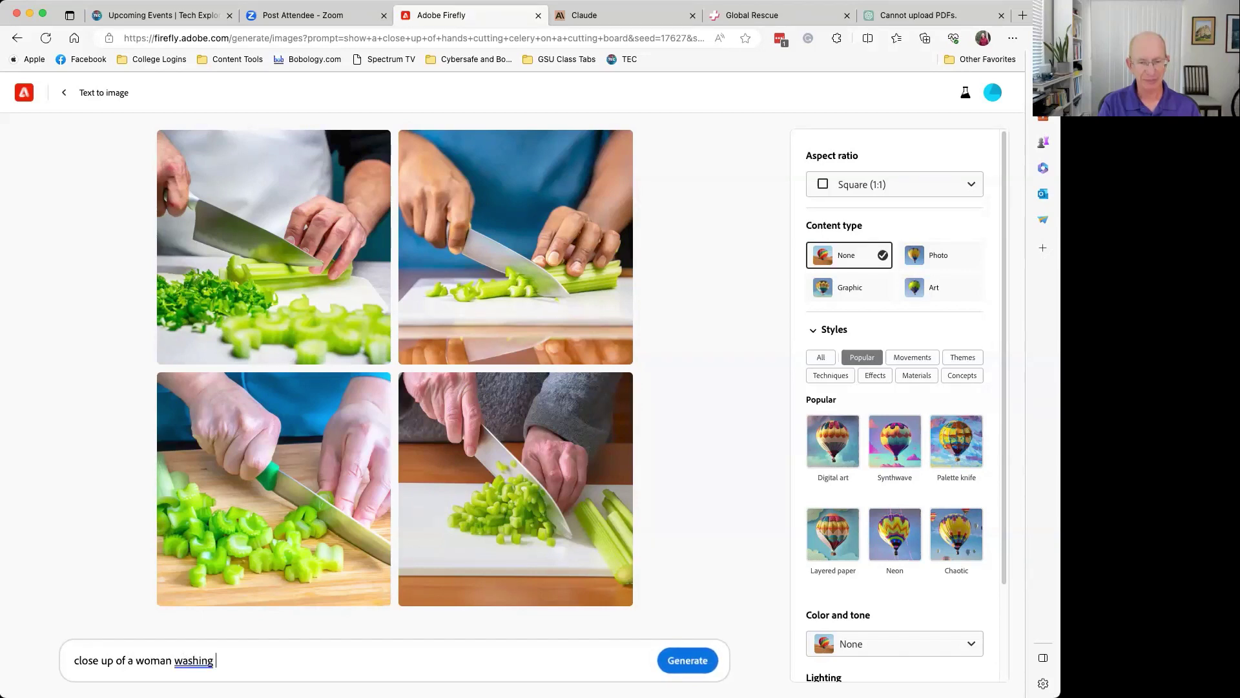
type("hands in a sin")
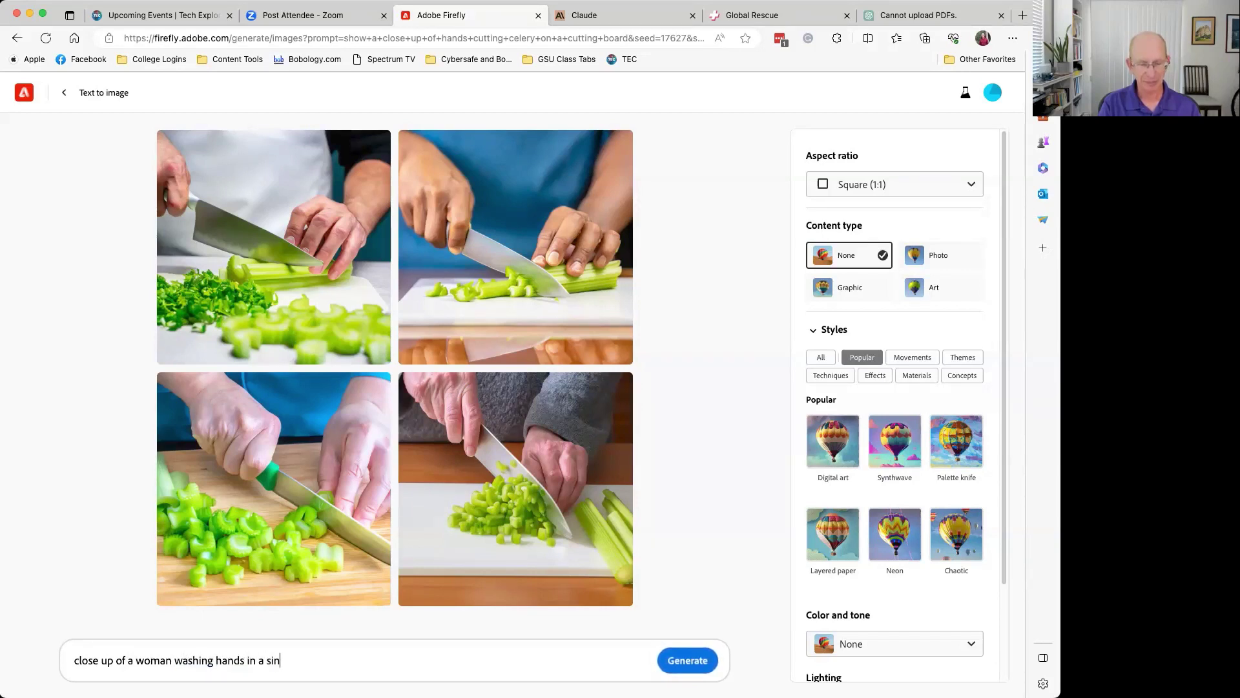
type("k")
key("Return")
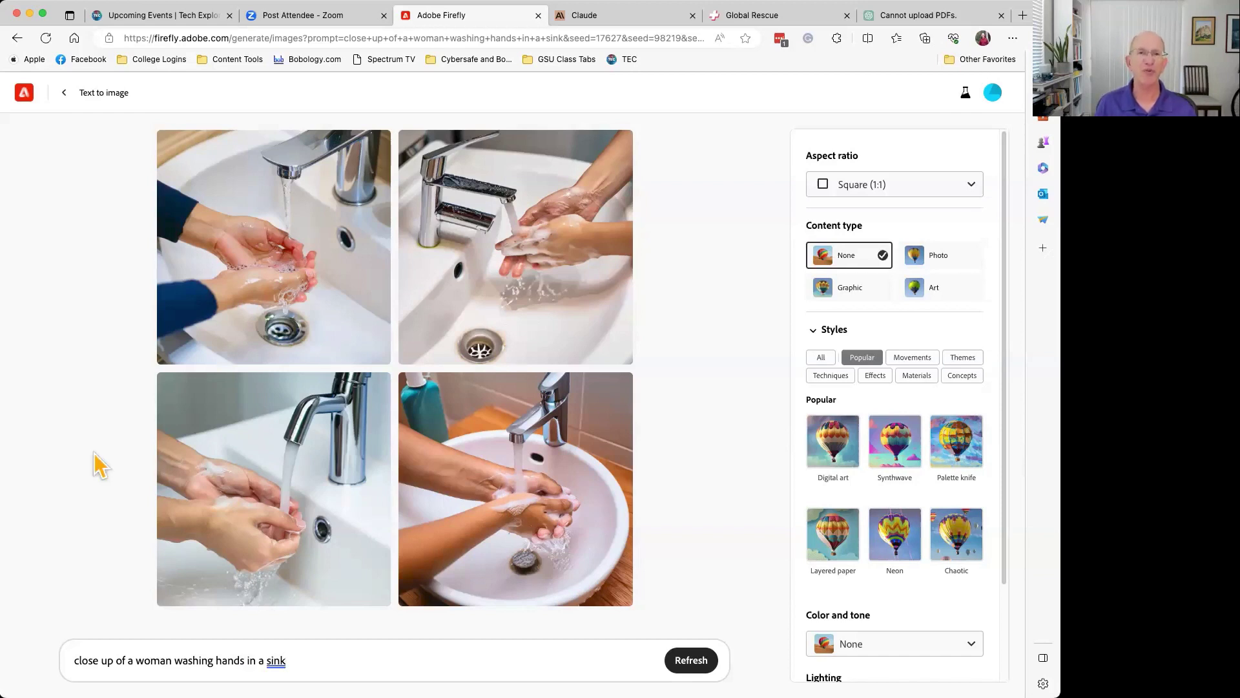
- Give all four hand-washing images a positive rating
mouse_move(309, 302)
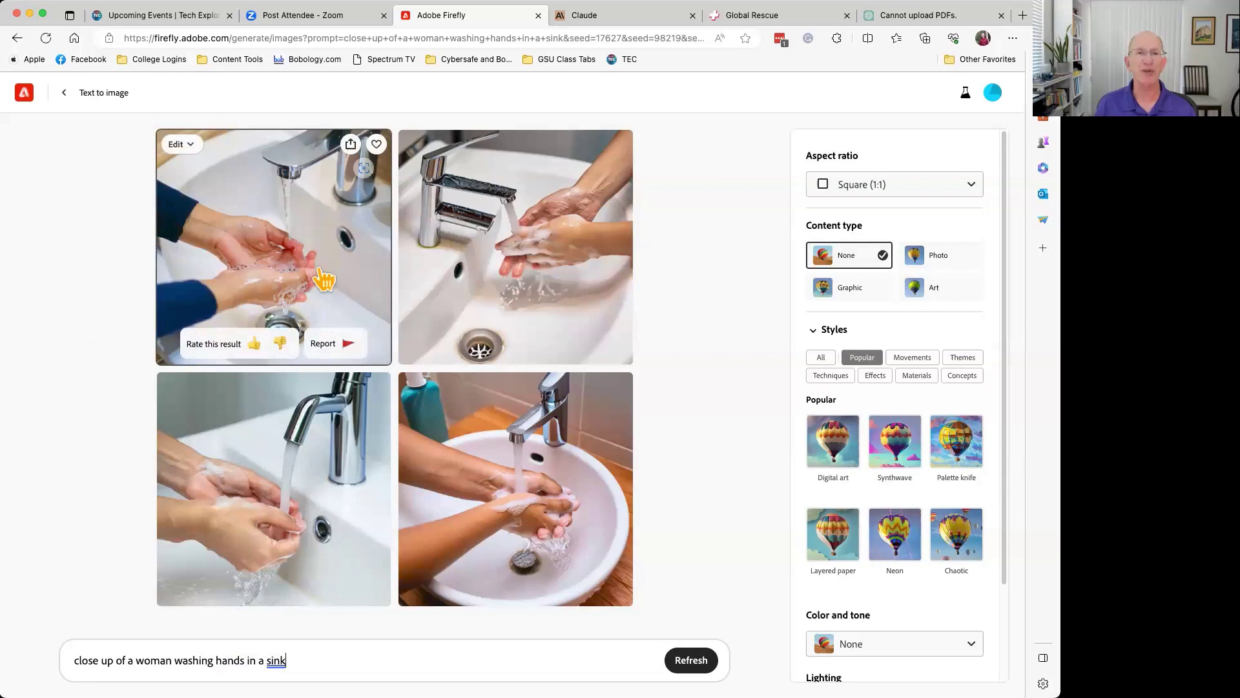
left_click(254, 343)
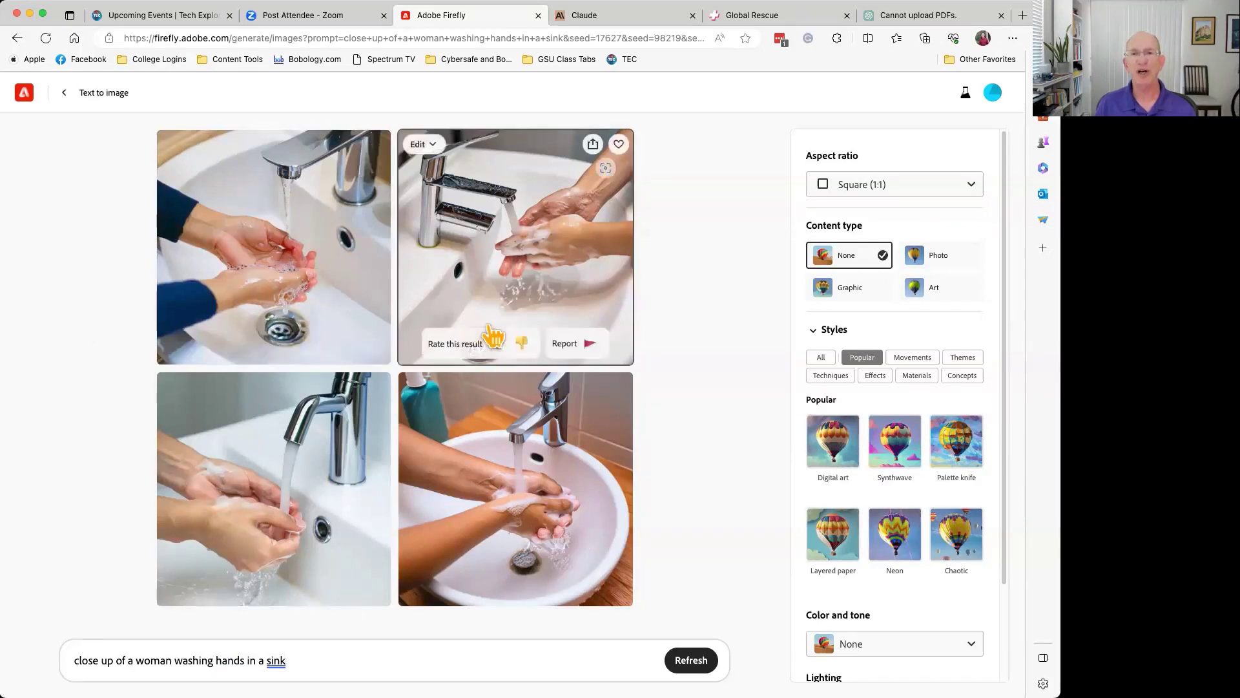
left_click(500, 345)
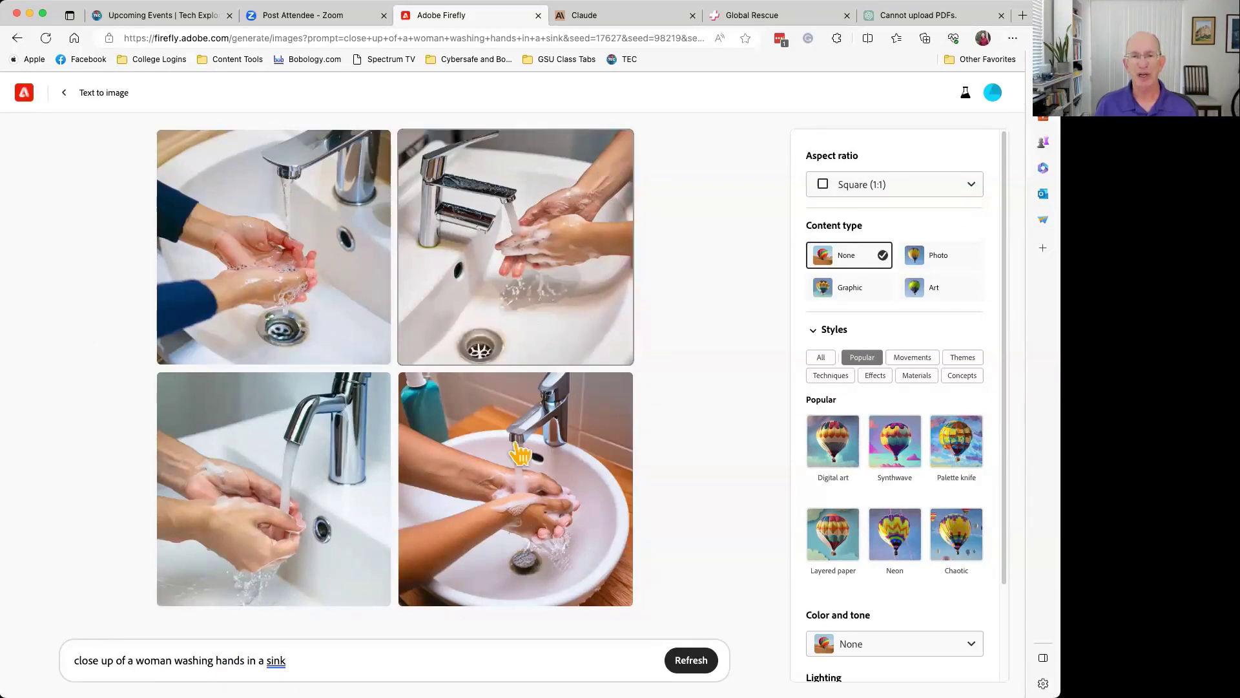
left_click(499, 589)
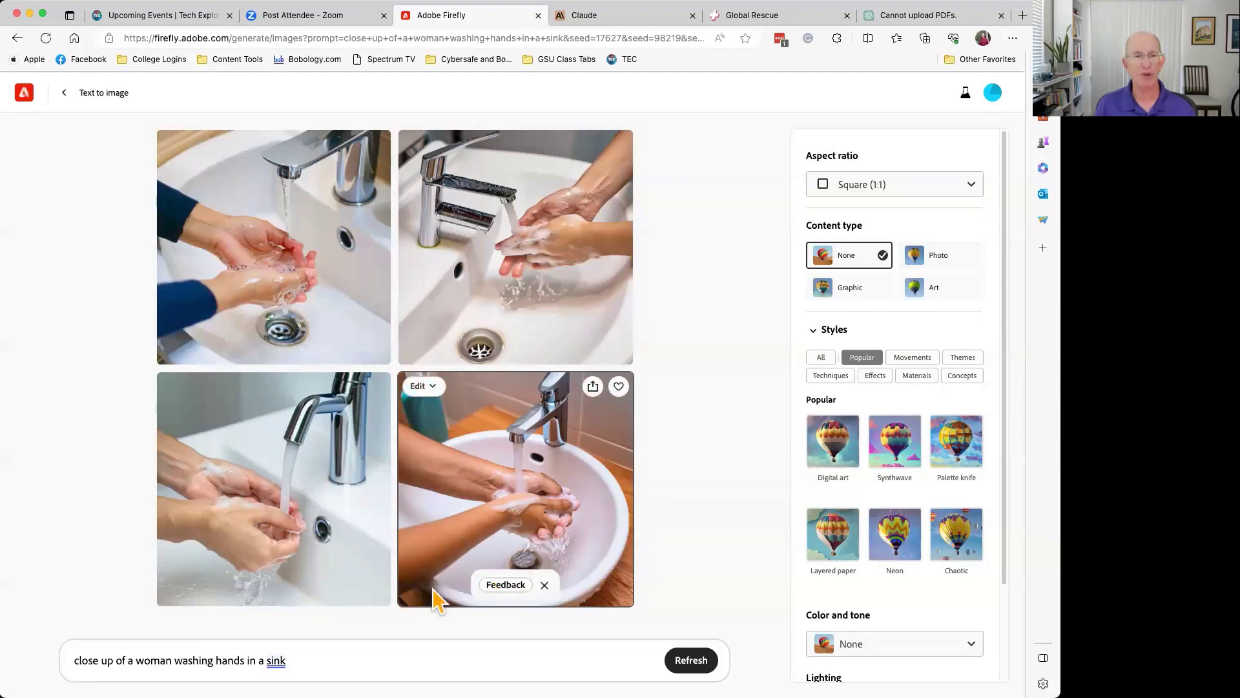
left_click(256, 585)
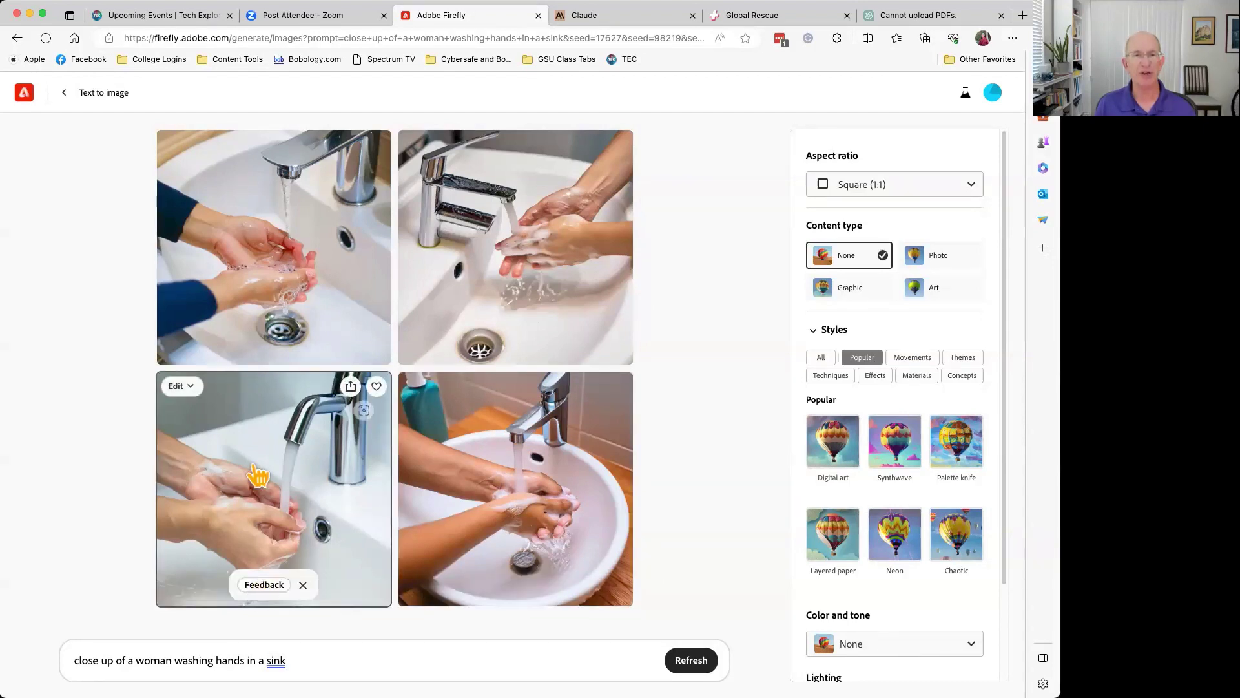
- Examine the four hand-washing images one after another in the enlarged preview and close it
left_click(263, 265)
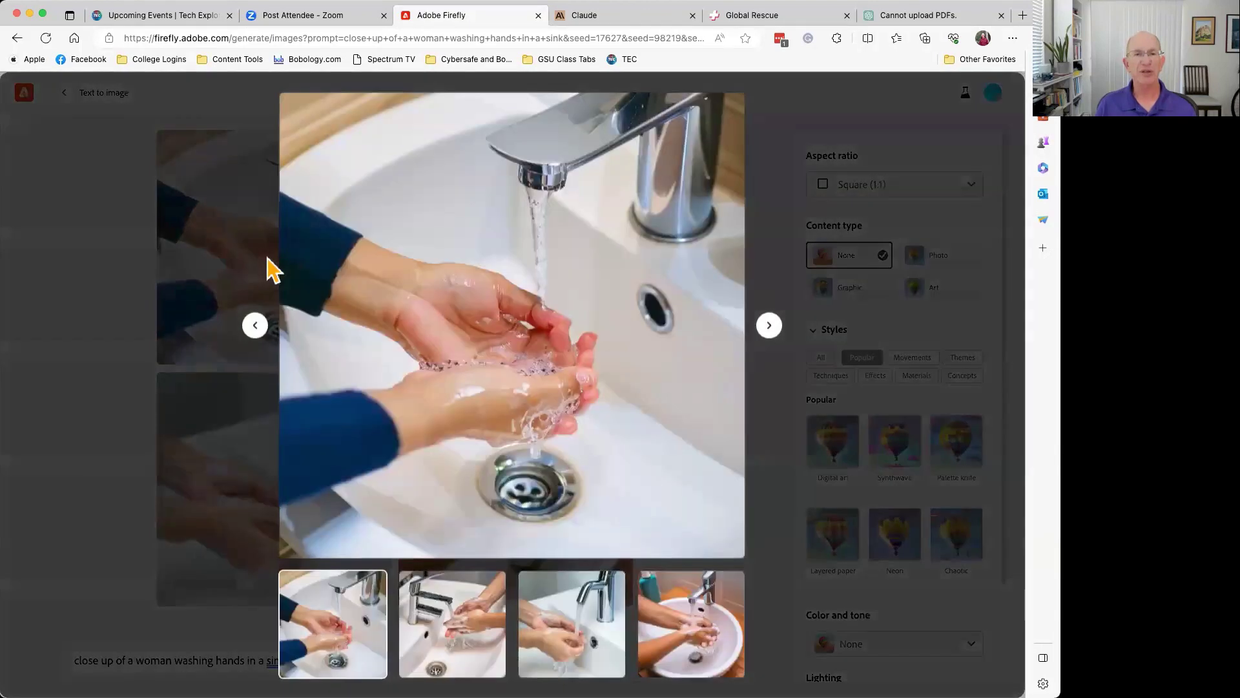
left_click(465, 637)
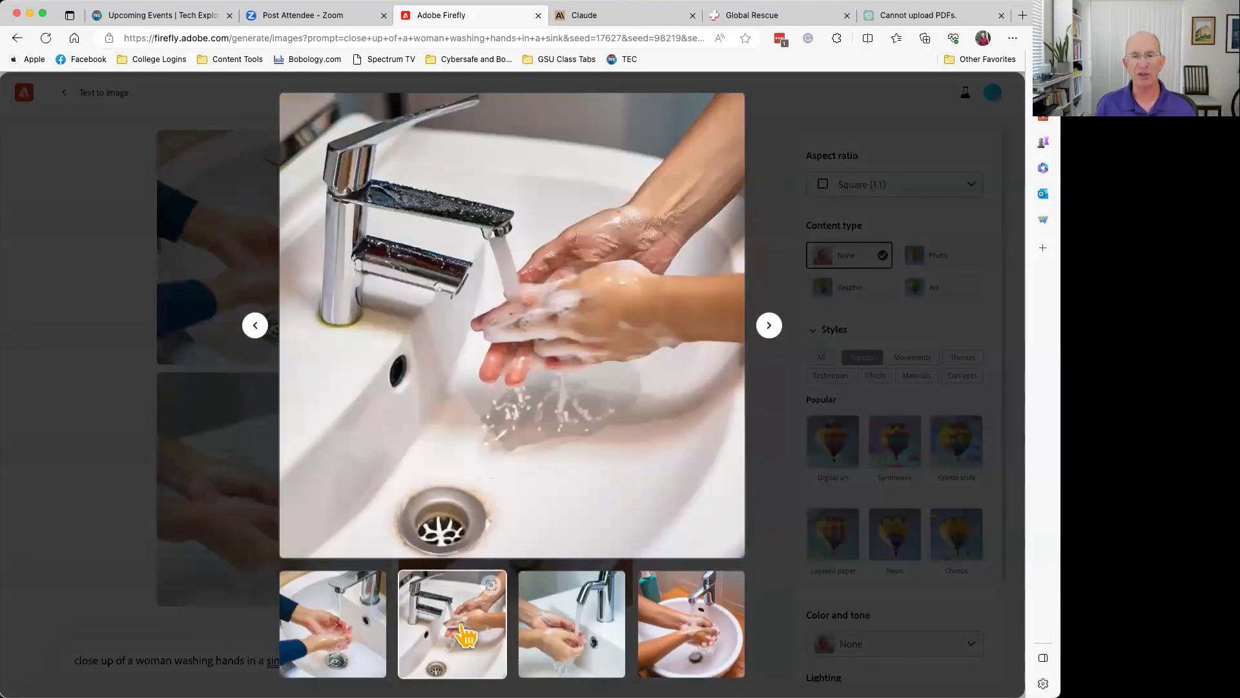
left_click(575, 637)
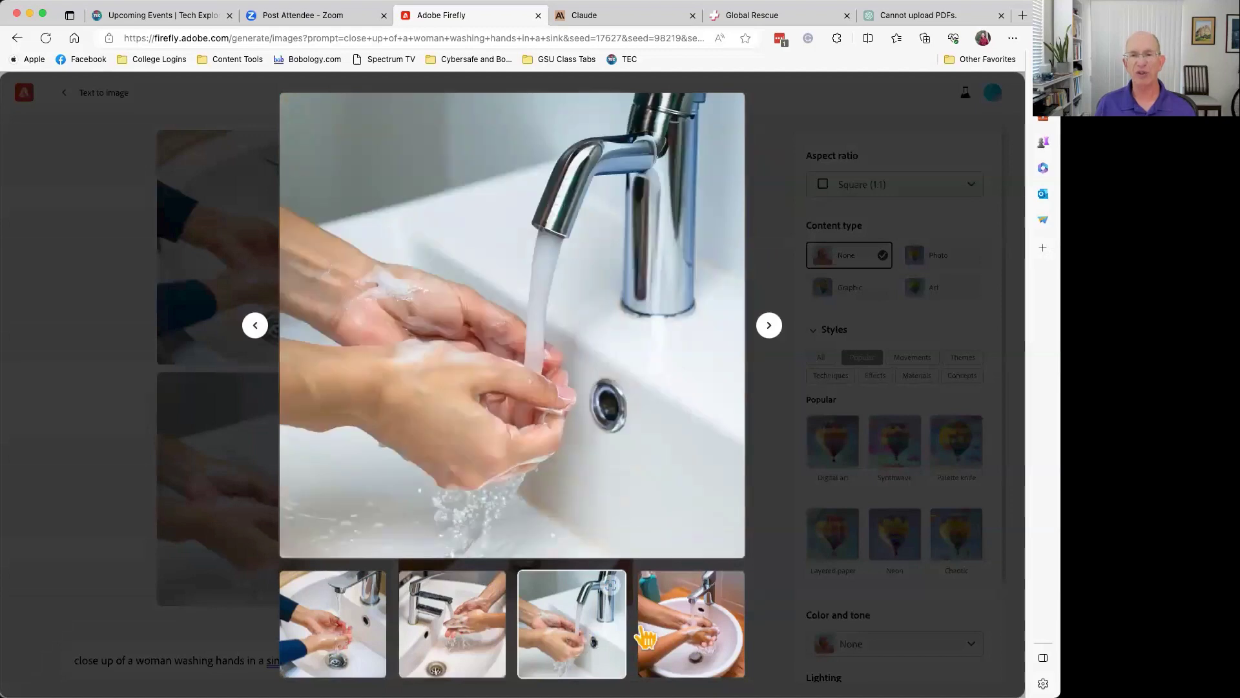
left_click(683, 637)
left_click(572, 633)
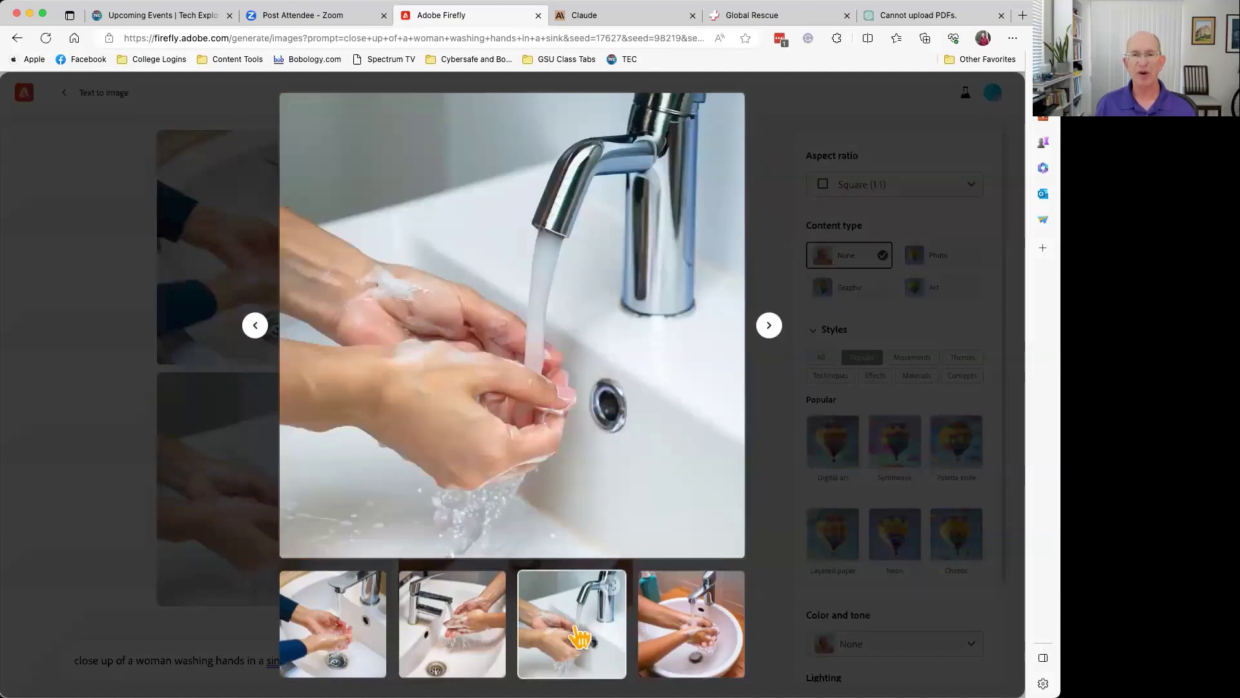
left_click(452, 633)
left_click(352, 631)
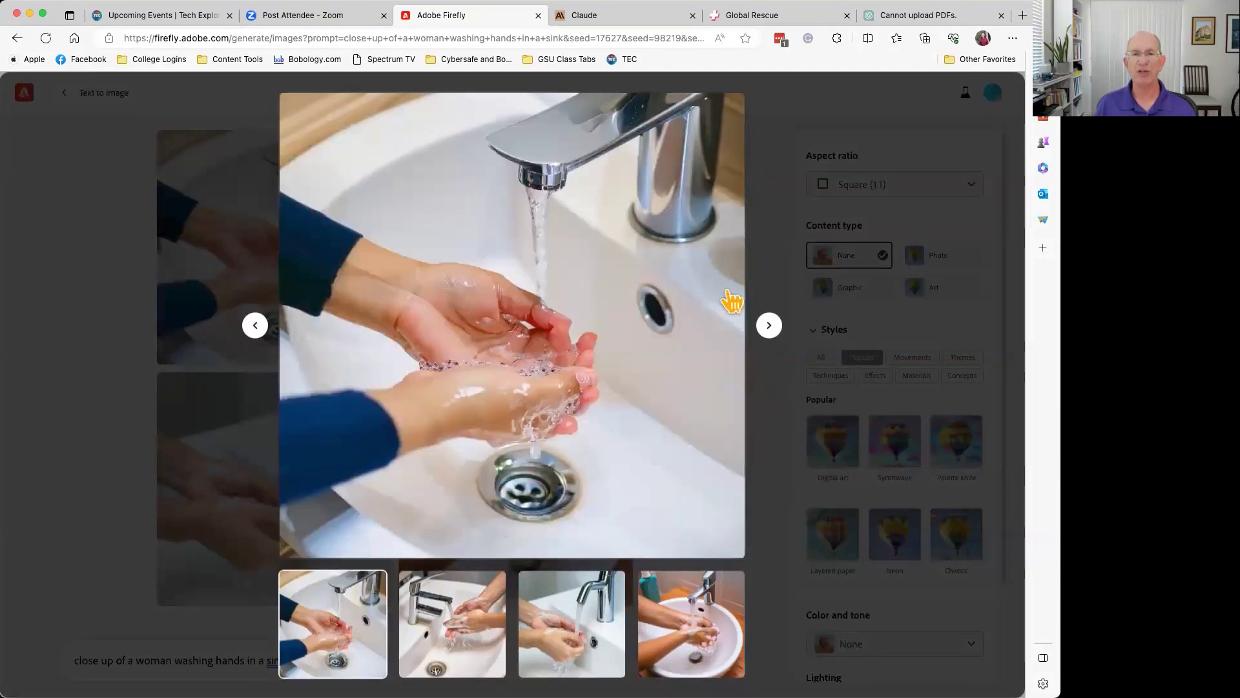
left_click(770, 326)
left_click(769, 326)
left_click(769, 326)
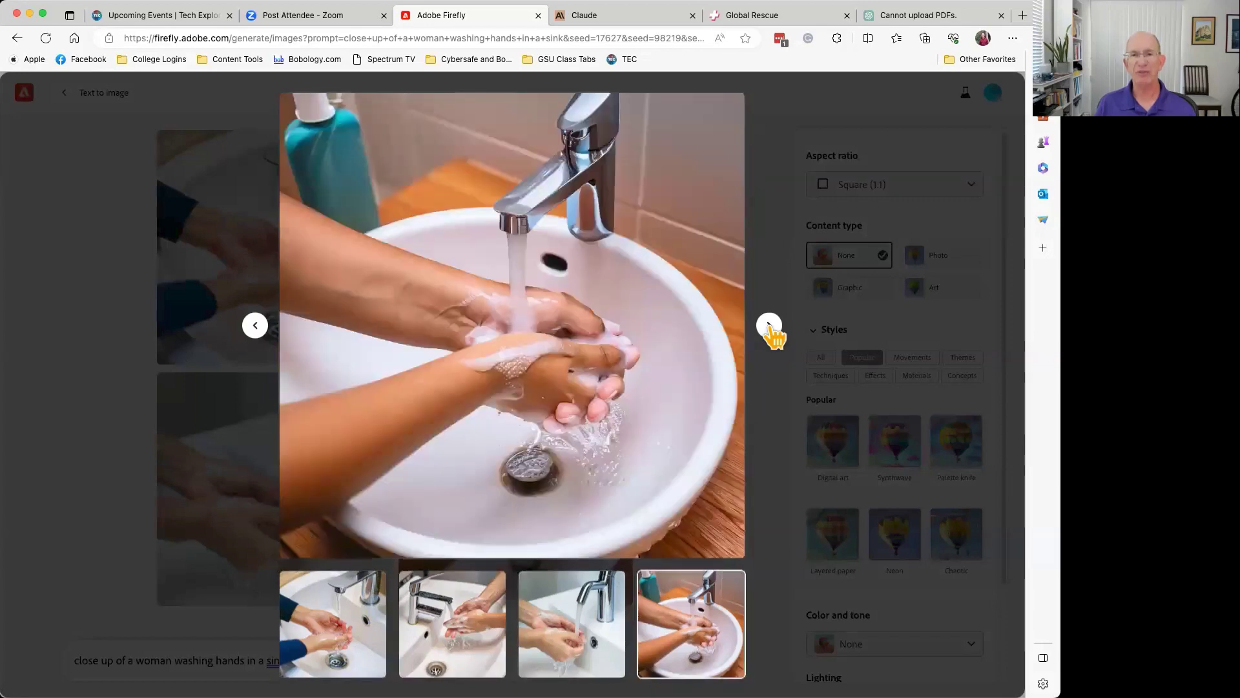
left_click(769, 326)
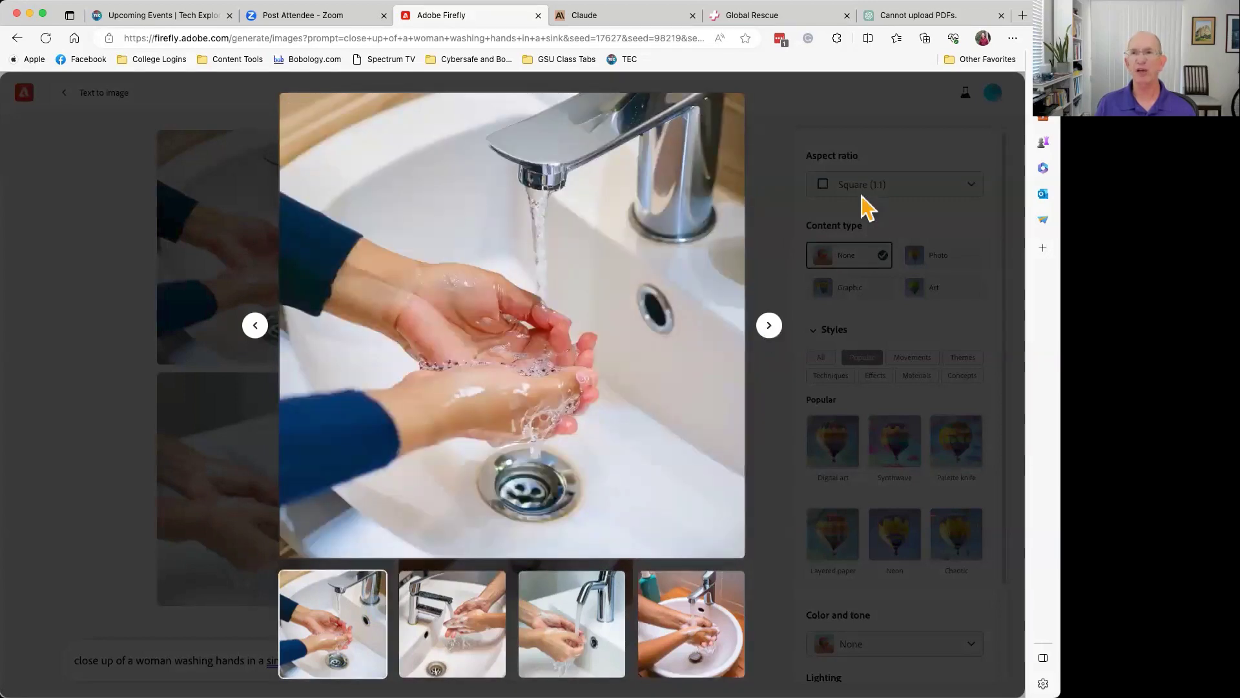
left_click(77, 135)
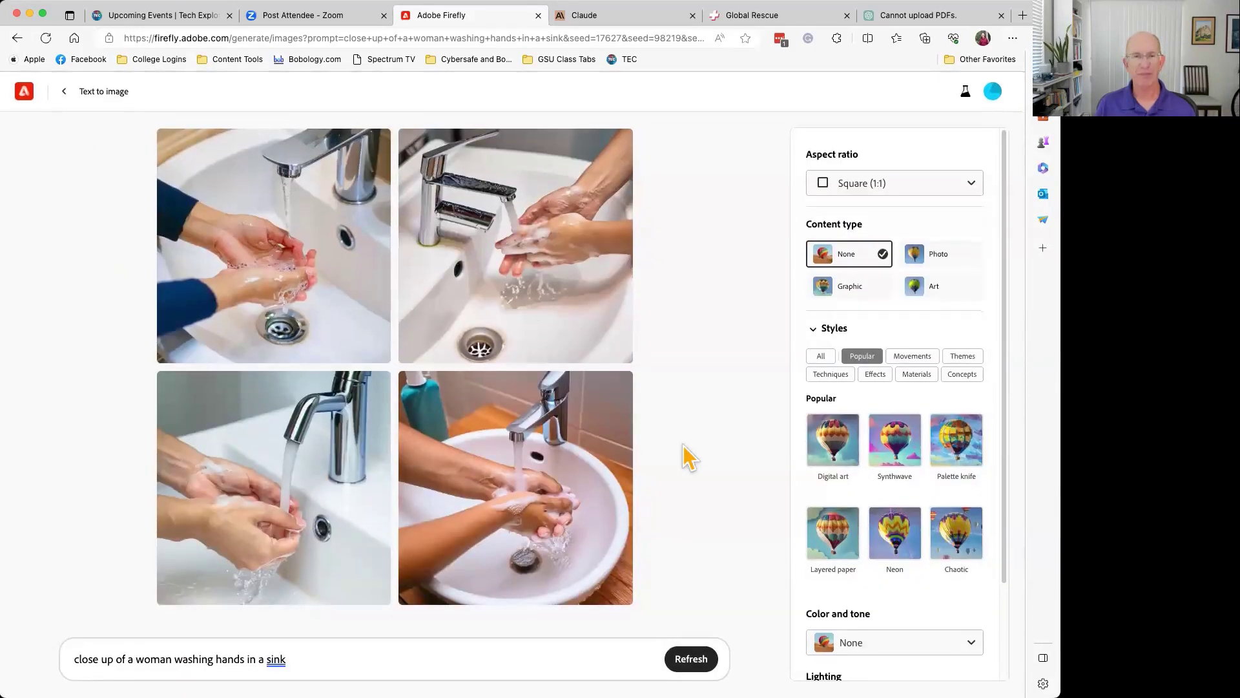
- Change the prompt to "close up of a old woman washing hands in a sink" and generate new images
left_click(136, 657)
type("old")
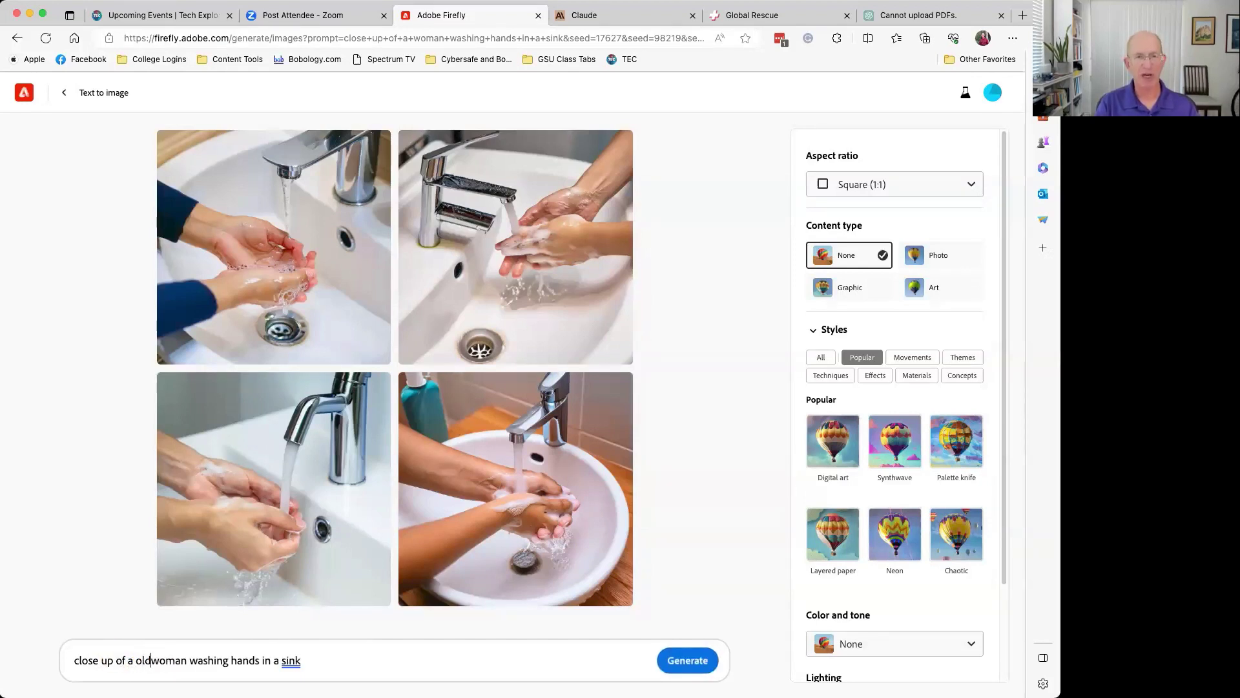
key("Return")
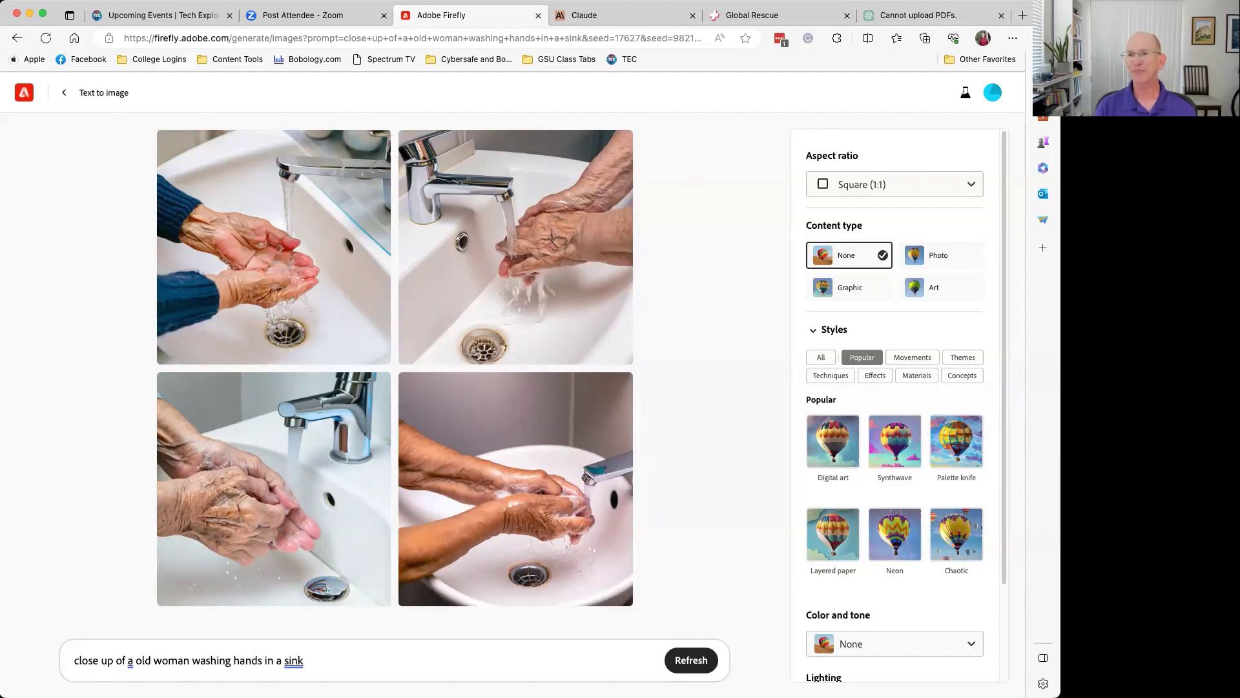
mouse_move(573, 299)
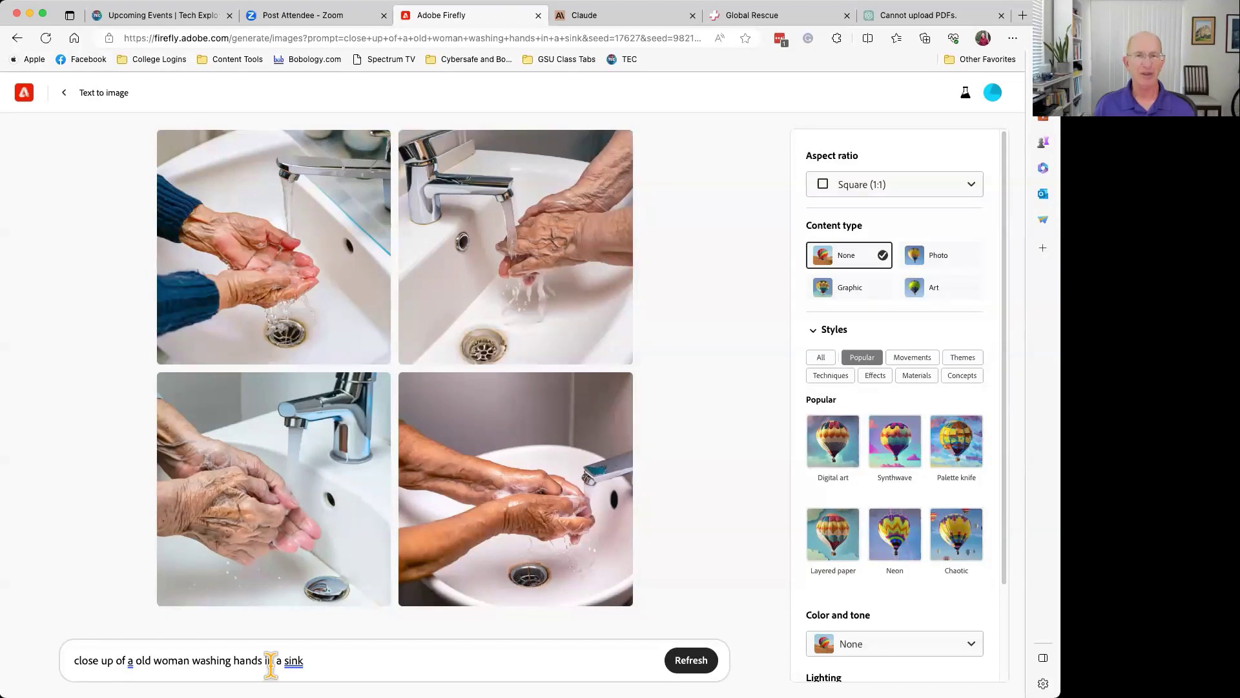
mouse_move(457, 603)
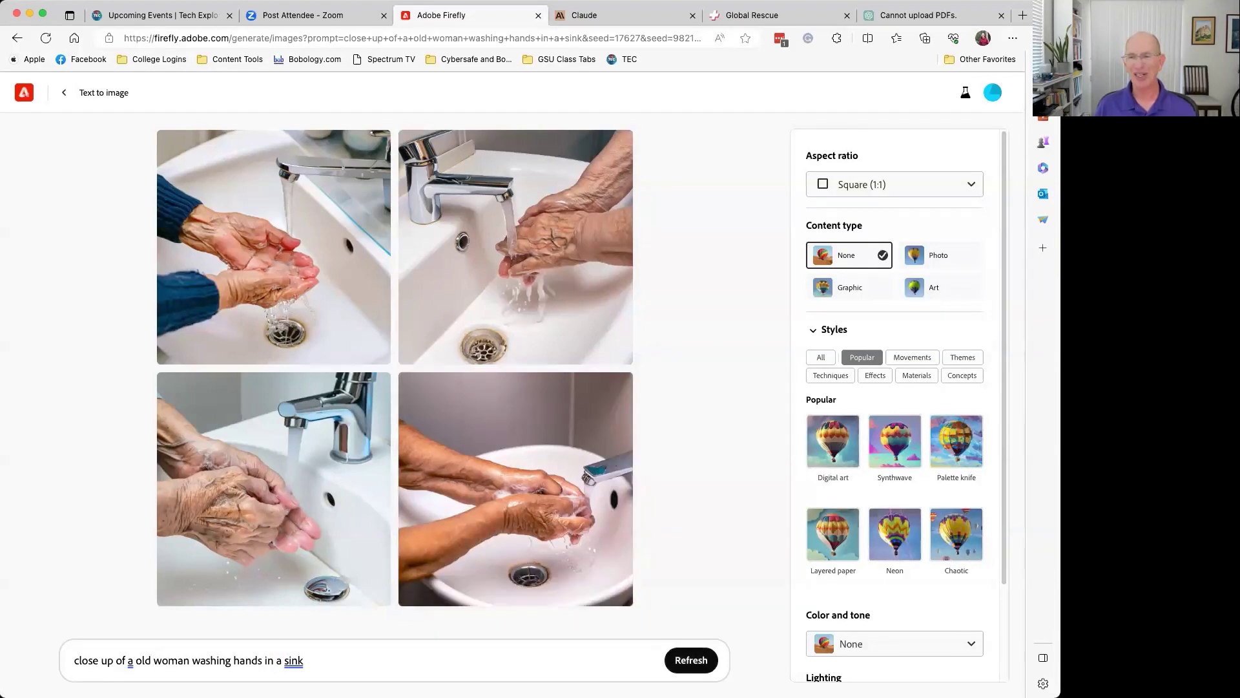
- Change the prompt to "close up of a woman washing hands in a old country sink" and generate new images
scroll(920, 595, "down", 4)
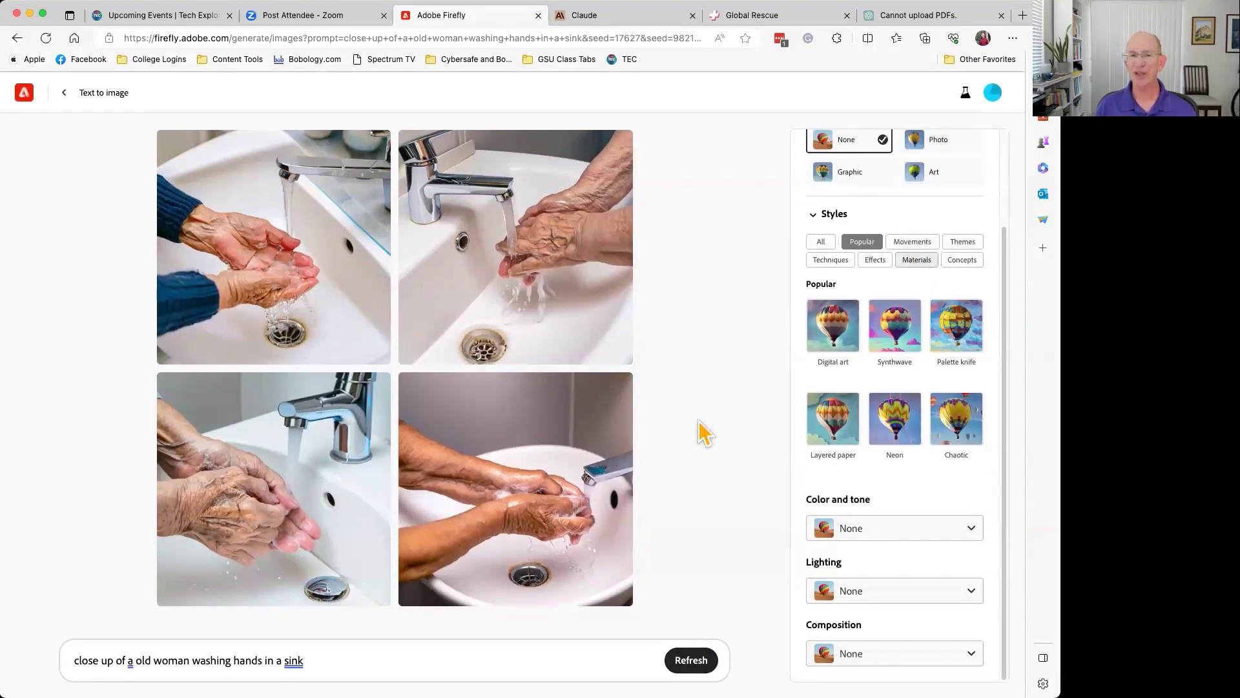
left_click(158, 660)
key("BackSpace")
key("BackSpace")
key("BackSpace")
key("BackSpace")
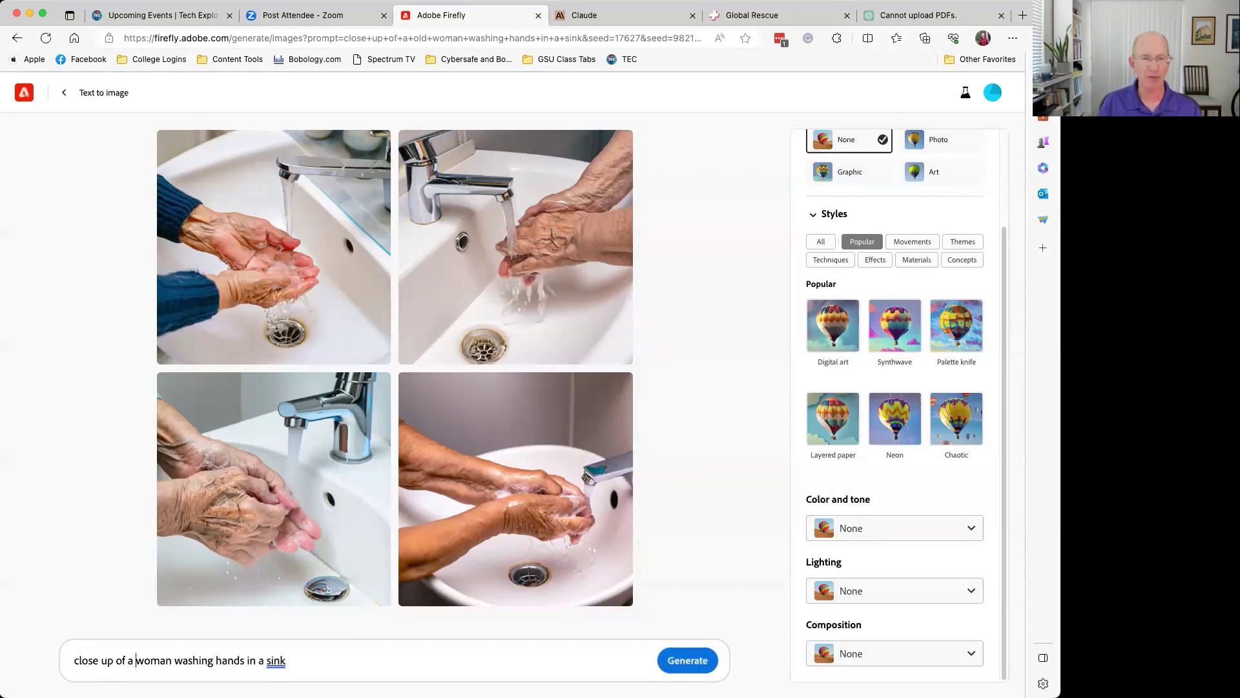
left_click(316, 660)
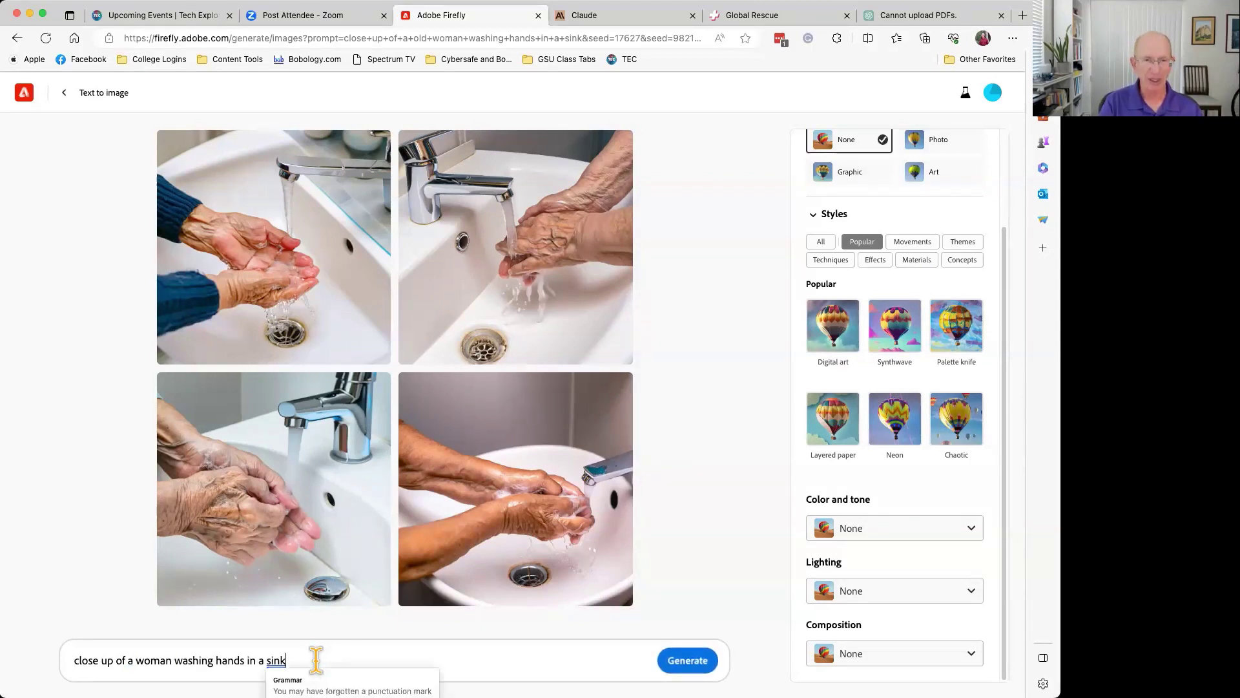
key("BackSpace")
key("BackSpace")
key("BackSpace")
key("BackSpace")
type("old country sink")
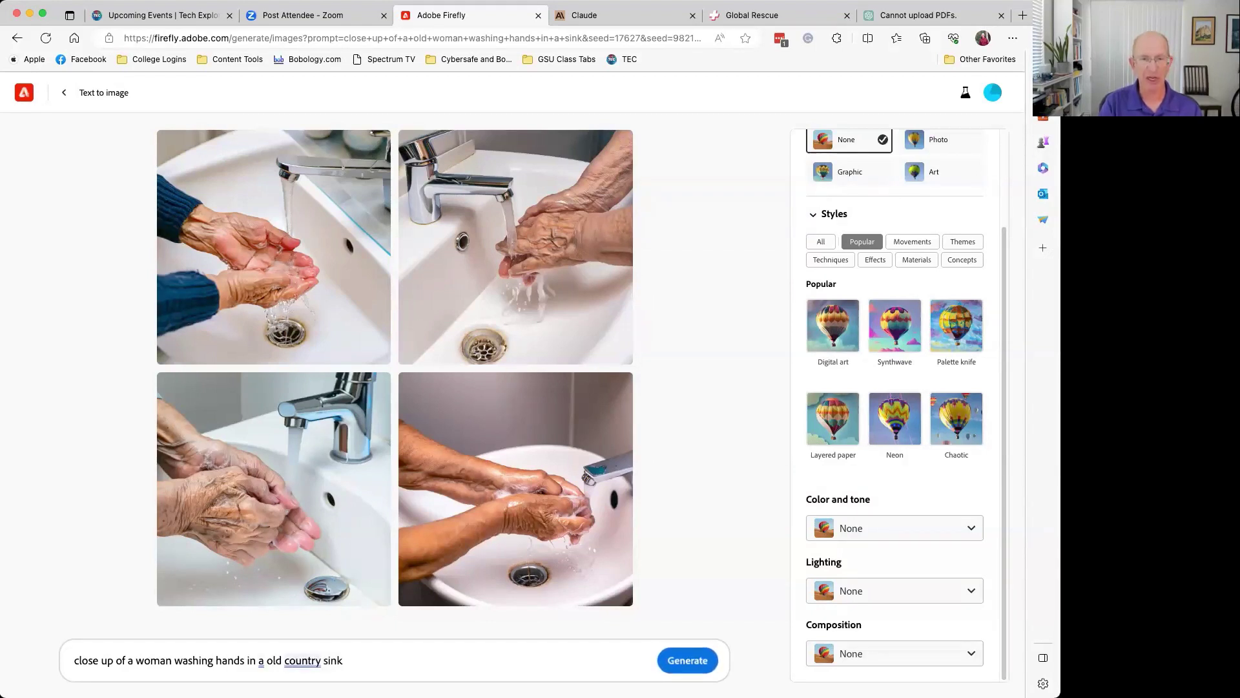
key("Return")
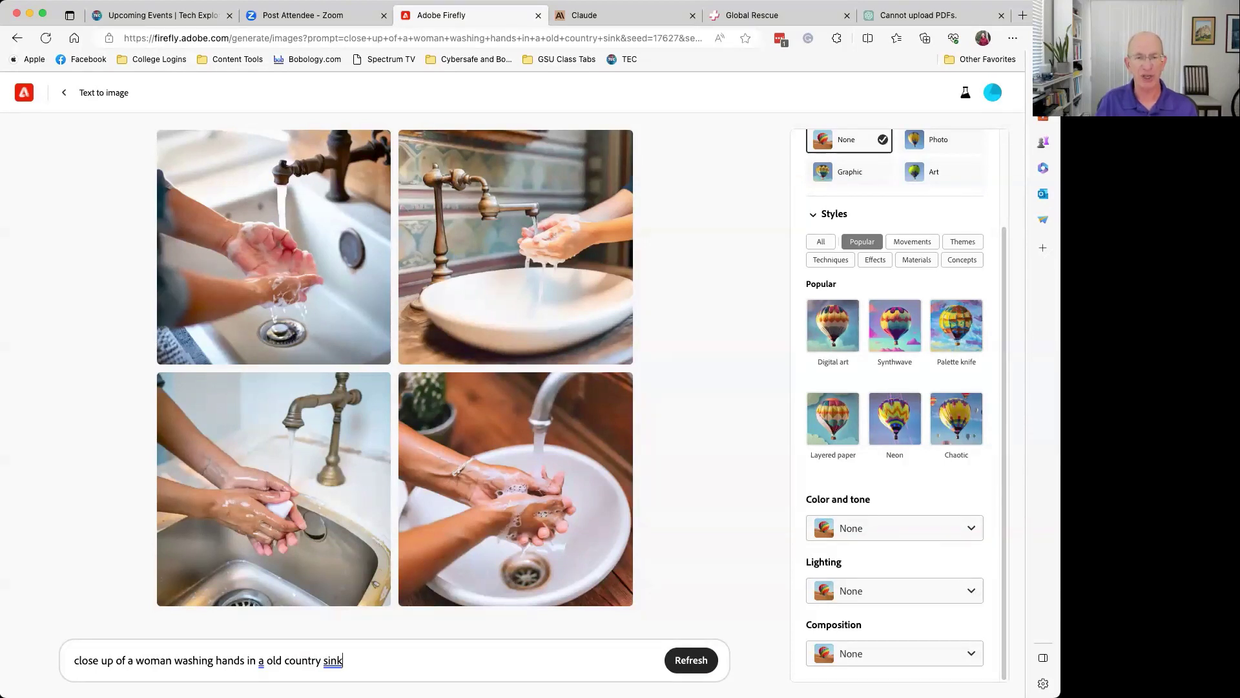
- Insert "chrome mechanical" before "woman" in the prompt and generate new images
left_click(137, 660)
type("chrome mech")
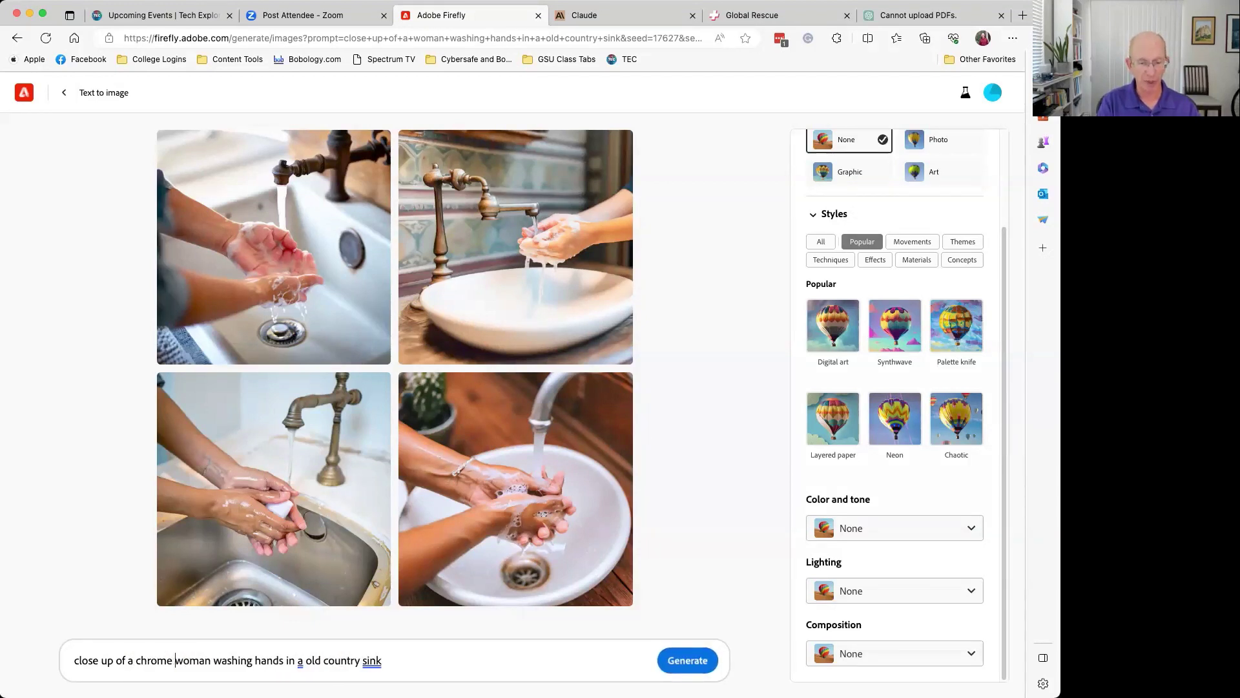
type("anical")
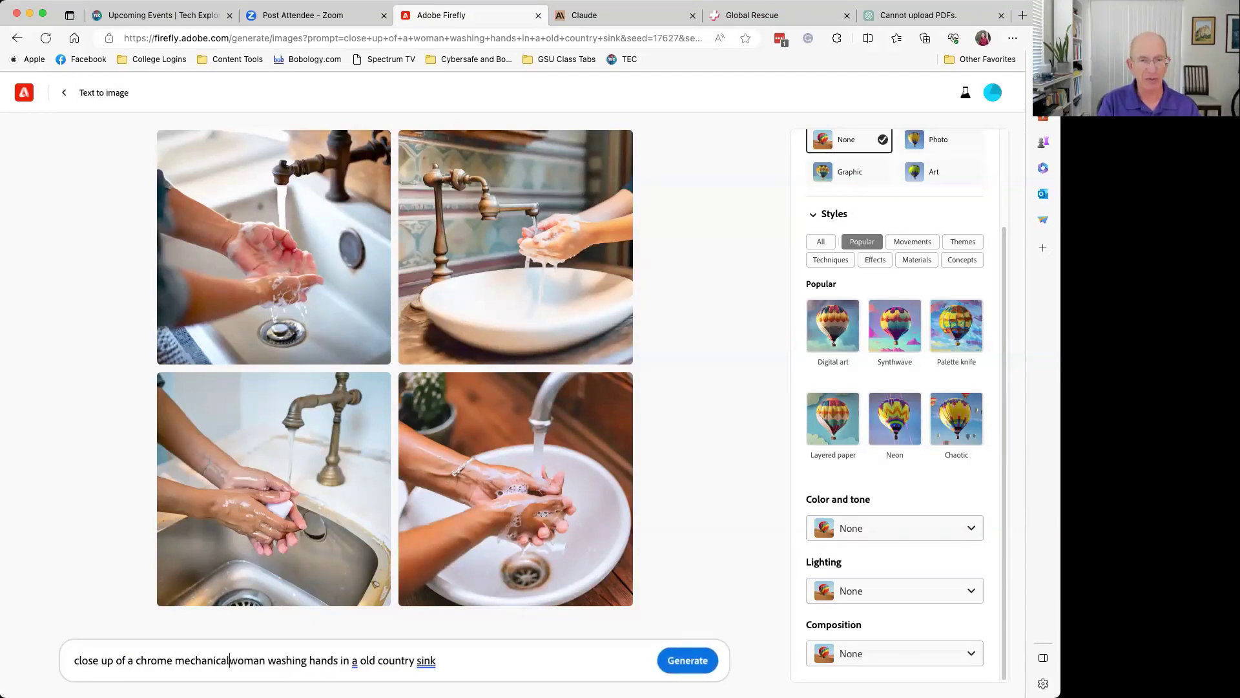
key("Return")
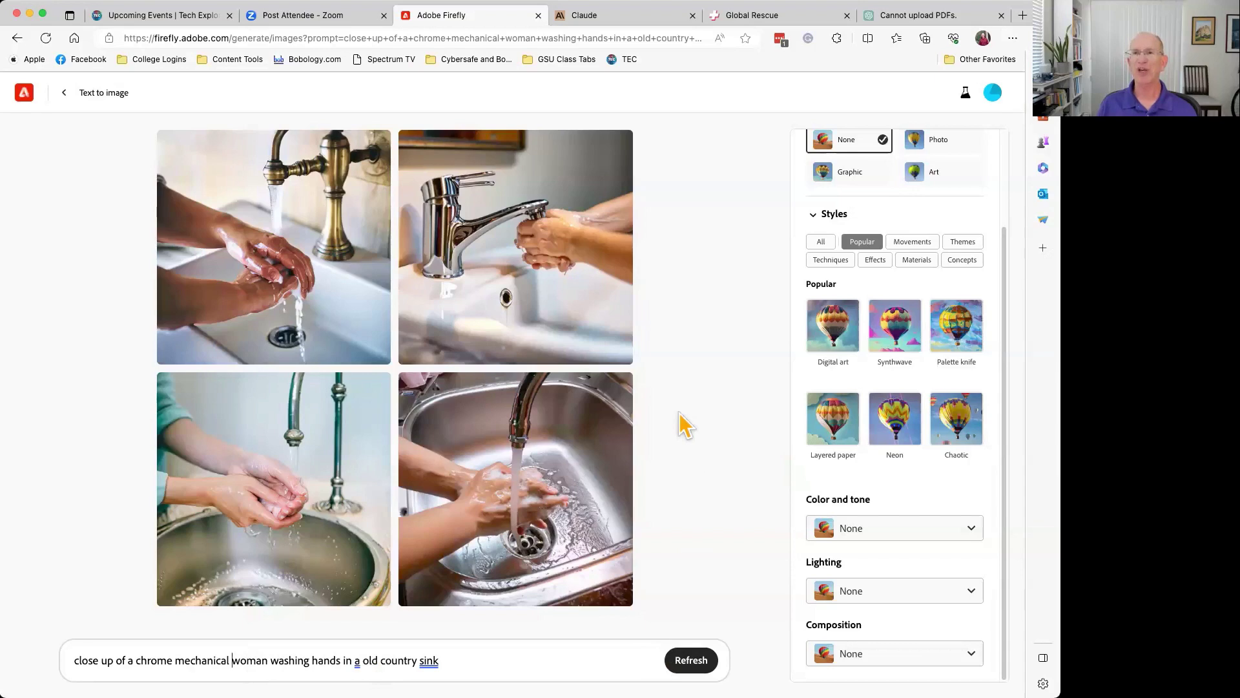
- Return to the Text to image inspiration gallery and examine the sample images with the prompts behind them
left_click(65, 94)
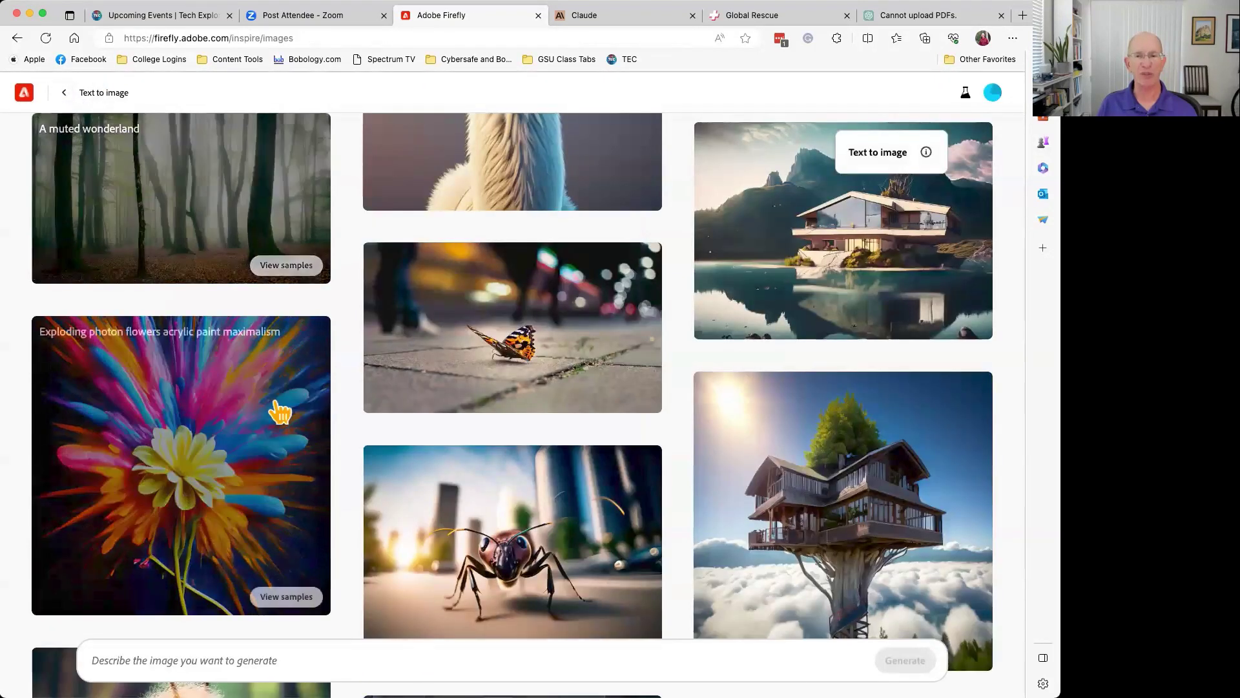
scroll(510, 485, "down", 1)
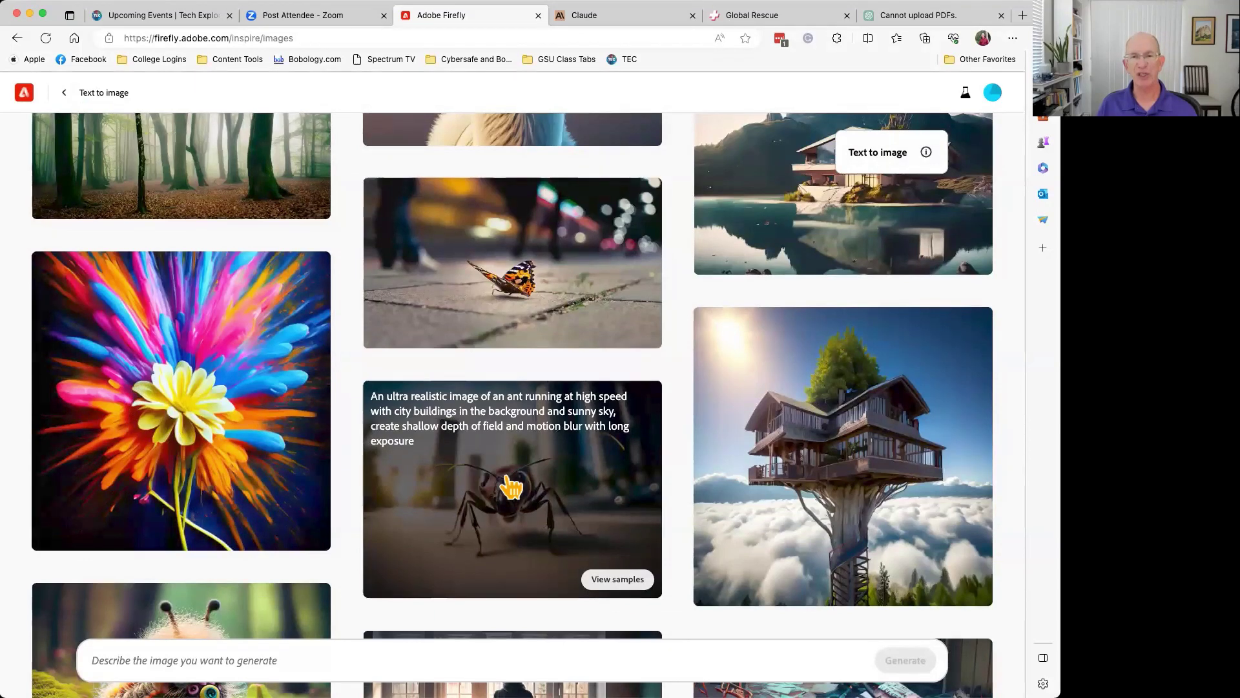
scroll(511, 487, "down", 2)
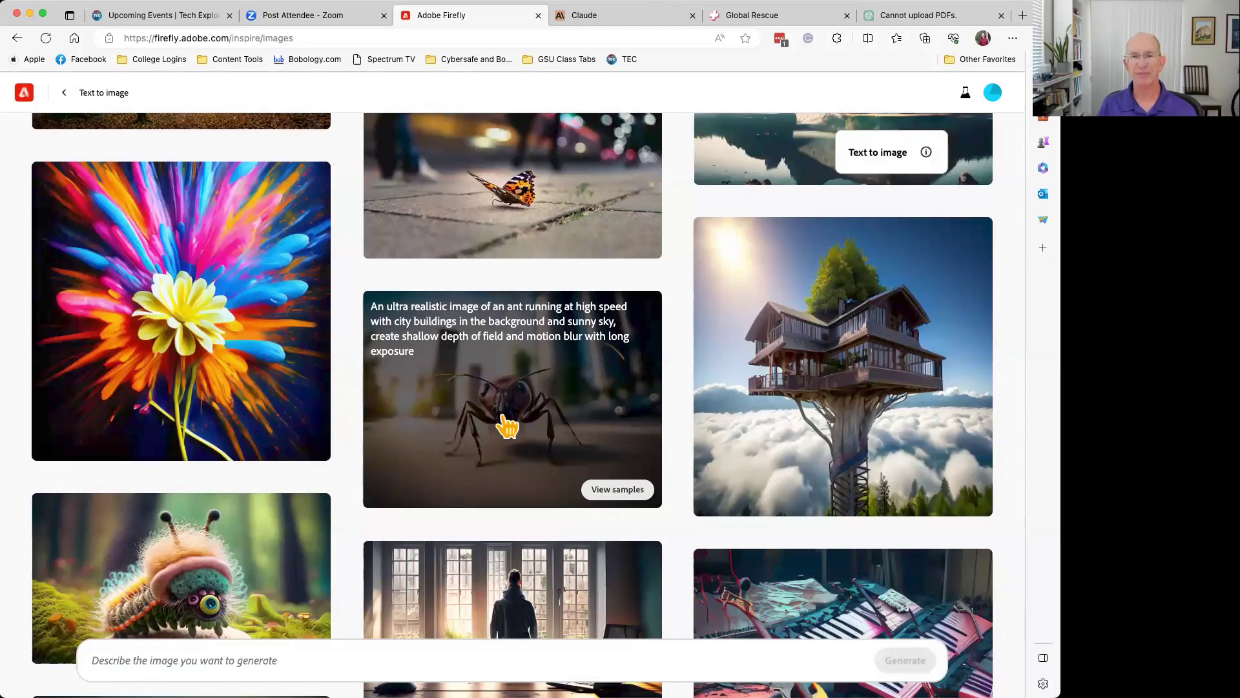
scroll(805, 436, "down", 5)
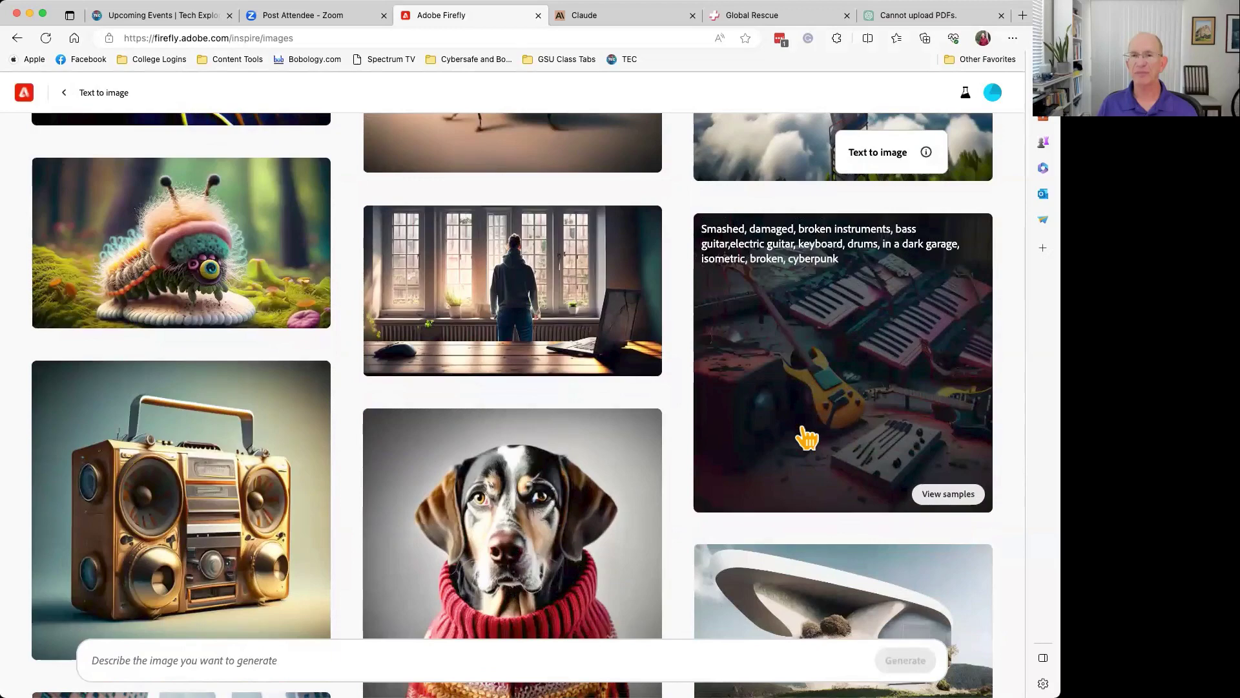
scroll(807, 439, "down", 6)
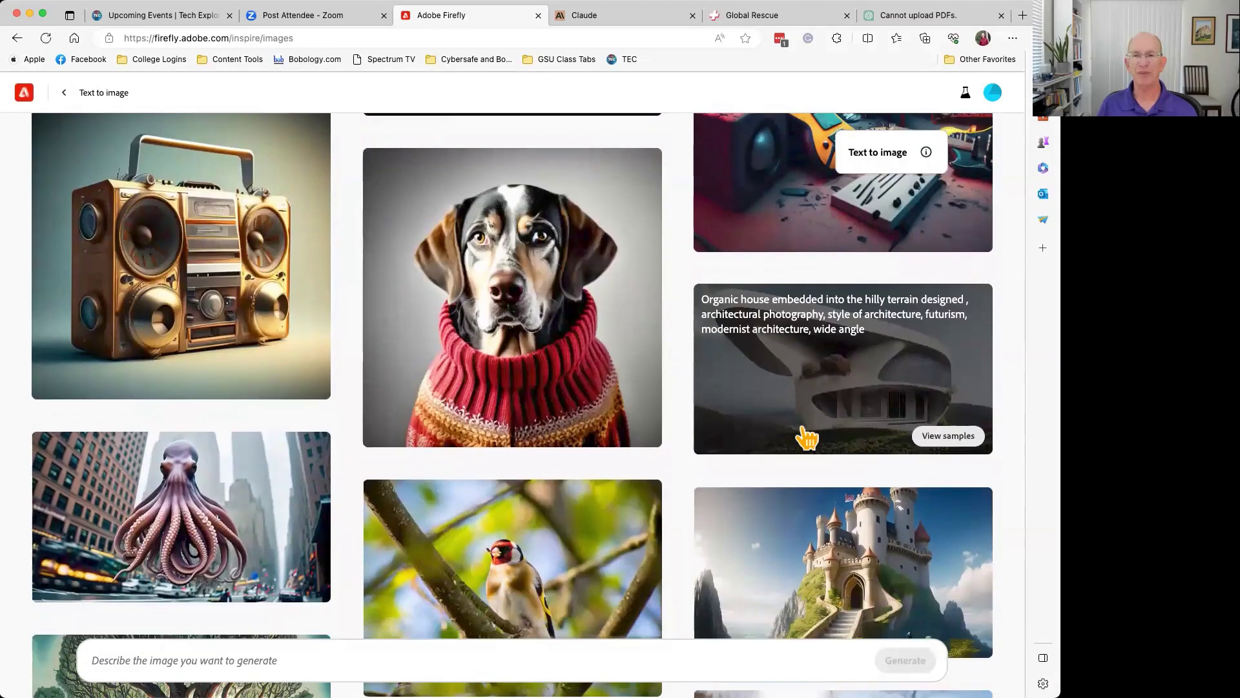
scroll(807, 438, "down", 2)
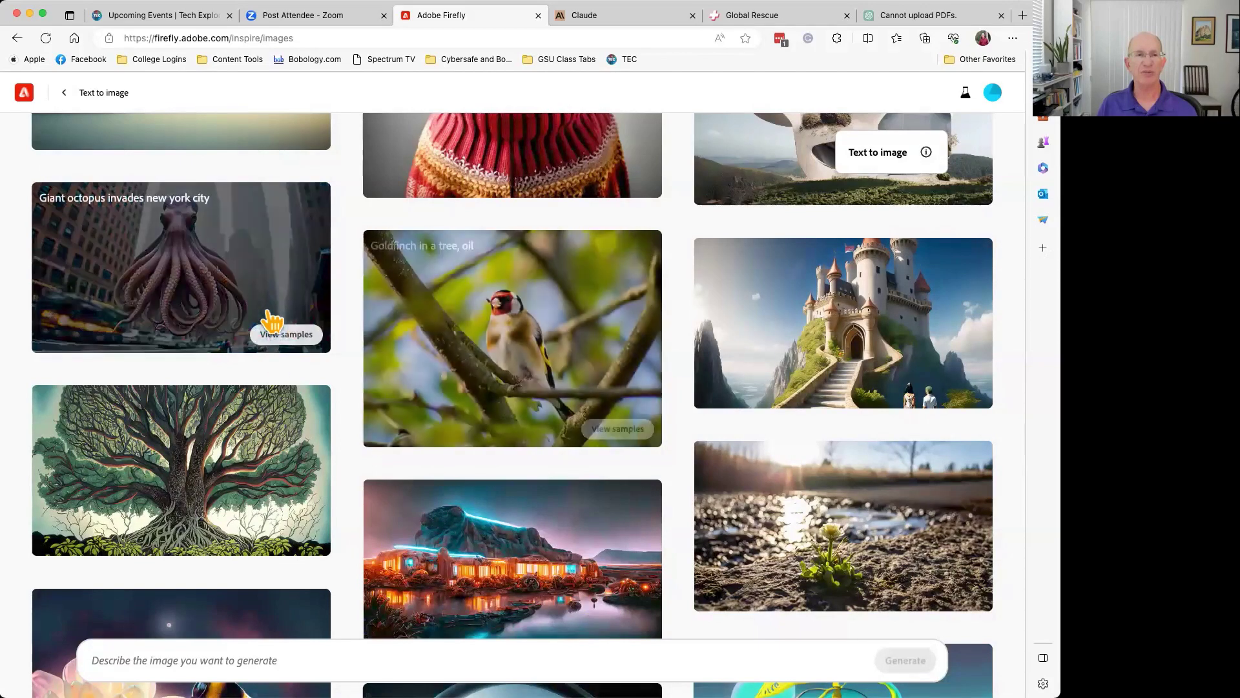
scroll(256, 491, "down", 7)
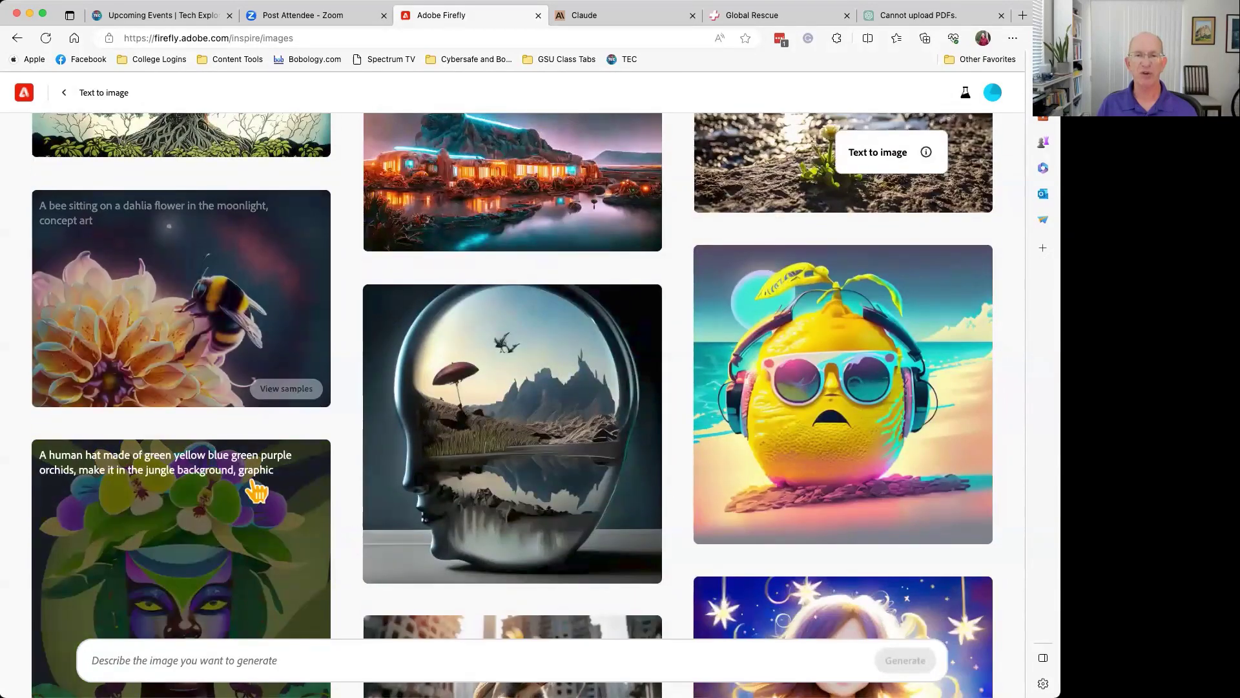
scroll(505, 450, "down", 3)
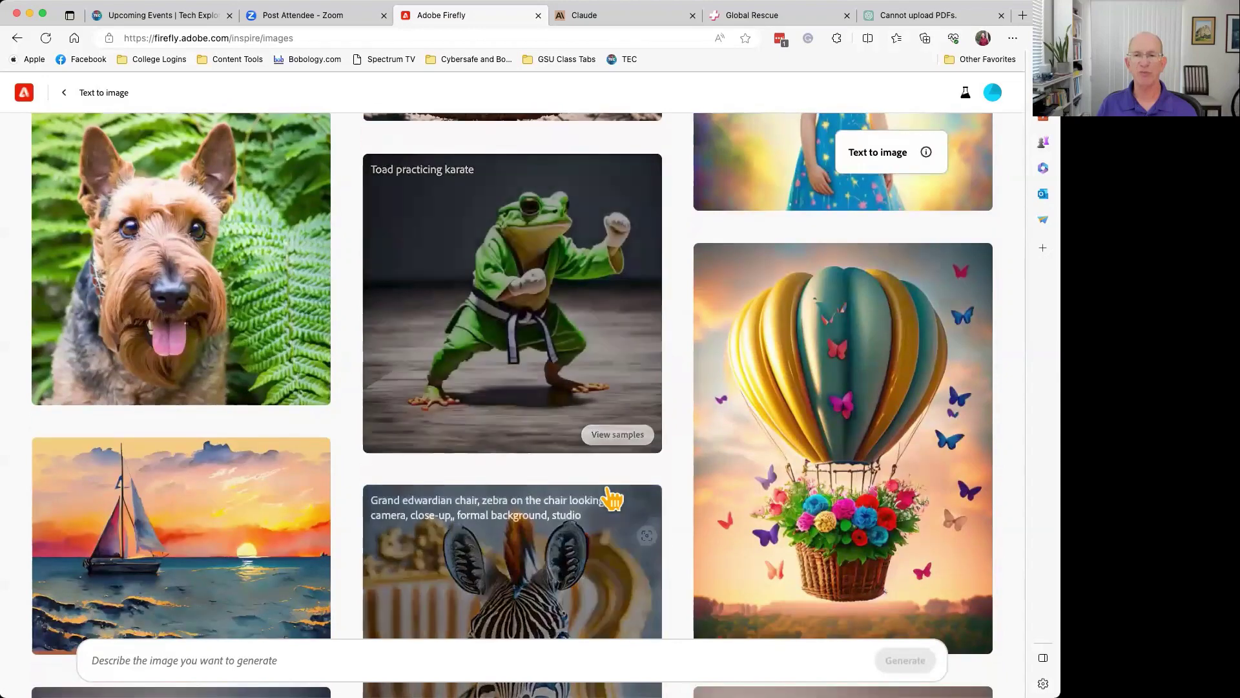
scroll(612, 498, "down", 8)
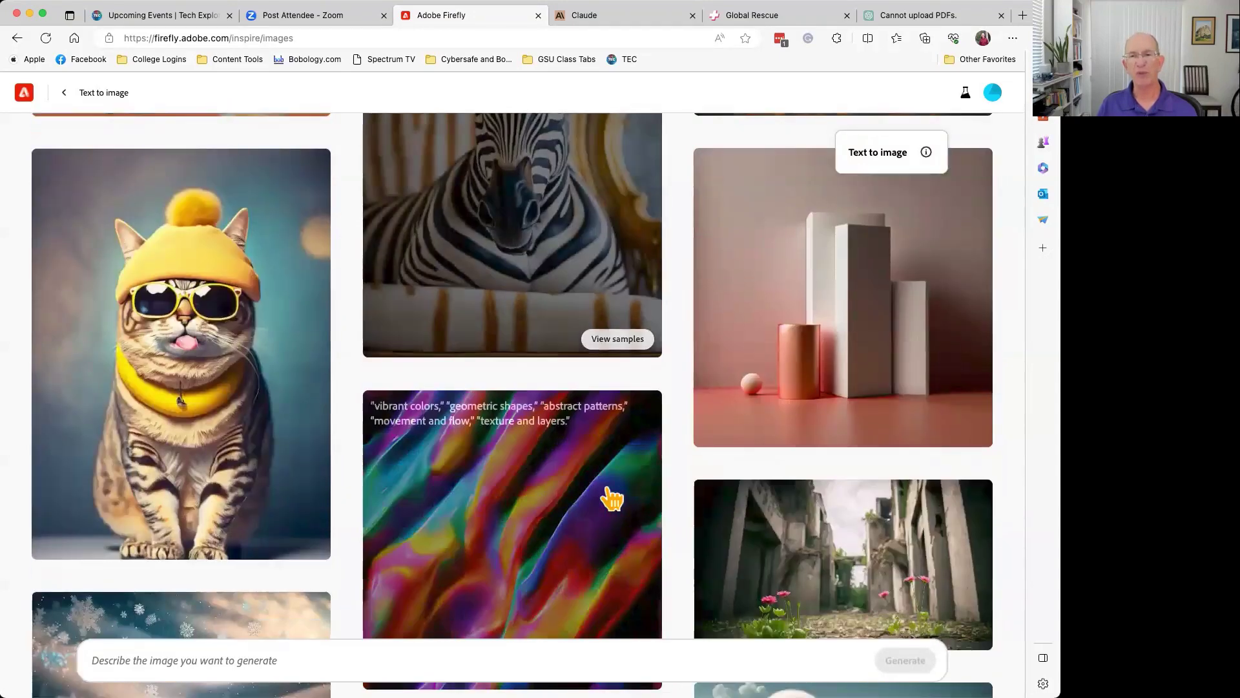
scroll(612, 497, "down", 5)
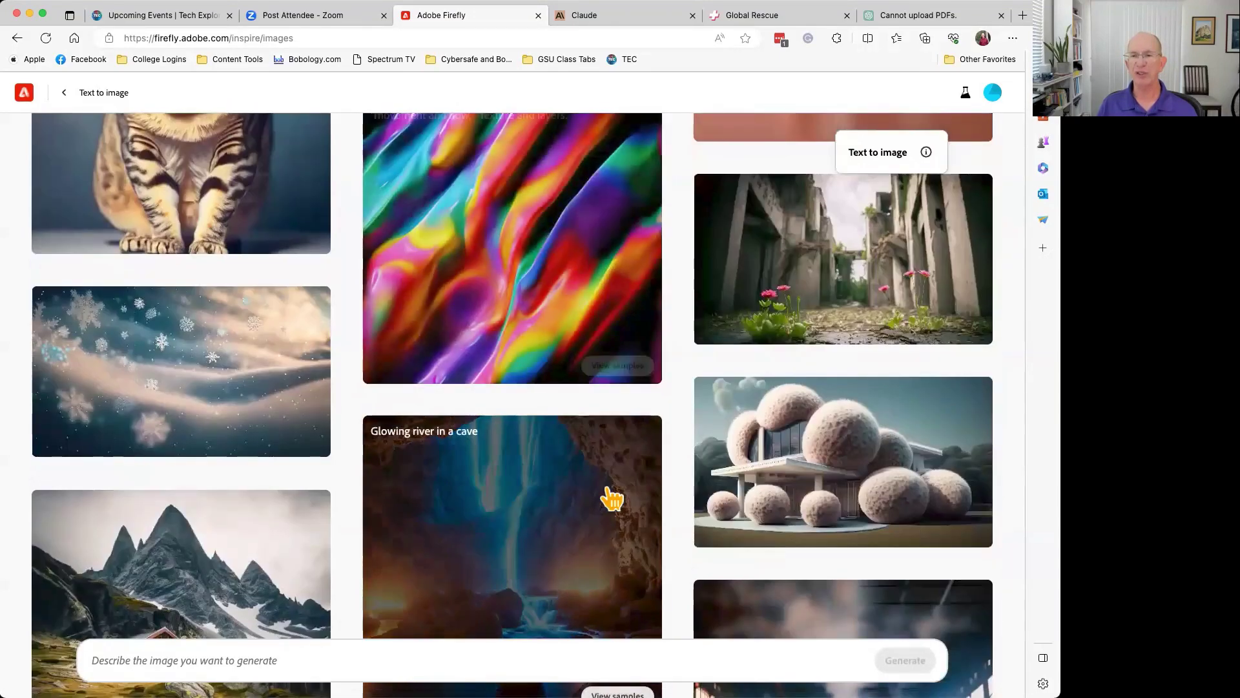
scroll(612, 498, "down", 8)
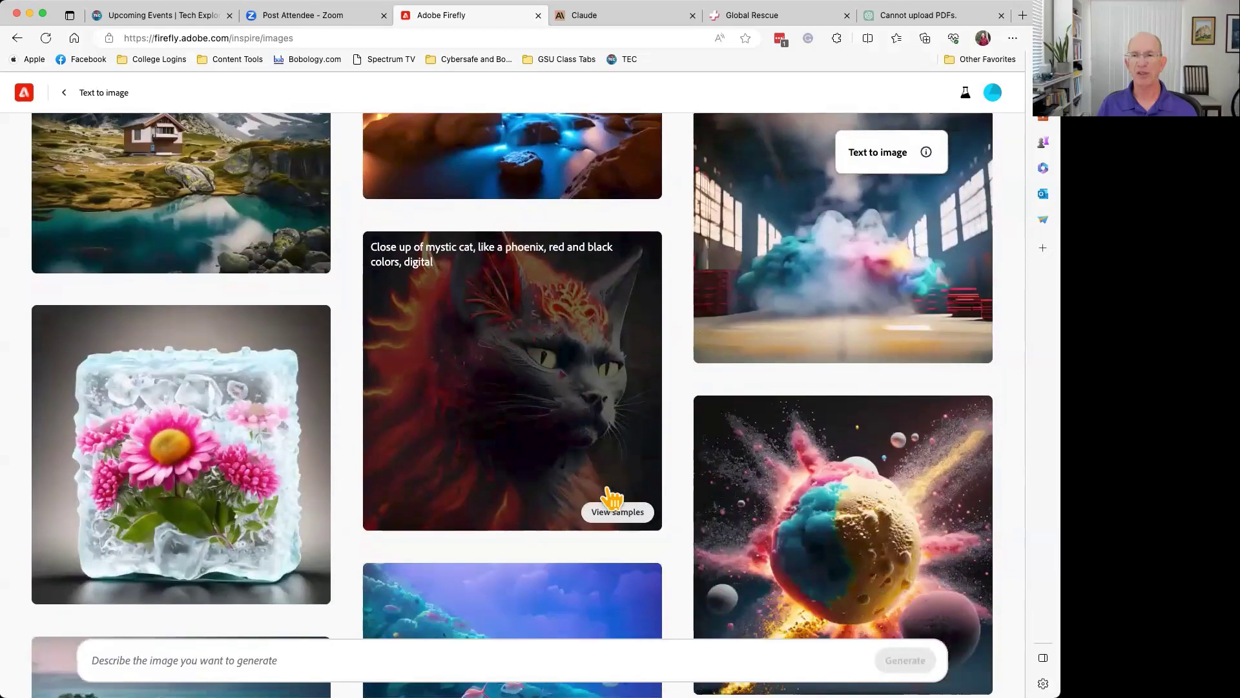
scroll(612, 498, "down", 6)
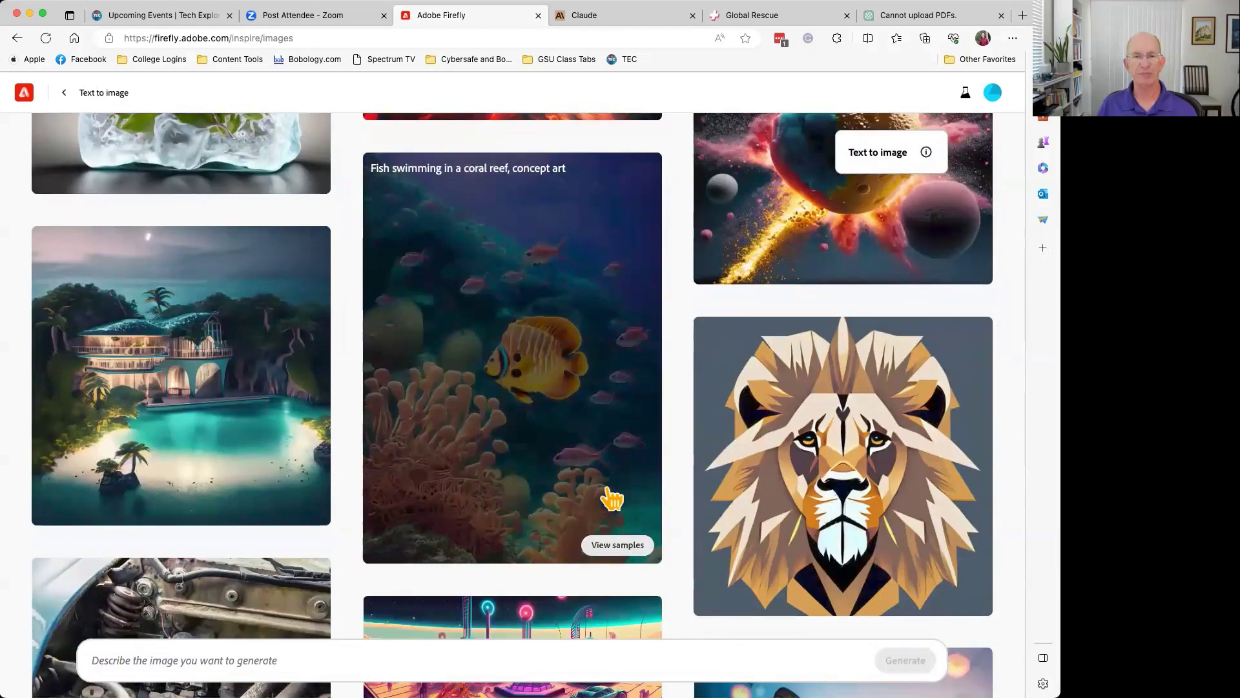
scroll(612, 497, "down", 8)
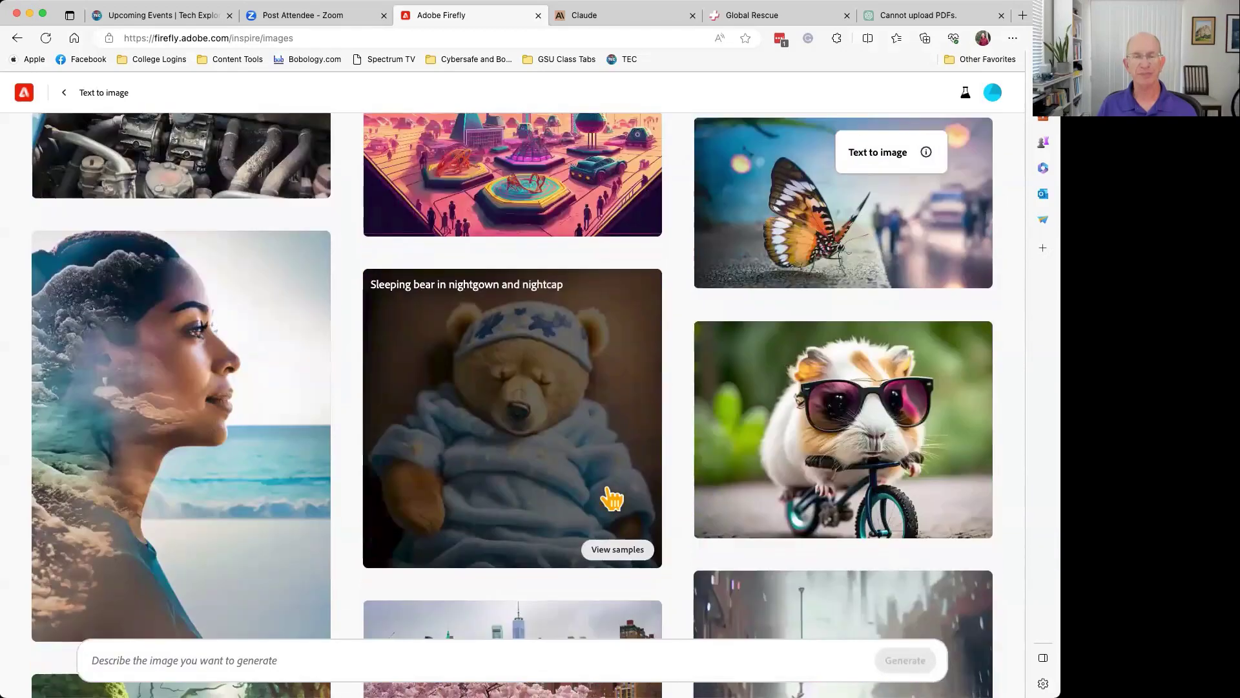
scroll(612, 498, "down", 7)
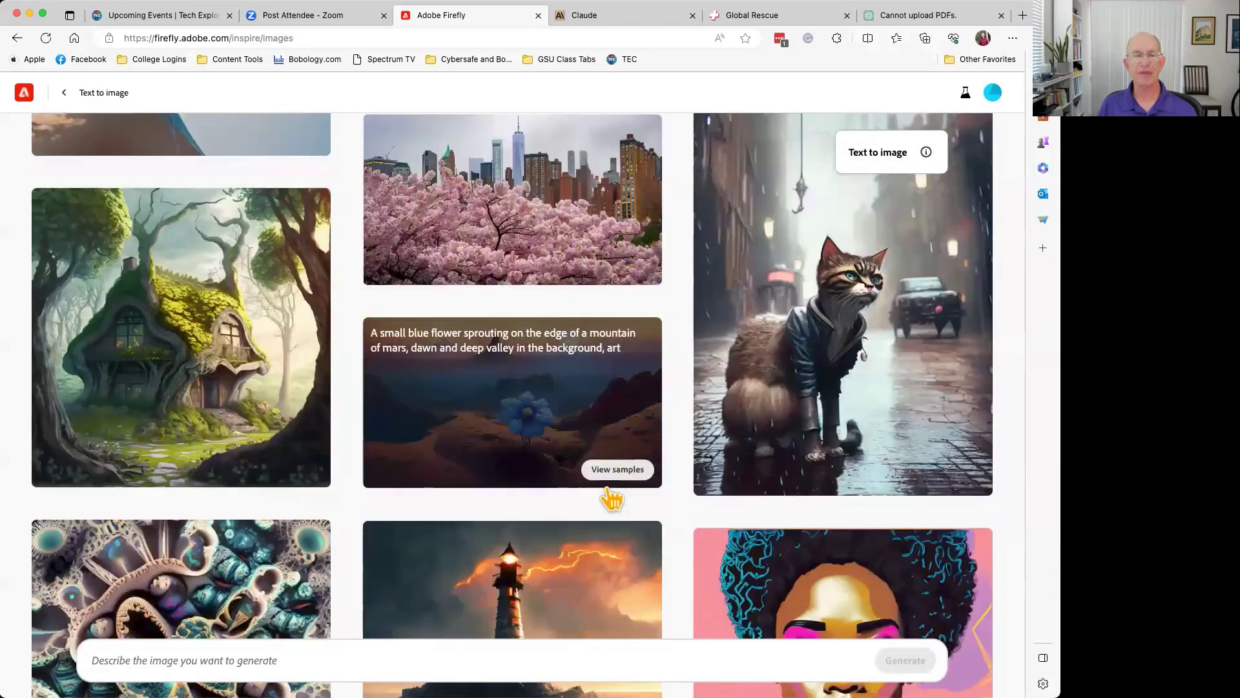
scroll(609, 499, "down", 8)
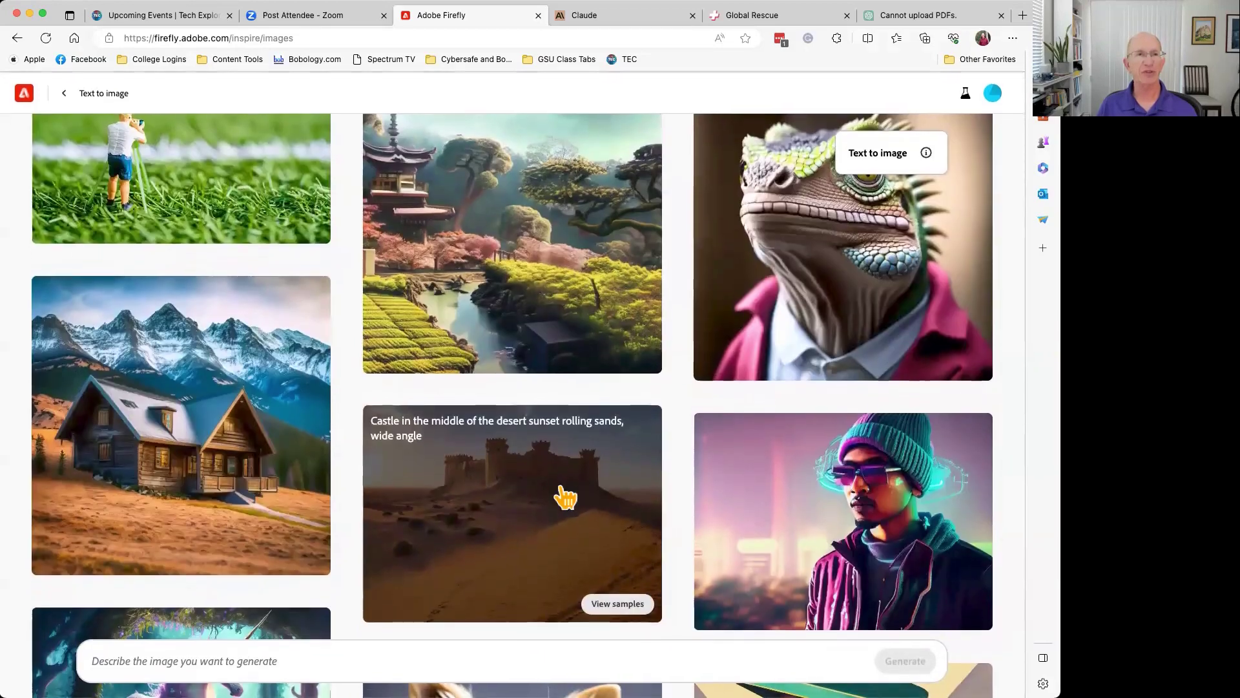
scroll(279, 406, "up", 3)
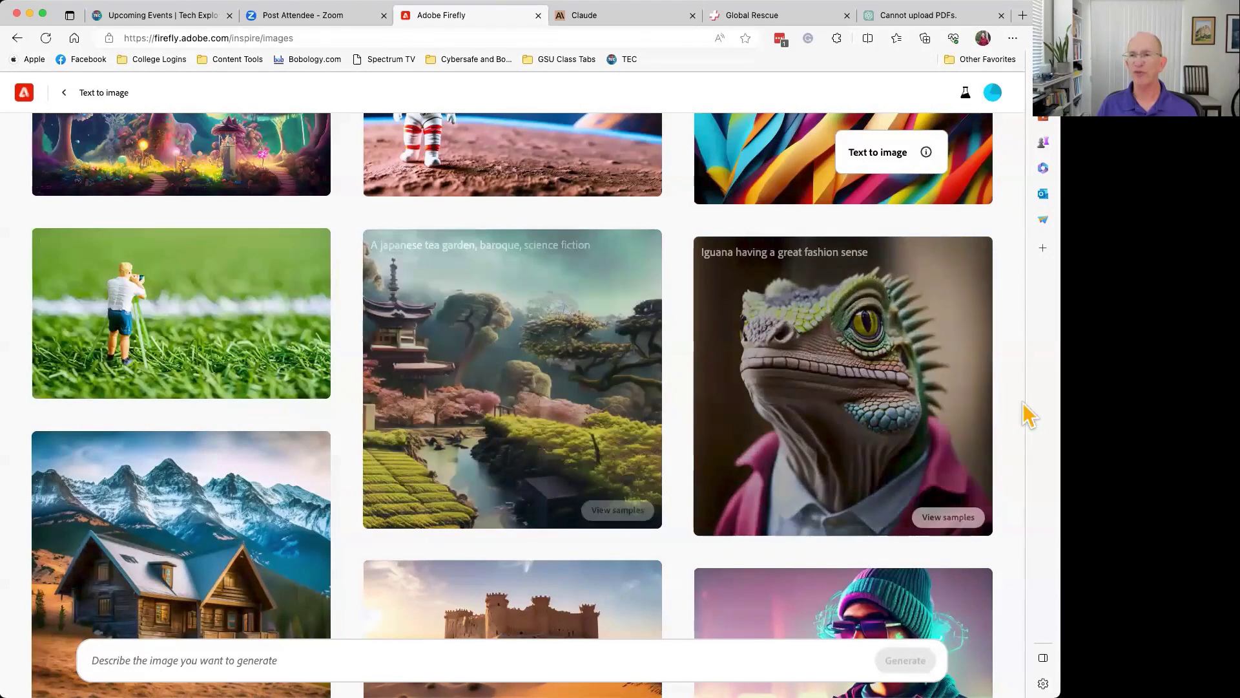
scroll(925, 587, "down", 9)
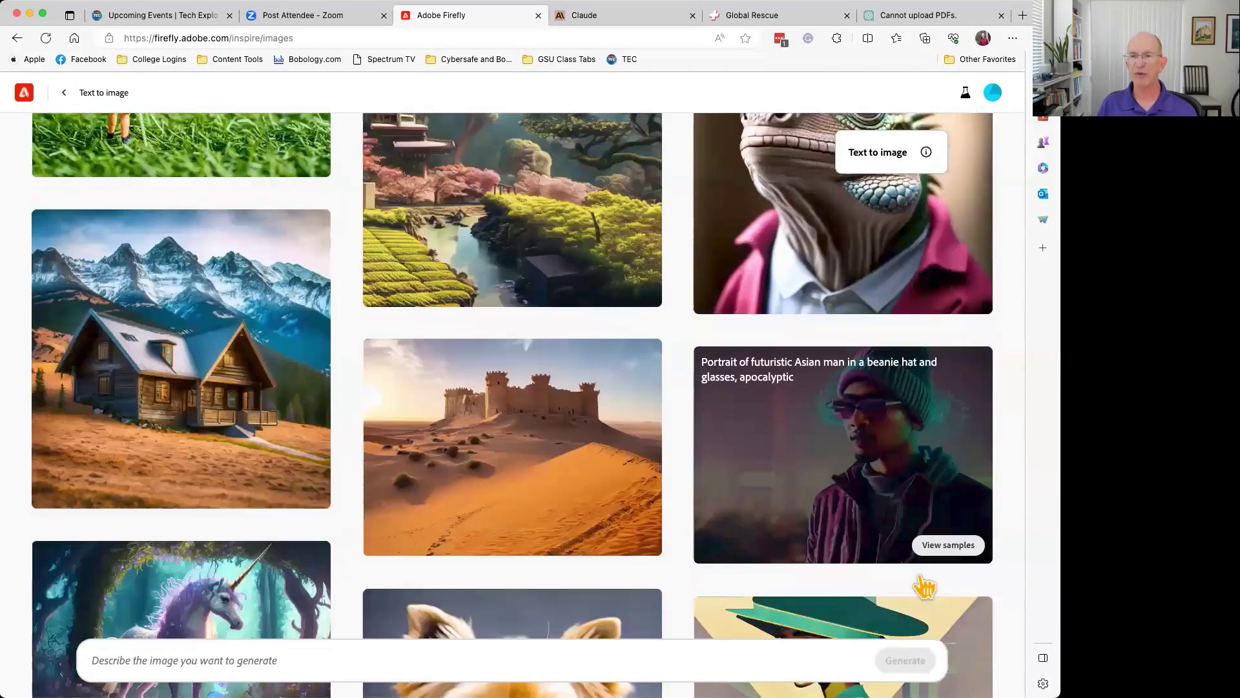
scroll(925, 587, "down", 10)
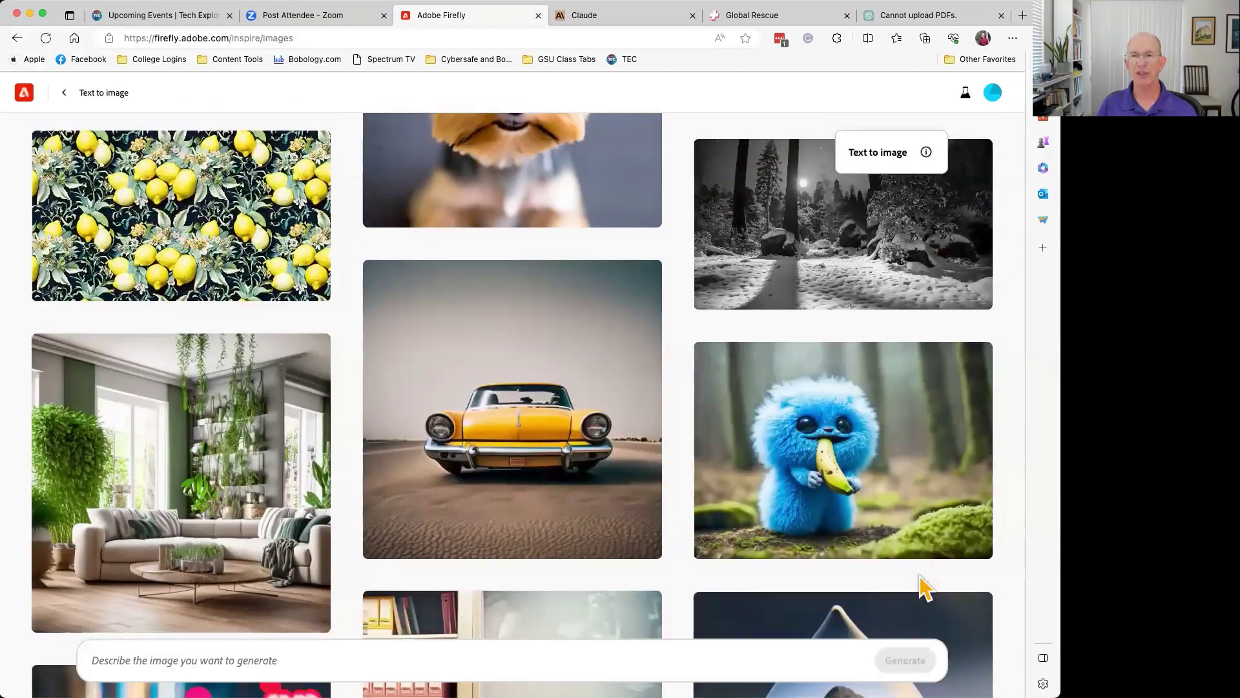
scroll(925, 587, "down", 10)
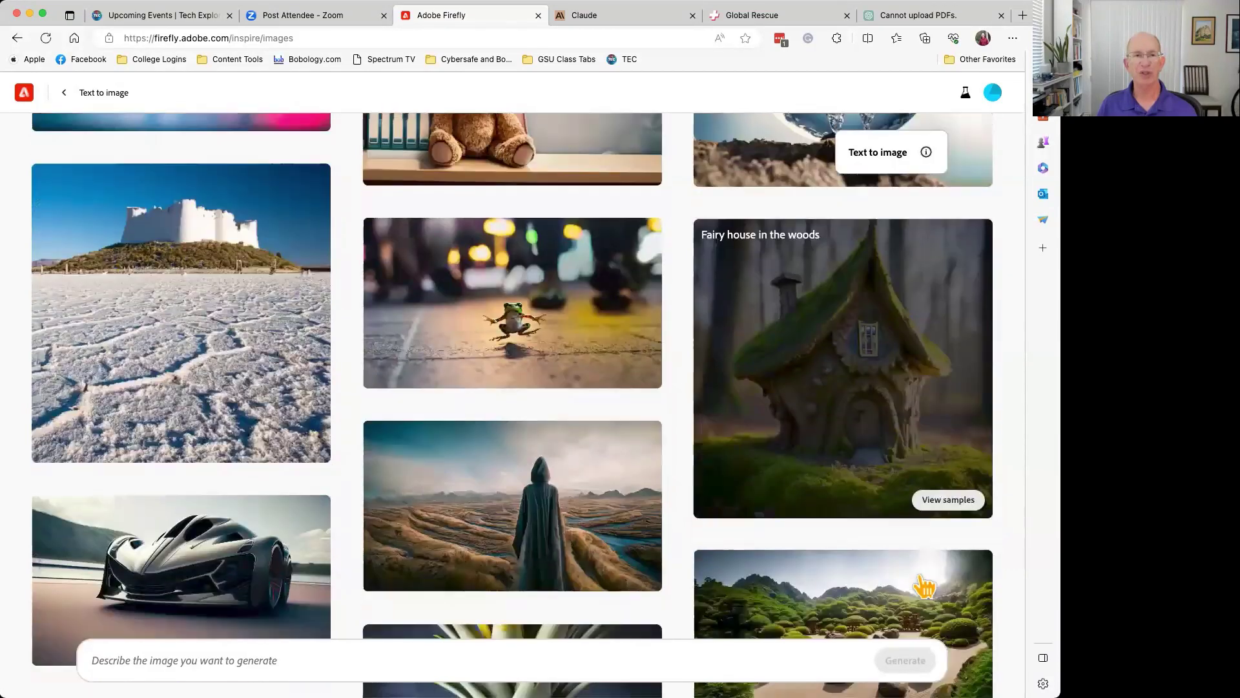
scroll(925, 587, "down", 10)
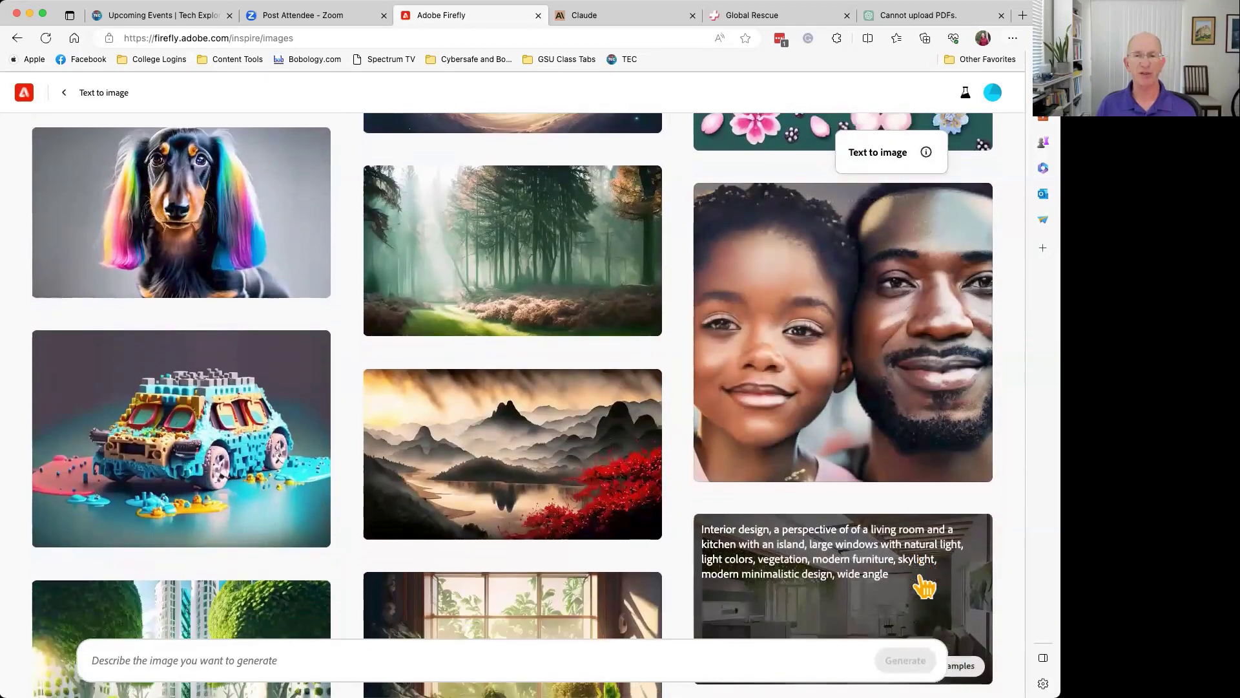
scroll(926, 587, "down", 1)
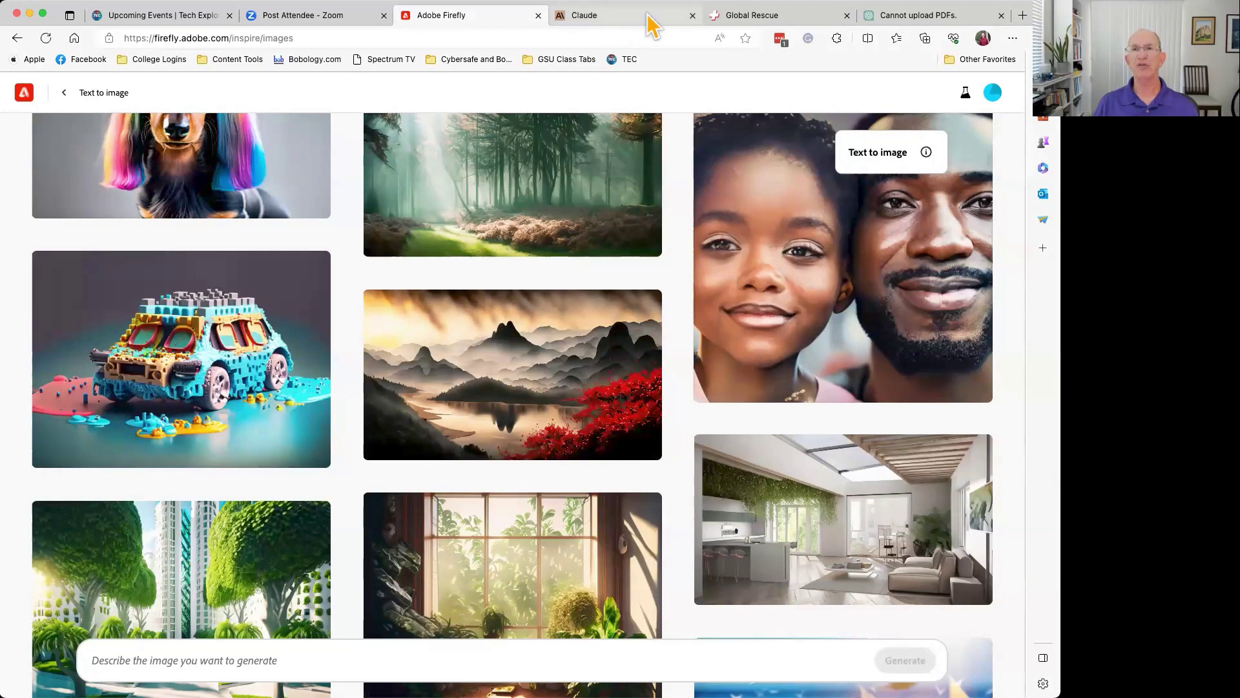
- Close the Global Rescue page and return to the Firefly home page
left_click(847, 14)
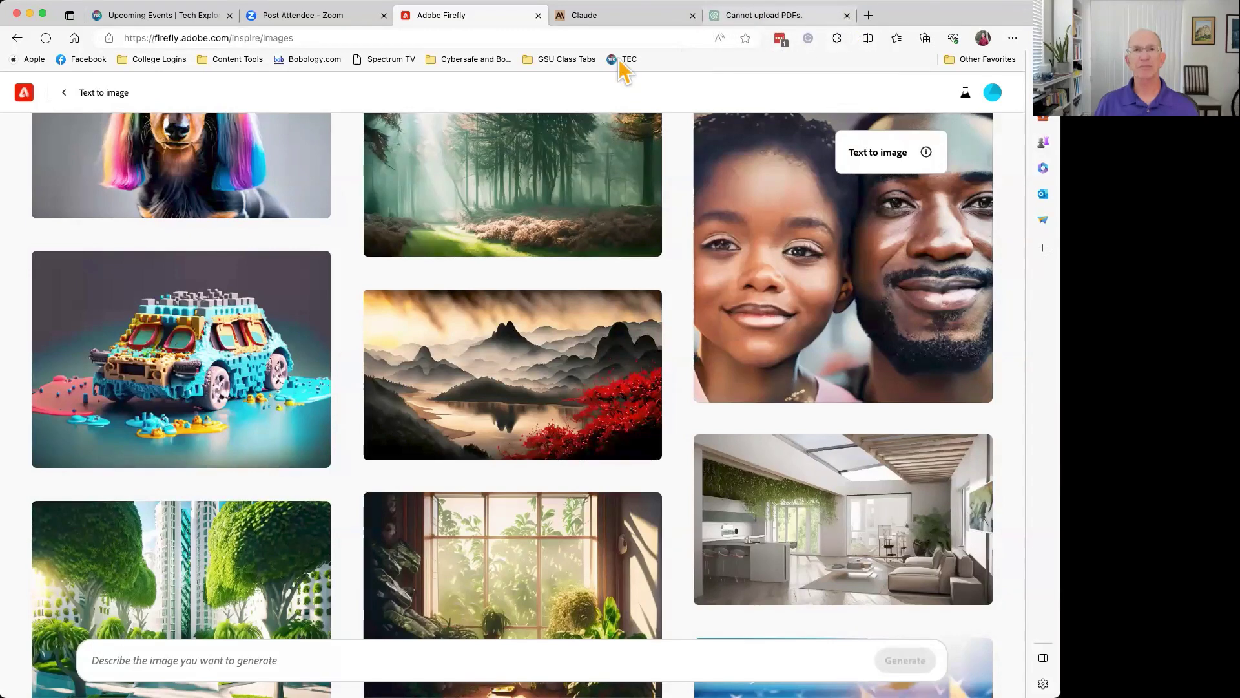
left_click(64, 92)
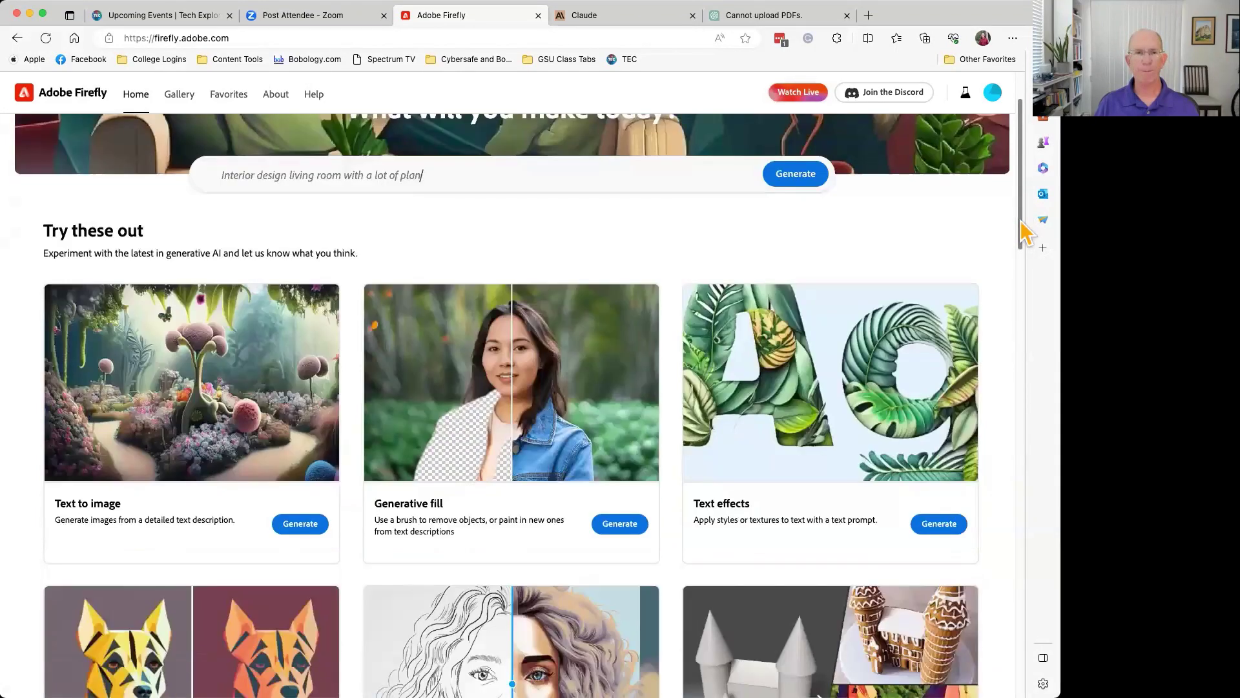
- Open the full community gallery from the Get inspired section and browse its sample images
scroll(1027, 239, "down", 7)
left_click_drag(1025, 306, 1026, 381)
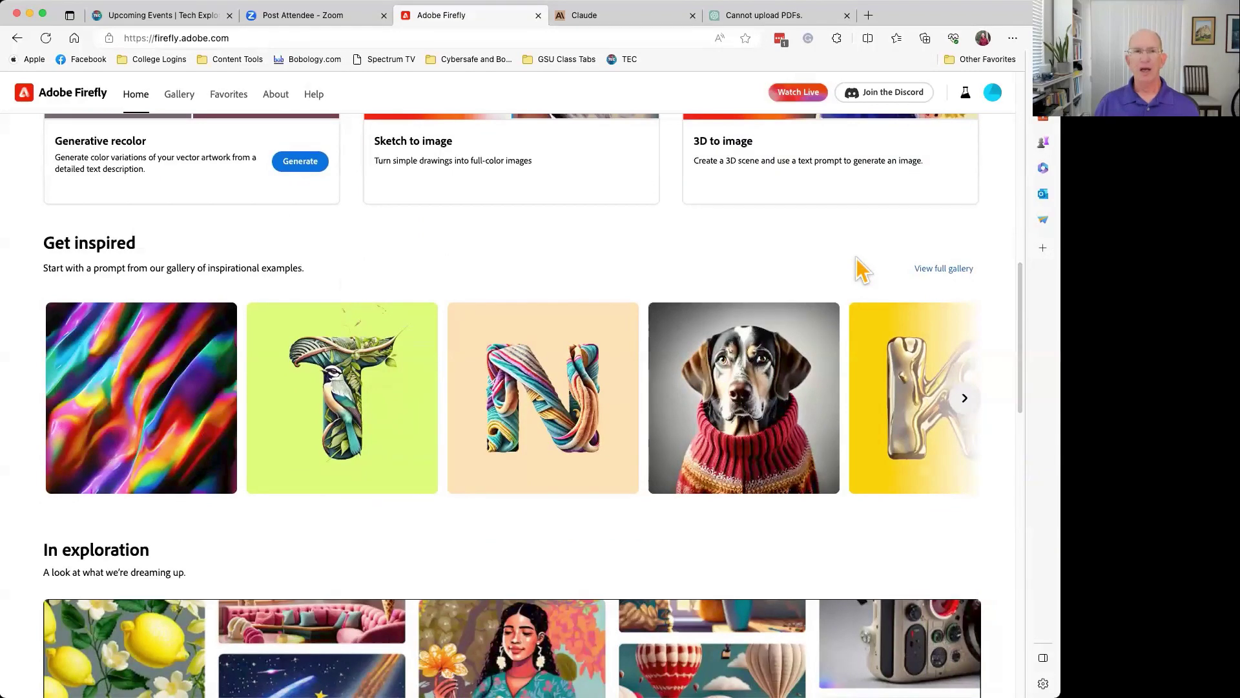
left_click(938, 271)
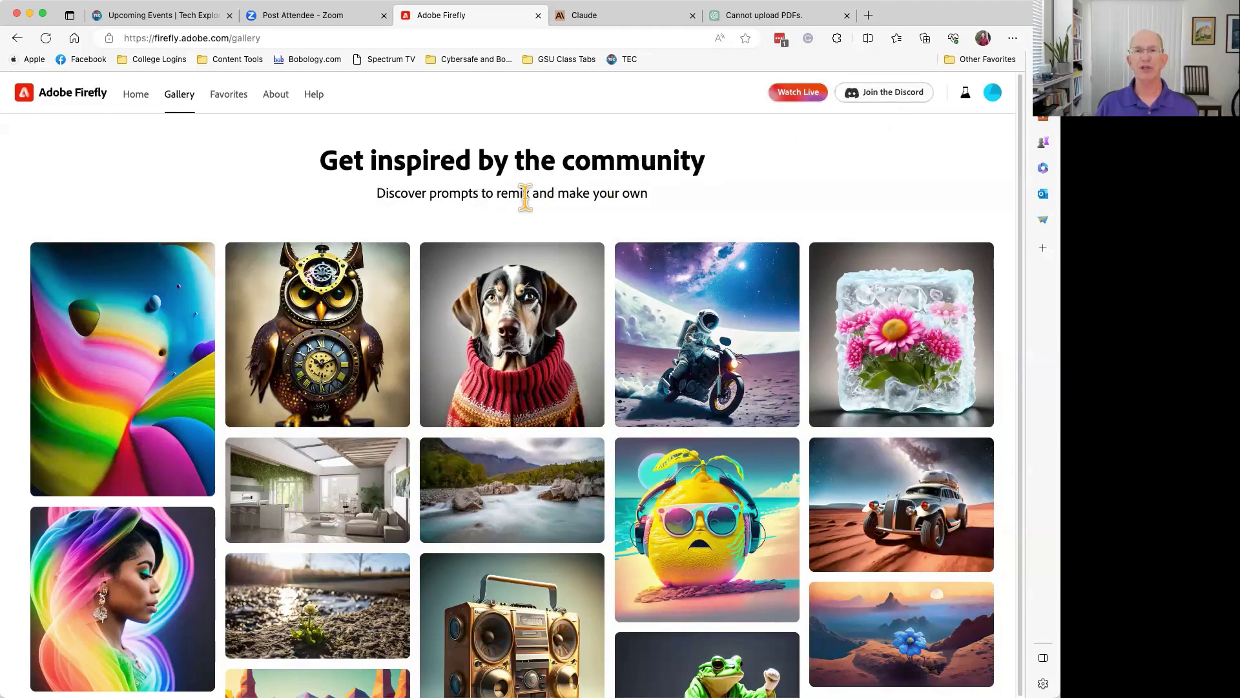
scroll(526, 198, "down", 7)
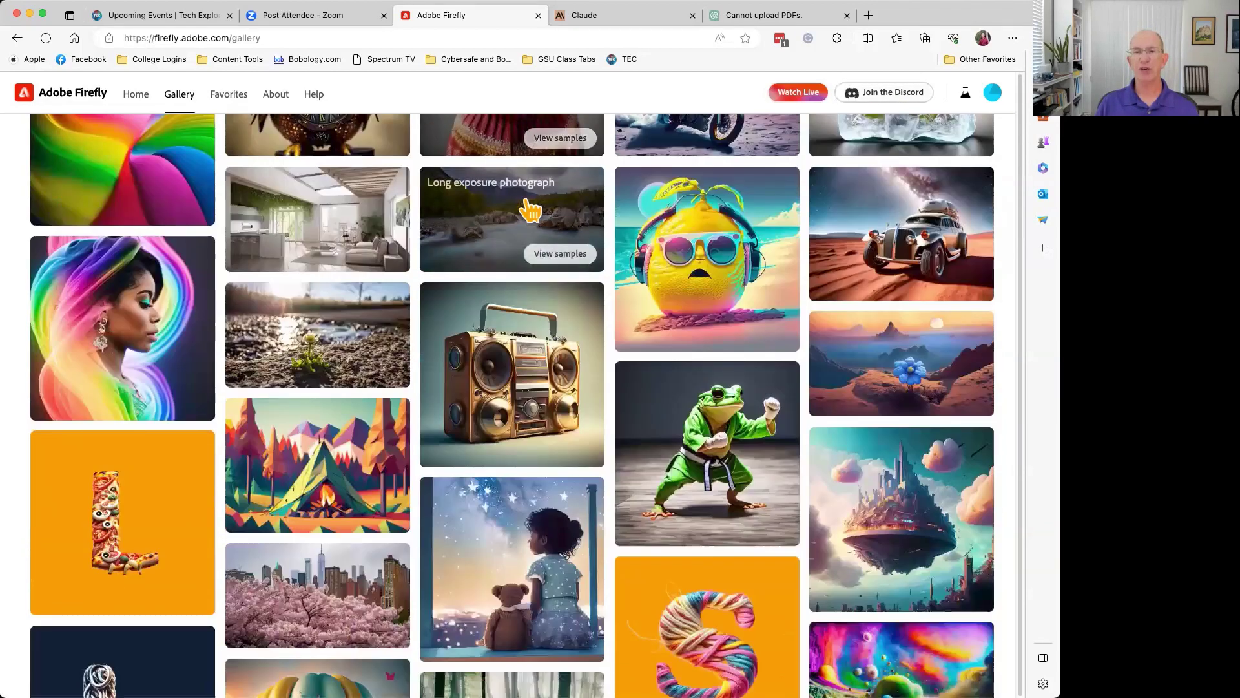
scroll(530, 210, "up", 5)
scroll(529, 210, "up", 2)
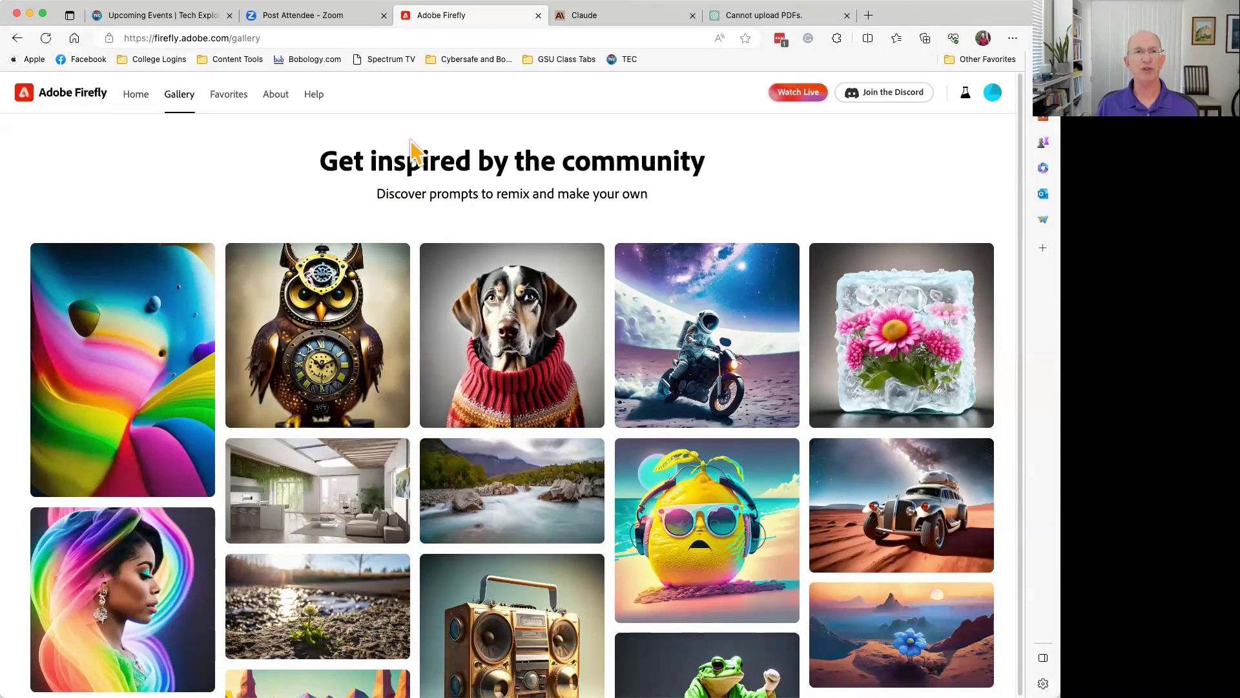
- Return to the Firefly home page and look through its feature cards, Get inspired and In exploration sections
left_click(136, 94)
scroll(482, 298, "down", 3)
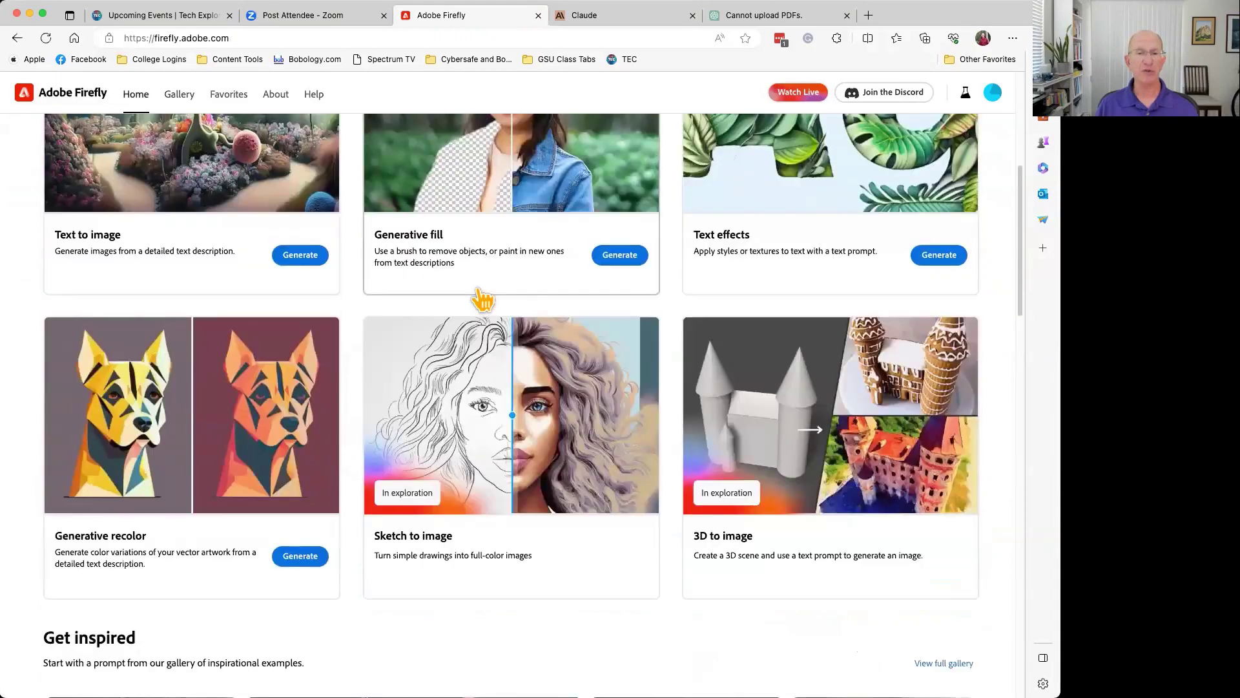
scroll(481, 298, "down", 10)
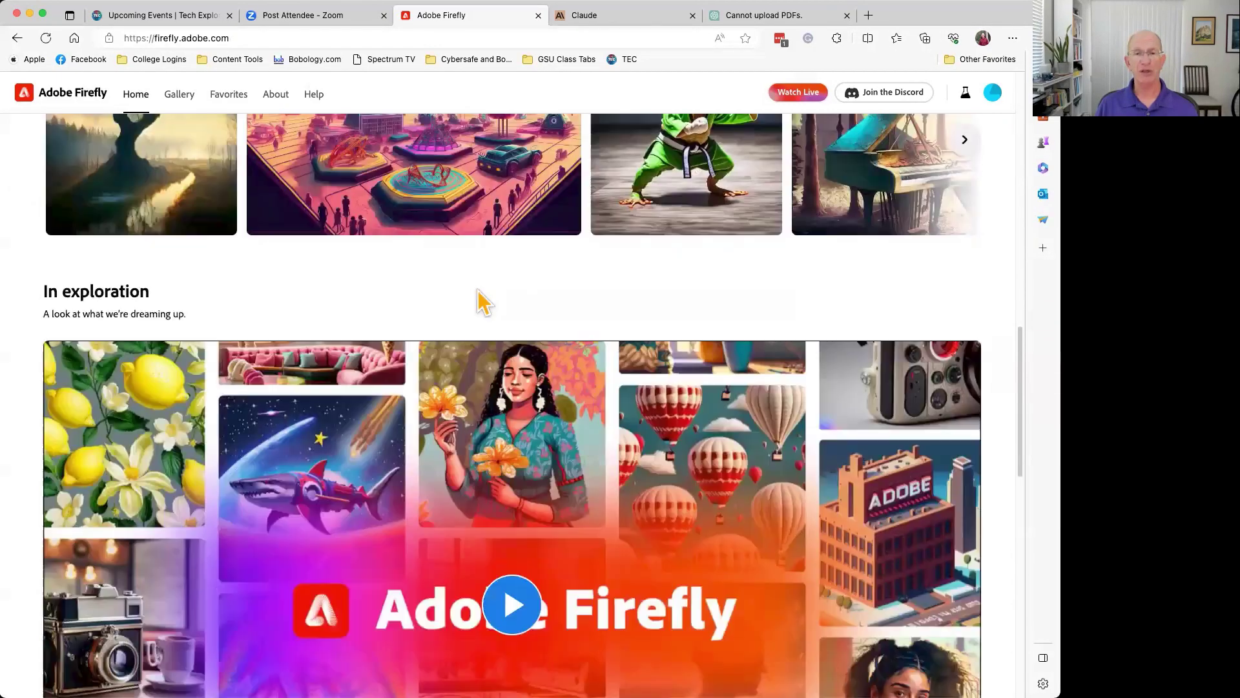
scroll(481, 298, "down", 4)
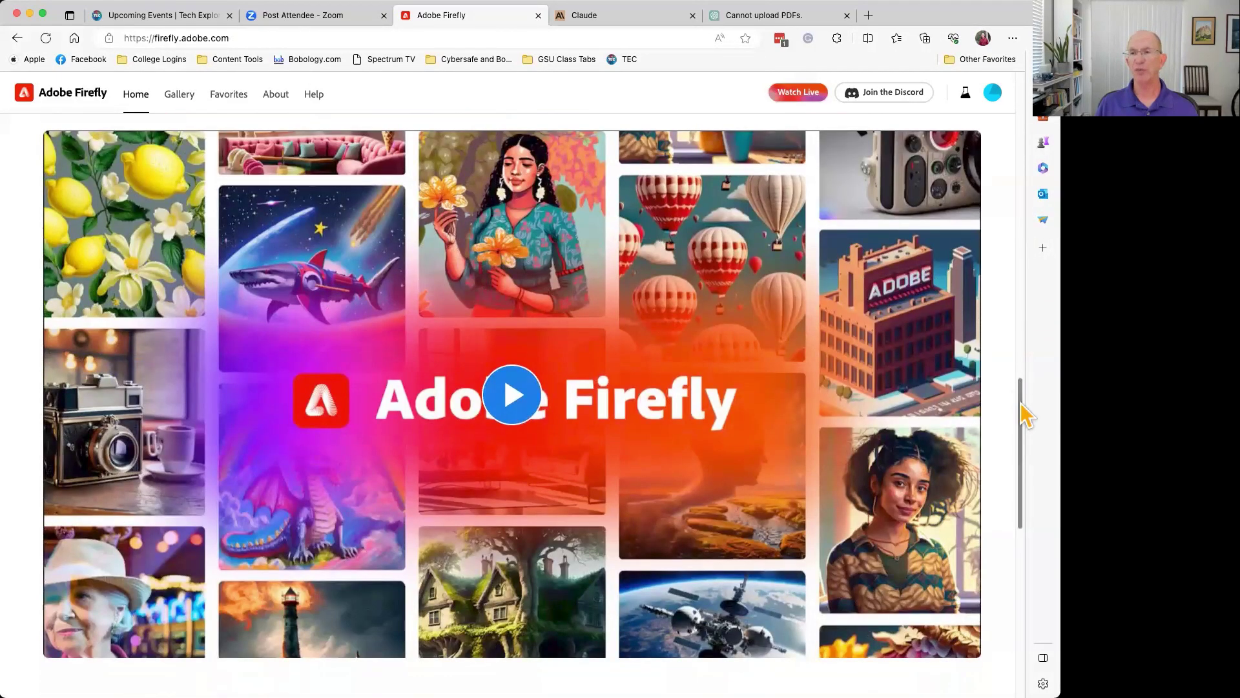
left_click_drag(1026, 414, 1027, 106)
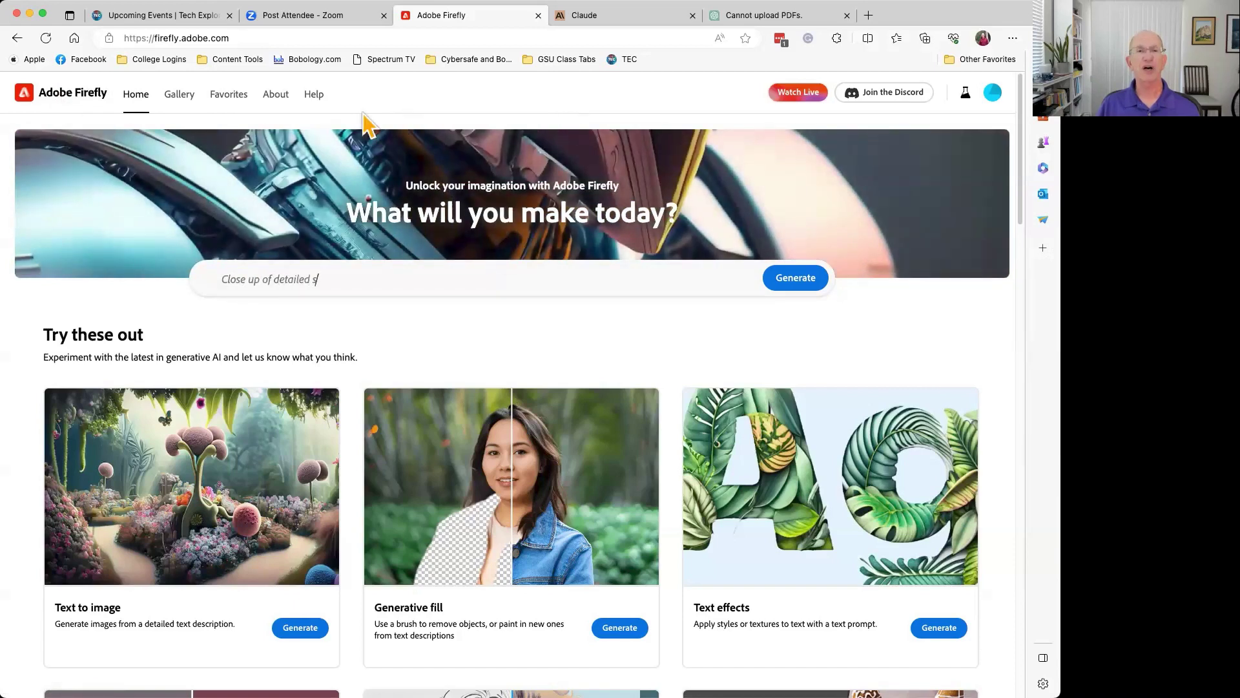
- Open Firefly's About page and examine the feature overview and the Free and Premium plans
left_click(278, 95)
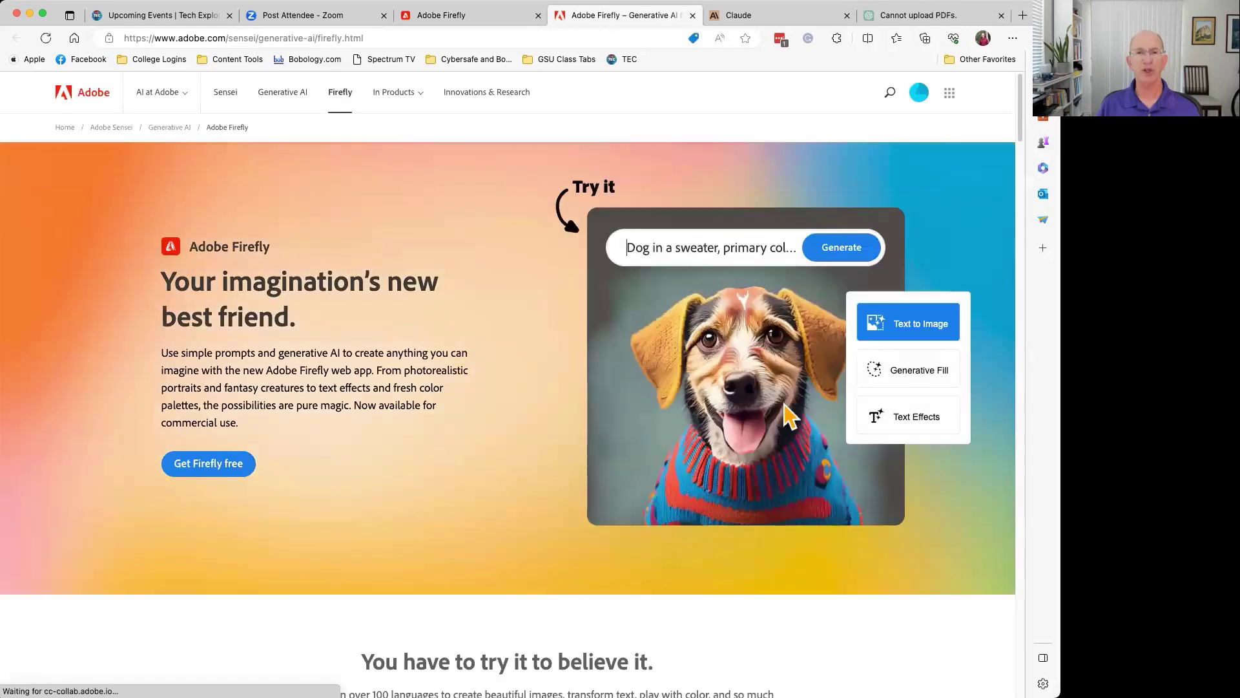
scroll(489, 485, "down", 2)
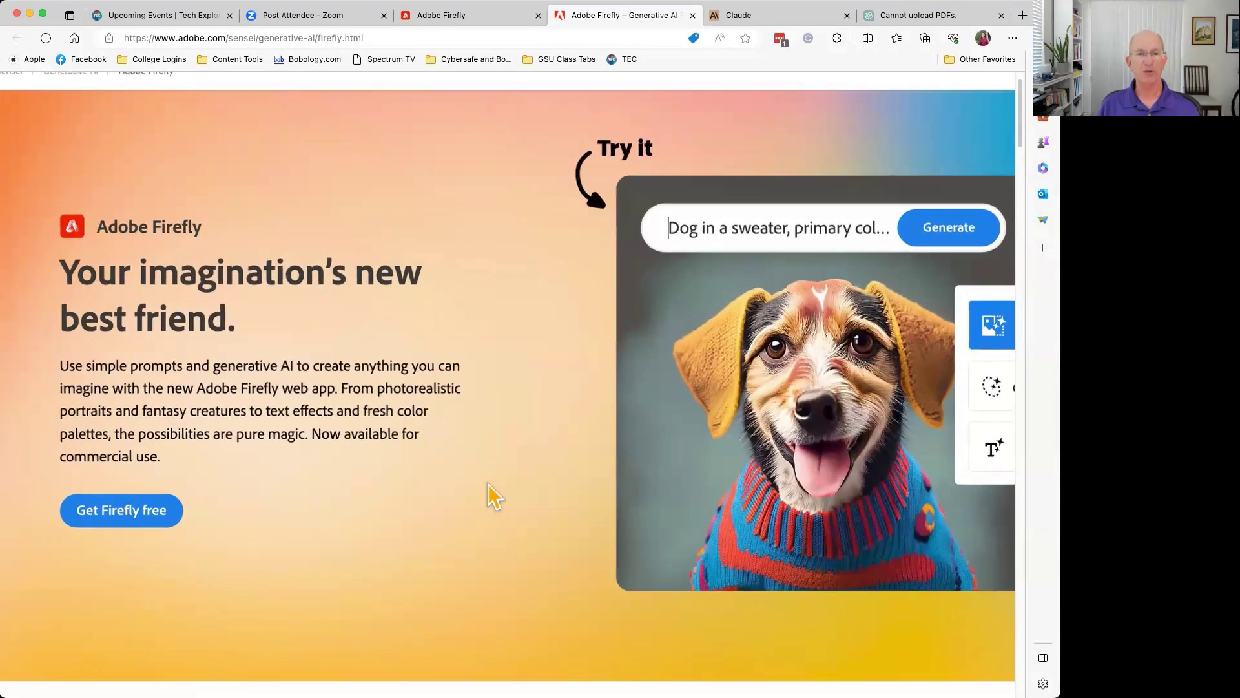
scroll(488, 483, "down", 3)
scroll(487, 483, "down", 6)
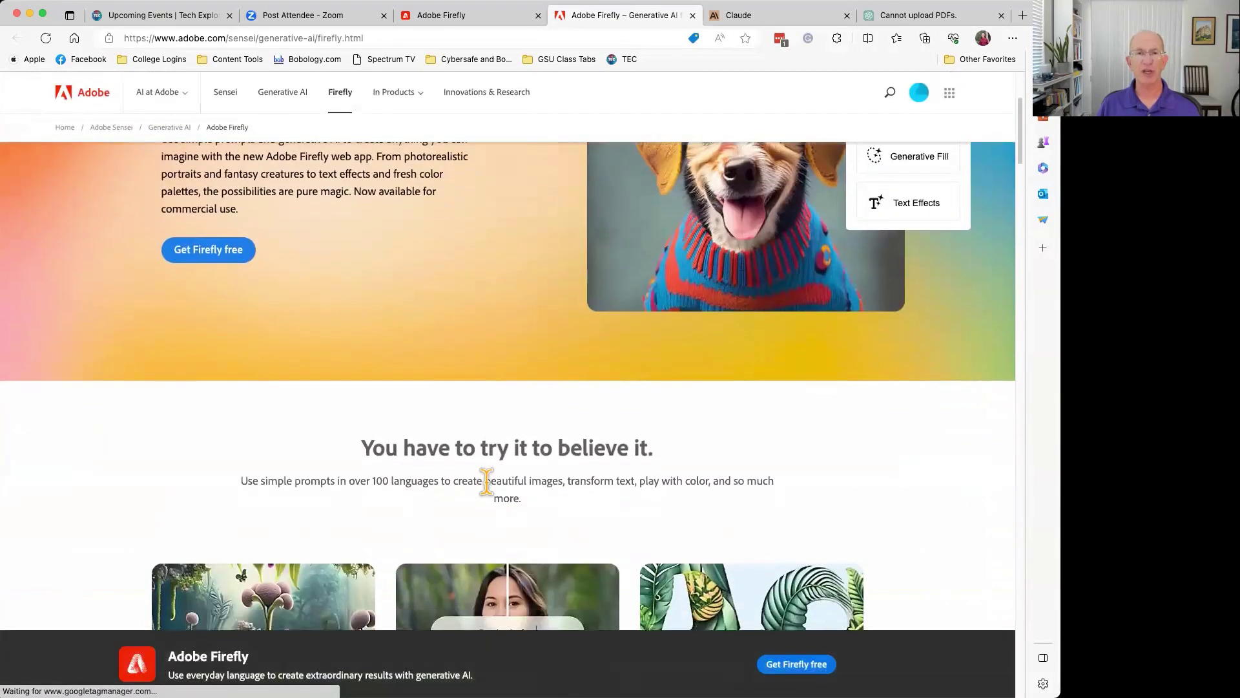
scroll(556, 479, "down", 8)
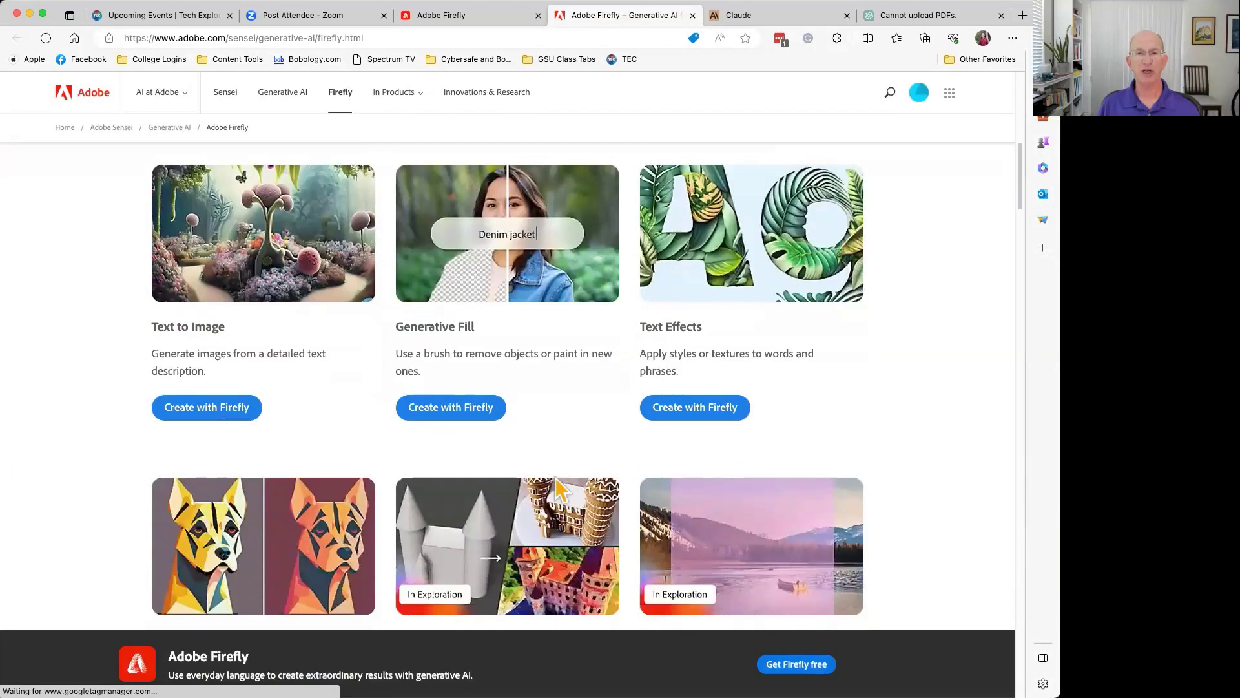
scroll(556, 478, "down", 3)
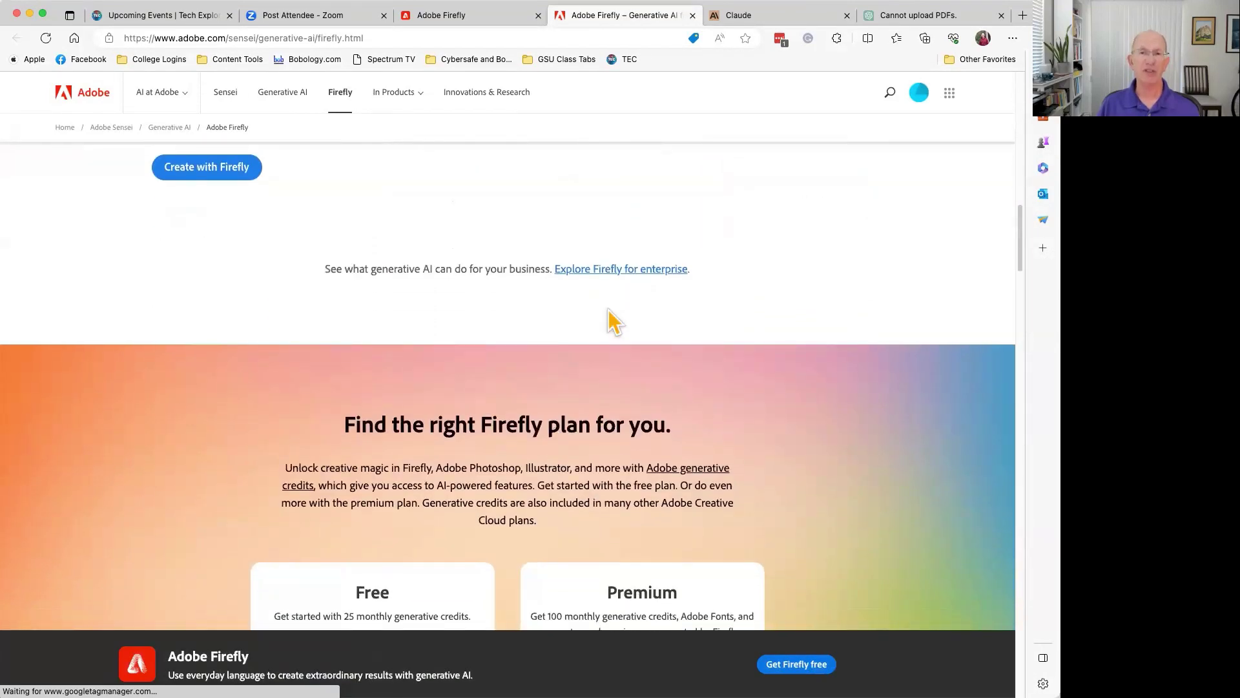
scroll(612, 309, "down", 5)
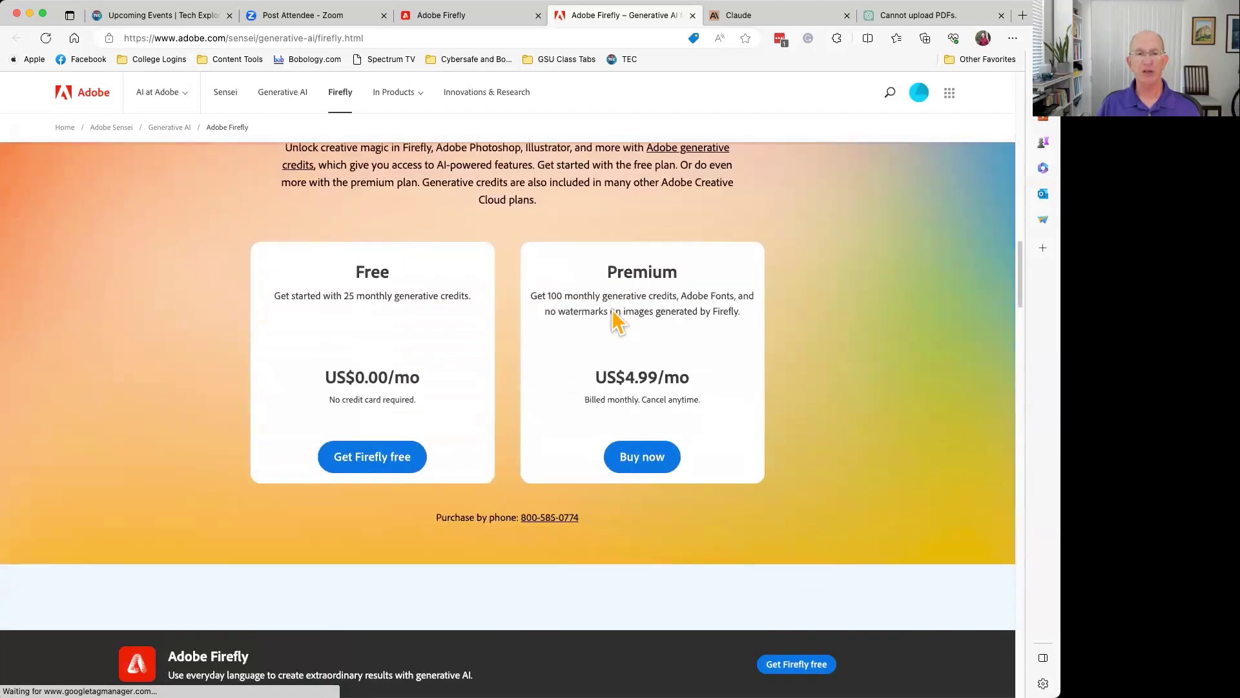